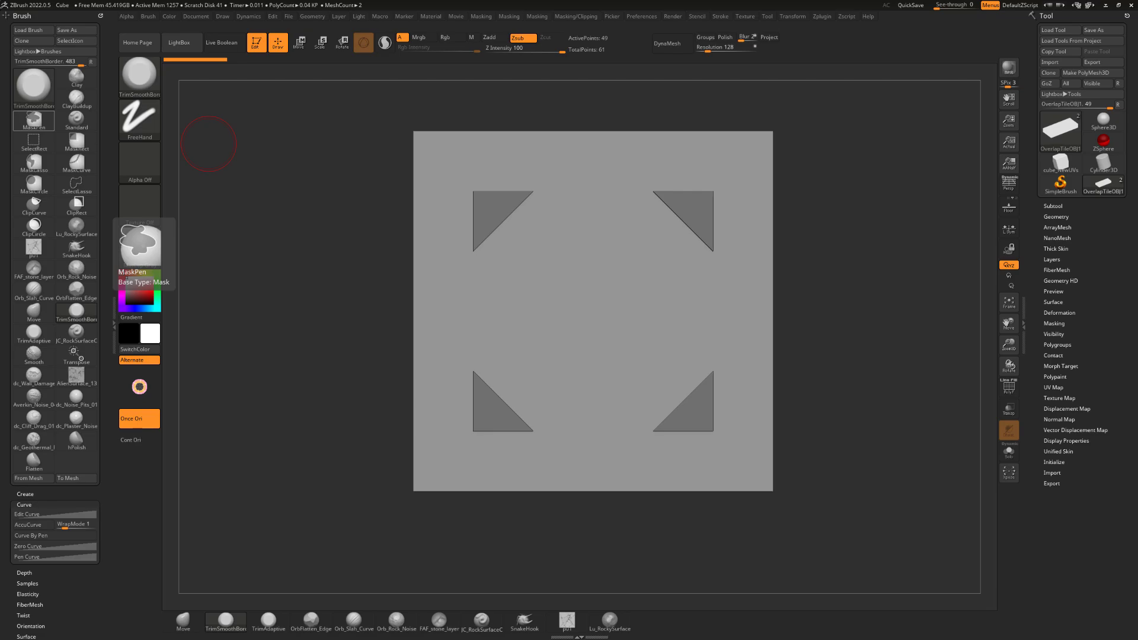
# Switch to the reference board and examine the photos of damaged brick walls and peeling plaster, then return to ZBrush.
pyautogui.hotkey('alt', 'Tab')
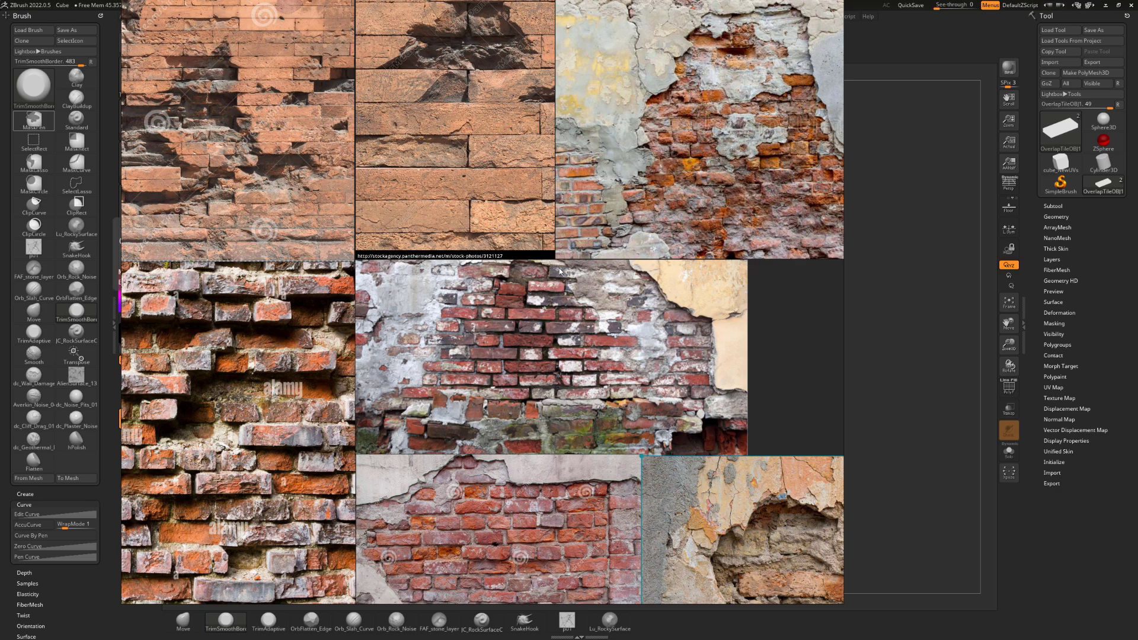
pyautogui.moveTo(618, 200); pyautogui.dragTo(608, 230, button='middle')
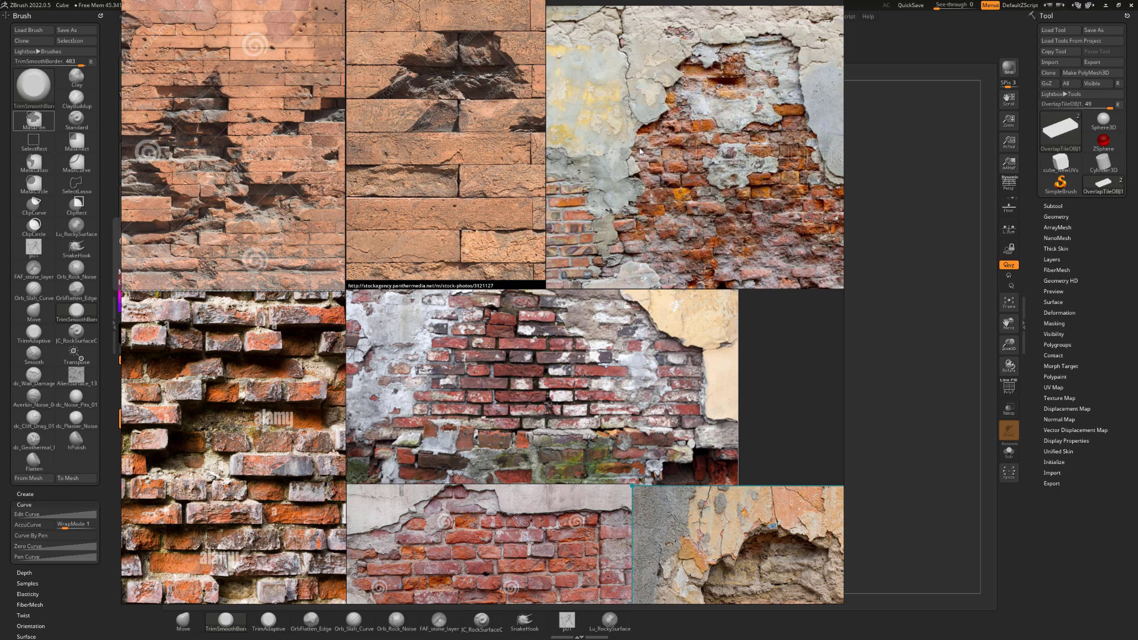
pyautogui.moveTo(652, 132); pyautogui.dragTo(557, 164, button='middle')
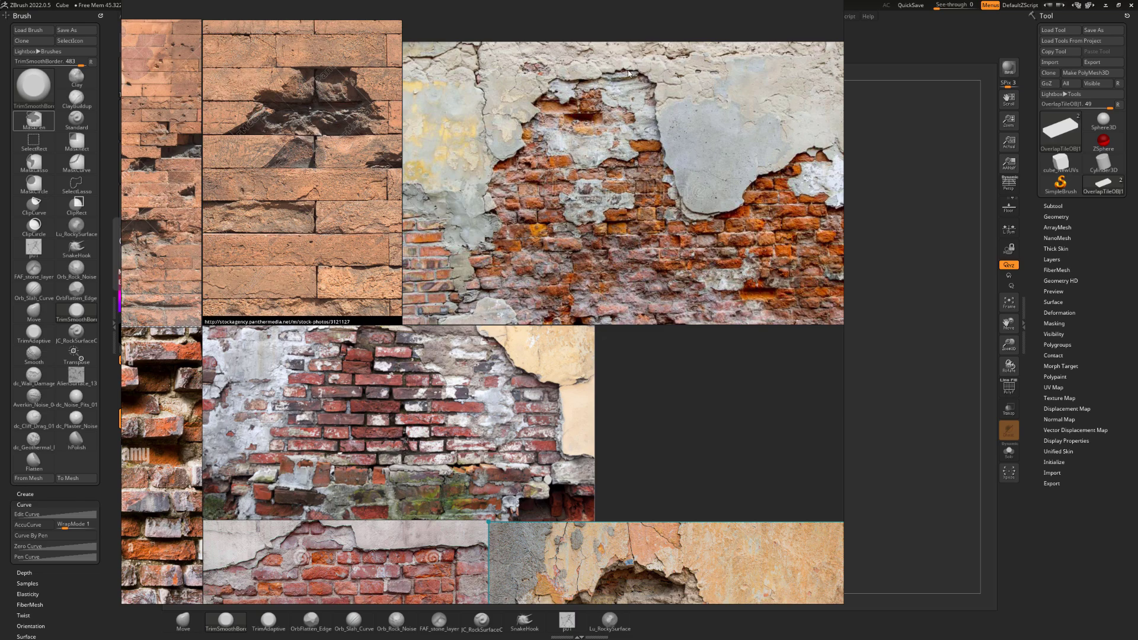
pyautogui.moveTo(523, 283); pyautogui.dragTo(603, 178, button='middle')
pyautogui.moveTo(178, 271); pyautogui.dragTo(556, 186, button='middle')
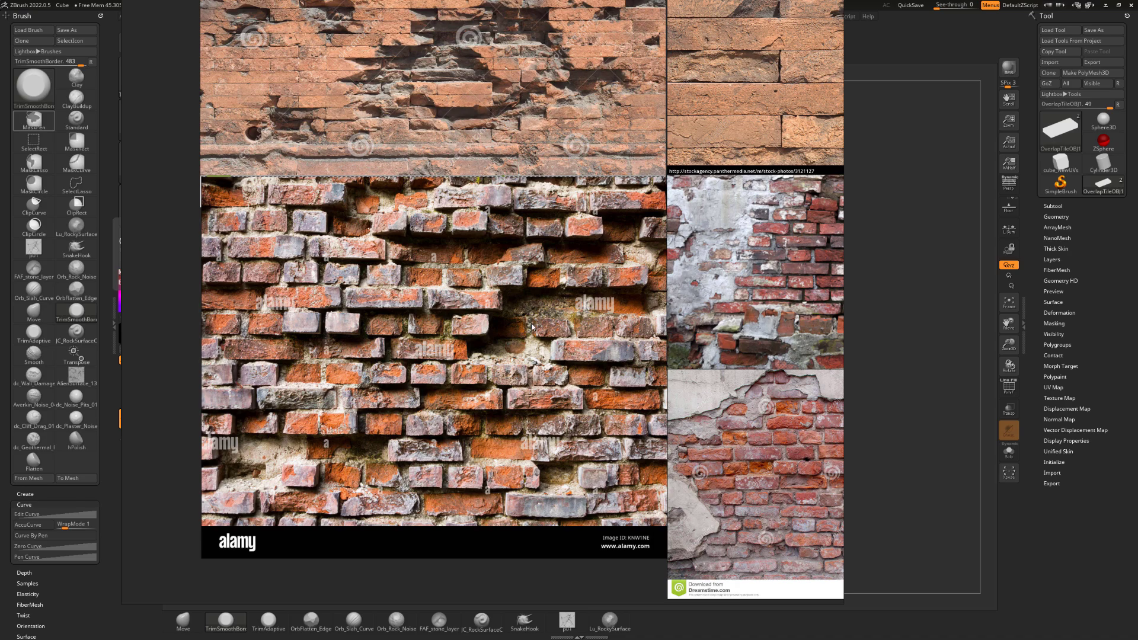
pyautogui.moveTo(471, 145); pyautogui.dragTo(470, 245, button='middle')
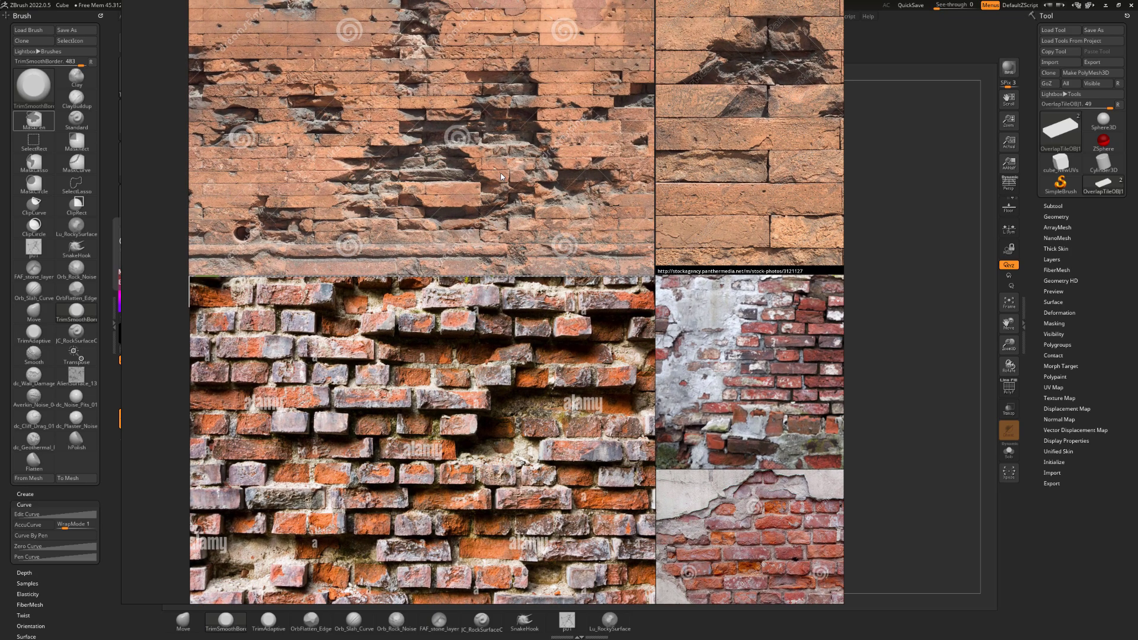
pyautogui.moveTo(382, 153); pyautogui.dragTo(269, 286, button='middle')
pyautogui.moveTo(556, 219); pyautogui.dragTo(455, 217, button='middle')
pyautogui.scroll(2, 518, 191)
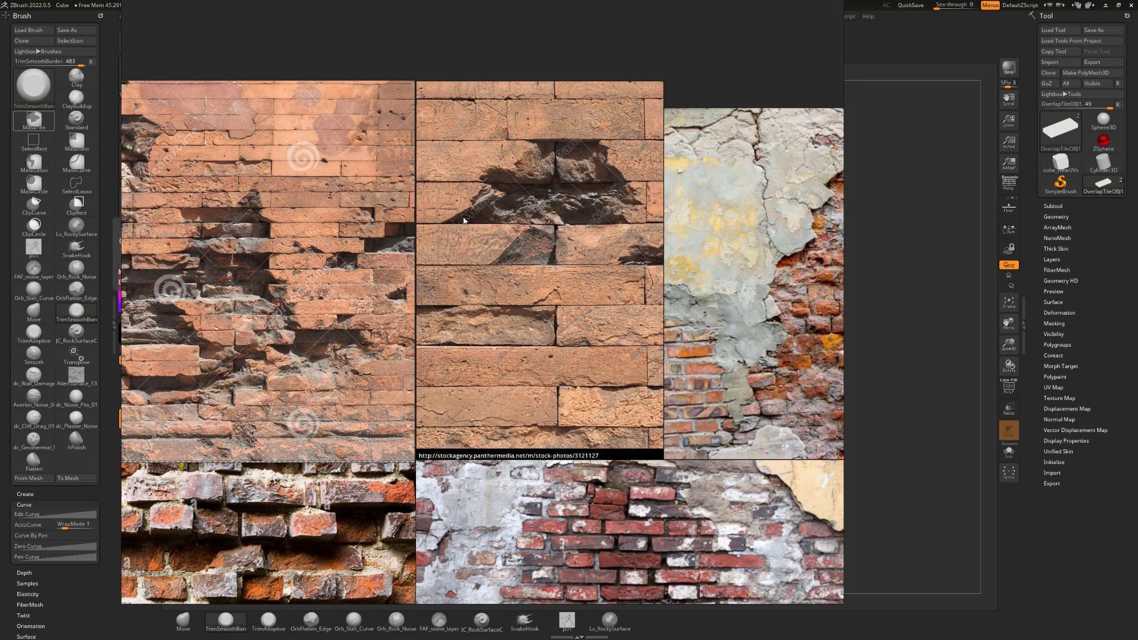
pyautogui.scroll(-4, 463, 218)
pyautogui.moveTo(571, 368); pyautogui.dragTo(574, 223, button='middle')
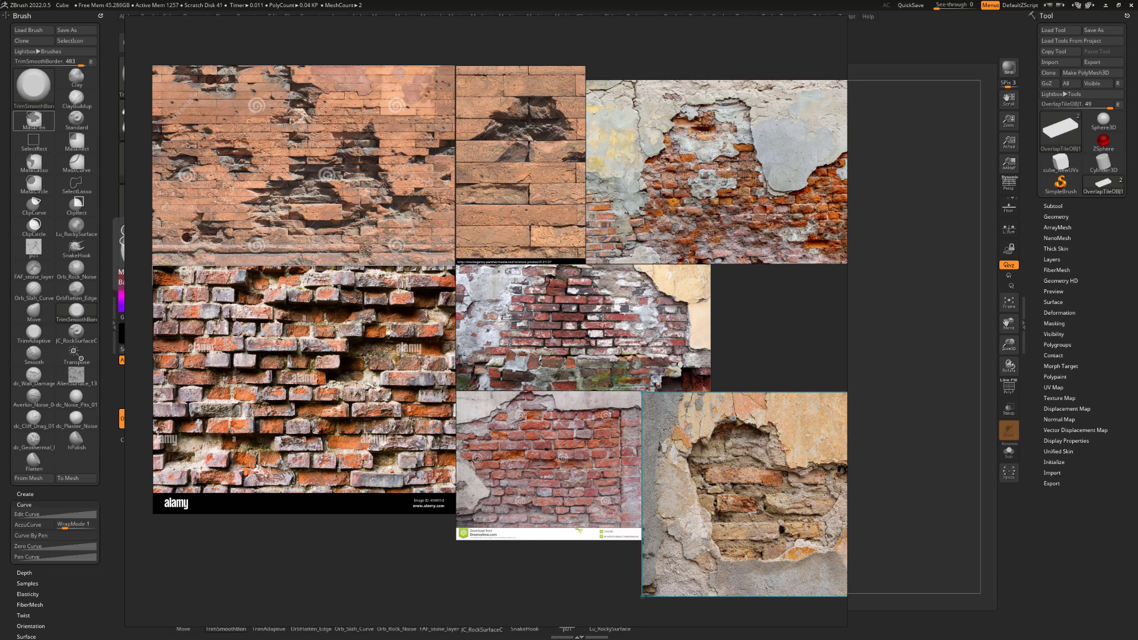
pyautogui.hotkey('alt', 'Tab')
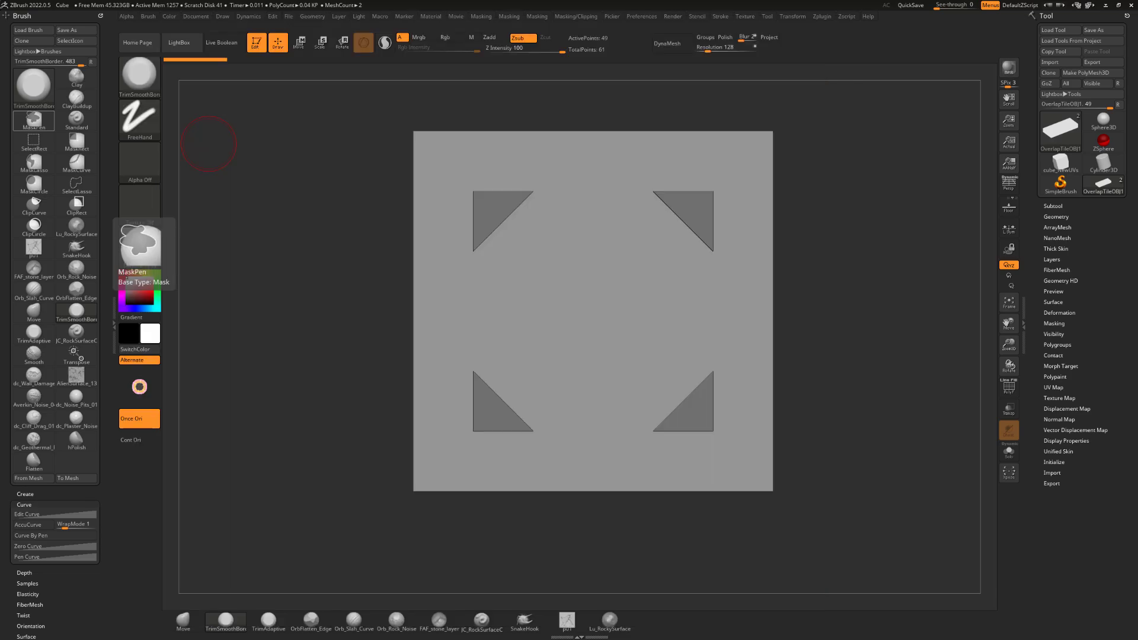
# Examine the flat square plane and its four corner triangle markers from slightly different angles and distances.
pyautogui.moveTo(333, 266); pyautogui.dragTo(356, 307)
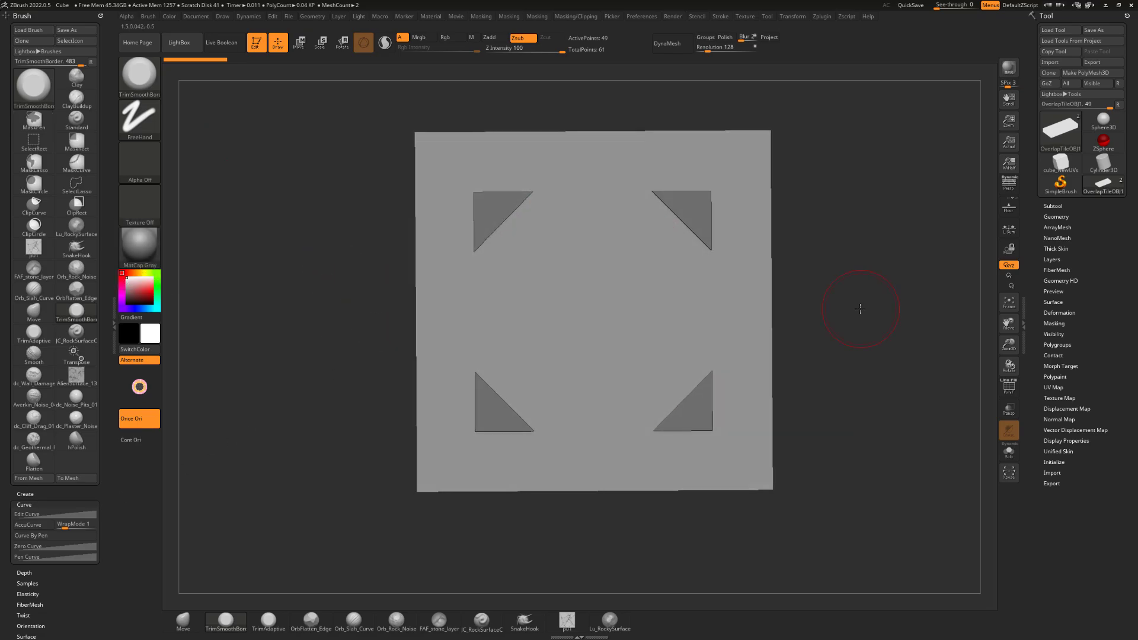
pyautogui.moveTo(858, 264); pyautogui.dragTo(618, 272)
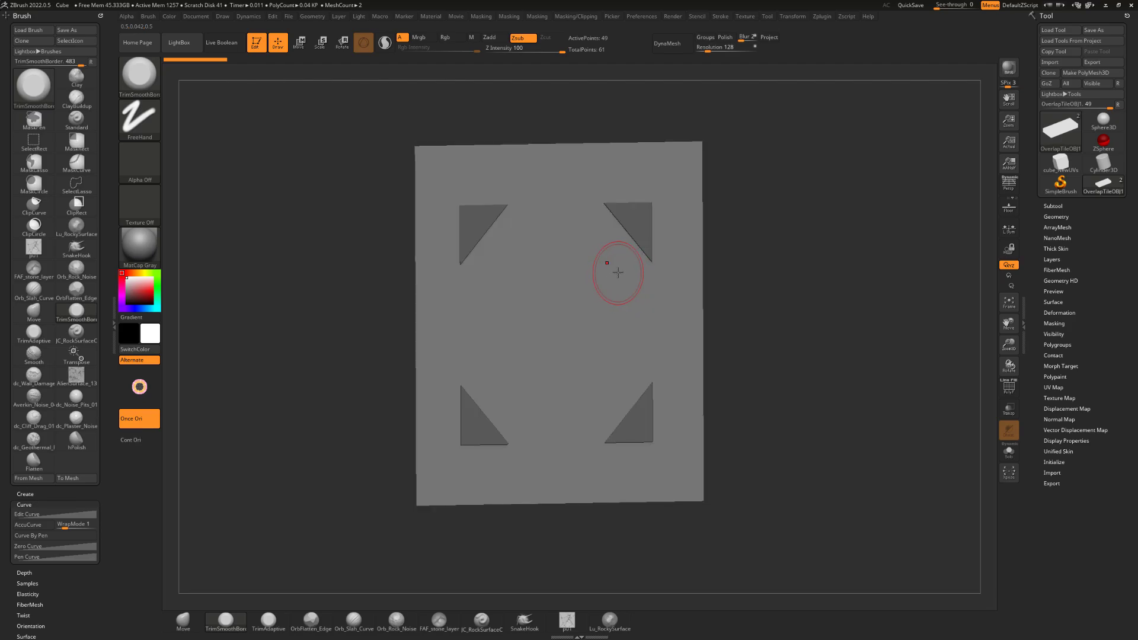
pyautogui.moveTo(734, 323); pyautogui.dragTo(780, 331)
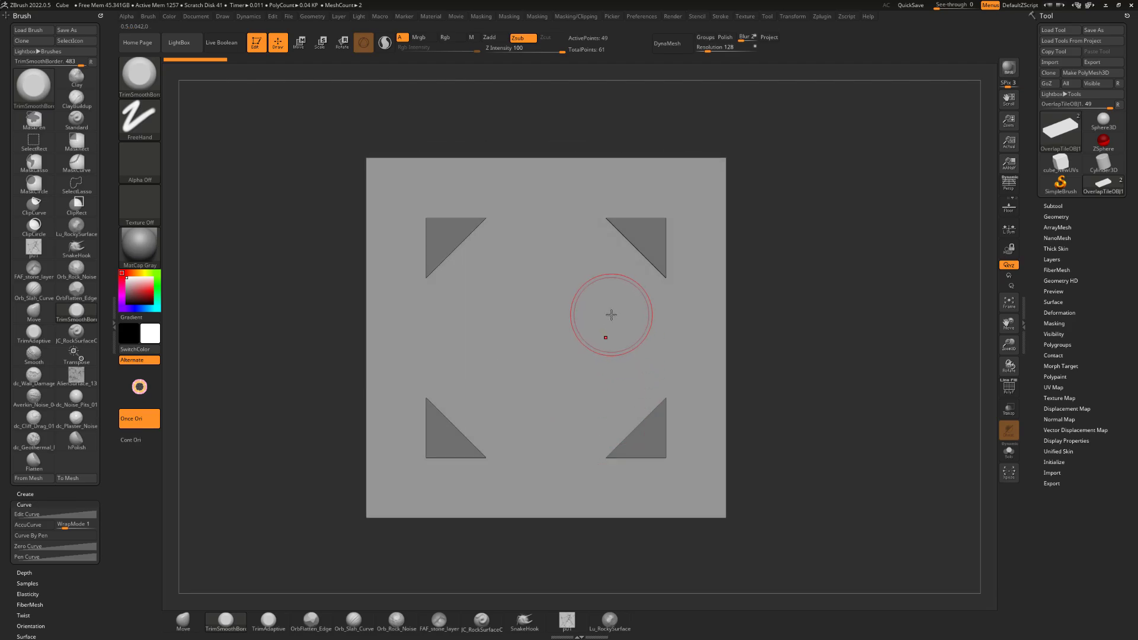
pyautogui.moveTo(795, 330); pyautogui.dragTo(780, 332)
pyautogui.keyDown('alt'); pyautogui.moveTo(294, 314); pyautogui.dragTo(324, 303); pyautogui.keyUp('alt')
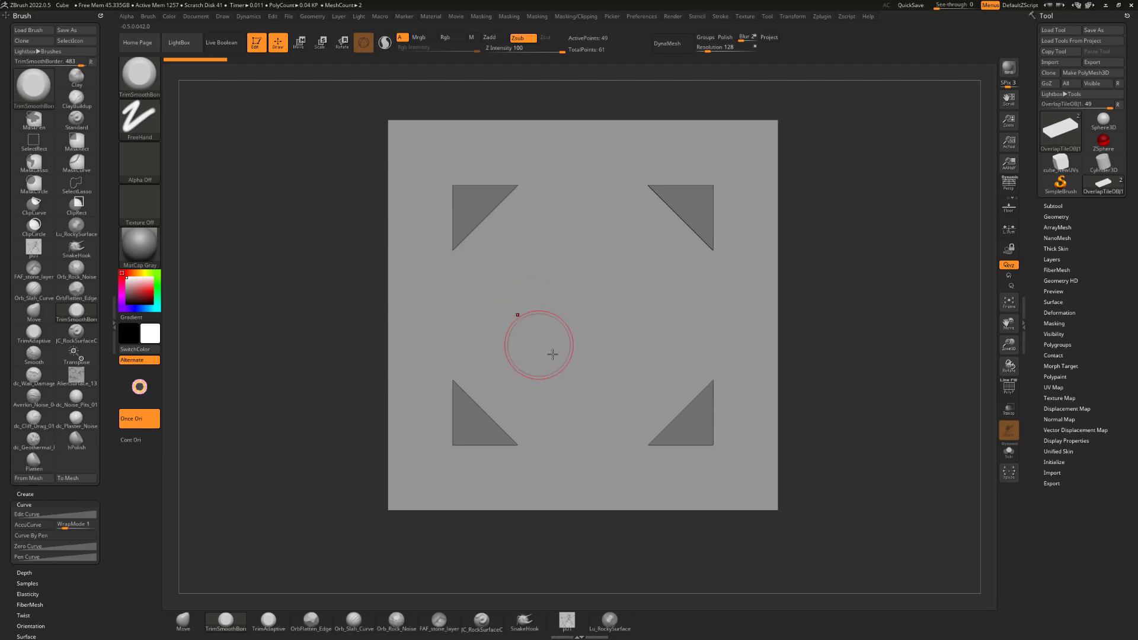
pyautogui.press('s')
pyautogui.moveTo(595, 375); pyautogui.dragTo(590, 375)
pyautogui.moveTo(325, 315)
pyautogui.mouseDown()
pyautogui.moveTo(378, 328)
pyautogui.moveTo(336, 310)
pyautogui.mouseUp()
pyautogui.moveTo(831, 236); pyautogui.dragTo(823, 233)
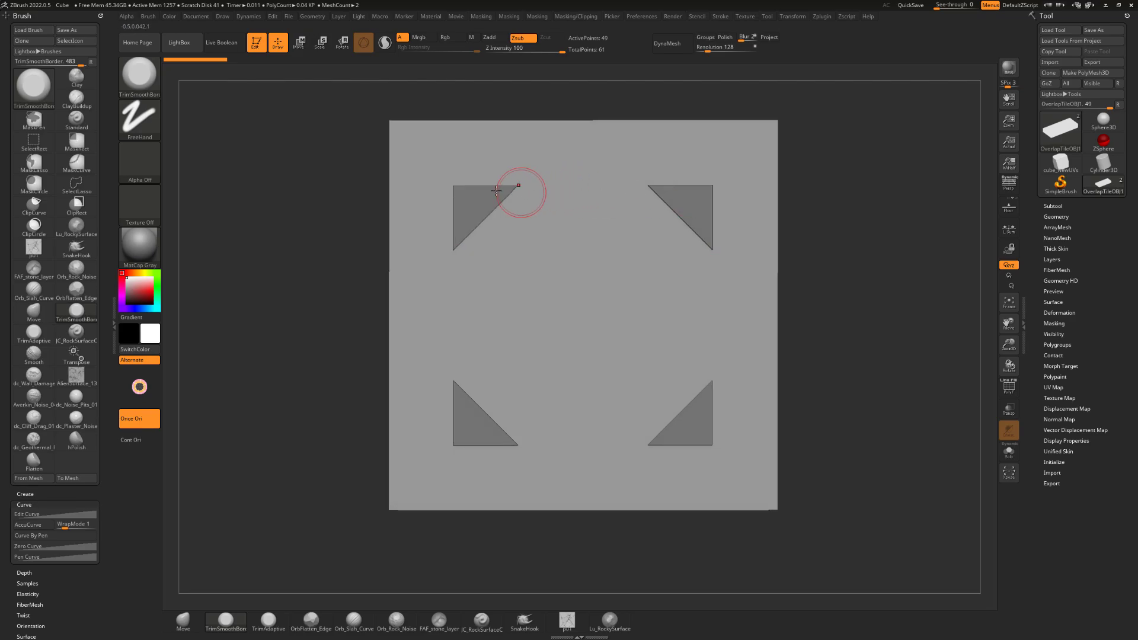
pyautogui.keyDown('shift'); pyautogui.moveTo(314, 226); pyautogui.dragTo(297, 297); pyautogui.keyUp('shift')
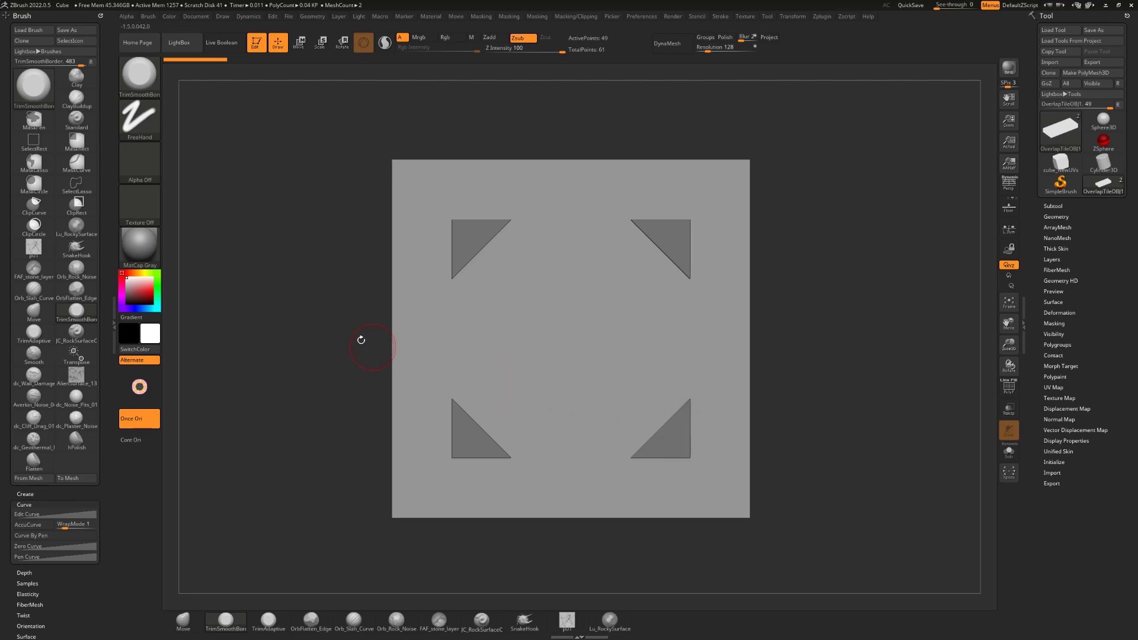
pyautogui.moveTo(341, 385); pyautogui.dragTo(333, 386)
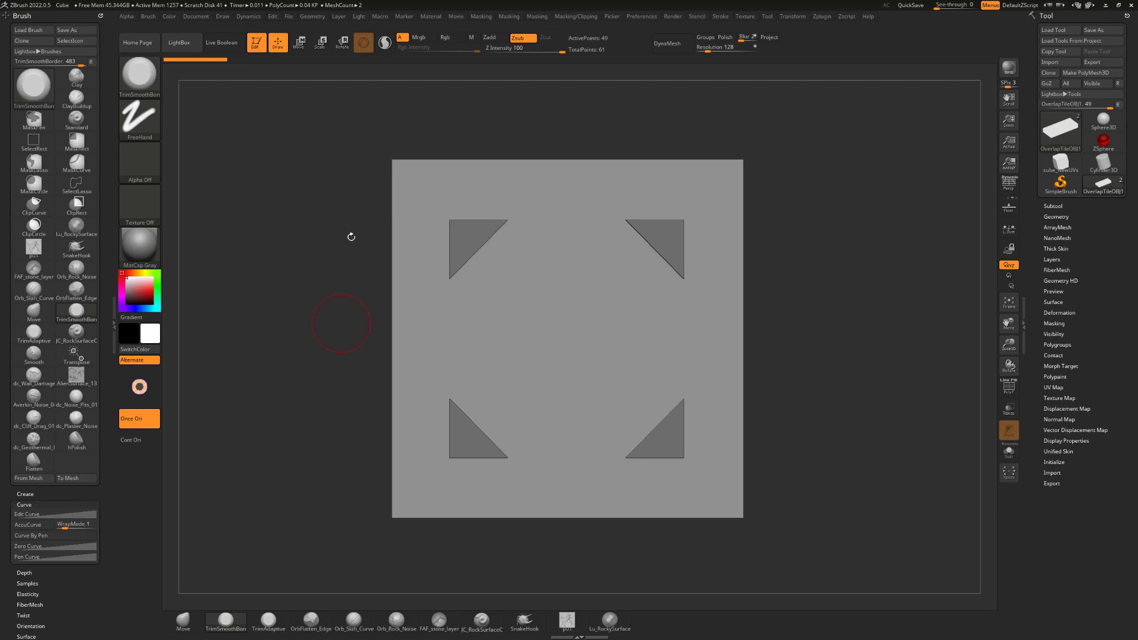
pyautogui.moveTo(327, 281); pyautogui.dragTo(331, 284)
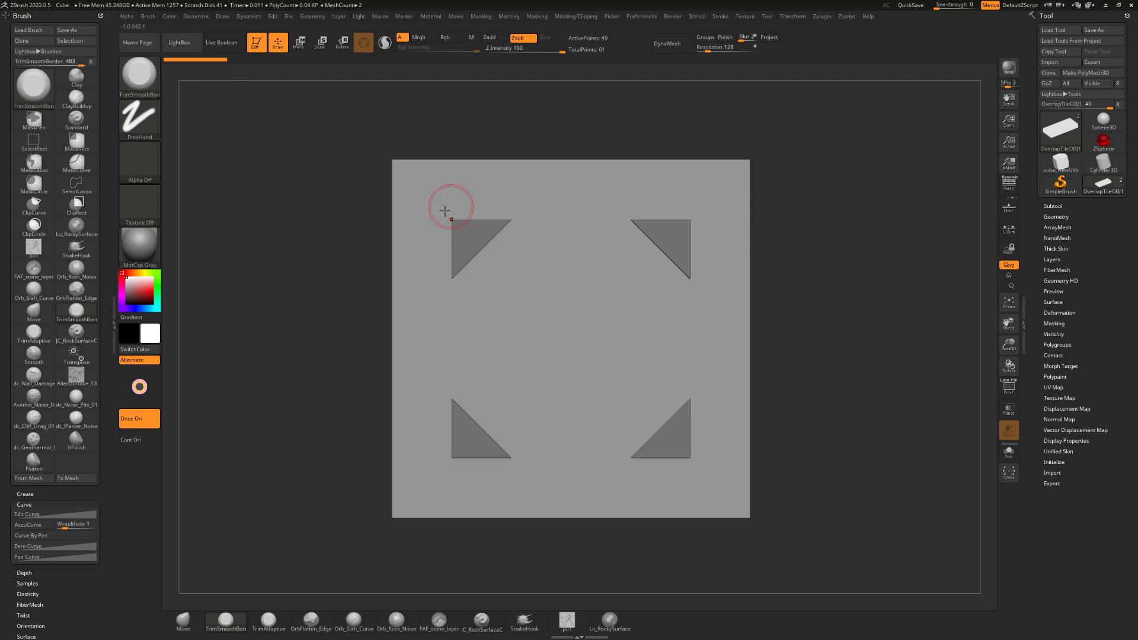
pyautogui.moveTo(296, 399); pyautogui.dragTo(313, 399)
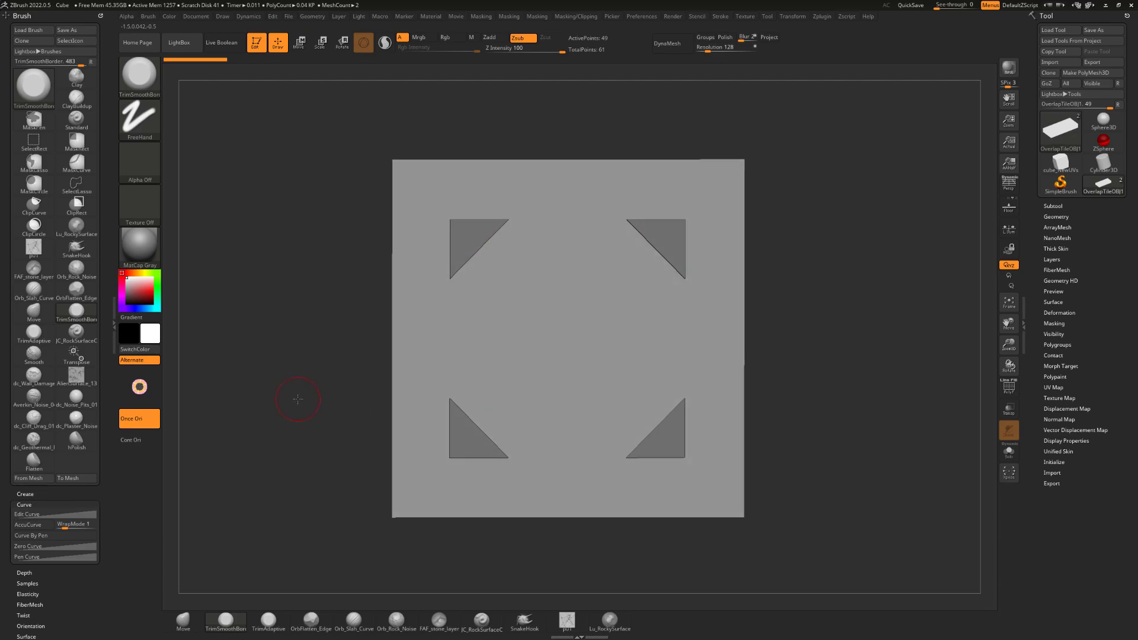
pyautogui.moveTo(782, 231); pyautogui.dragTo(790, 245)
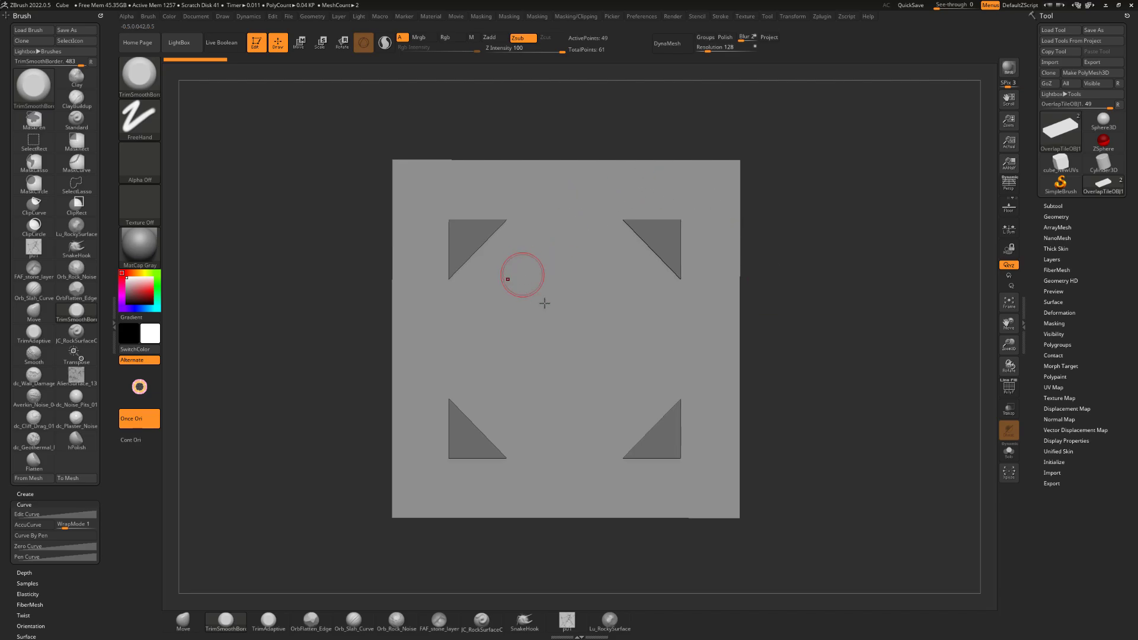
pyautogui.press('shift')
pyautogui.keyDown('shift'); pyautogui.moveTo(297, 350); pyautogui.dragTo(307, 365); pyautogui.keyUp('shift')
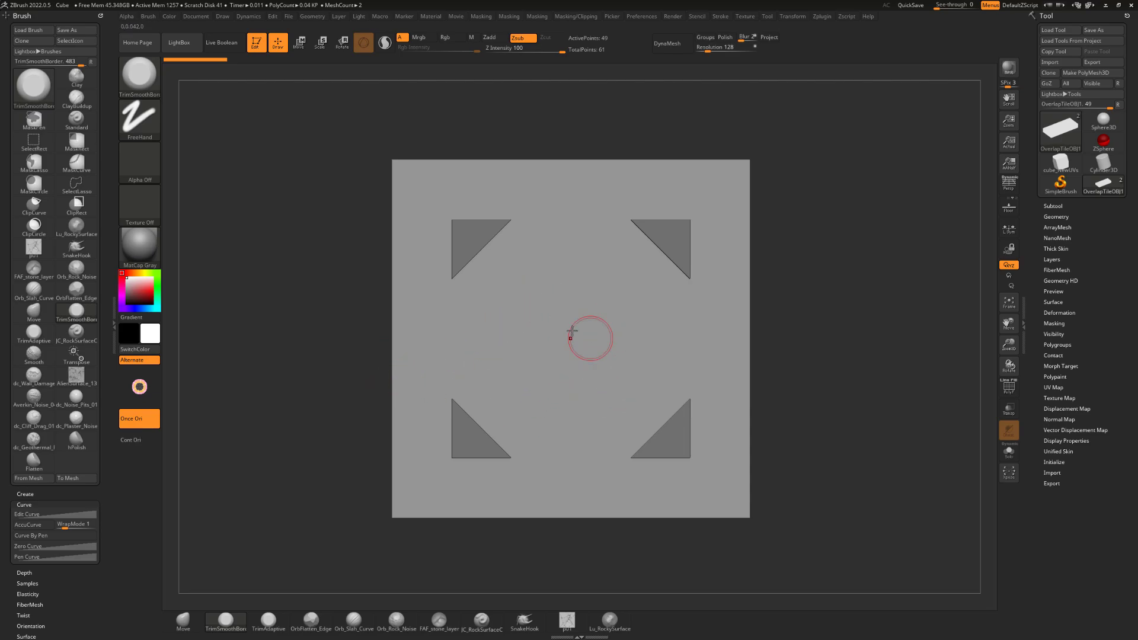
pyautogui.keyDown('alt'); pyautogui.moveTo(330, 329); pyautogui.dragTo(379, 327); pyautogui.keyUp('alt')
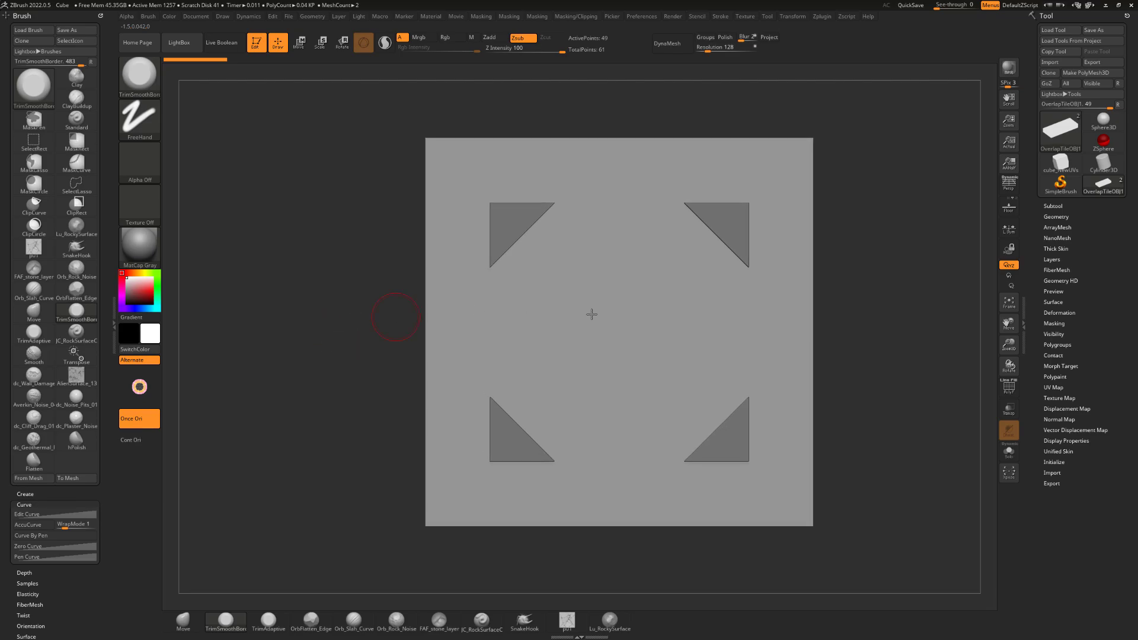
pyautogui.moveTo(845, 307); pyautogui.dragTo(825, 259)
pyautogui.moveTo(805, 326); pyautogui.dragTo(757, 327)
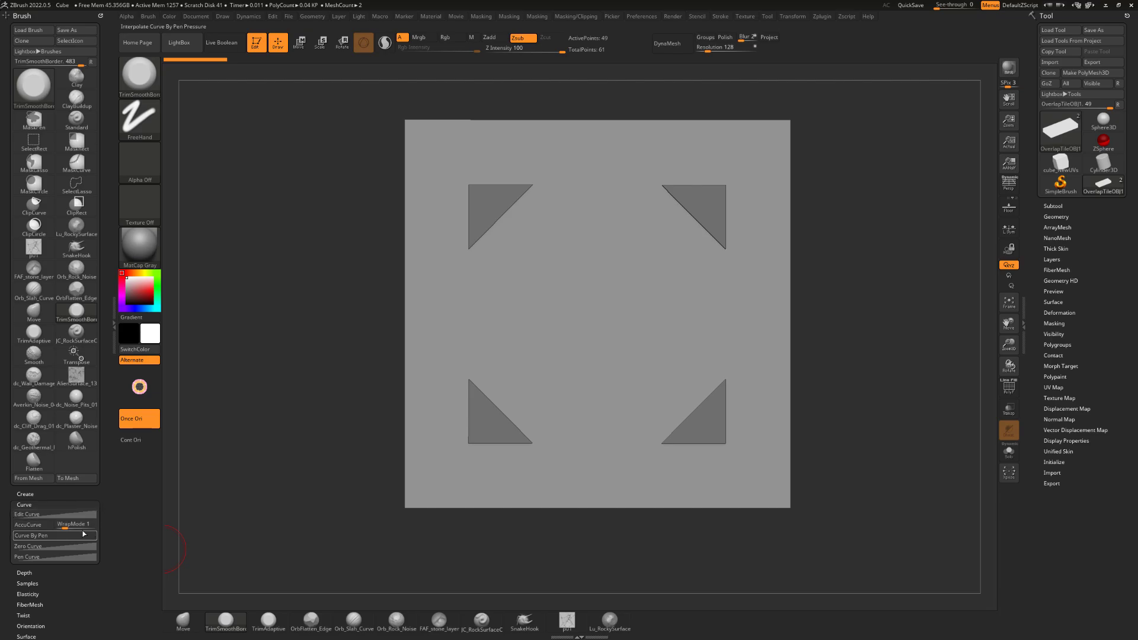
# Dock the Brush palette in the tray again and open its Curve settings with the WrapMode value for editing.
pyautogui.click(28, 505)
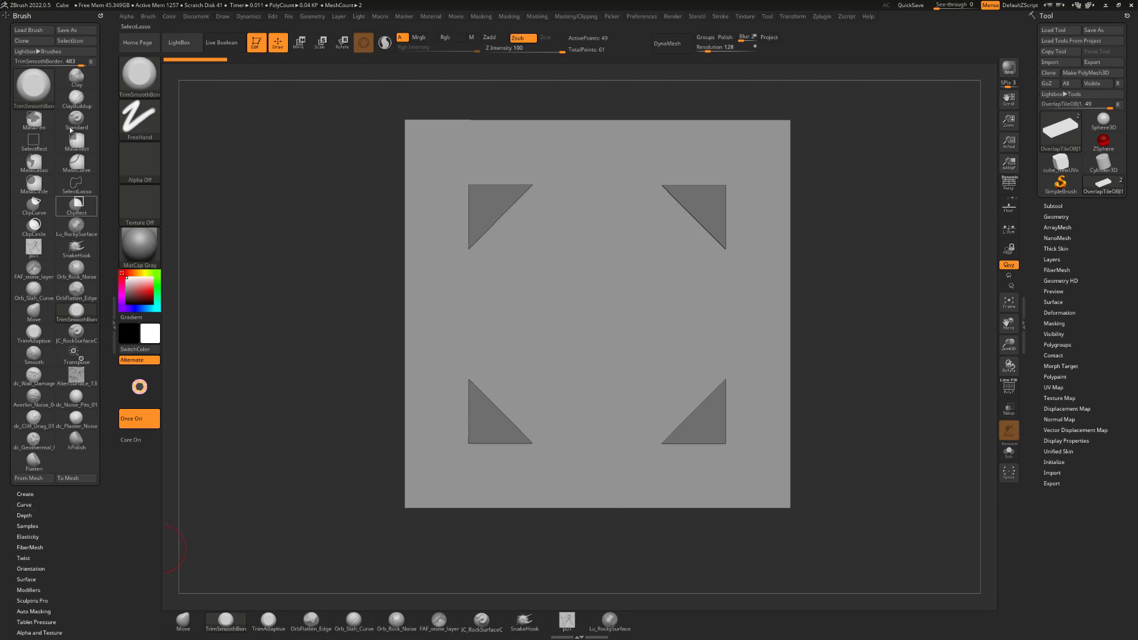
pyautogui.click(23, 16)
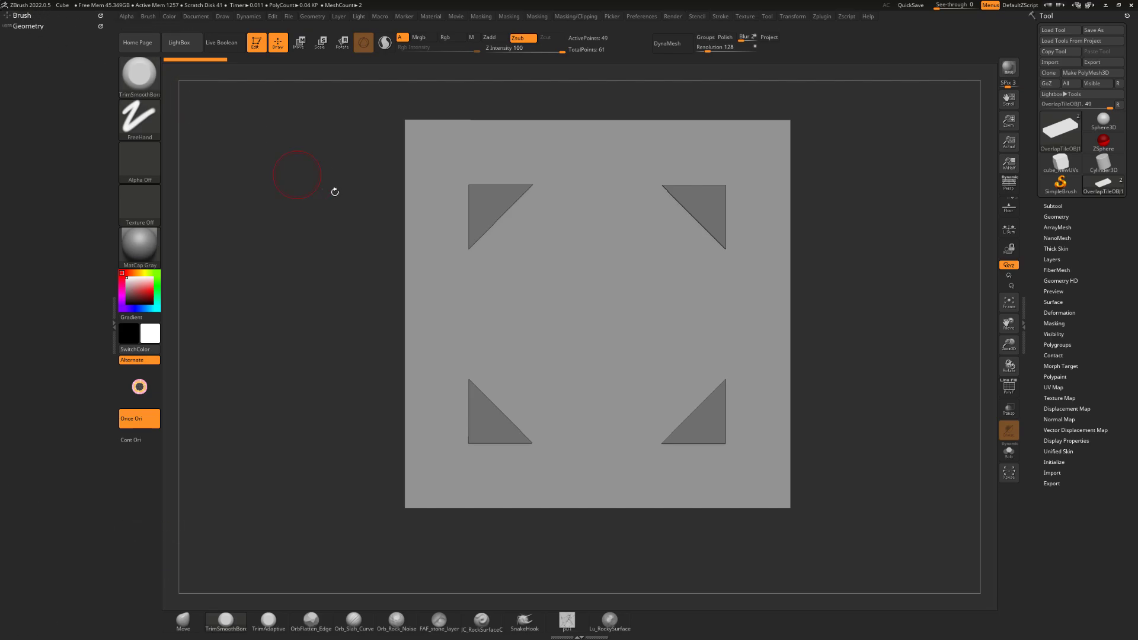
pyautogui.keyDown('alt'); pyautogui.moveTo(335, 192); pyautogui.dragTo(321, 199); pyautogui.keyUp('alt')
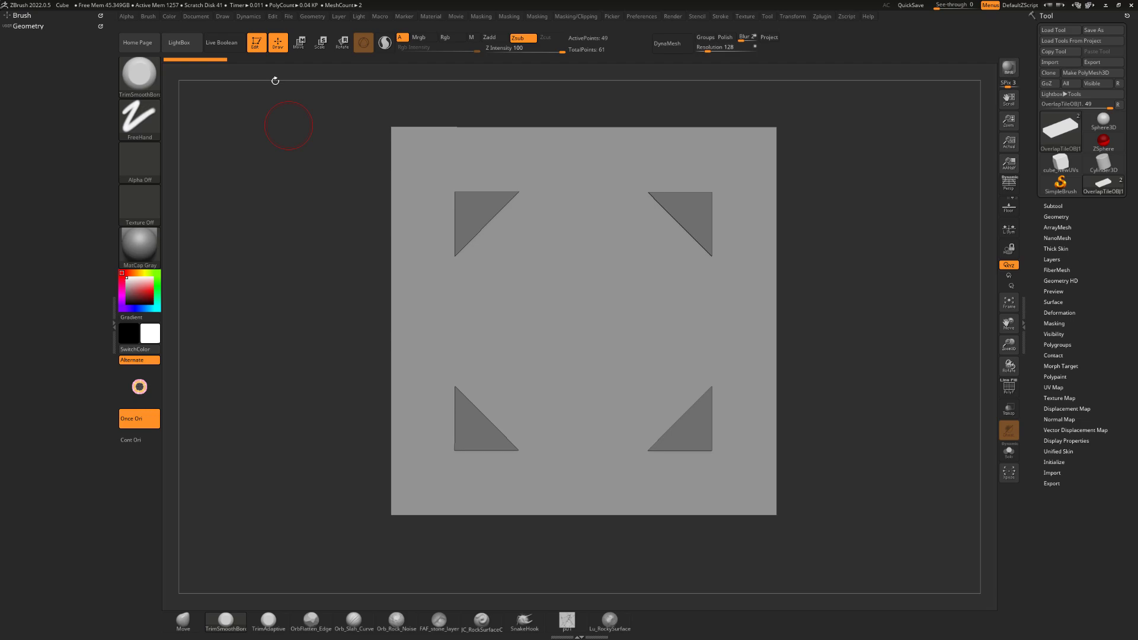
pyautogui.click(148, 17)
pyautogui.click(144, 27)
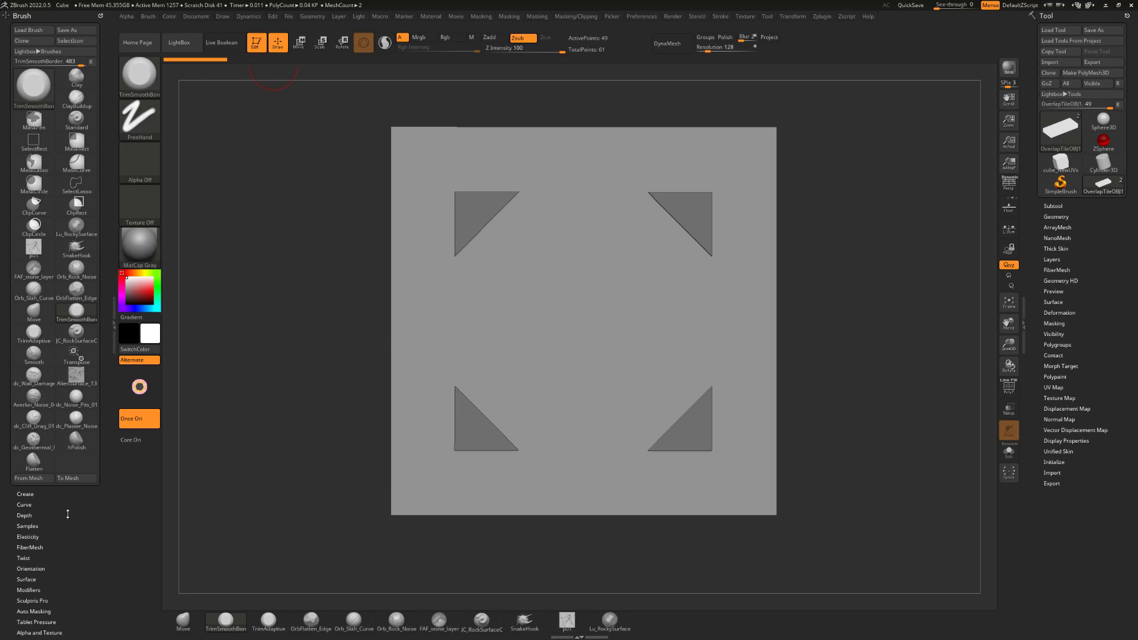
pyautogui.scroll(-7, 65, 474)
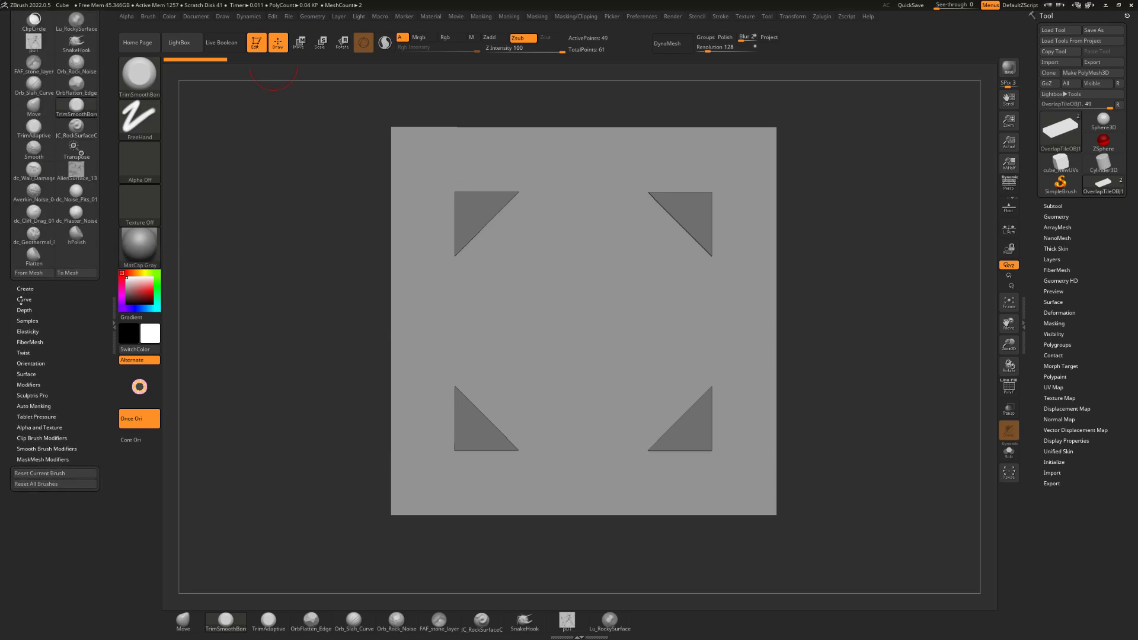
pyautogui.click(27, 300)
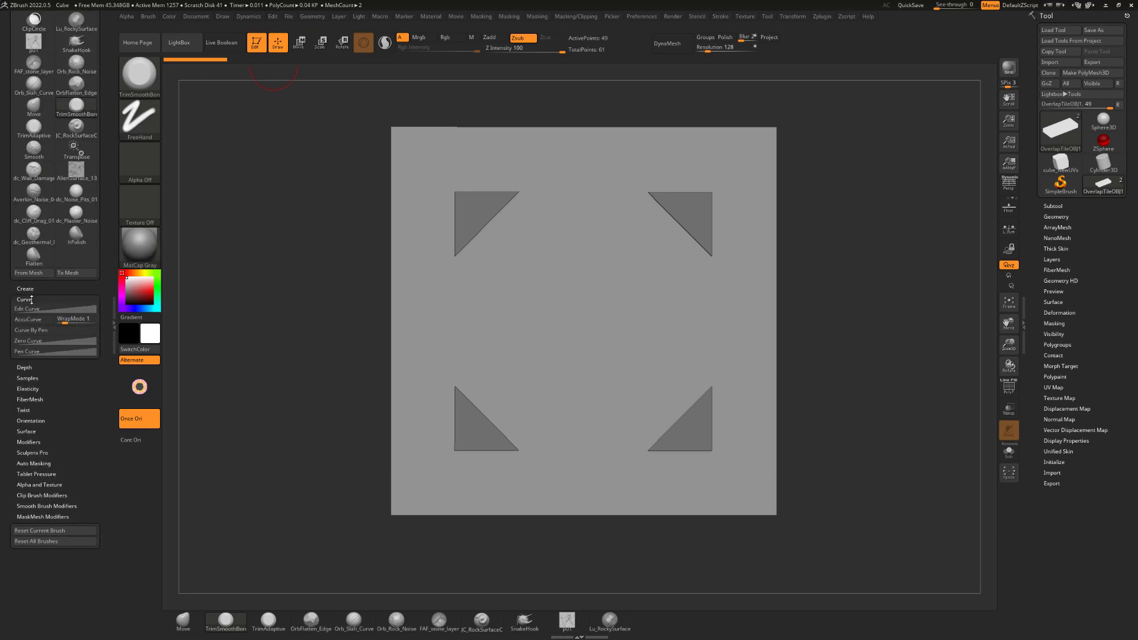
pyautogui.click(63, 322)
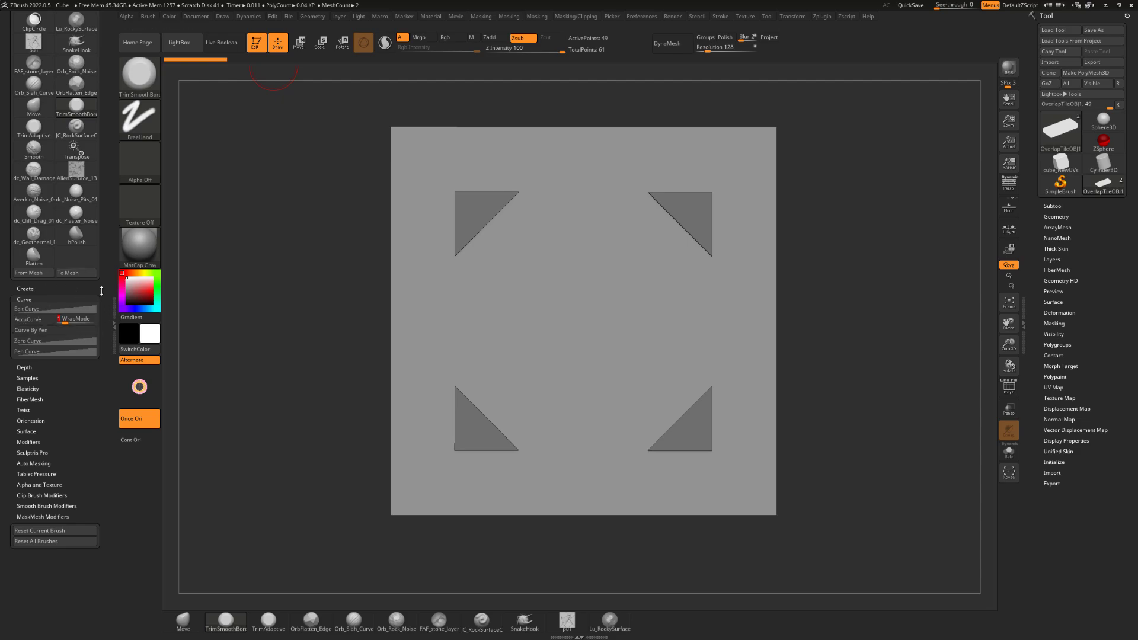
# Choose the DamStandard brush and adjust its draw size for carving on the plane.
pyautogui.keyDown('alt'); pyautogui.moveTo(287, 264); pyautogui.dragTo(299, 300); pyautogui.keyUp('alt')
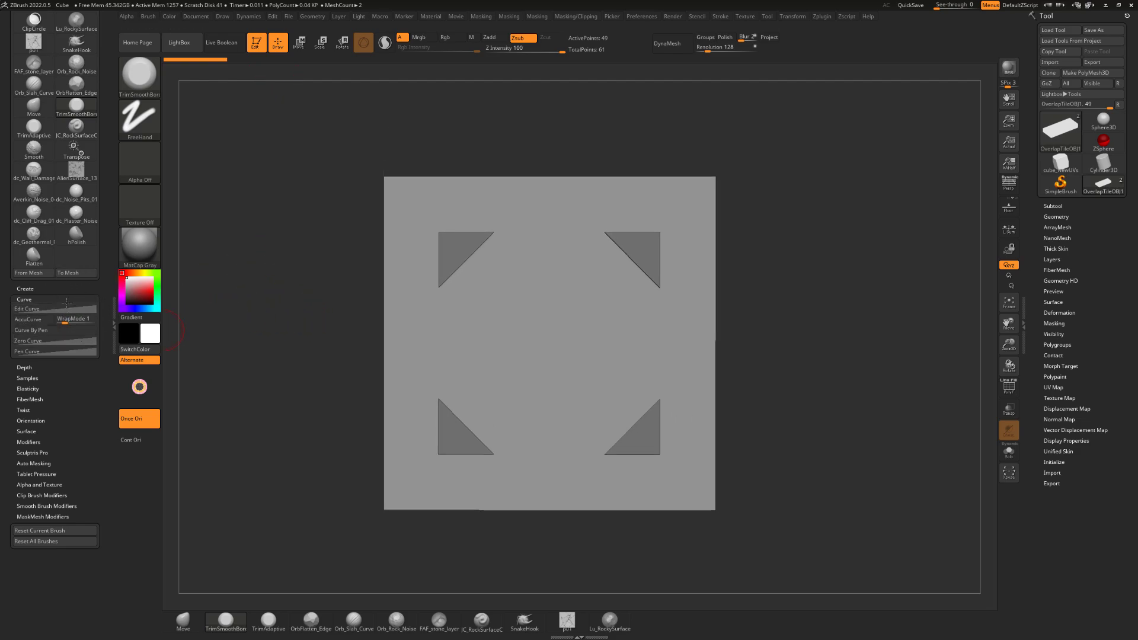
pyautogui.keyDown('alt'); pyautogui.moveTo(299, 318); pyautogui.dragTo(357, 305); pyautogui.keyUp('alt')
pyautogui.press('b')
pyautogui.press('d')
pyautogui.press('s')
pyautogui.press('s')
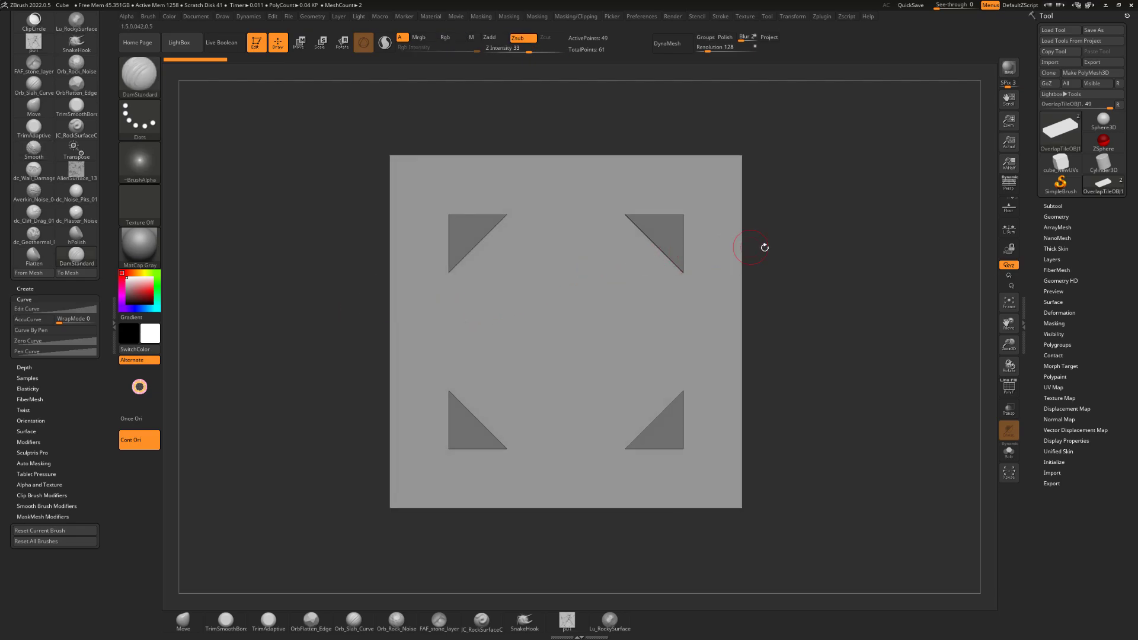
# Enable smooth subdivision (Smt) in the Geometry settings and subdivide the plane up to SDiv 7.
pyautogui.moveTo(754, 273)
pyautogui.keyDown('alt'); pyautogui.mouseDown()
pyautogui.moveTo(742, 260)
pyautogui.moveTo(765, 285)
pyautogui.mouseUp(); pyautogui.keyUp('alt')
pyautogui.press('ctrl')
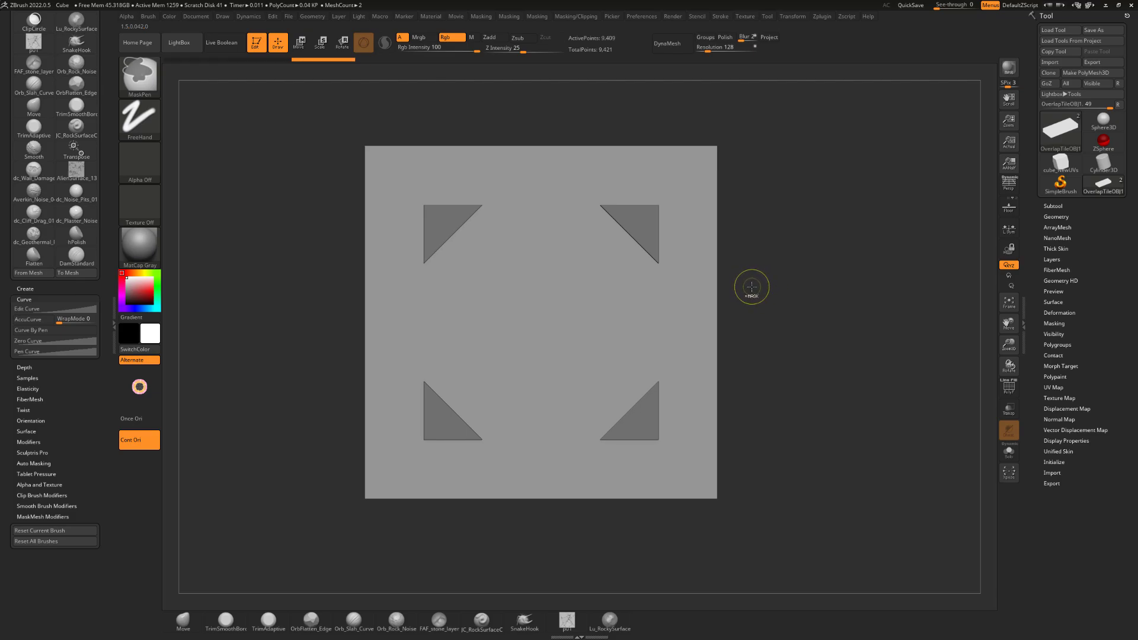
pyautogui.press('ctrl')
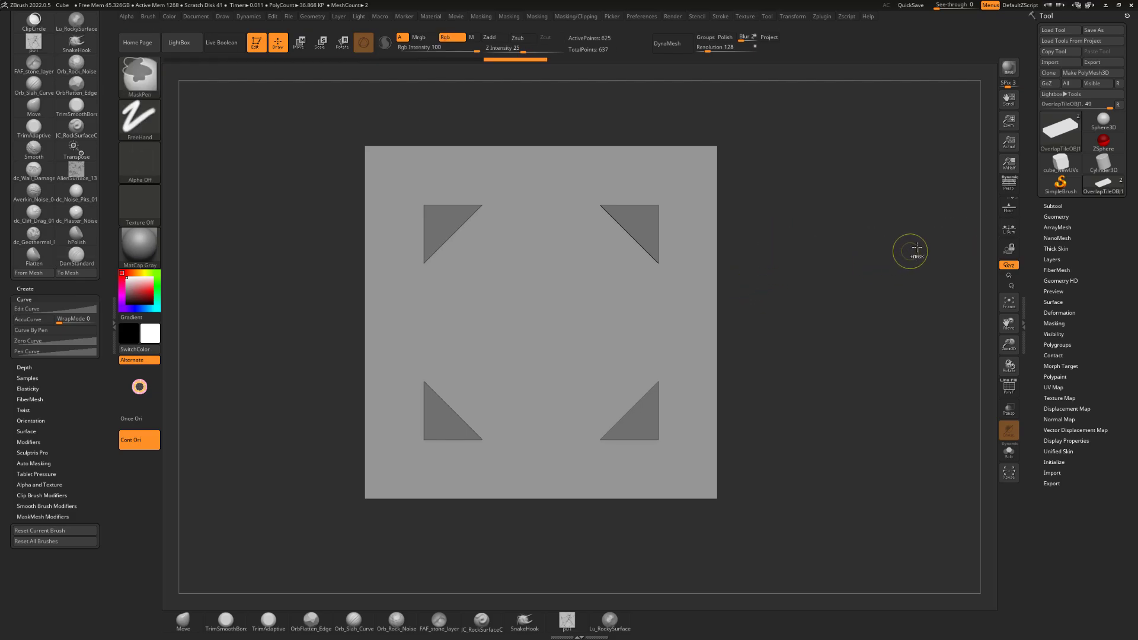
pyautogui.click(1056, 217)
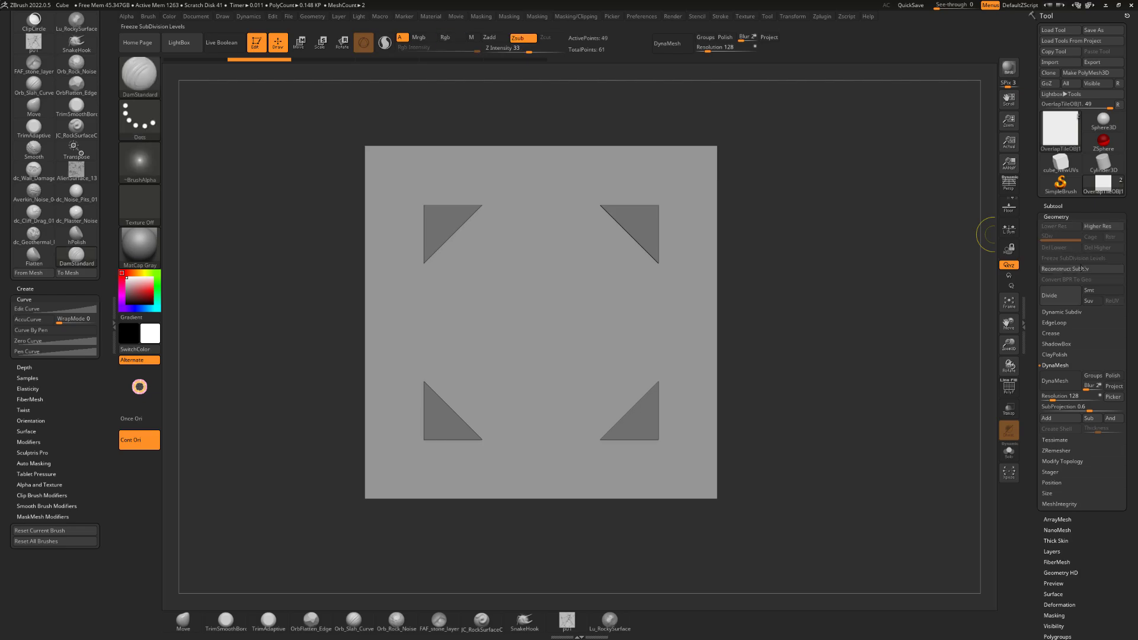
pyautogui.click(1095, 292)
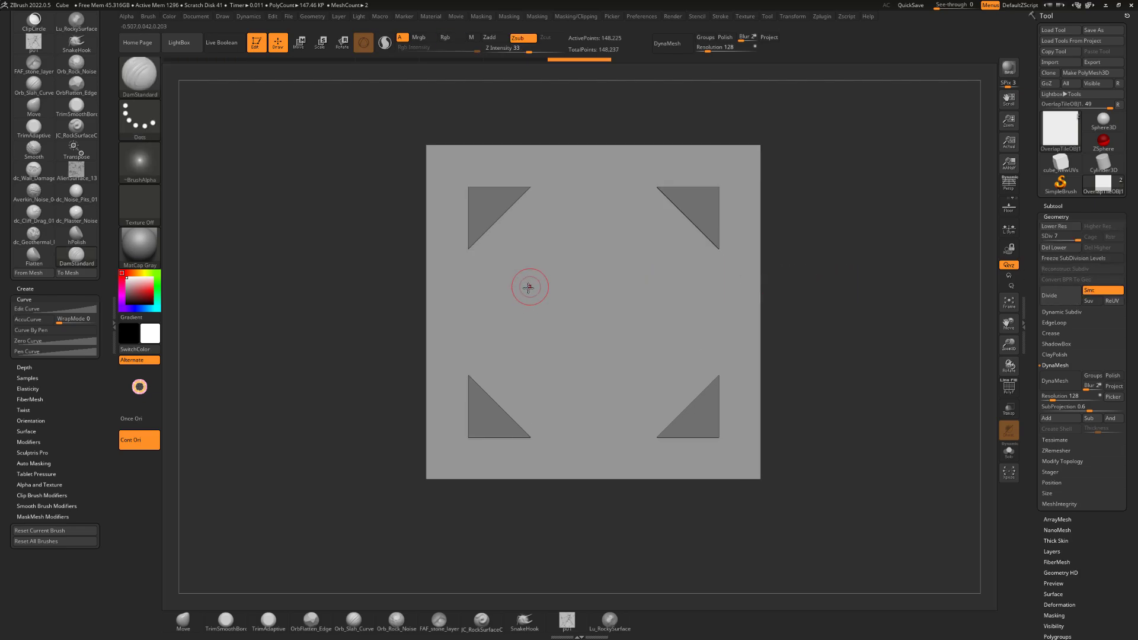
# Carve DamStandard test strokes across the plane with WrapMode at 0 and undo them.
pyautogui.moveTo(520, 285)
pyautogui.mouseDown()
pyautogui.moveTo(602, 247)
pyautogui.moveTo(457, 327)
pyautogui.mouseUp()
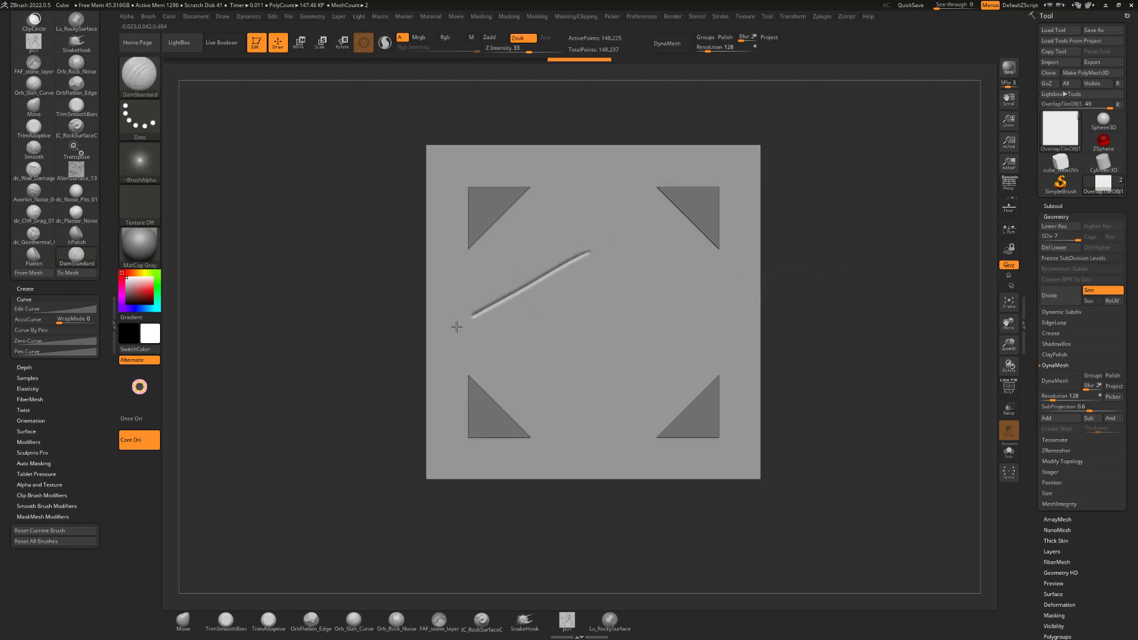
pyautogui.moveTo(429, 377)
pyautogui.mouseDown()
pyautogui.moveTo(444, 447)
pyautogui.moveTo(513, 466)
pyautogui.moveTo(714, 454)
pyautogui.moveTo(738, 393)
pyautogui.moveTo(664, 330)
pyautogui.moveTo(514, 334)
pyautogui.moveTo(637, 235)
pyautogui.moveTo(651, 283)
pyautogui.moveTo(551, 323)
pyautogui.moveTo(599, 274)
pyautogui.mouseUp()
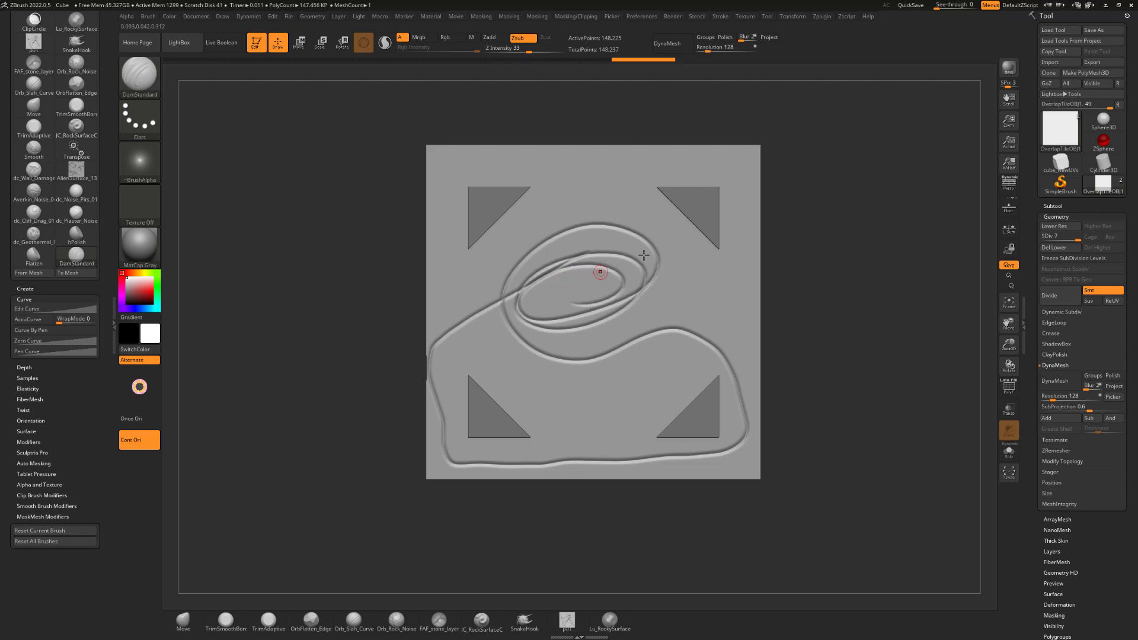
pyautogui.hotkey('ctrl', 'z')
pyautogui.moveTo(415, 325); pyautogui.dragTo(374, 330)
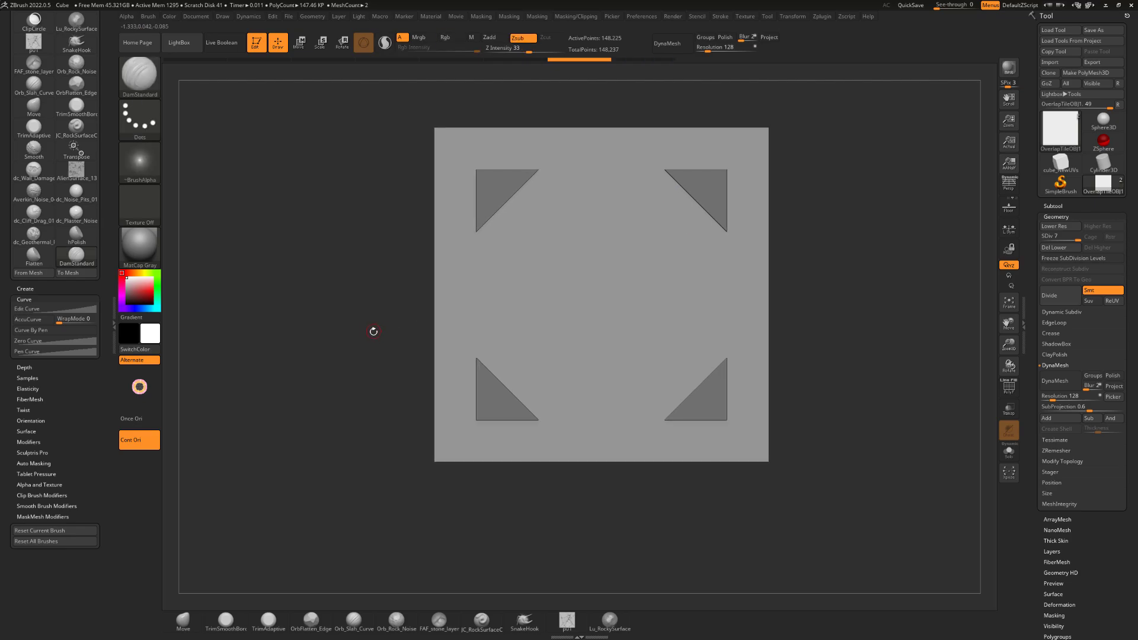
# Set the brush WrapMode to 1 and carve looping and diagonal test strokes across the plane's edges.
pyautogui.click(64, 321)
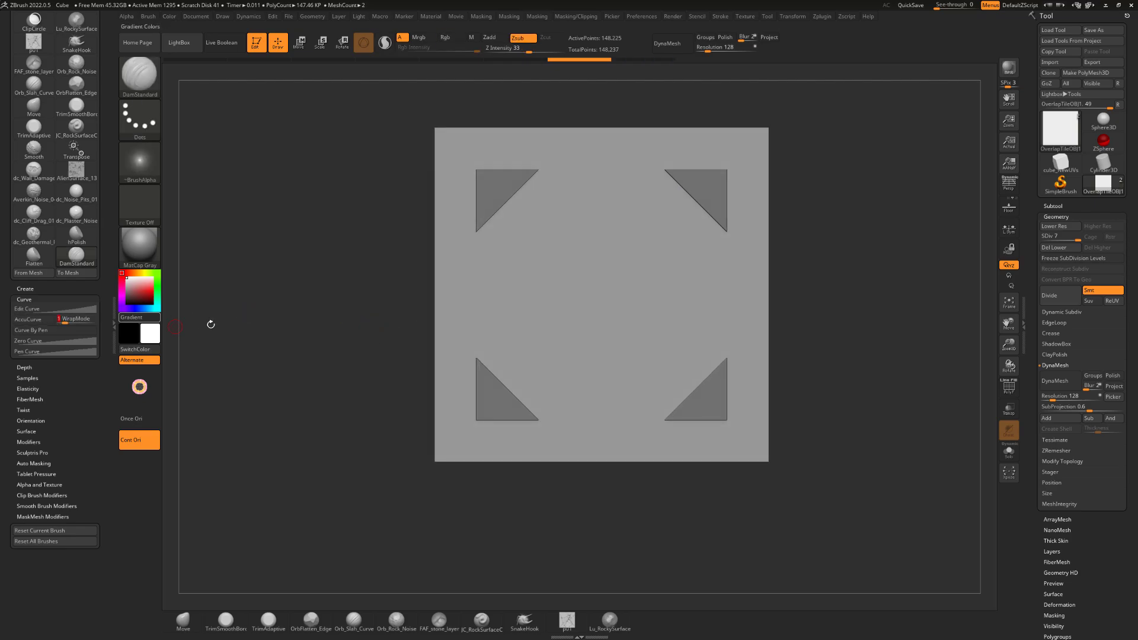
pyautogui.moveTo(596, 190)
pyautogui.mouseDown()
pyautogui.moveTo(436, 338)
pyautogui.moveTo(456, 357)
pyautogui.moveTo(482, 317)
pyautogui.moveTo(444, 298)
pyautogui.moveTo(492, 296)
pyautogui.moveTo(457, 278)
pyautogui.moveTo(470, 285)
pyautogui.mouseUp()
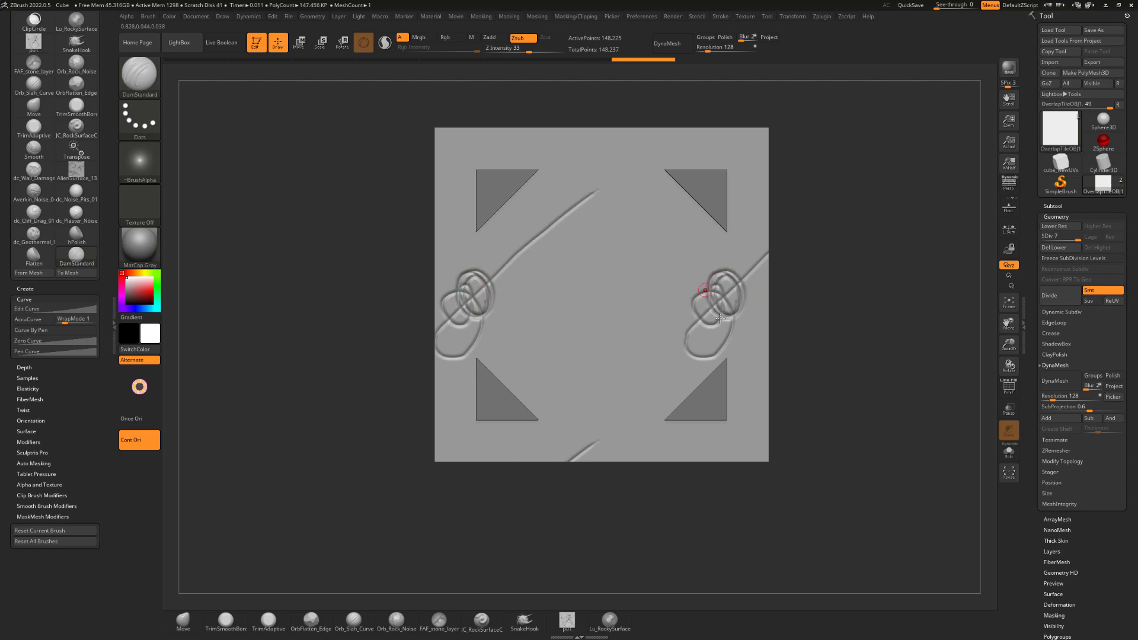
pyautogui.moveTo(808, 271); pyautogui.dragTo(830, 244)
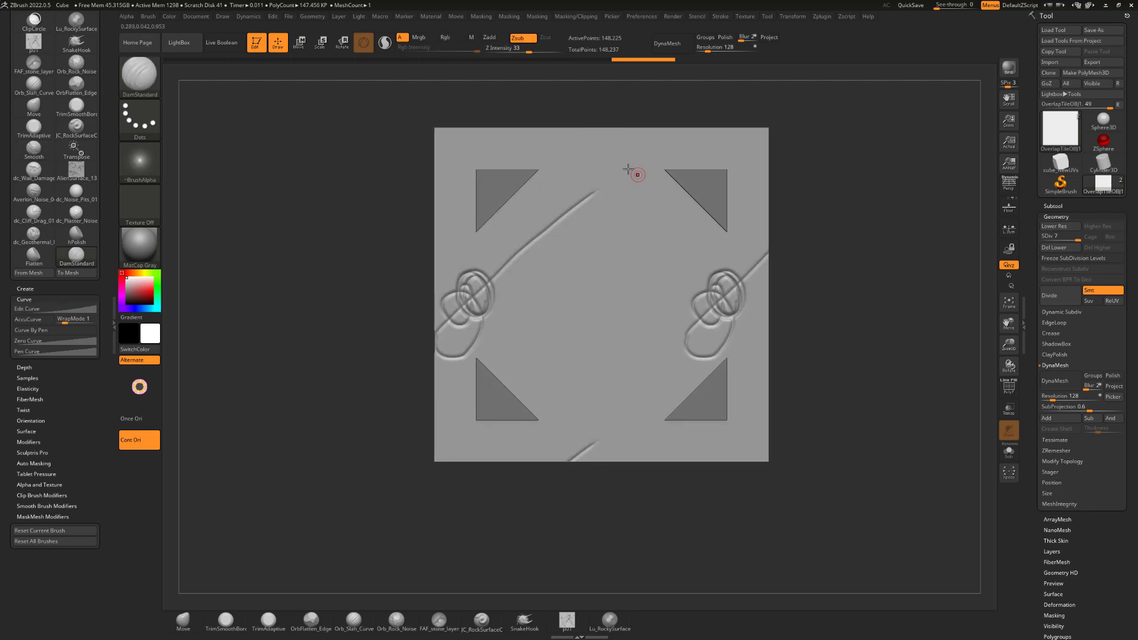
pyautogui.moveTo(609, 147); pyautogui.dragTo(544, 193)
pyautogui.moveTo(702, 147); pyautogui.dragTo(630, 195)
pyautogui.moveTo(656, 238)
pyautogui.mouseDown()
pyautogui.moveTo(574, 290)
pyautogui.moveTo(620, 285)
pyautogui.mouseUp()
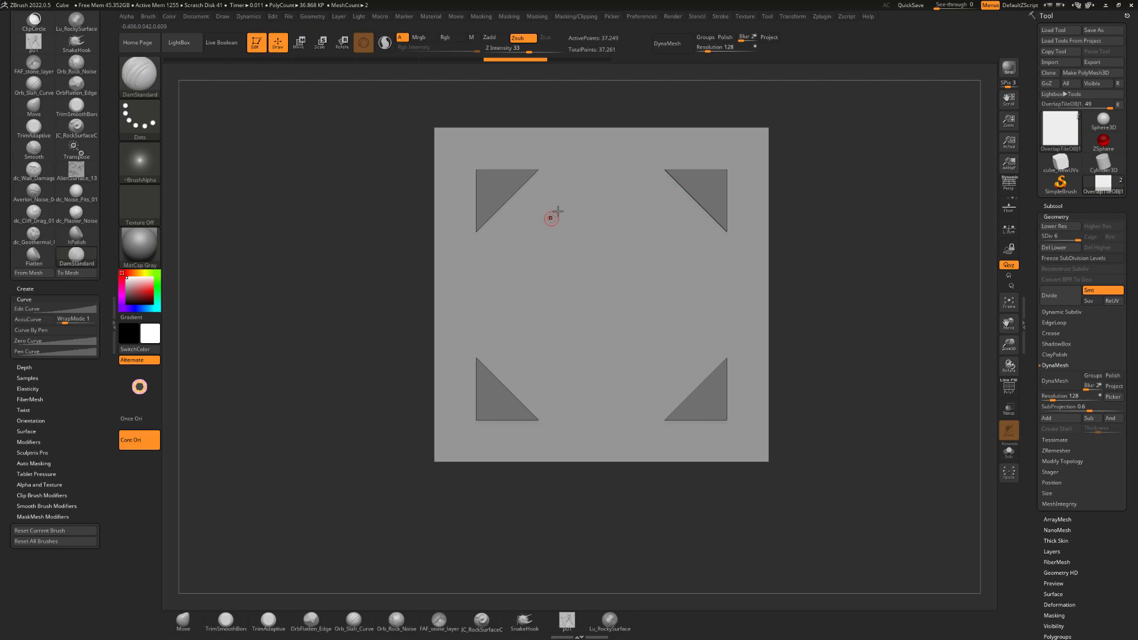
# Carve a large ring and a smaller ring around the middle of the plane, undoing each one.
pyautogui.moveTo(554, 209)
pyautogui.mouseDown()
pyautogui.moveTo(516, 228)
pyautogui.moveTo(503, 370)
pyautogui.moveTo(638, 397)
pyautogui.moveTo(688, 295)
pyautogui.moveTo(593, 191)
pyautogui.moveTo(551, 204)
pyautogui.mouseUp()
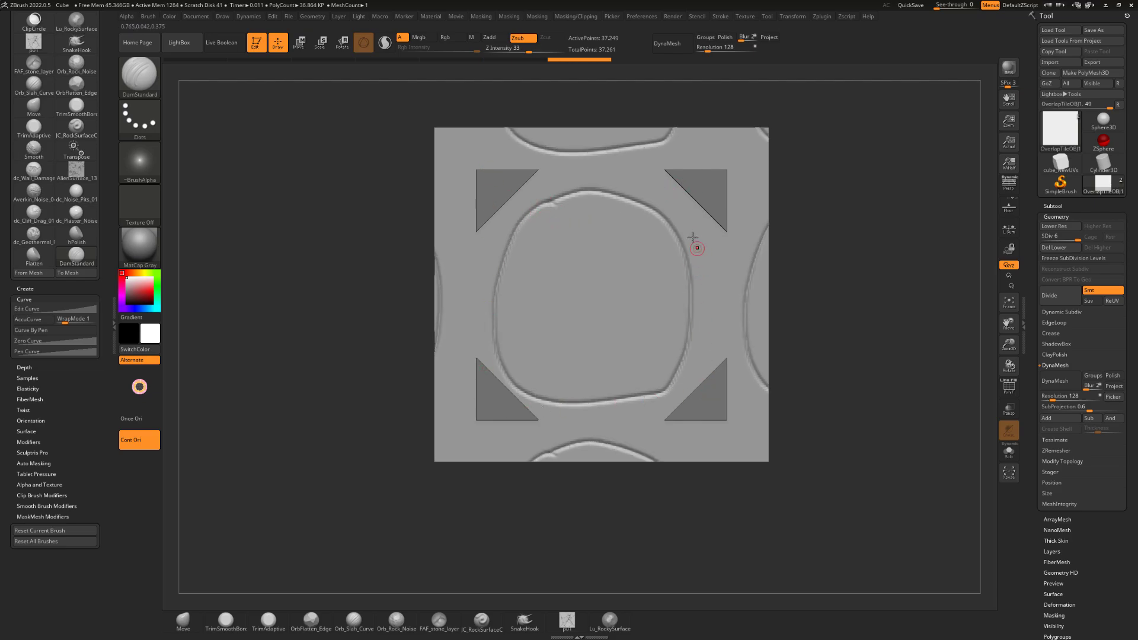
pyautogui.hotkey('ctrl', 'z')
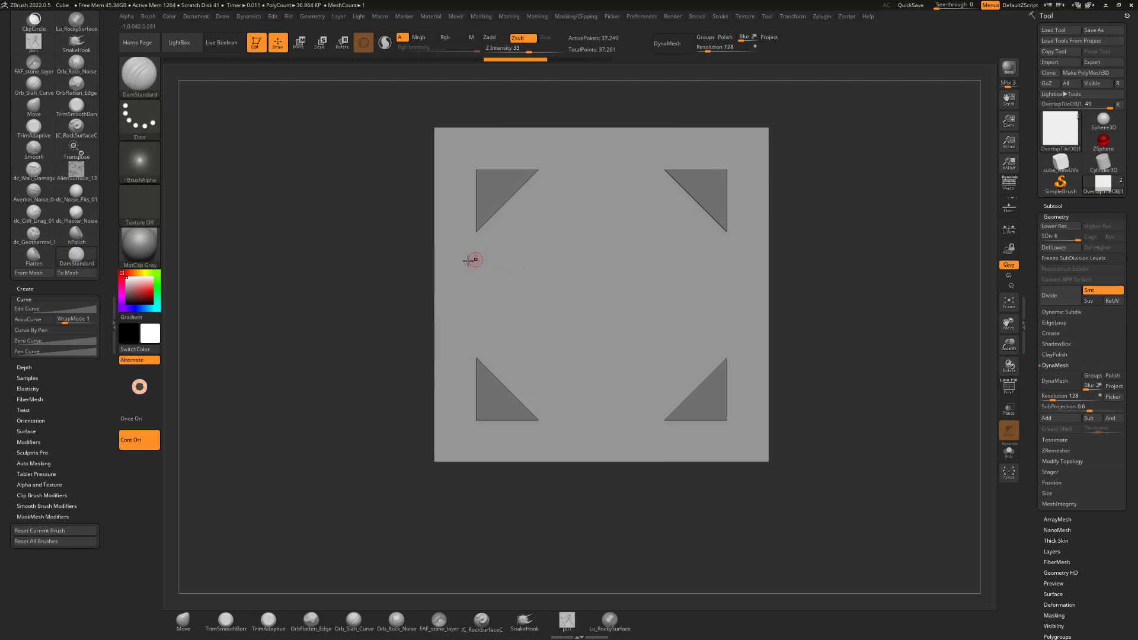
pyautogui.moveTo(549, 215)
pyautogui.mouseDown()
pyautogui.moveTo(587, 345)
pyautogui.moveTo(704, 233)
pyautogui.mouseUp()
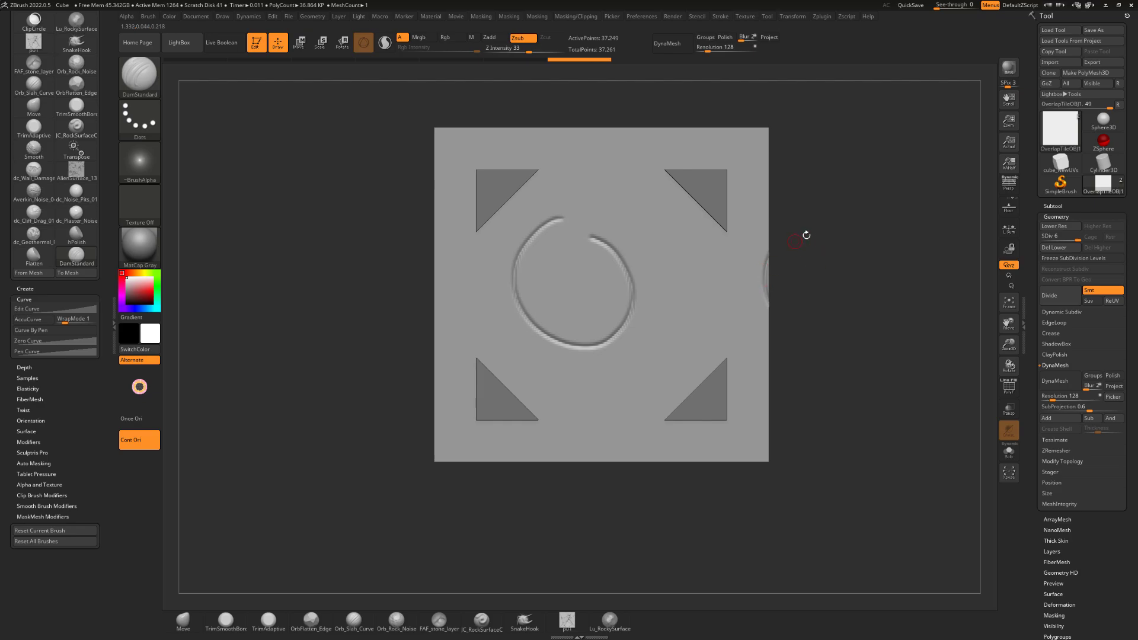
pyautogui.hotkey('ctrl', 'z')
# Carve diagonal strokes over the plane's left edge, inspect the wrapped copy from a slight angle, and undo them.
pyautogui.moveTo(507, 226); pyautogui.dragTo(437, 297)
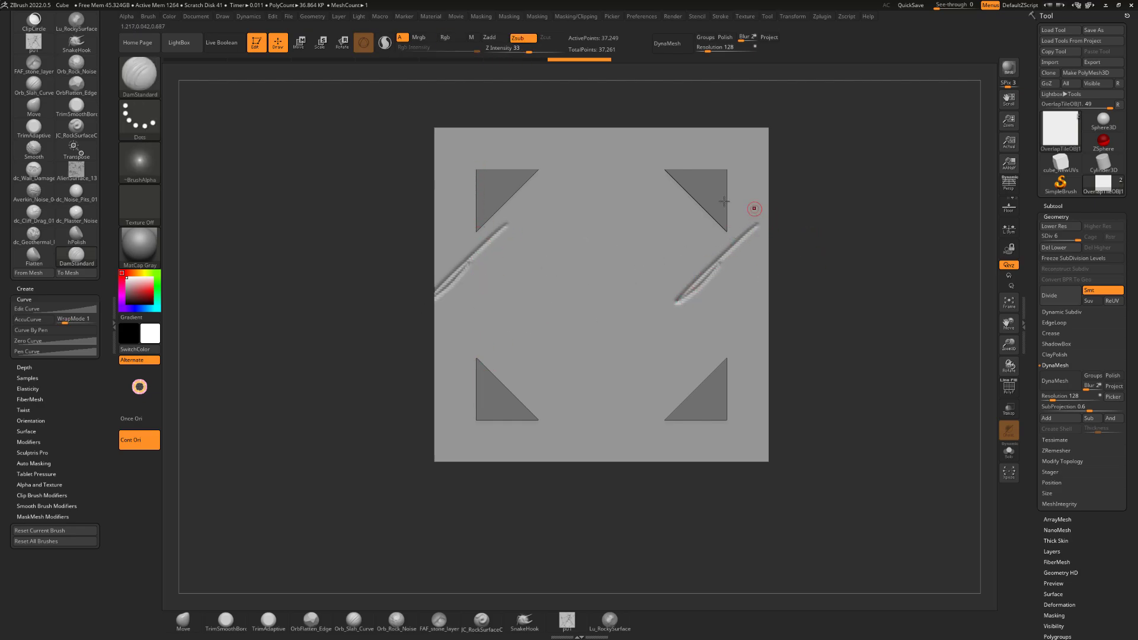
pyautogui.moveTo(842, 234); pyautogui.dragTo(754, 224)
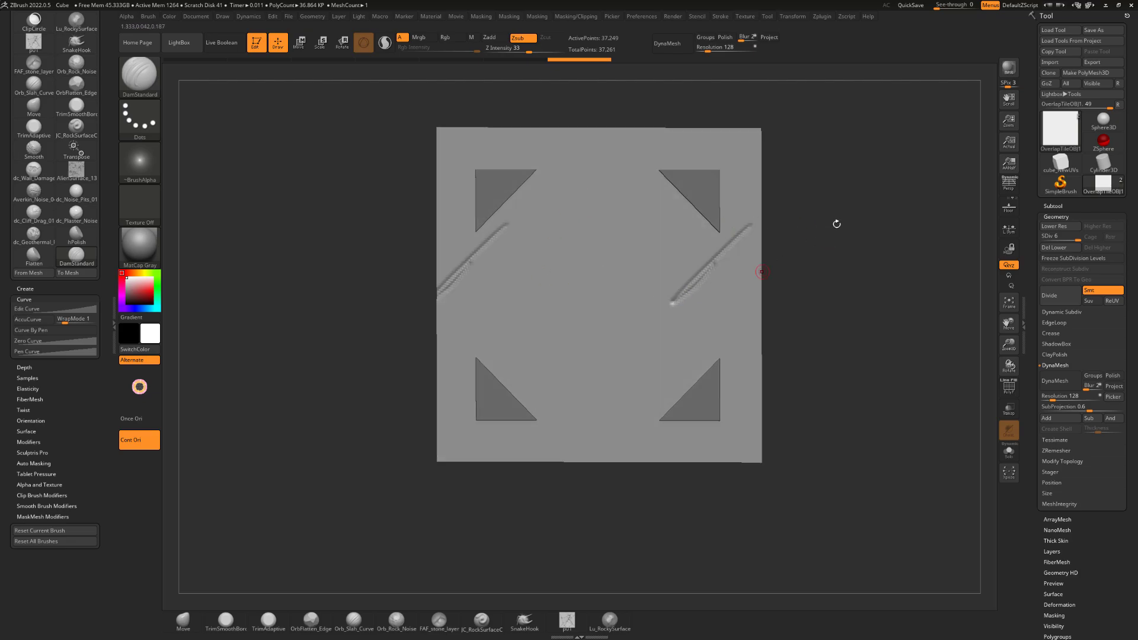
pyautogui.moveTo(836, 183)
pyautogui.mouseDown()
pyautogui.moveTo(854, 190)
pyautogui.moveTo(810, 211)
pyautogui.moveTo(798, 252)
pyautogui.moveTo(745, 277)
pyautogui.moveTo(754, 286)
pyautogui.moveTo(753, 241)
pyautogui.mouseUp()
pyautogui.hotkey('ctrl', 'z')
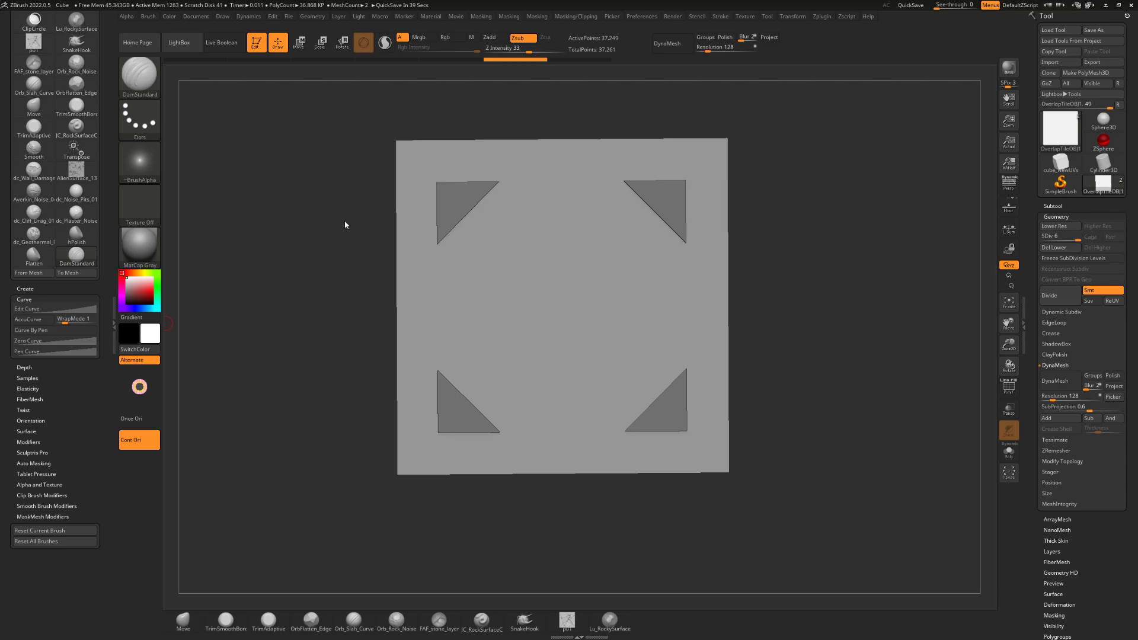
# Append a Terrain3D placeholder subtool to the plane, select it, and replace it with the male_ref_02 figure.
pyautogui.moveTo(332, 244)
pyautogui.mouseDown()
pyautogui.moveTo(373, 257)
pyautogui.moveTo(419, 315)
pyautogui.moveTo(344, 322)
pyautogui.moveTo(335, 348)
pyautogui.mouseUp()
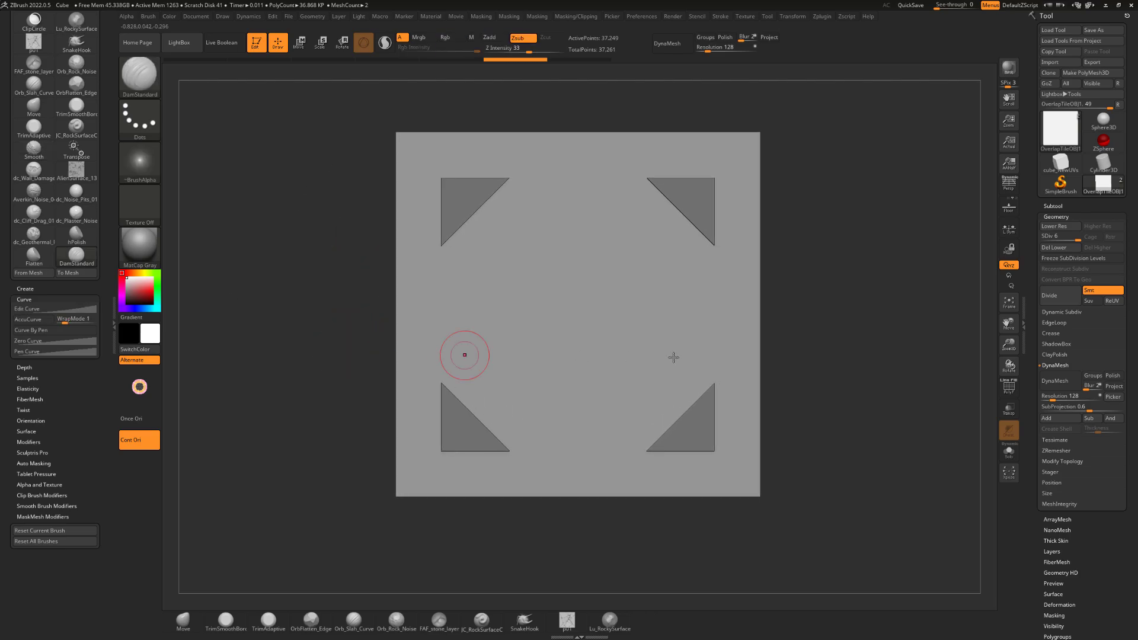
pyautogui.keyDown('alt'); pyautogui.moveTo(805, 327); pyautogui.dragTo(795, 333); pyautogui.keyUp('alt')
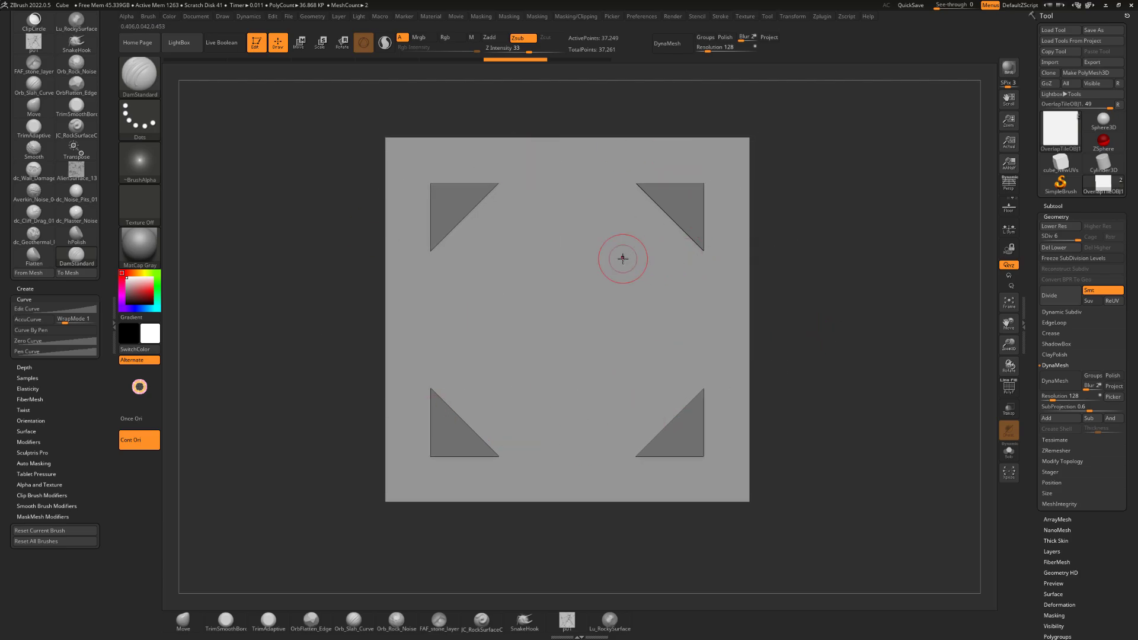
pyautogui.keyDown('alt'); pyautogui.moveTo(870, 257); pyautogui.dragTo(865, 267); pyautogui.keyUp('alt')
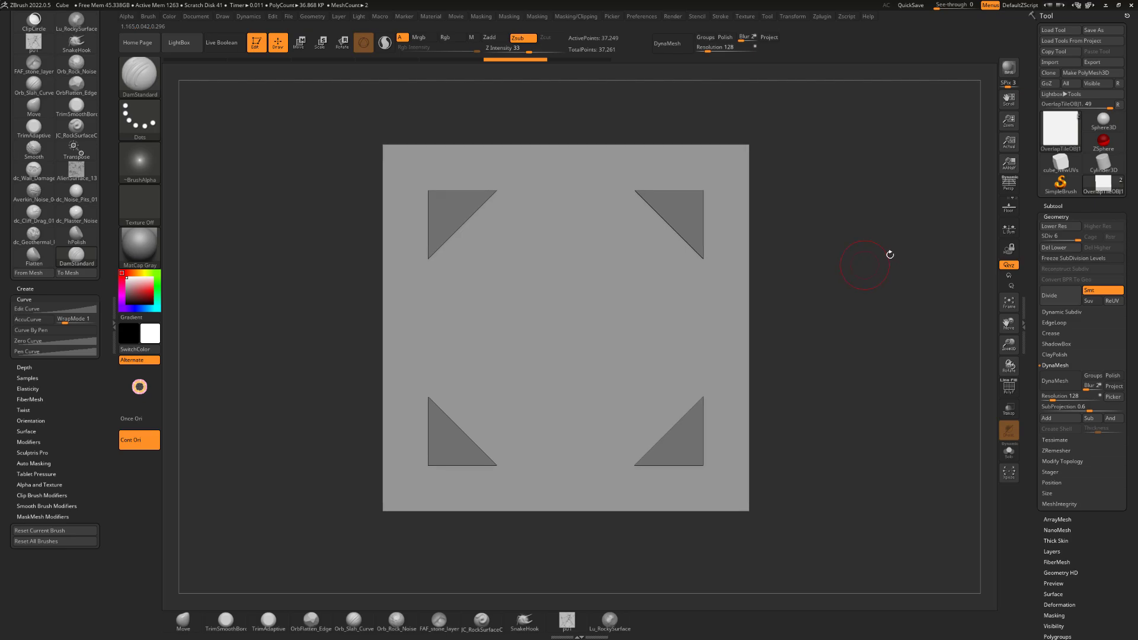
pyautogui.click(1054, 205)
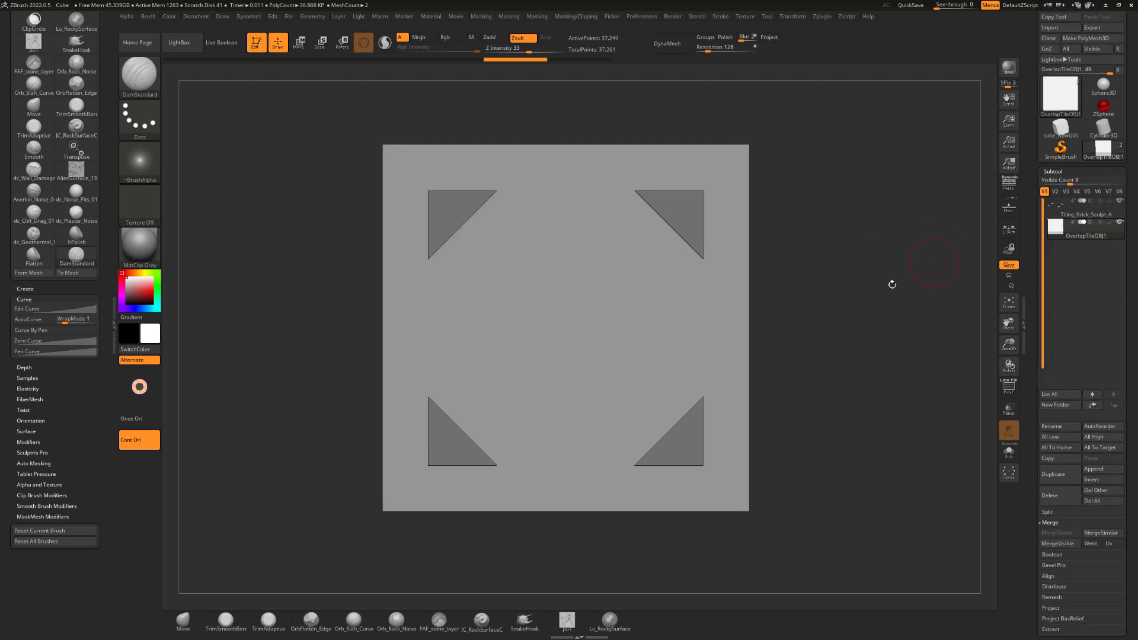
pyautogui.click(1094, 469)
pyautogui.click(966, 496)
pyautogui.moveTo(877, 332); pyautogui.dragTo(854, 321)
pyautogui.keyDown('alt'); pyautogui.click(614, 313); pyautogui.keyUp('alt')
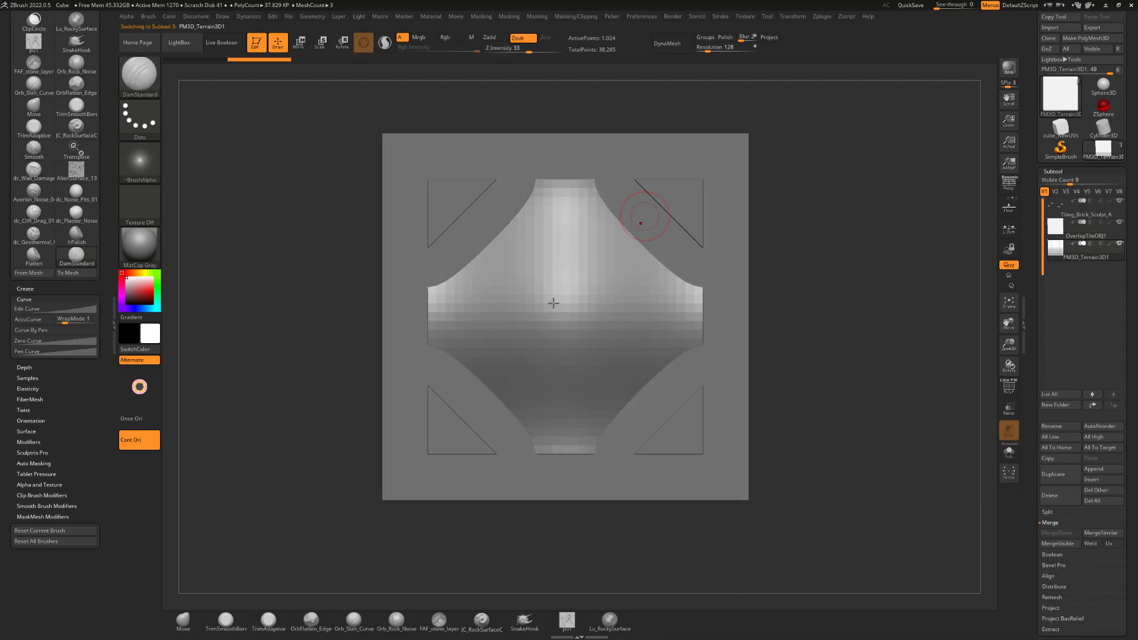
pyautogui.moveTo(919, 238); pyautogui.dragTo(923, 236)
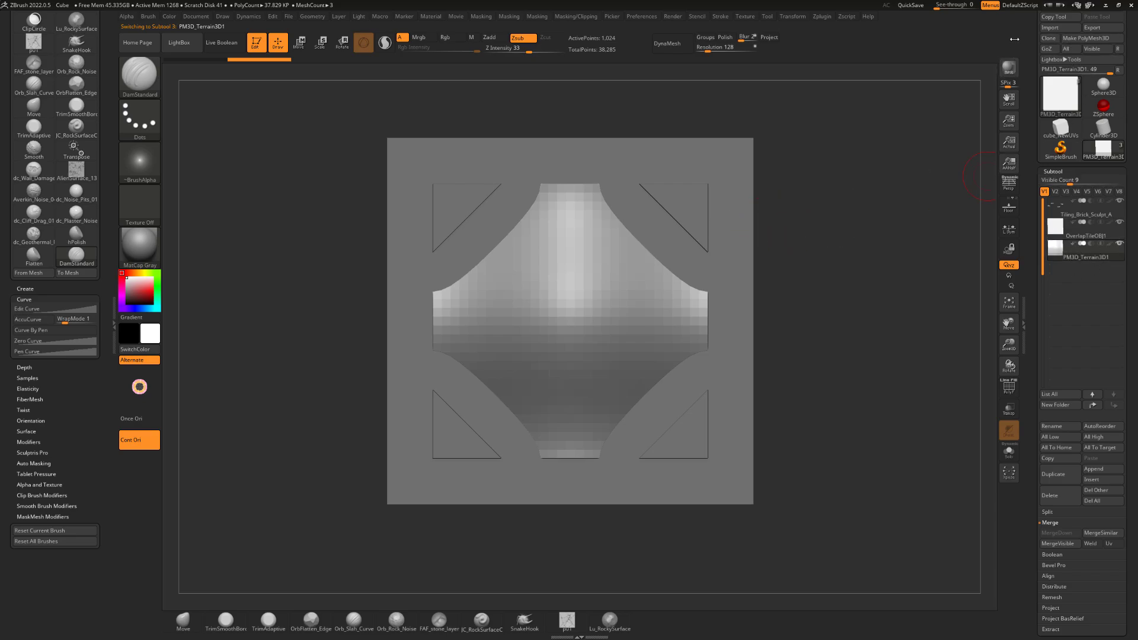
pyautogui.moveTo(1029, 31); pyautogui.dragTo(1032, 63)
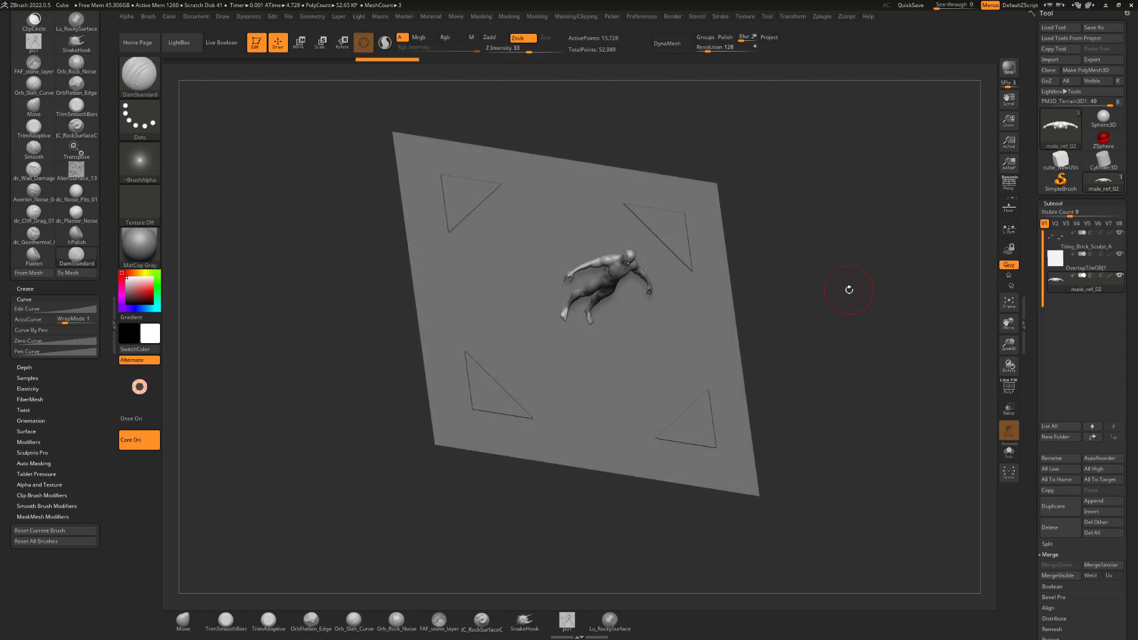
# Move the male_ref_02 figure beside the plane's lower left edge, with its feet near the bottom corner markers' level.
pyautogui.press('w')
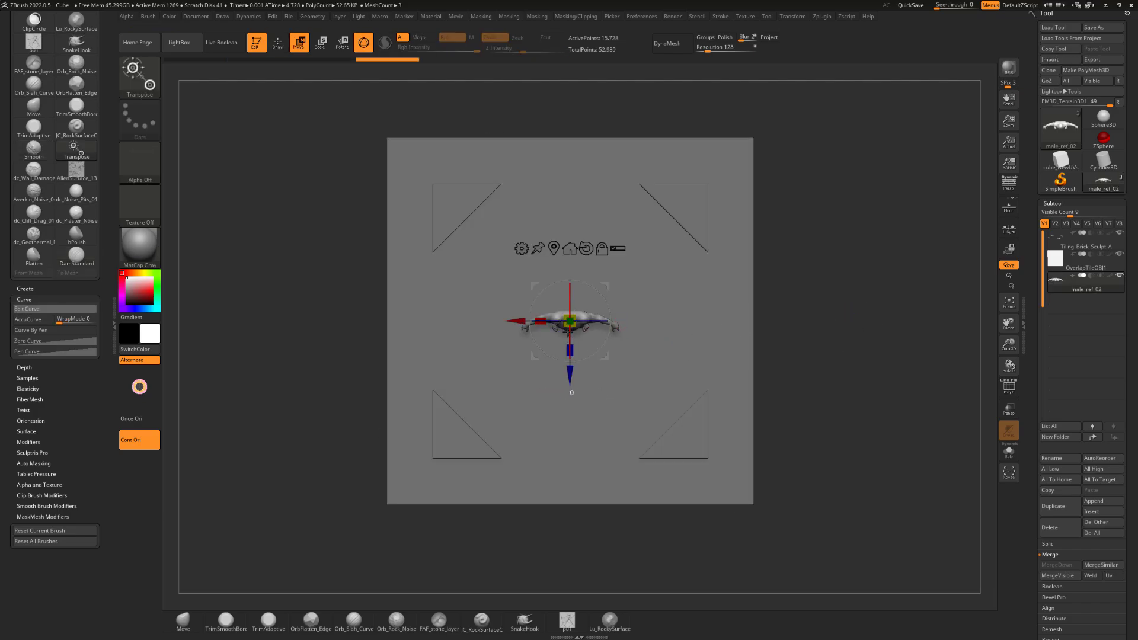
pyautogui.moveTo(570, 349); pyautogui.dragTo(315, 419)
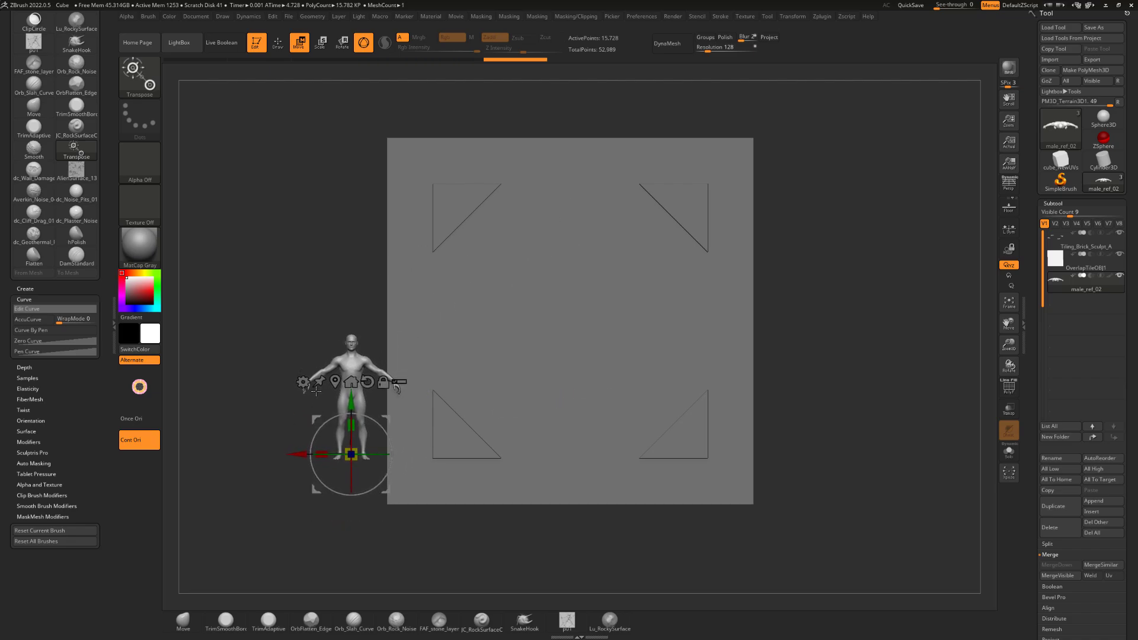
pyautogui.moveTo(323, 289)
pyautogui.mouseDown()
pyautogui.moveTo(292, 289)
pyautogui.moveTo(326, 285)
pyautogui.mouseUp()
pyautogui.keyDown('shift'); pyautogui.moveTo(797, 339); pyautogui.dragTo(791, 337); pyautogui.keyUp('shift')
pyautogui.moveTo(316, 419); pyautogui.dragTo(313, 424)
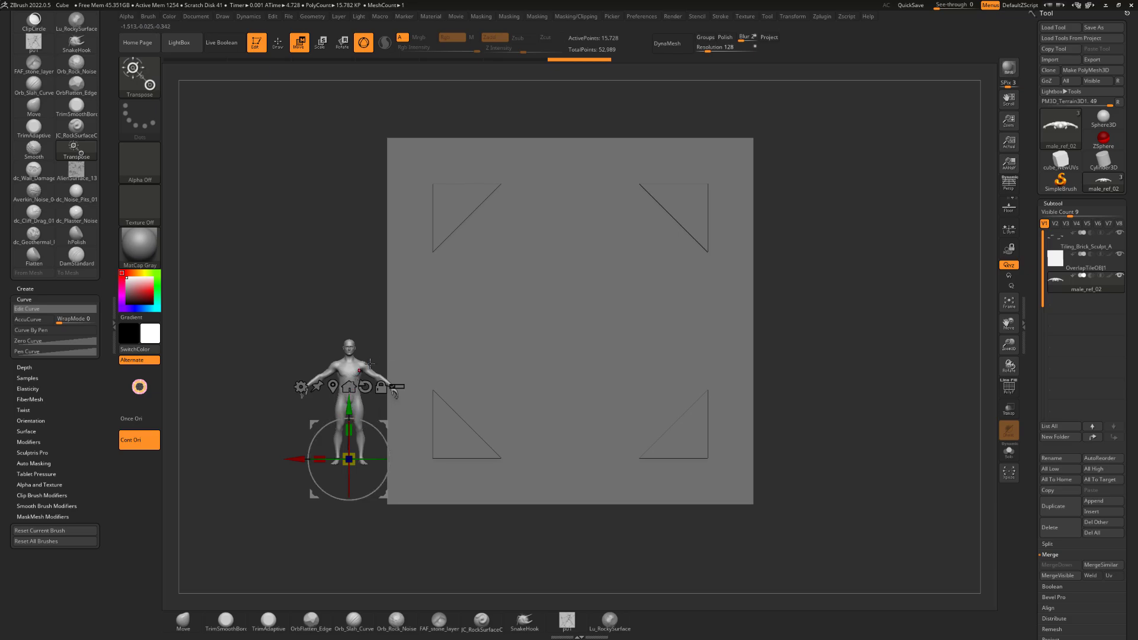
# Switch from the transform gizmo to the Move brush and reduce its draw size.
pyautogui.moveTo(337, 288); pyautogui.dragTo(489, 236)
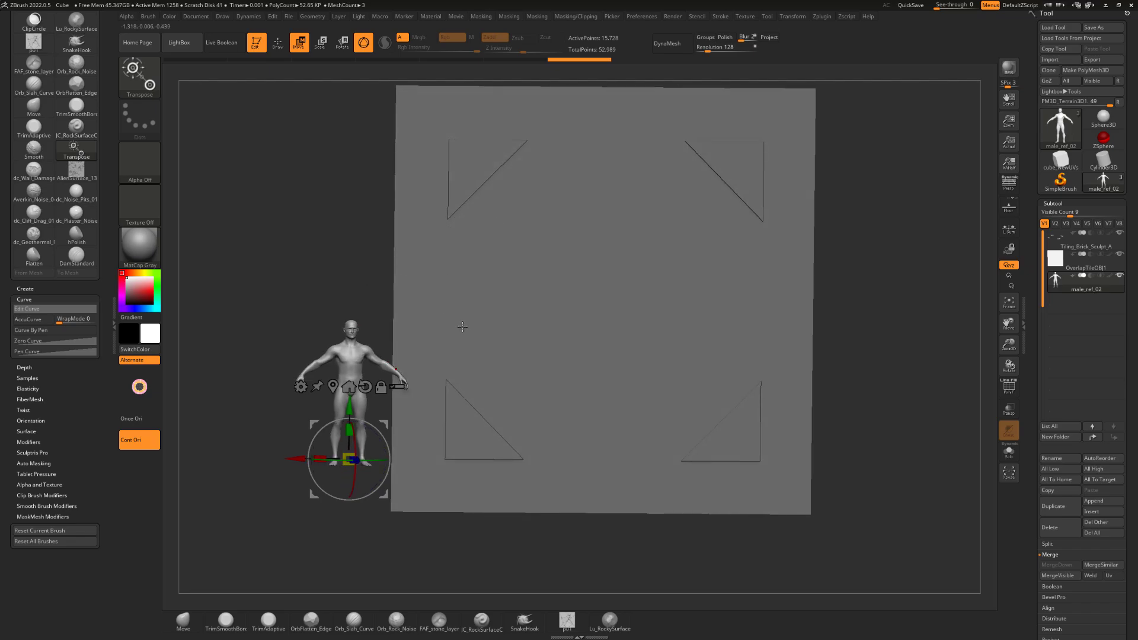
pyautogui.moveTo(380, 240); pyautogui.dragTo(316, 240)
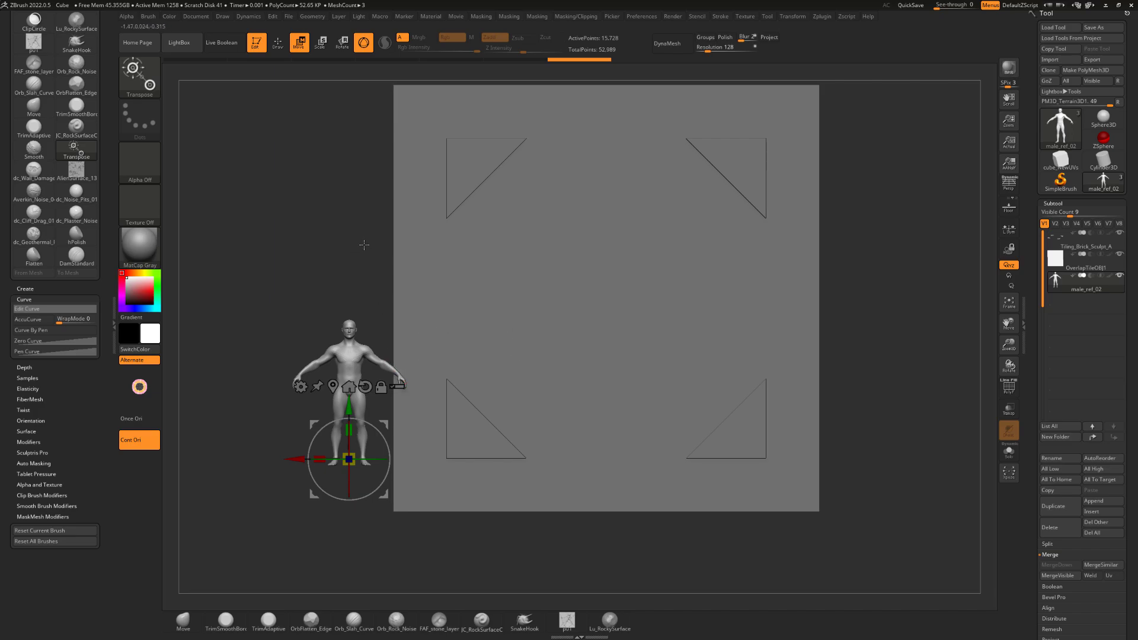
pyautogui.moveTo(364, 245); pyautogui.dragTo(322, 264)
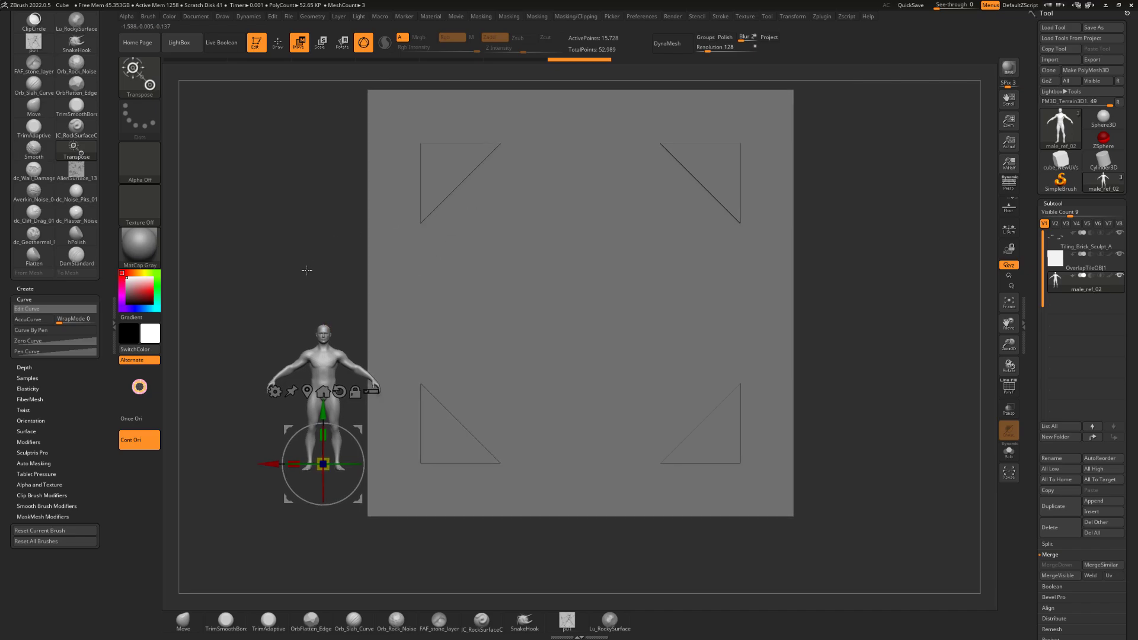
pyautogui.press('b')
pyautogui.press('m')
pyautogui.press('v')
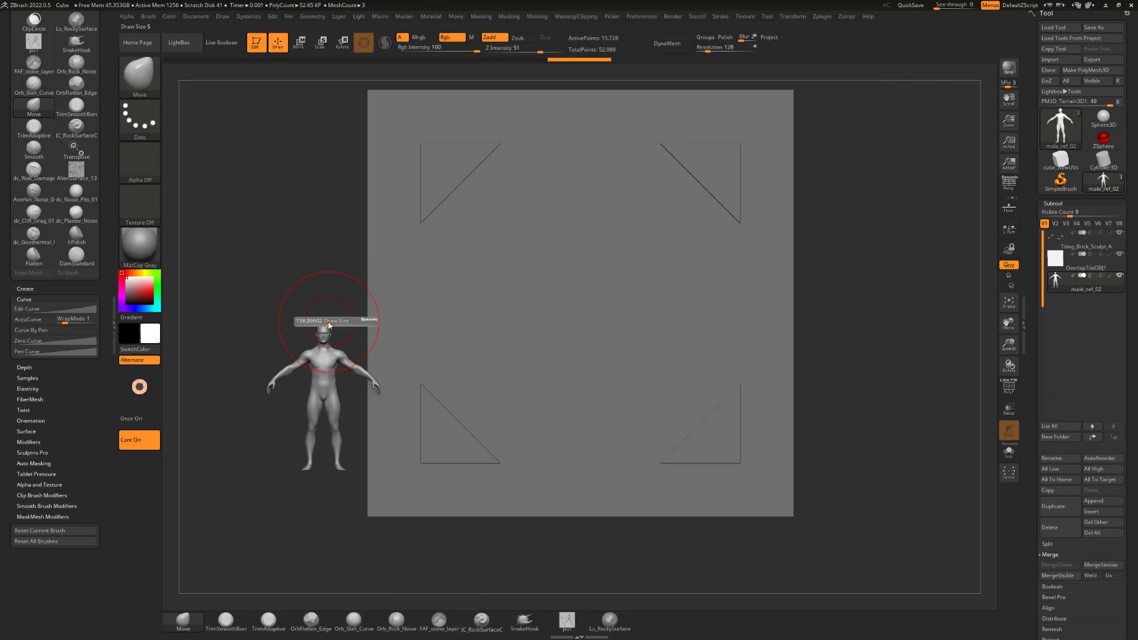
pyautogui.moveTo(351, 286); pyautogui.dragTo(314, 273)
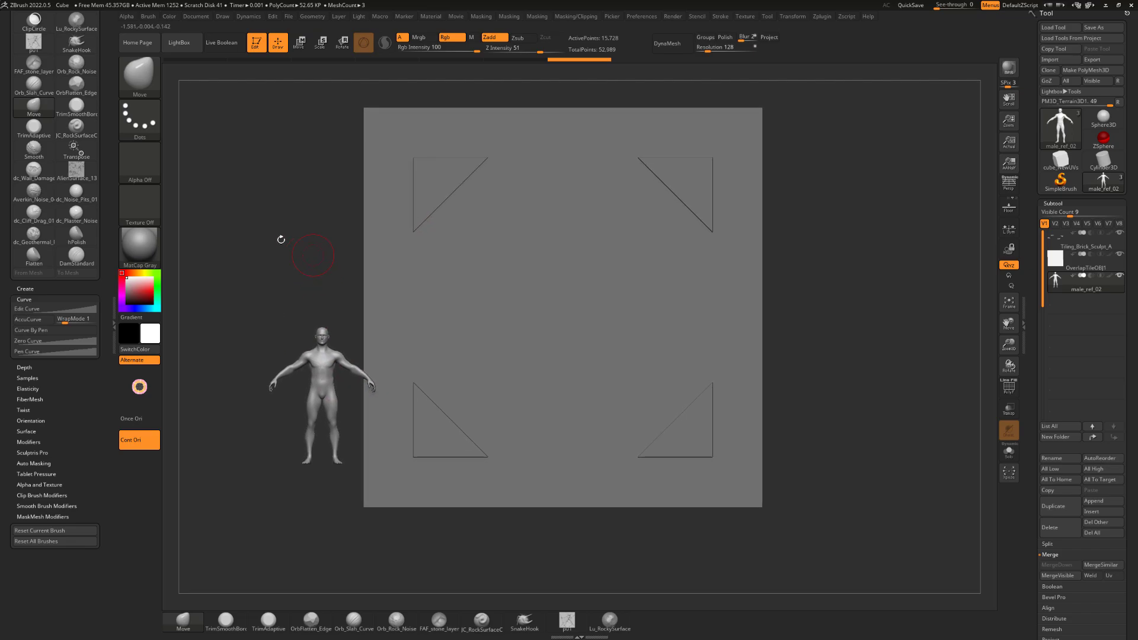
# Compare the human figure's height with the plane from the front and from slightly rotated views.
pyautogui.moveTo(281, 240); pyautogui.dragTo(358, 311)
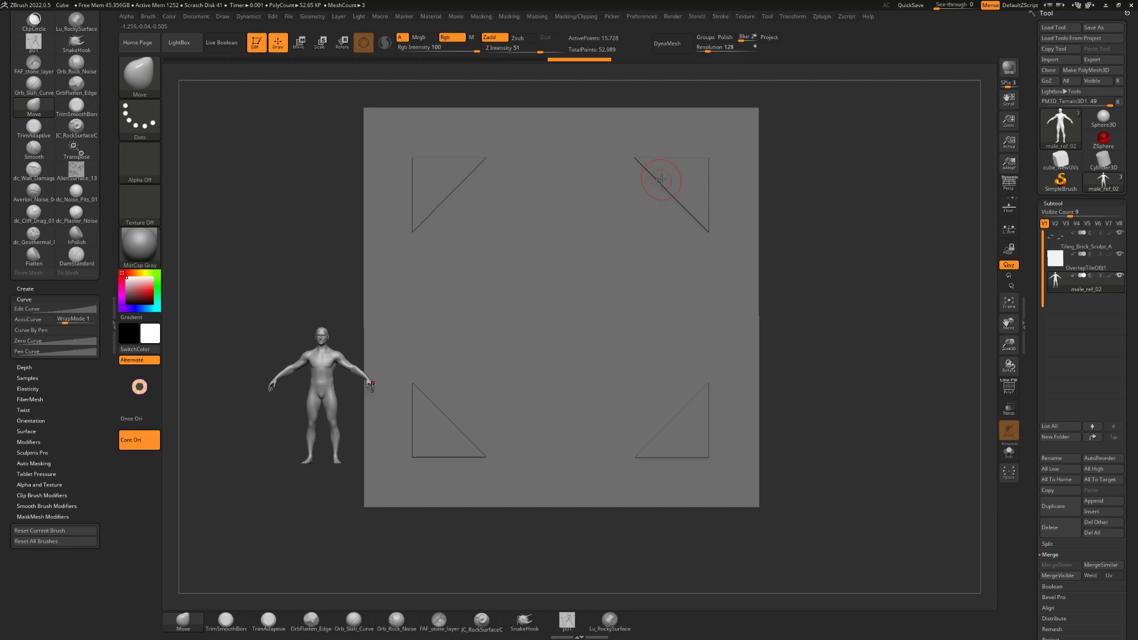
pyautogui.moveTo(336, 307); pyautogui.dragTo(320, 254)
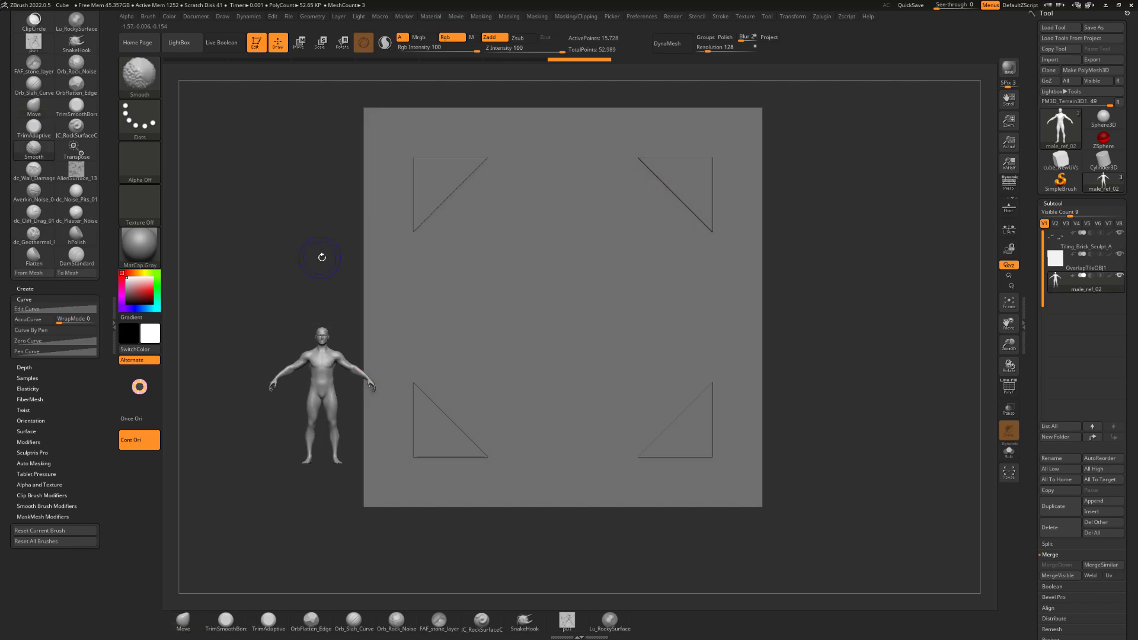
pyautogui.moveTo(835, 213); pyautogui.dragTo(802, 217)
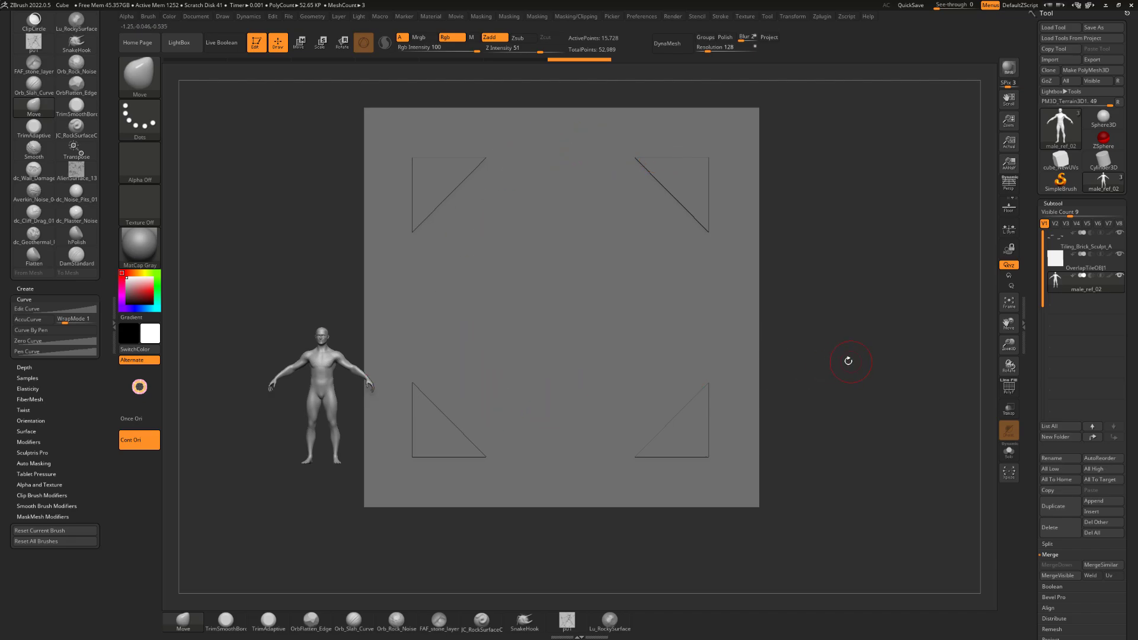
pyautogui.moveTo(849, 361); pyautogui.dragTo(844, 360)
pyautogui.moveTo(814, 299); pyautogui.dragTo(642, 297)
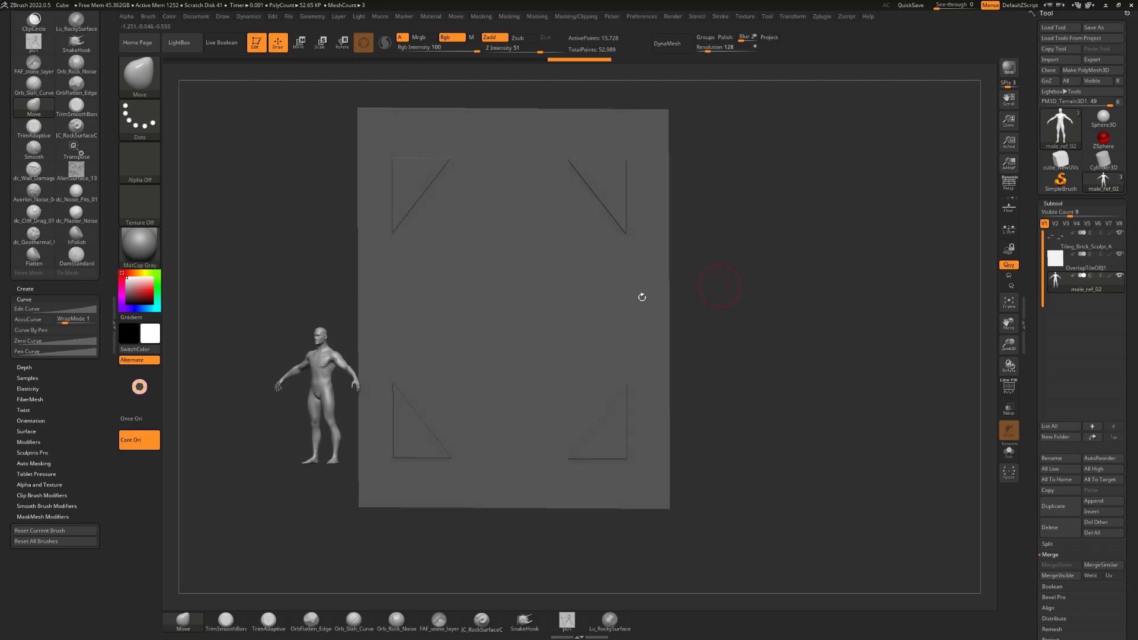
pyautogui.keyDown('shift'); pyautogui.moveTo(285, 265); pyautogui.dragTo(310, 259); pyautogui.keyUp('shift')
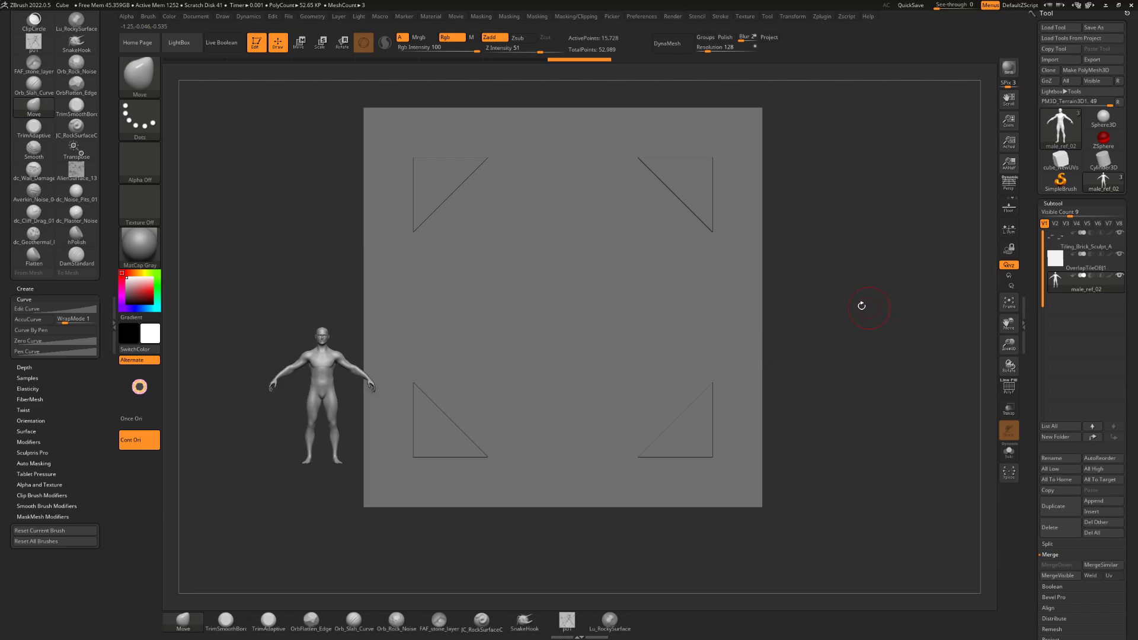
# Delete the male_ref_02 figure subtool.
pyautogui.keyDown('alt'); pyautogui.moveTo(820, 290); pyautogui.dragTo(848, 312); pyautogui.keyUp('alt')
pyautogui.click(1061, 531)
# Bring up the reference board and examine the damaged brick wall photos at closer range.
pyautogui.moveTo(0, 336); pyautogui.dragTo(440, 320, button='right')
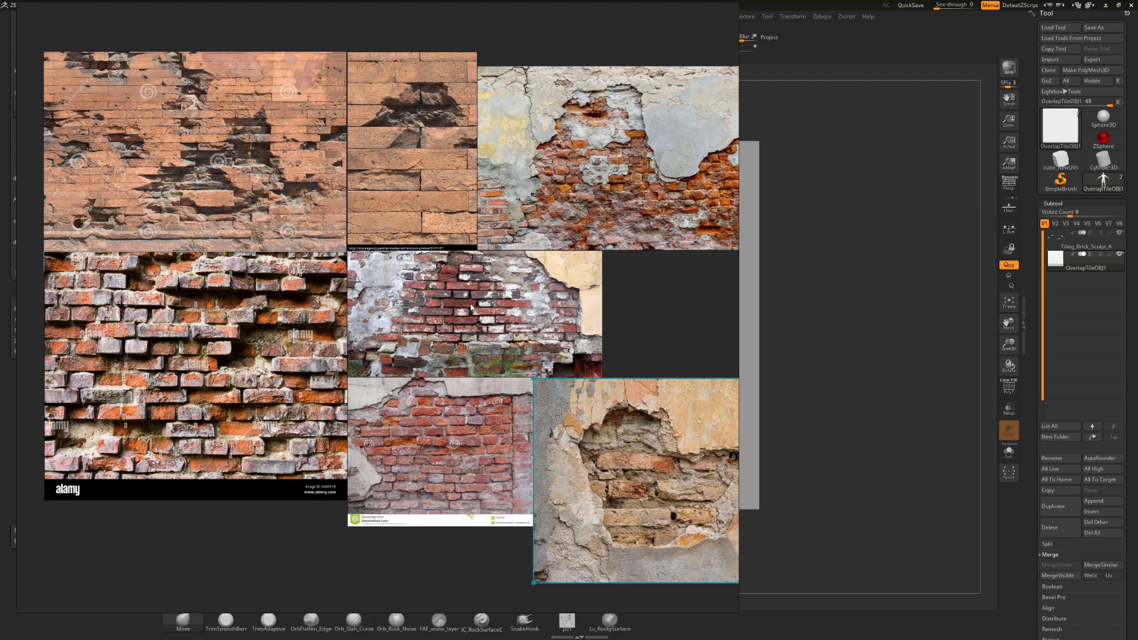
pyautogui.scroll(2, 471, 308)
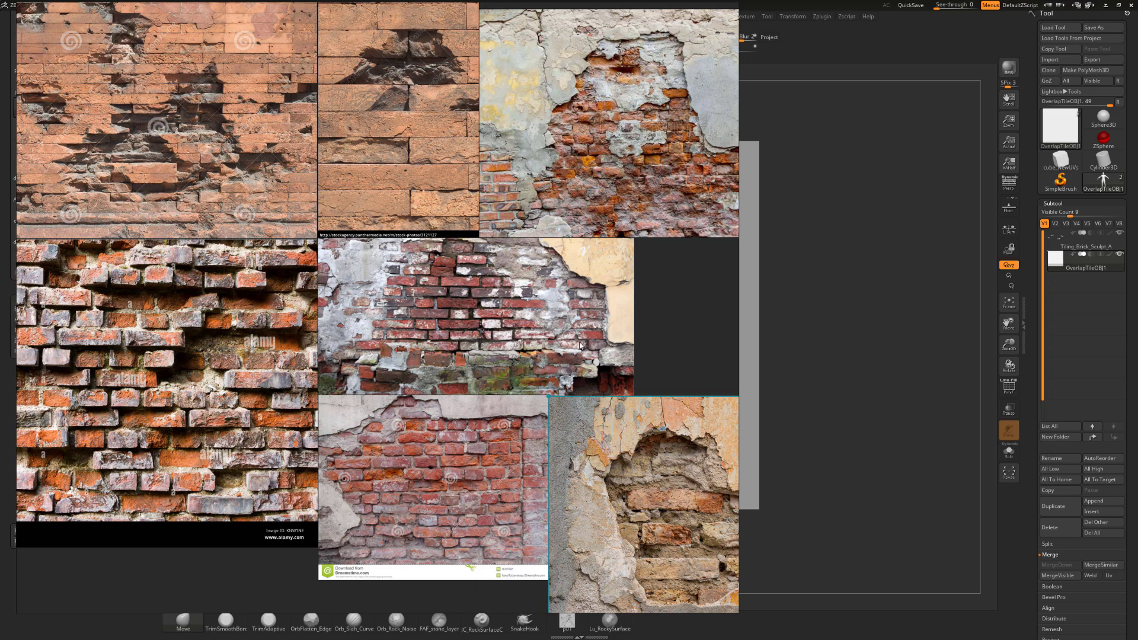
# Put away the reference board and append a Cube3D as a new subtool in front of the plane.
pyautogui.moveTo(564, 305); pyautogui.dragTo(0, 308, button='right')
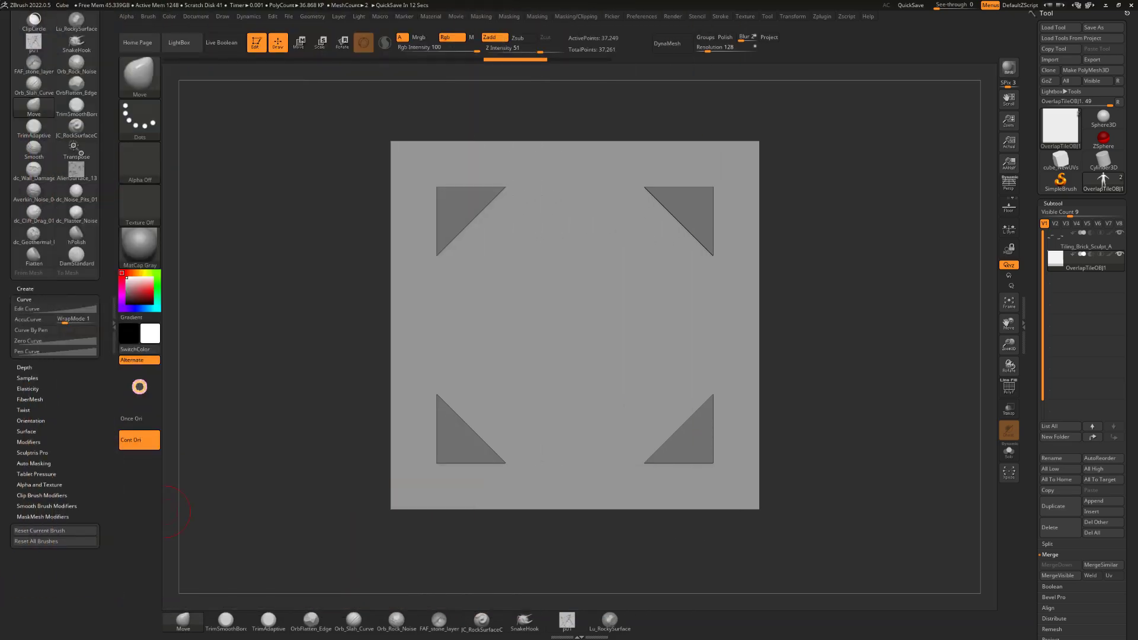
pyautogui.keyDown('alt'); pyautogui.moveTo(812, 232); pyautogui.dragTo(798, 243); pyautogui.keyUp('alt')
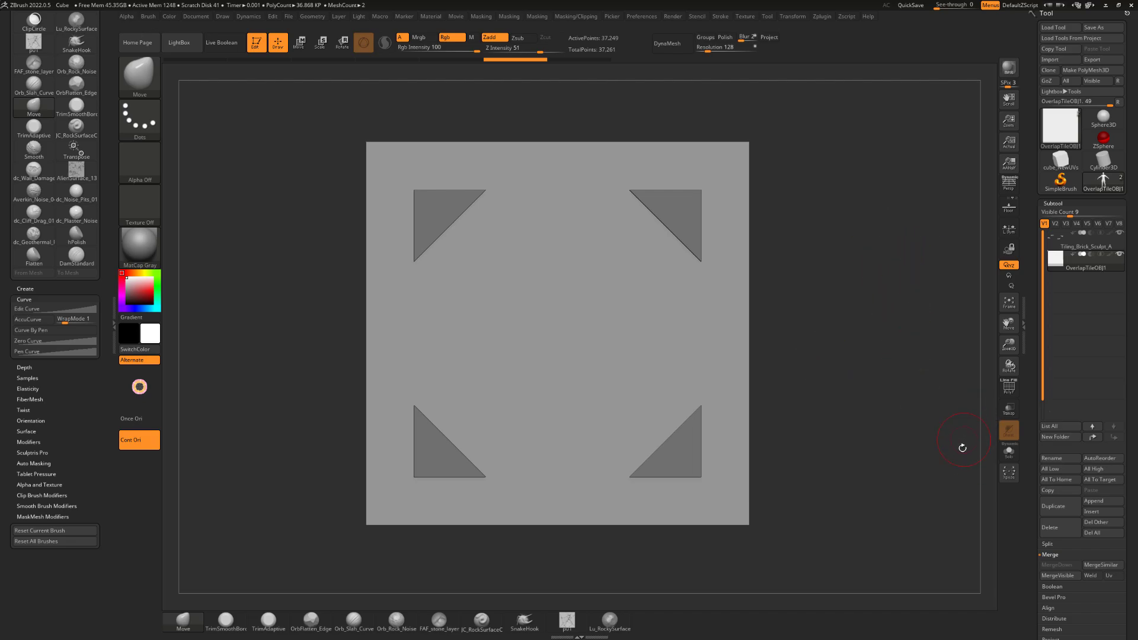
pyautogui.click(1094, 502)
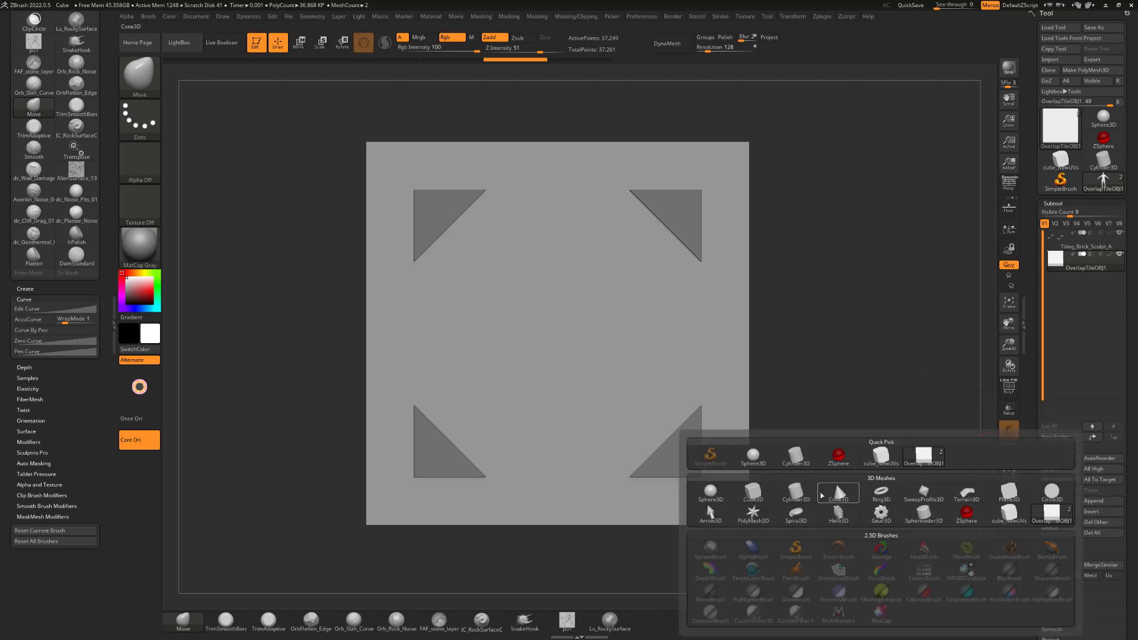
pyautogui.click(755, 493)
pyautogui.moveTo(848, 362); pyautogui.dragTo(803, 380)
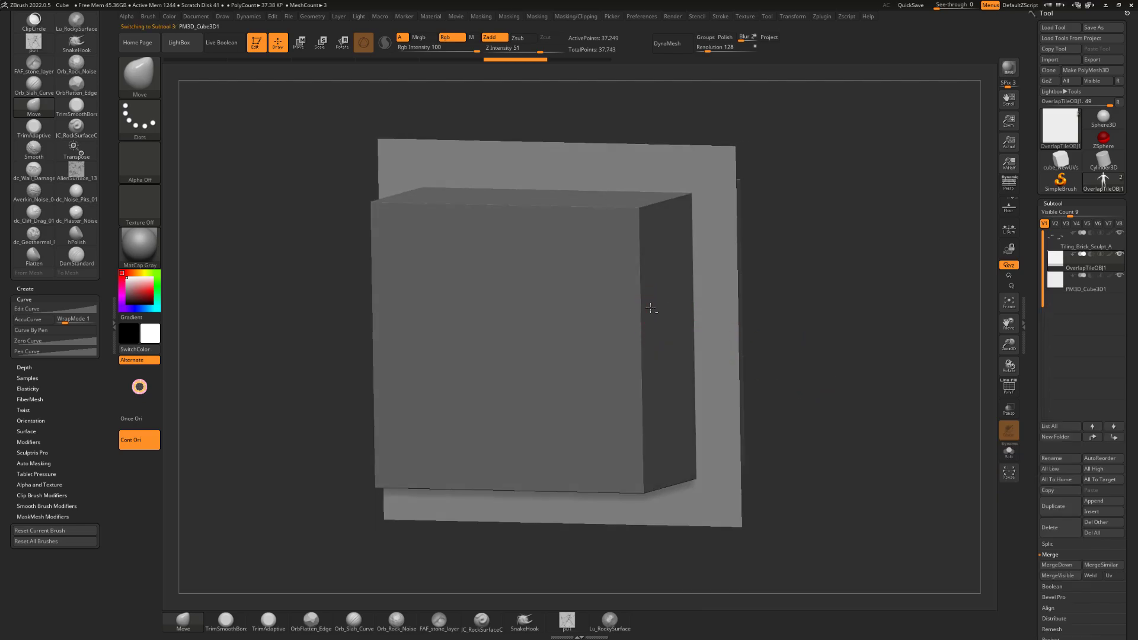
# Make the cube the active subtool and scale it down into a wide, low brick block at the plane's centre.
pyautogui.keyDown('alt'); pyautogui.click(660, 301); pyautogui.keyUp('alt')
pyautogui.press('e')
pyautogui.keyDown('shift'); pyautogui.moveTo(829, 308); pyautogui.dragTo(846, 315); pyautogui.keyUp('shift')
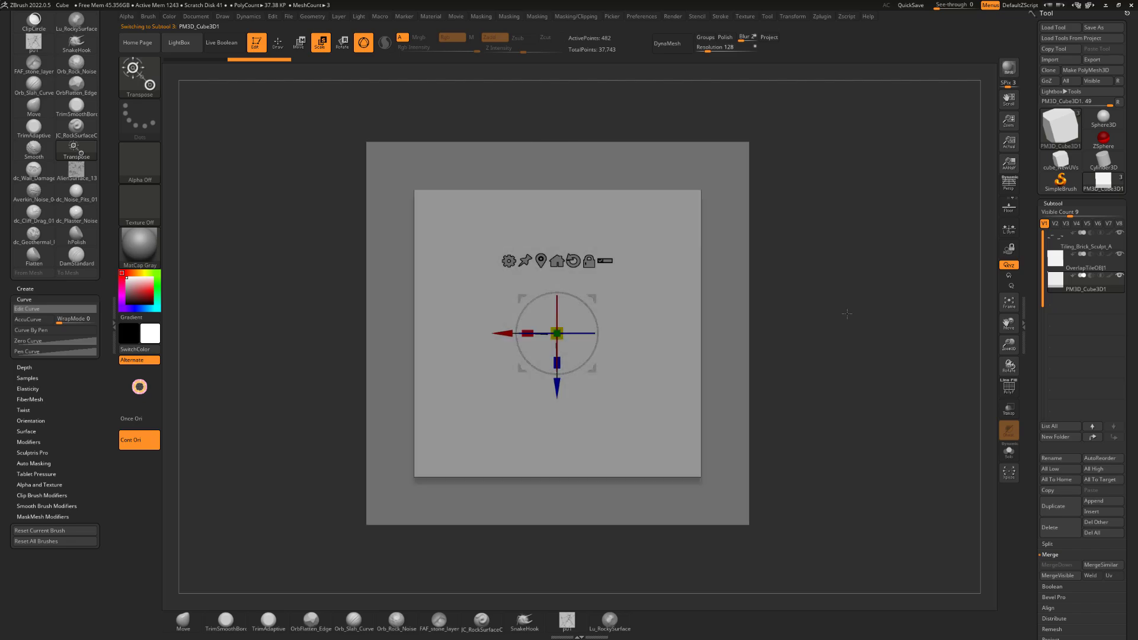
pyautogui.moveTo(556, 333); pyautogui.dragTo(650, 331)
pyautogui.moveTo(558, 362); pyautogui.dragTo(561, 323)
pyautogui.moveTo(846, 308); pyautogui.dragTo(883, 316)
pyautogui.moveTo(586, 333); pyautogui.dragTo(527, 327)
pyautogui.keyDown('shift'); pyautogui.moveTo(724, 314); pyautogui.dragTo(875, 281); pyautogui.keyUp('shift')
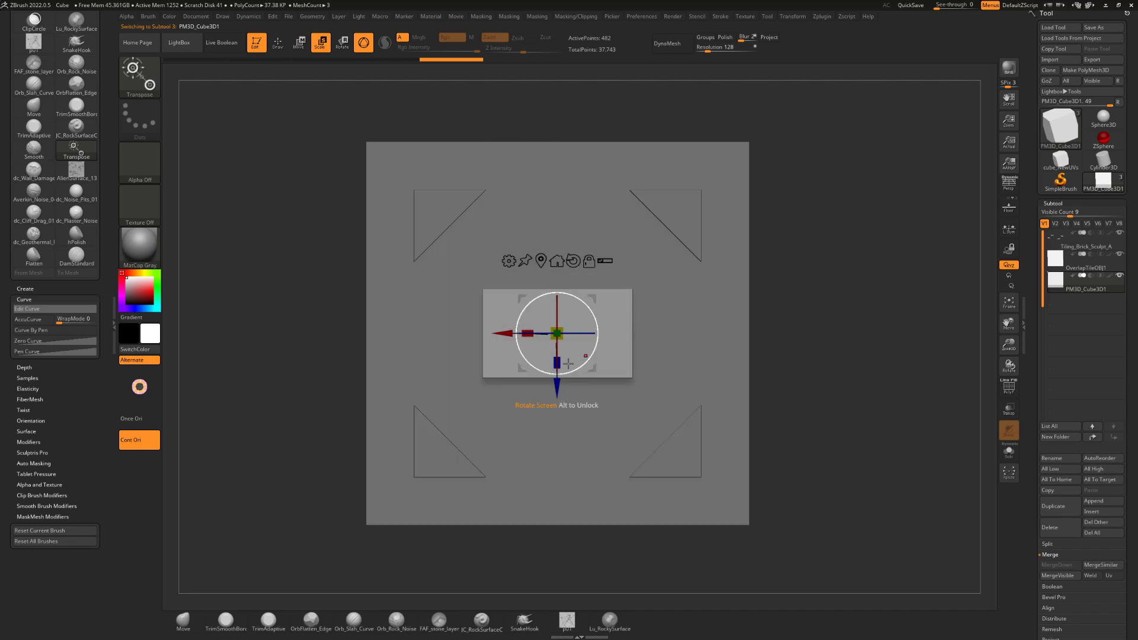
# Move the brick toward the plane's upper-left area, thin its depth, and shrink it to a smaller, lower brick.
pyautogui.moveTo(560, 363); pyautogui.dragTo(492, 262)
pyautogui.press('q')
pyautogui.press('w')
pyautogui.moveTo(723, 251); pyautogui.dragTo(617, 269)
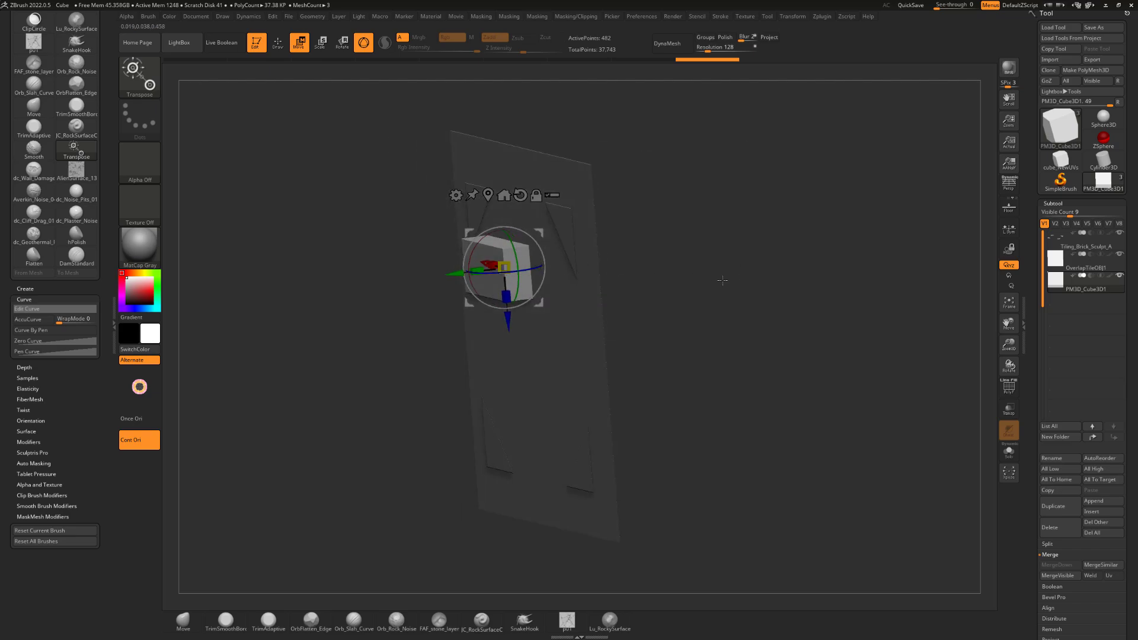
pyautogui.keyDown('shift'); pyautogui.moveTo(721, 280); pyautogui.dragTo(708, 282); pyautogui.keyUp('shift')
pyautogui.moveTo(475, 268); pyautogui.dragTo(490, 268)
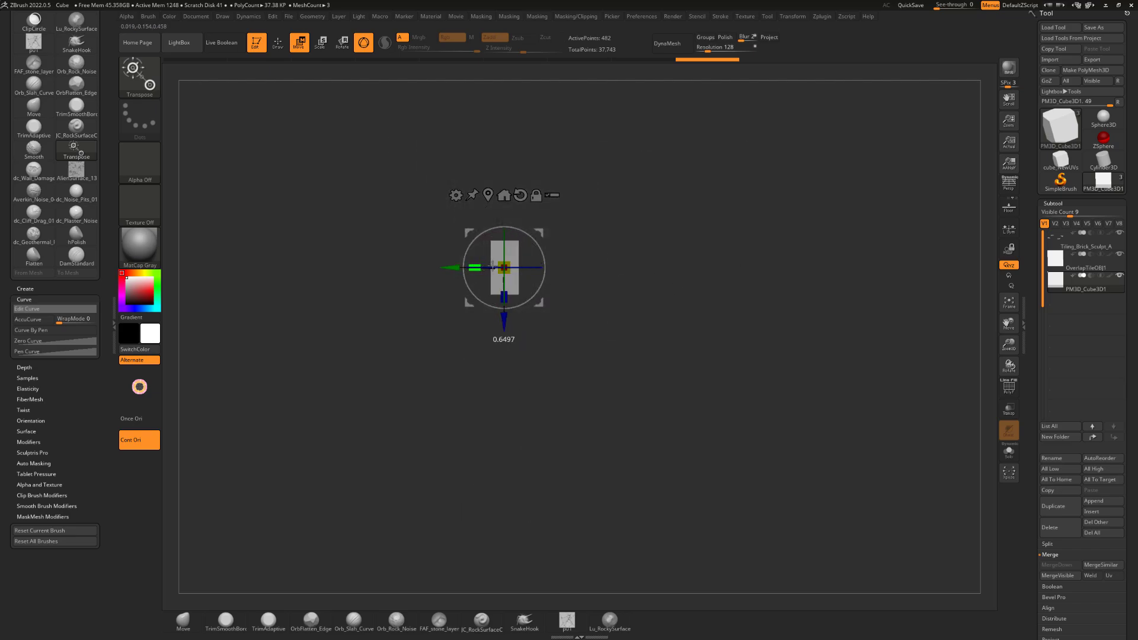
pyautogui.moveTo(769, 273); pyautogui.dragTo(805, 292)
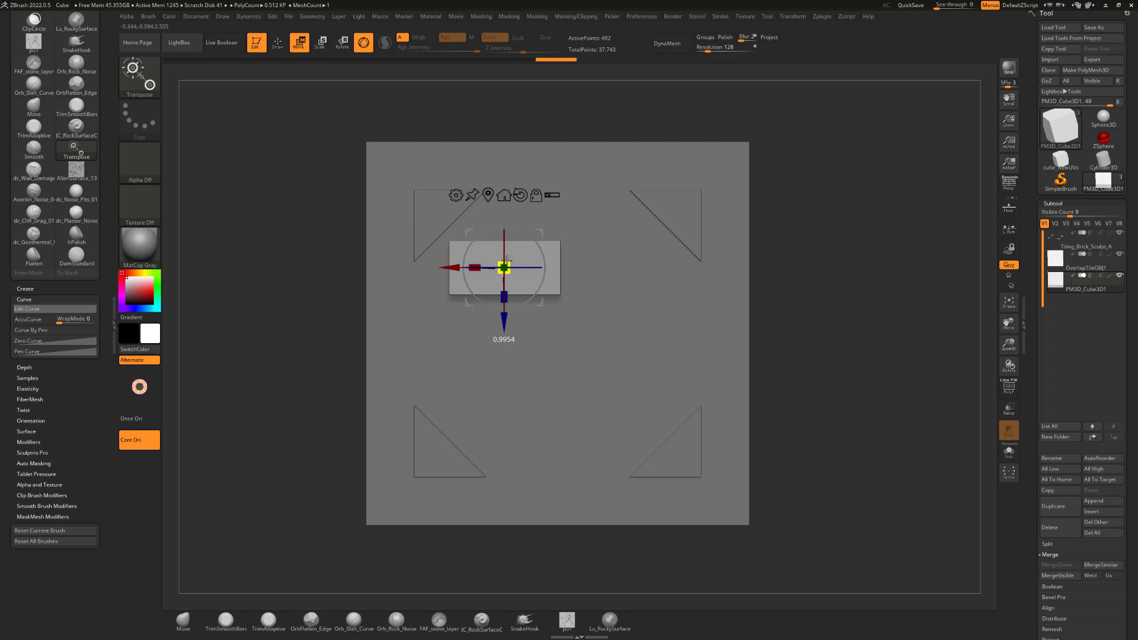
pyautogui.moveTo(499, 262); pyautogui.dragTo(511, 291)
pyautogui.keyDown('alt'); pyautogui.moveTo(332, 269); pyautogui.dragTo(378, 289); pyautogui.keyUp('alt')
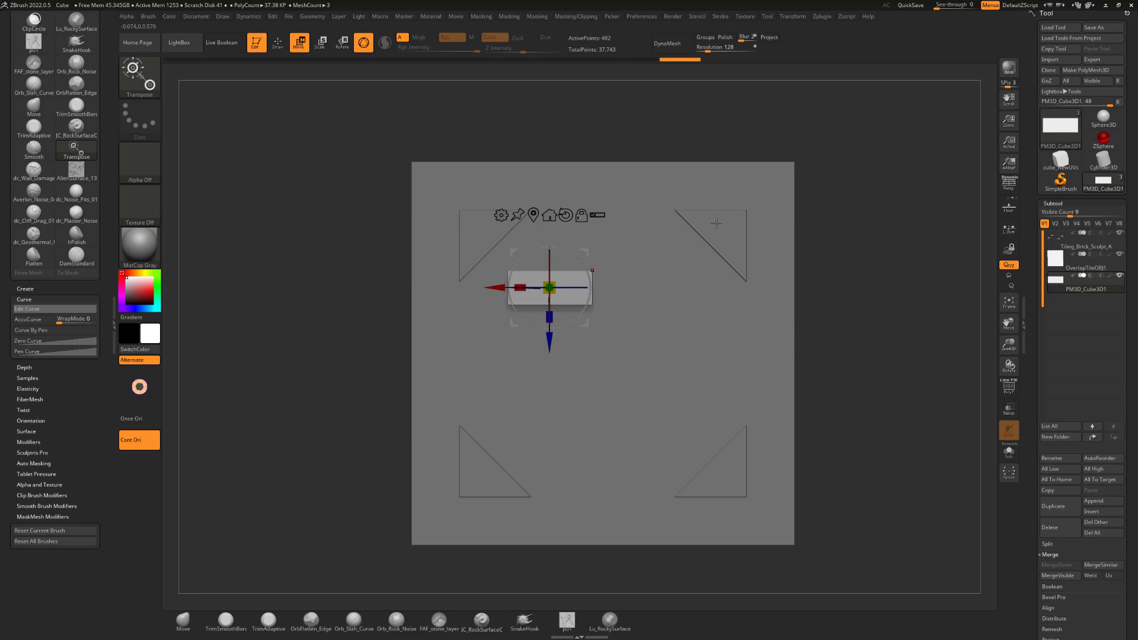
# Try the brick over the lower-left and upper-left corner markers, moving it back inside the marked tile area.
pyautogui.keyDown('alt'); pyautogui.moveTo(623, 125); pyautogui.dragTo(619, 128); pyautogui.keyUp('alt')
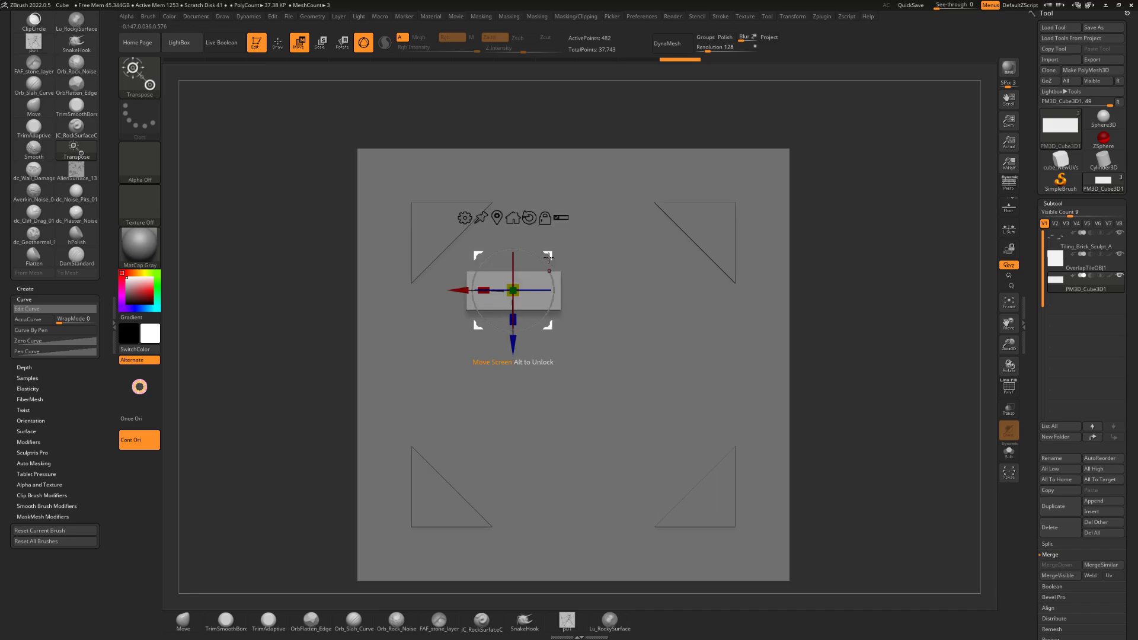
pyautogui.moveTo(549, 256); pyautogui.dragTo(495, 433)
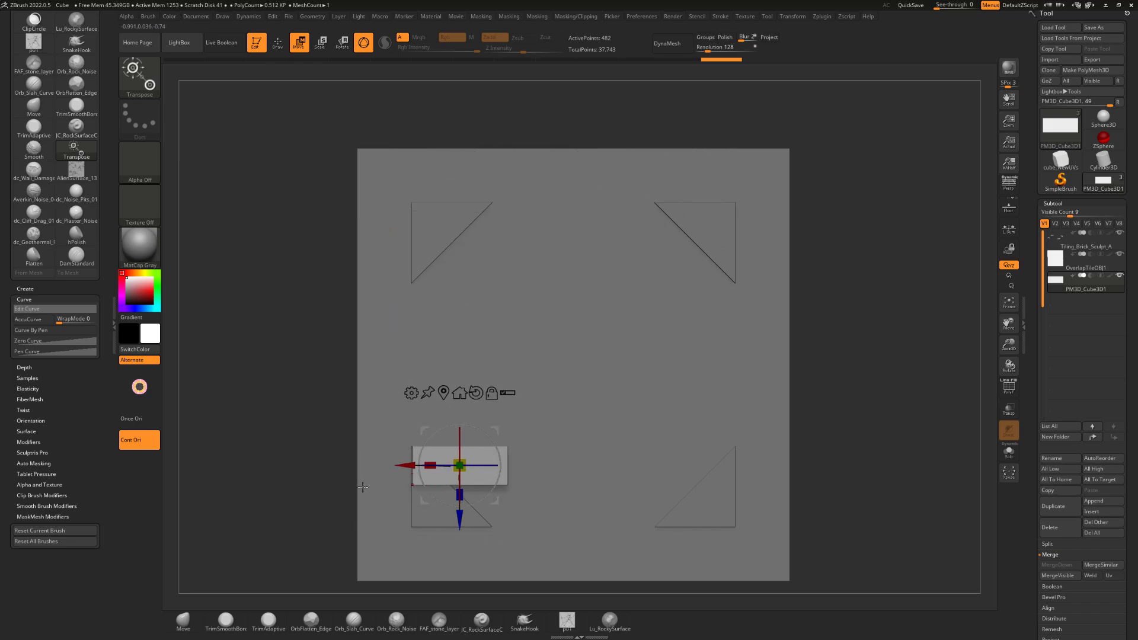
pyautogui.moveTo(415, 424); pyautogui.dragTo(386, 193)
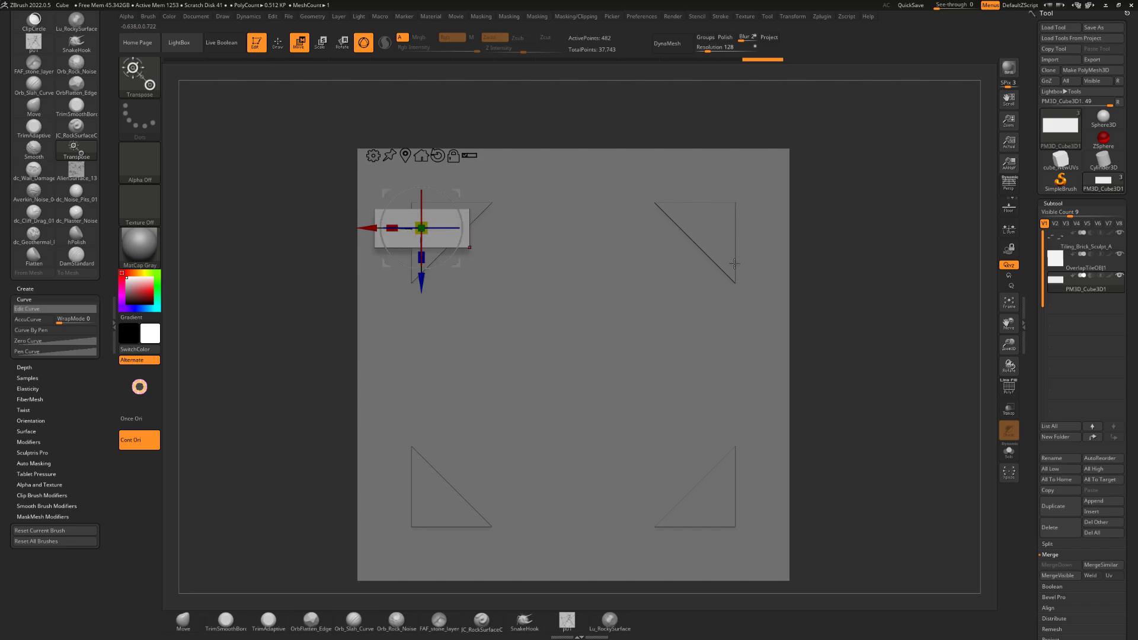
pyautogui.moveTo(457, 191); pyautogui.dragTo(512, 171)
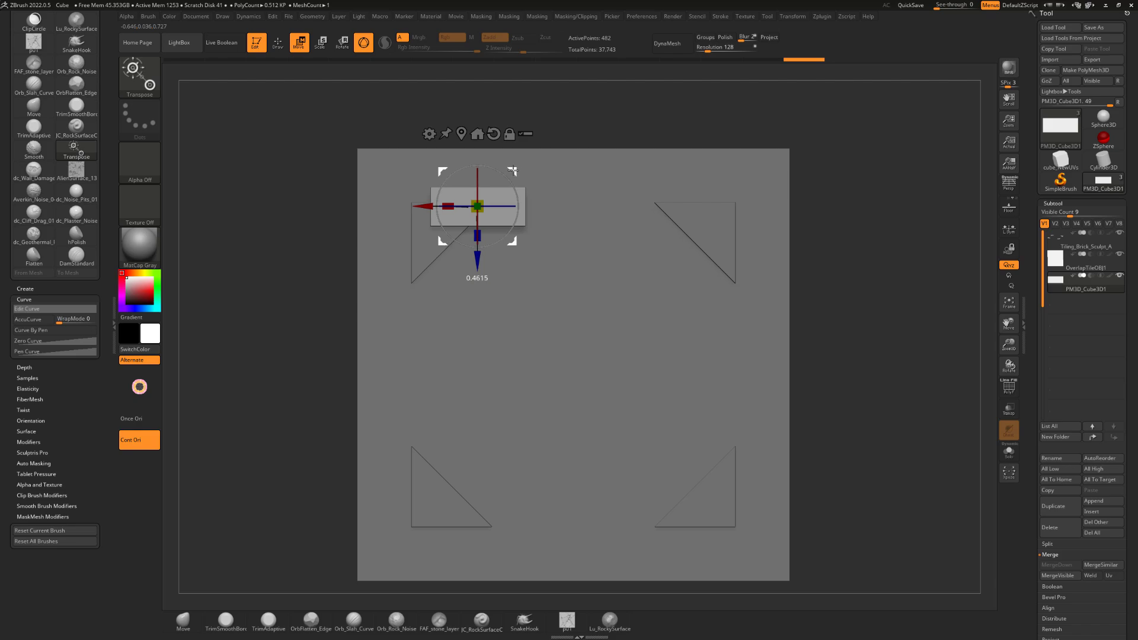
pyautogui.moveTo(454, 191); pyautogui.dragTo(486, 277)
# Start a screen capture of the plane and draw a red square with both diagonals through the corner markers.
pyautogui.press('Print')
pyautogui.moveTo(298, 112); pyautogui.dragTo(814, 589)
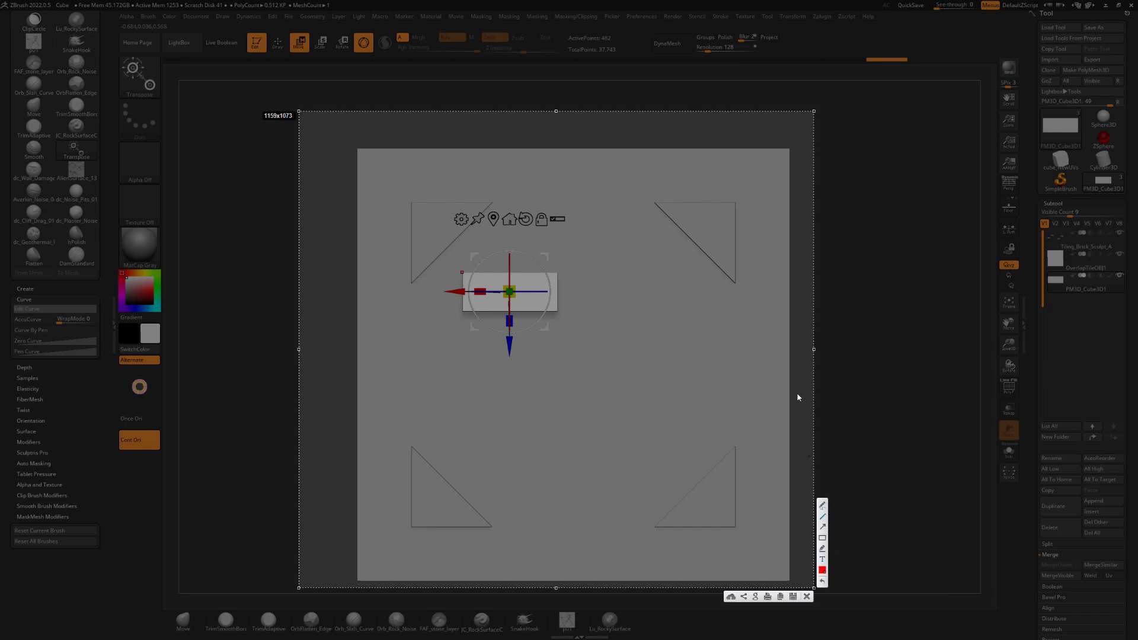
pyautogui.moveTo(735, 204)
pyautogui.mouseDown()
pyautogui.moveTo(736, 529)
pyautogui.moveTo(409, 526)
pyautogui.moveTo(397, 201)
pyautogui.moveTo(736, 205)
pyautogui.mouseUp()
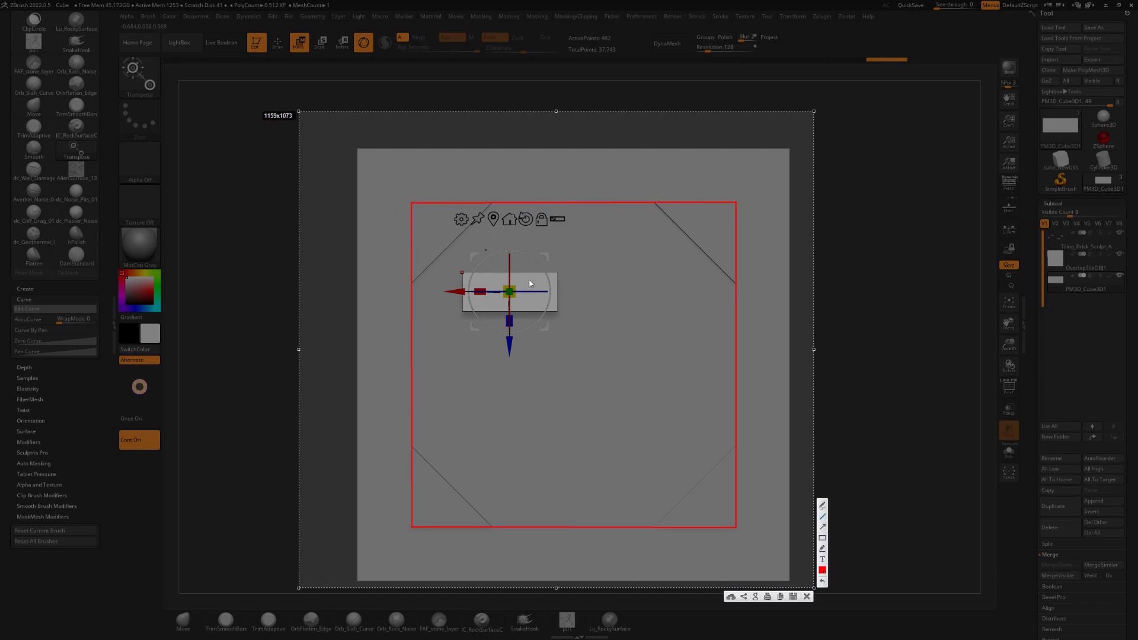
pyautogui.moveTo(412, 204); pyautogui.dragTo(736, 527)
pyautogui.moveTo(736, 204); pyautogui.dragTo(414, 528)
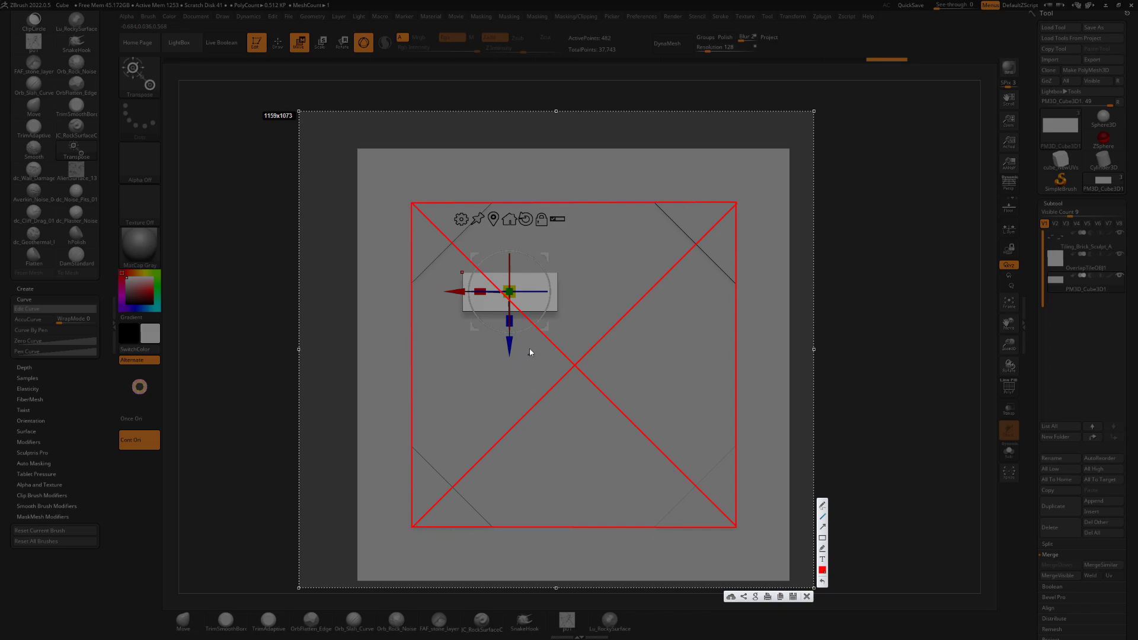
# Undo all the red annotation lines and close the screen capture.
pyautogui.hotkey('ctrl', 'z')
pyautogui.hotkey('ctrl', 'z')
pyautogui.hotkey('ctrl', 'z')
pyautogui.hotkey('ctrl', 'z')
pyautogui.hotkey('ctrl', 'z')
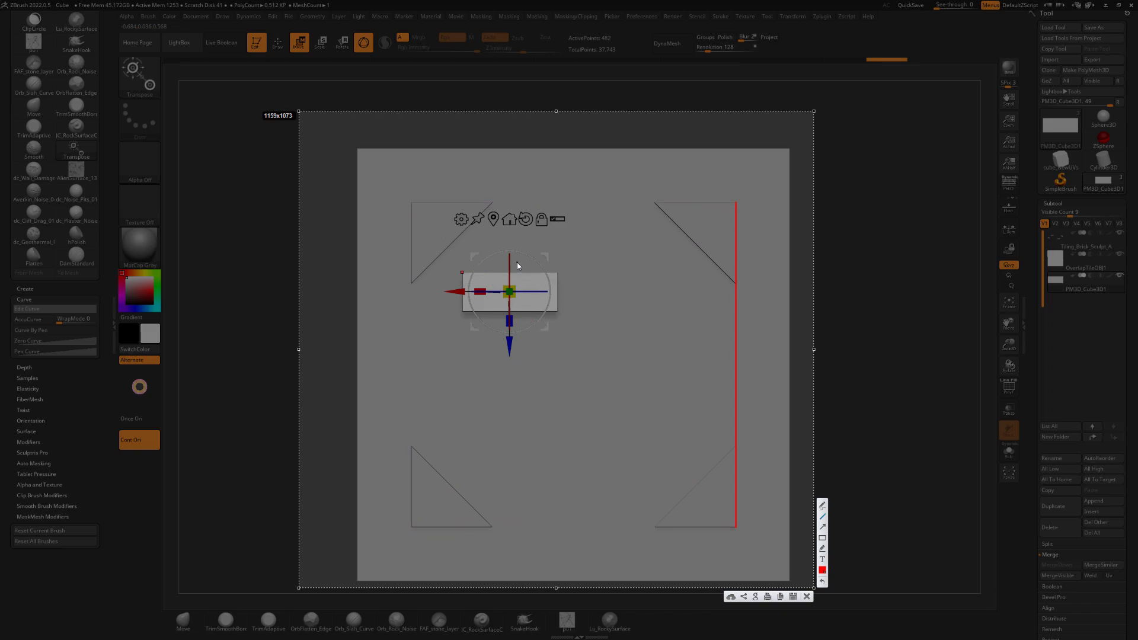
pyautogui.hotkey('ctrl', 'z')
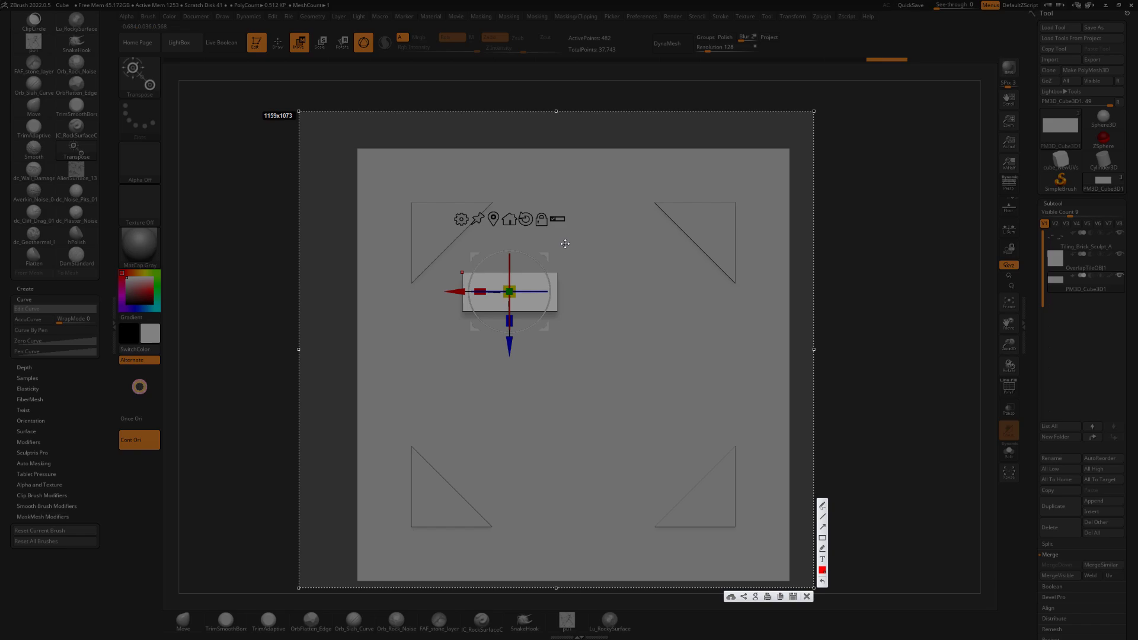
pyautogui.click(807, 597)
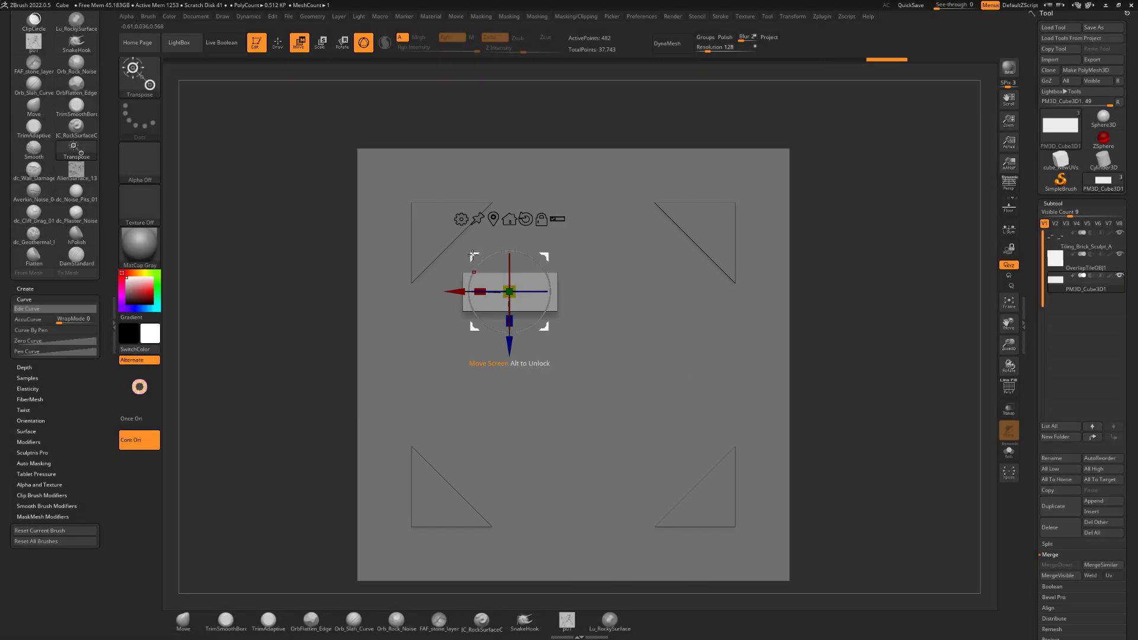
# Place the brick across the tile's left border at the upper-left corner marker and duplicate it as a new subtool.
pyautogui.moveTo(474, 256); pyautogui.dragTo(392, 191)
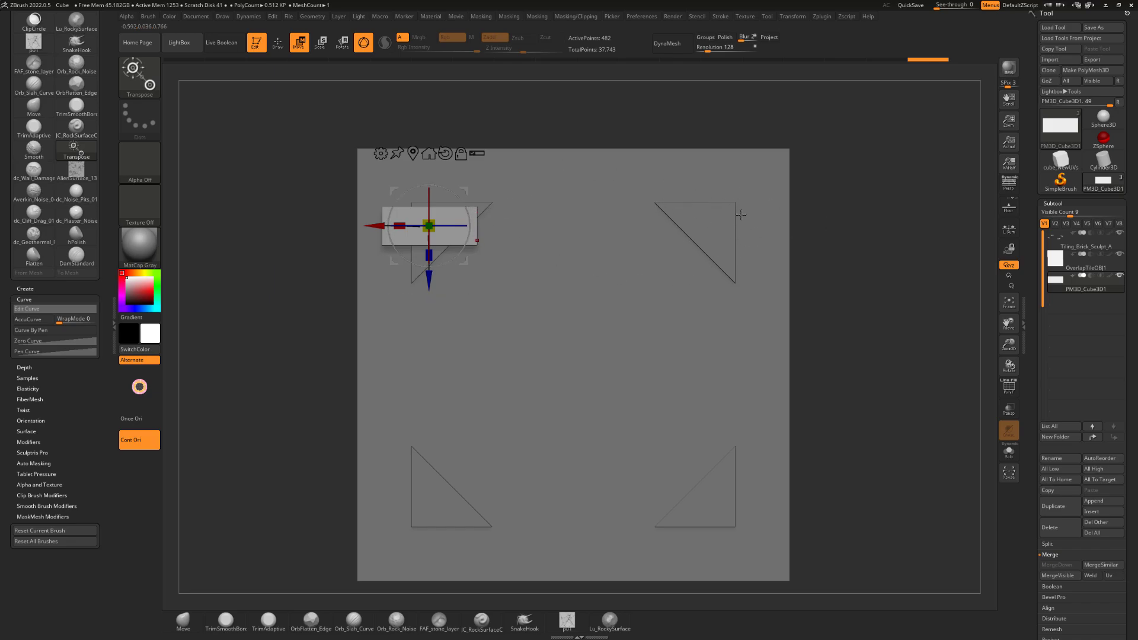
pyautogui.moveTo(863, 253)
pyautogui.keyDown('alt'); pyautogui.mouseDown()
pyautogui.moveTo(818, 236)
pyautogui.moveTo(806, 245)
pyautogui.mouseUp(); pyautogui.keyUp('alt')
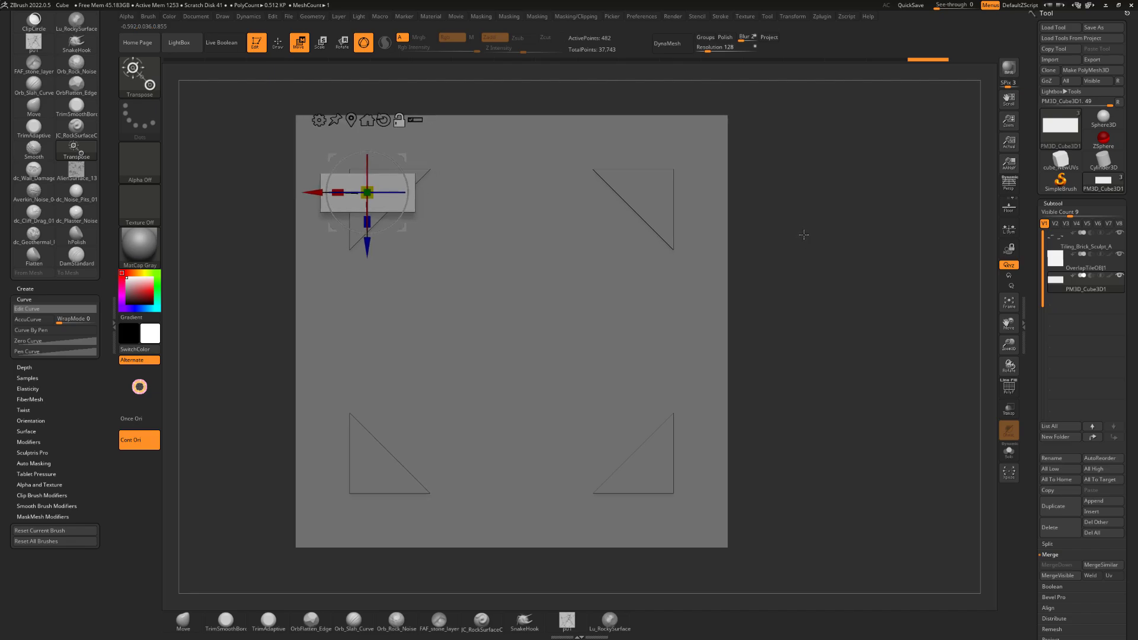
pyautogui.keyDown('alt'); pyautogui.moveTo(747, 182); pyautogui.dragTo(782, 196); pyautogui.keyUp('alt')
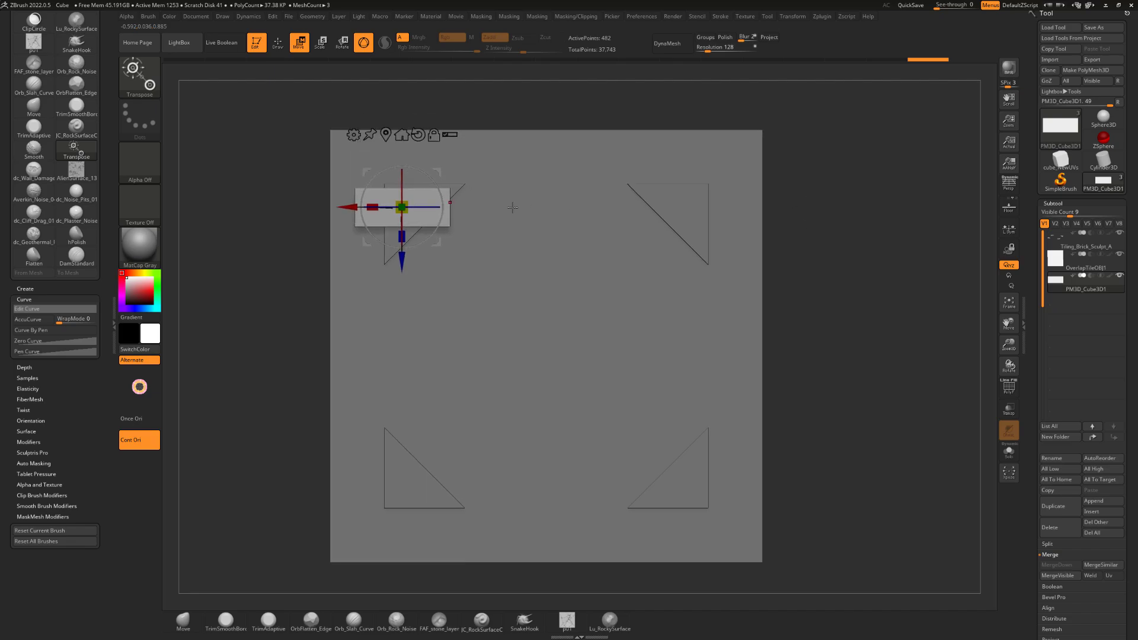
pyautogui.keyDown('alt'); pyautogui.moveTo(283, 211); pyautogui.dragTo(303, 201); pyautogui.keyUp('alt')
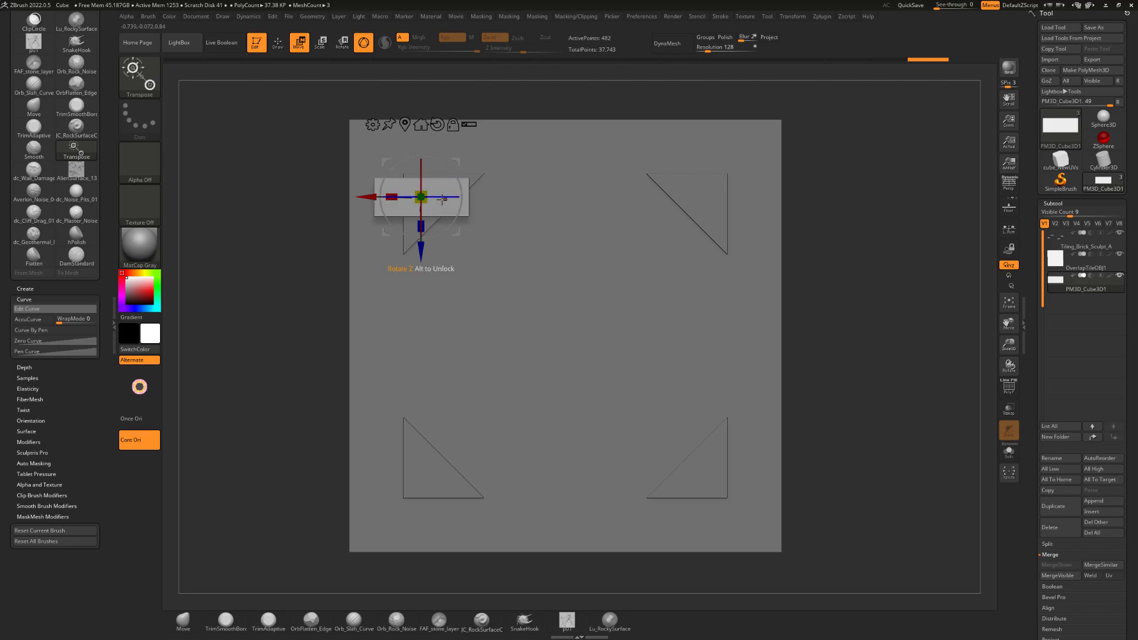
pyautogui.keyDown('ctrl'); pyautogui.click(370, 198); pyautogui.keyUp('ctrl')
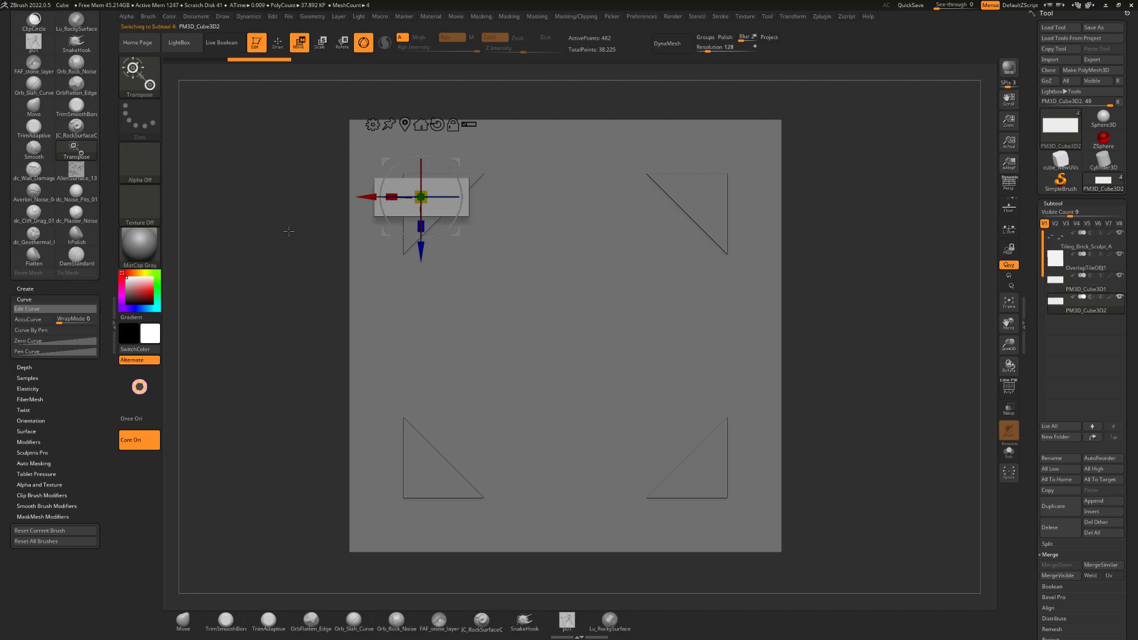
pyautogui.keyDown('alt'); pyautogui.moveTo(290, 232); pyautogui.dragTo(269, 226); pyautogui.keyUp('alt')
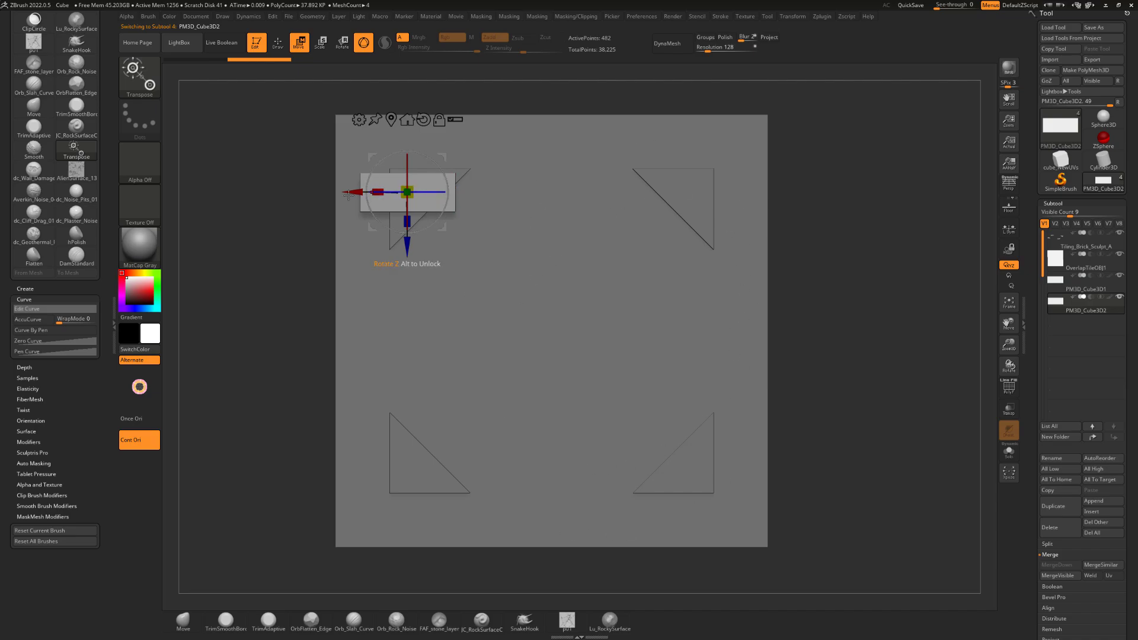
# Try moving the brick copy horizontally by eye to the upper-right corner marker, inspect it at an angle, and undo the move.
pyautogui.moveTo(354, 191); pyautogui.dragTo(414, 206)
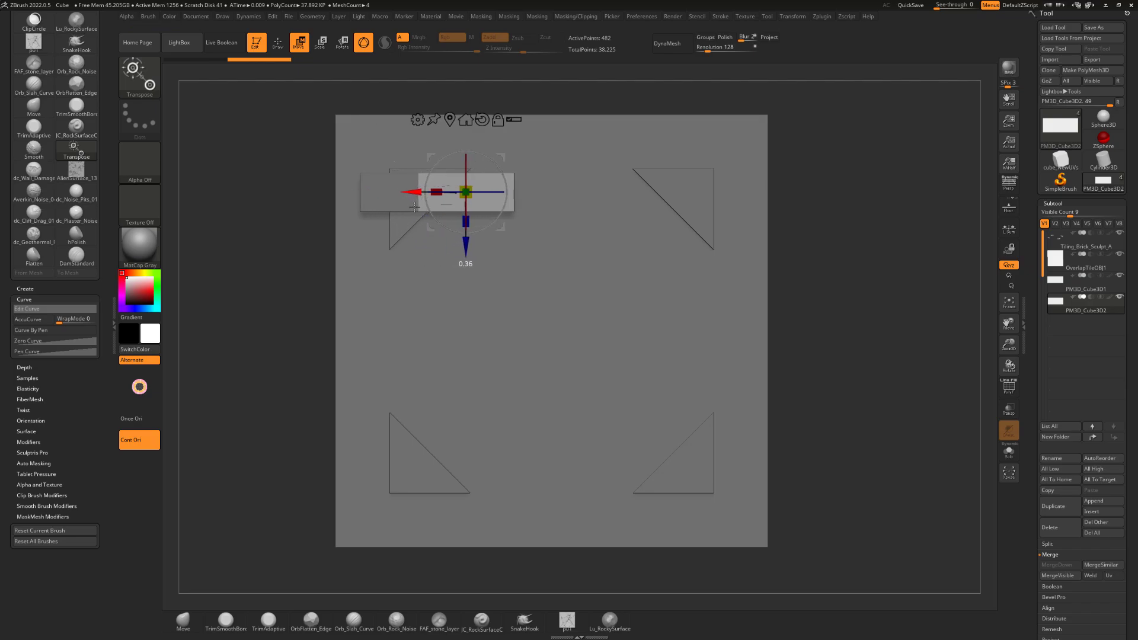
pyautogui.moveTo(415, 207); pyautogui.dragTo(682, 196)
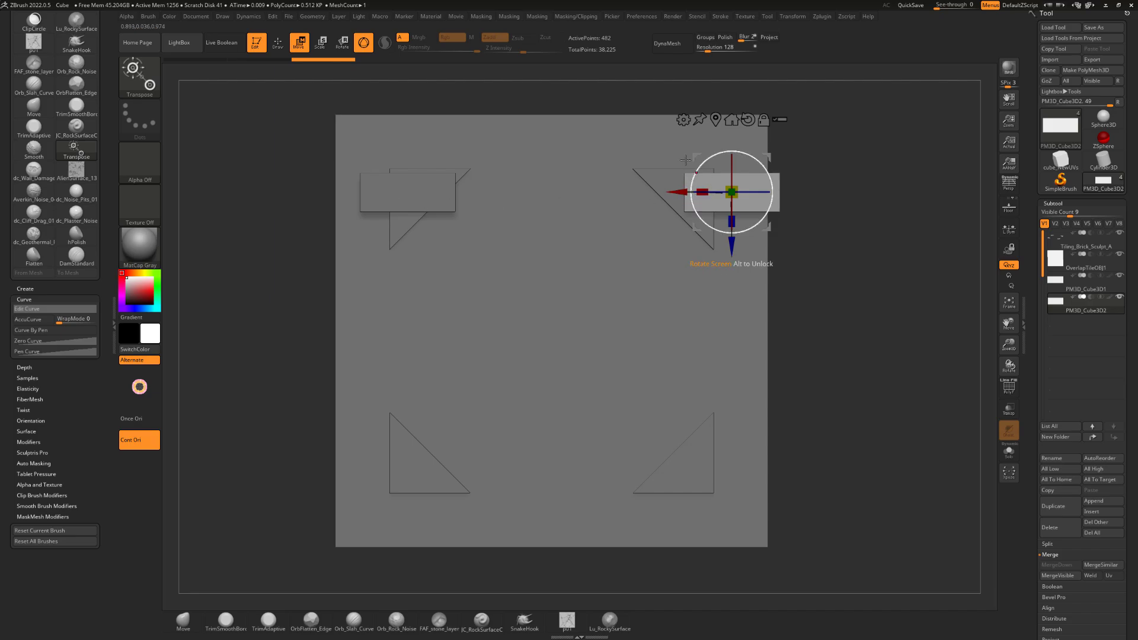
pyautogui.moveTo(851, 155); pyautogui.dragTo(816, 158)
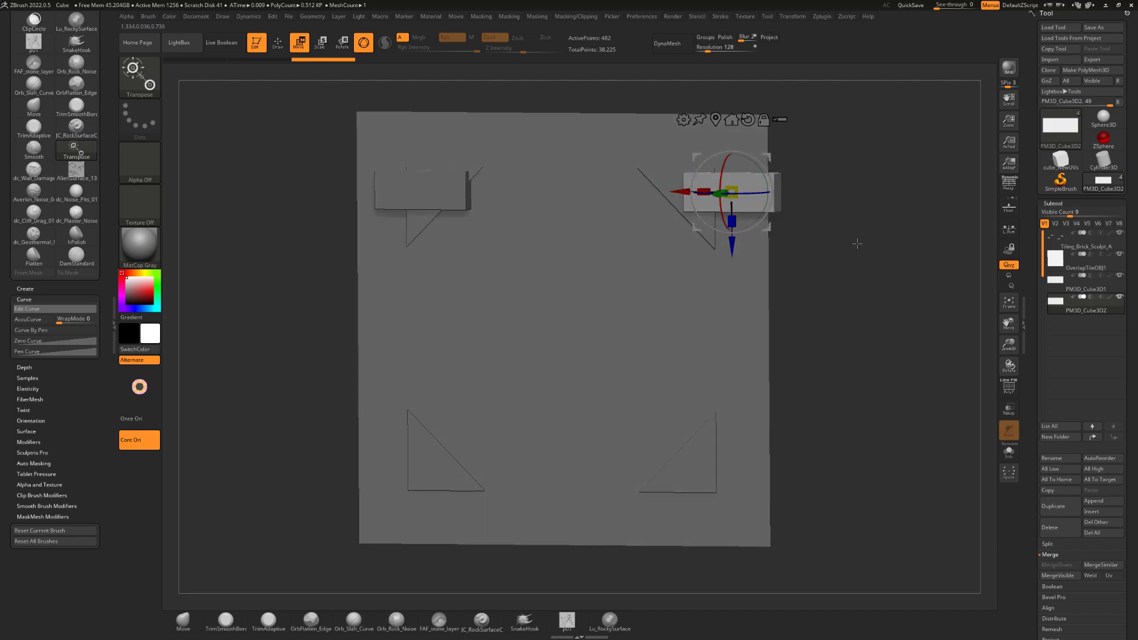
pyautogui.moveTo(856, 243)
pyautogui.mouseDown()
pyautogui.moveTo(862, 235)
pyautogui.moveTo(872, 258)
pyautogui.mouseUp()
pyautogui.hotkey('ctrl', 'z')
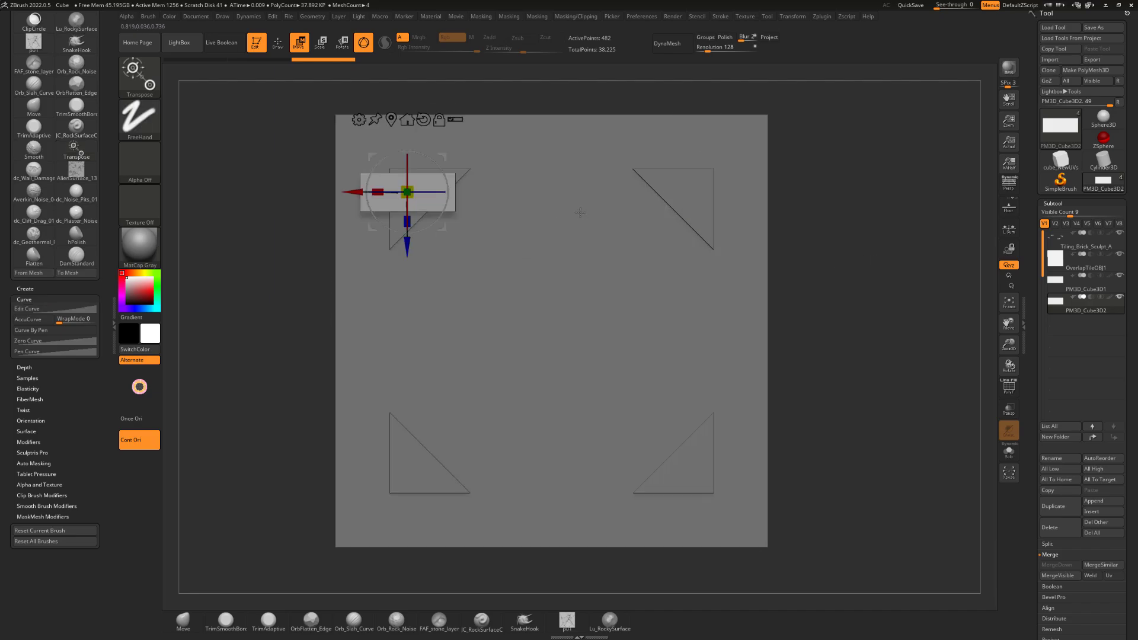
# Apply a Deformation Offset of 100 twice to carry the brick copy horizontally across to the upper-right corner marker.
pyautogui.moveTo(1035, 248); pyautogui.dragTo(1028, 136)
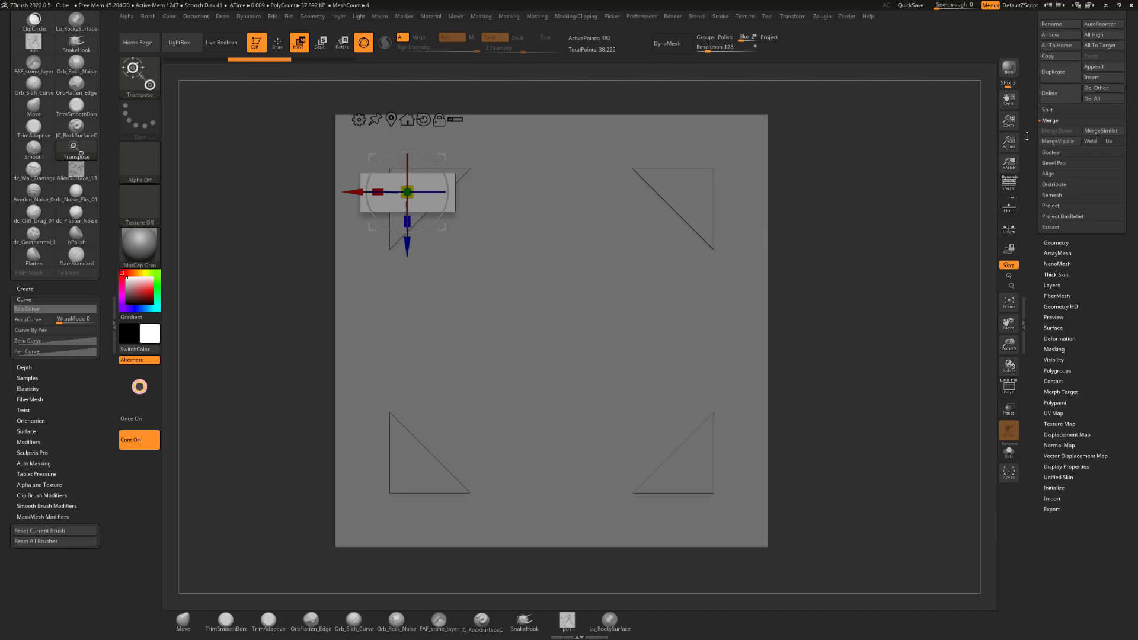
pyautogui.click(1066, 338)
pyautogui.moveTo(1034, 365); pyautogui.dragTo(1033, 153)
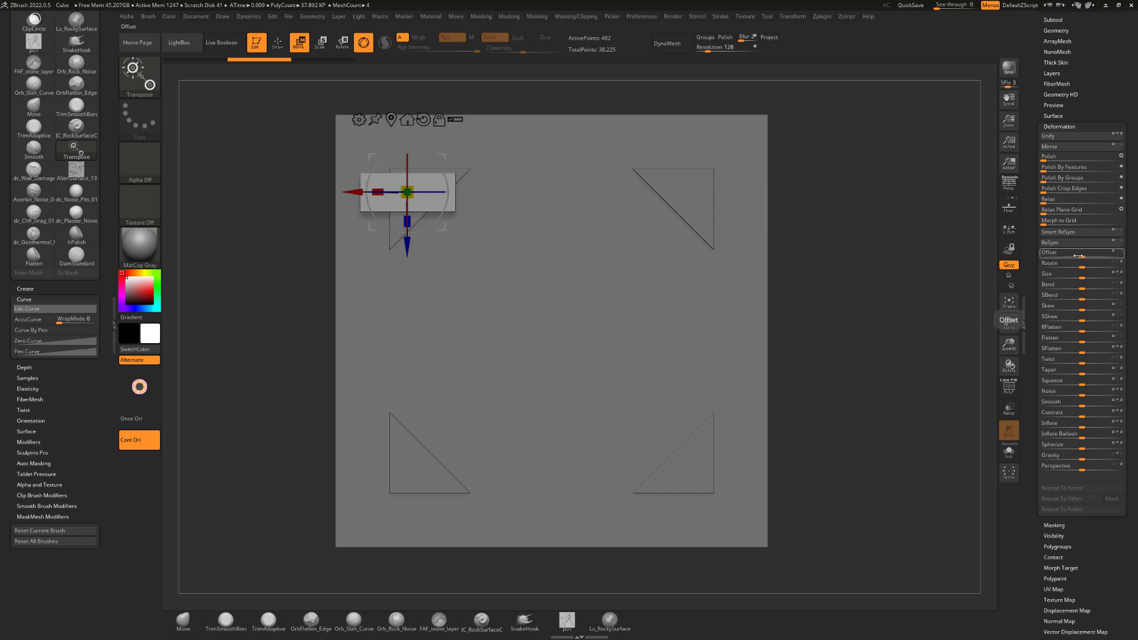
pyautogui.moveTo(1083, 256); pyautogui.dragTo(1085, 255)
pyautogui.moveTo(1089, 255); pyautogui.dragTo(1124, 258)
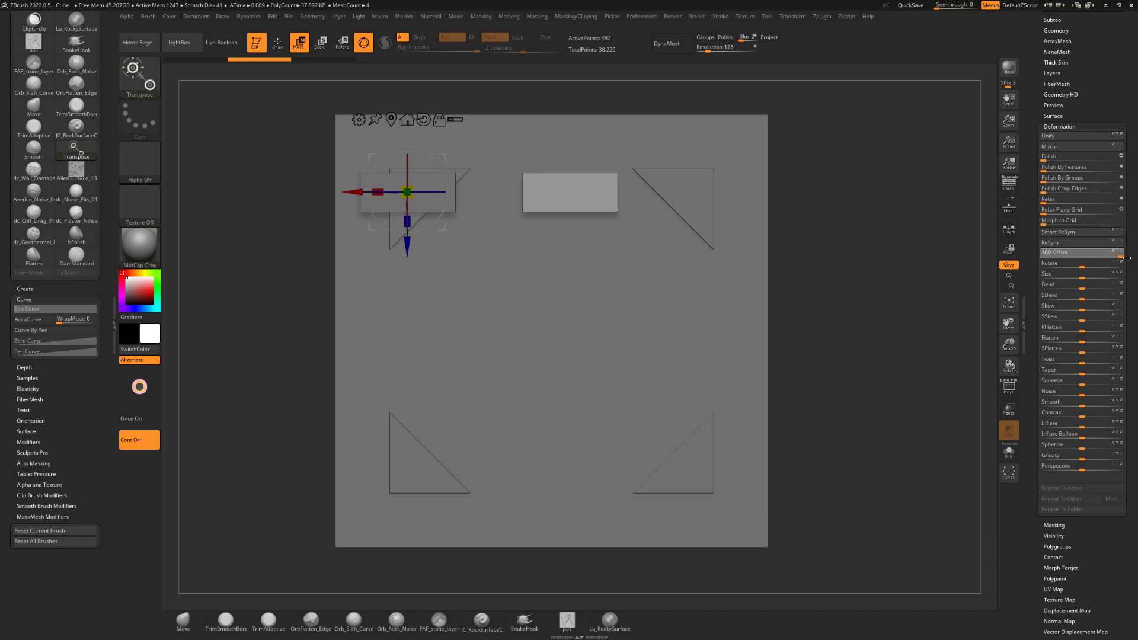
pyautogui.moveTo(1126, 258)
pyautogui.mouseDown()
pyautogui.moveTo(1082, 253)
pyautogui.moveTo(1125, 256)
pyautogui.mouseUp()
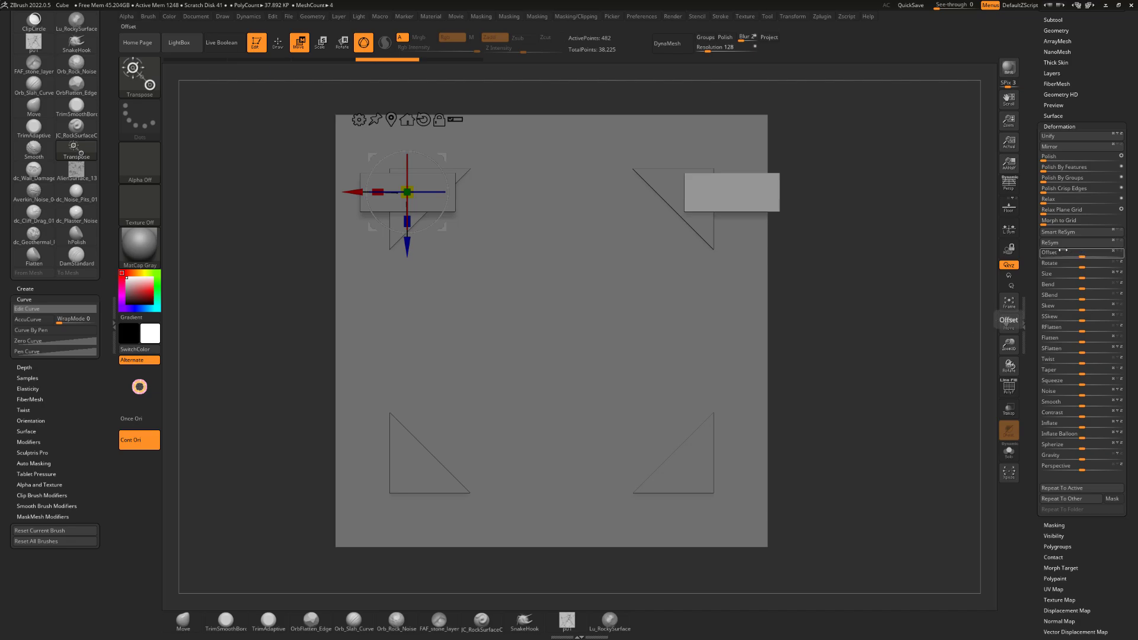
# Try offsetting the brick copy in the opposite direction and undo the offset changes.
pyautogui.moveTo(1082, 255); pyautogui.dragTo(1036, 256)
pyautogui.hotkey('ctrl', 'z')
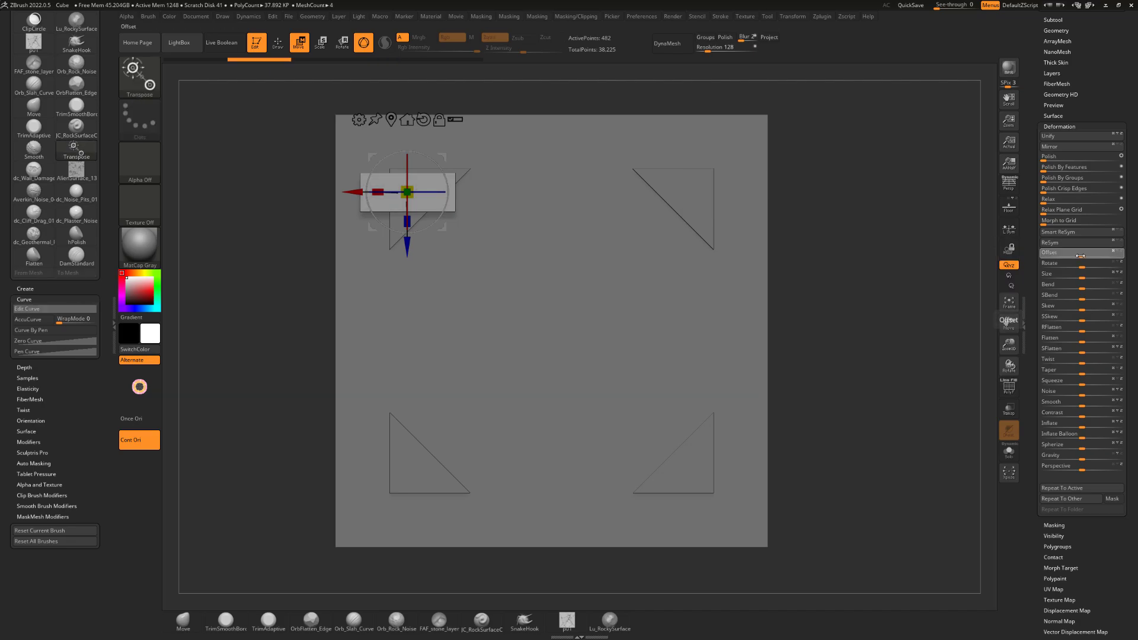
# Delete the brick copy offset to the upper-right marker and move the remaining brick up across the upper-left corner marker.
pyautogui.hotkey('ctrl', 'z')
pyautogui.moveTo(1083, 255); pyautogui.dragTo(1127, 255)
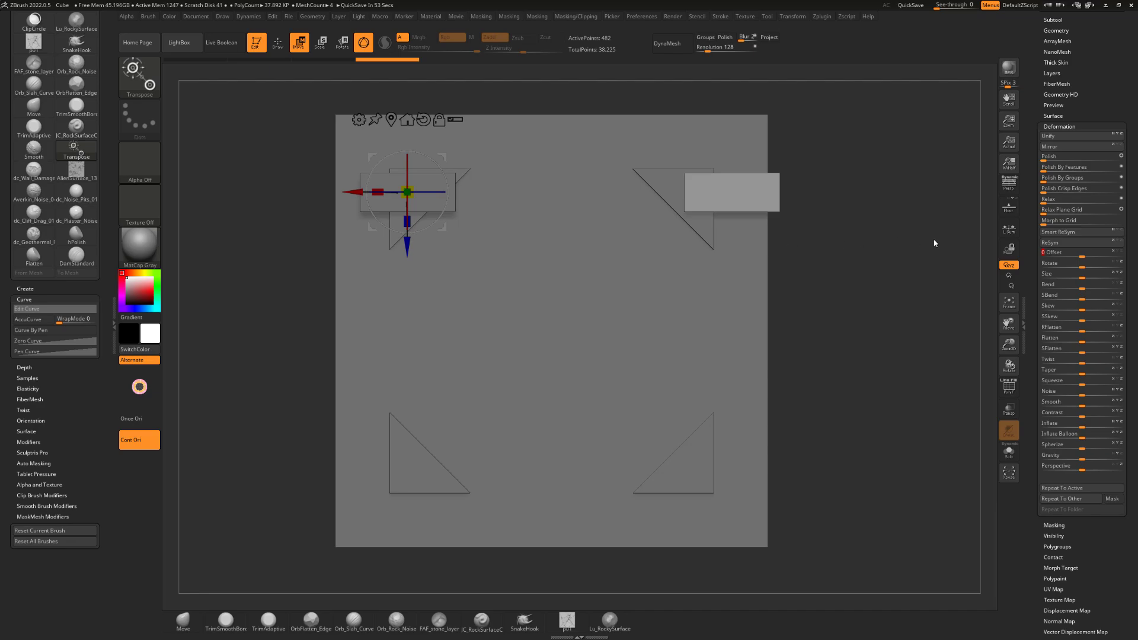
pyautogui.click(1049, 41)
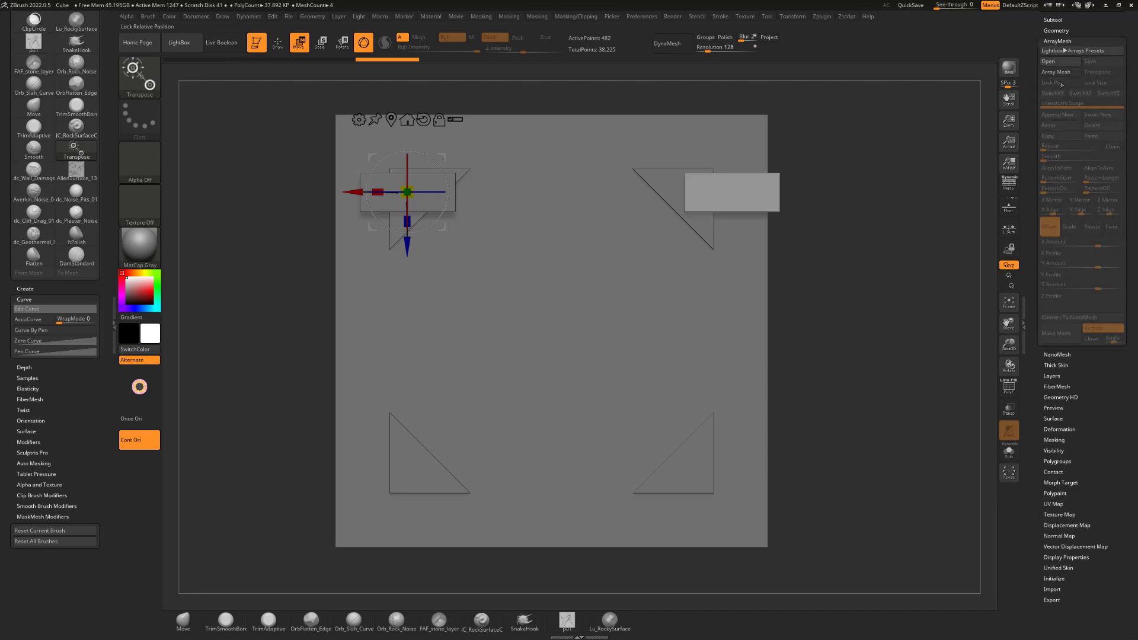
pyautogui.click(1053, 23)
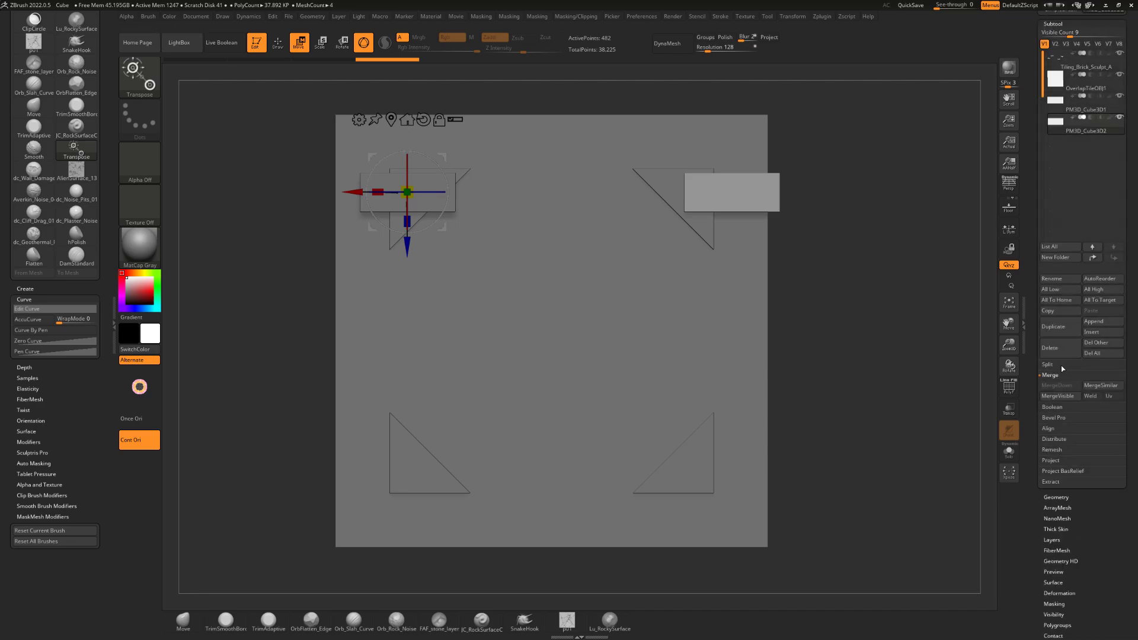
pyautogui.click(1055, 351)
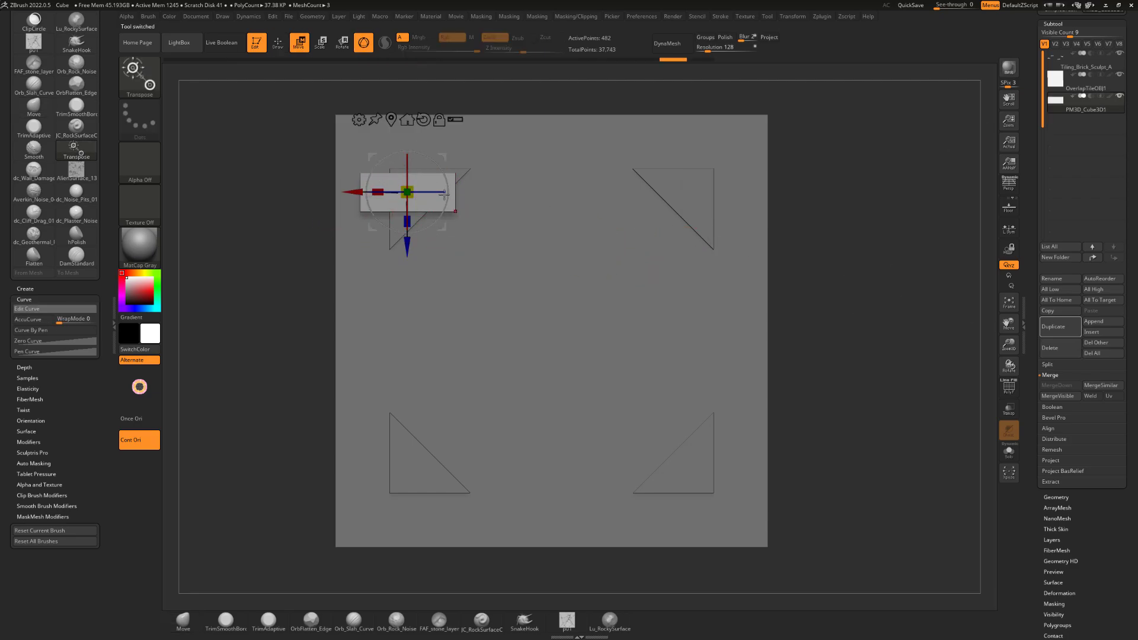
pyautogui.moveTo(440, 158); pyautogui.dragTo(434, 130)
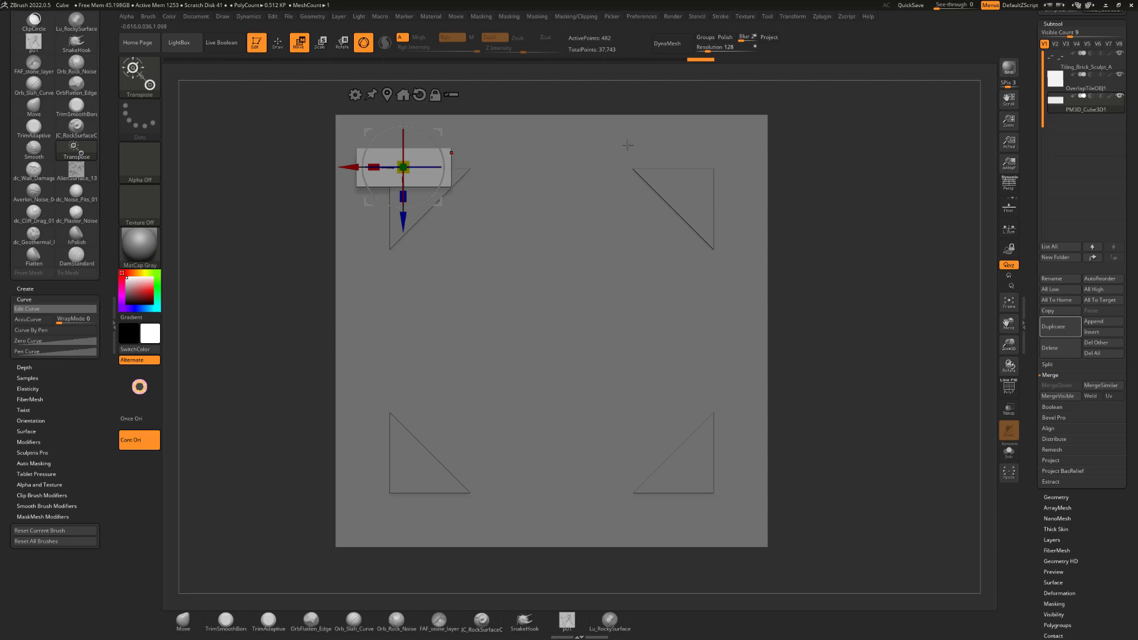
# Duplicate the brick and place copies at the lower-left, lower-right and upper-right corner markers.
pyautogui.hotkey('ctrl', 'shift', 'd')
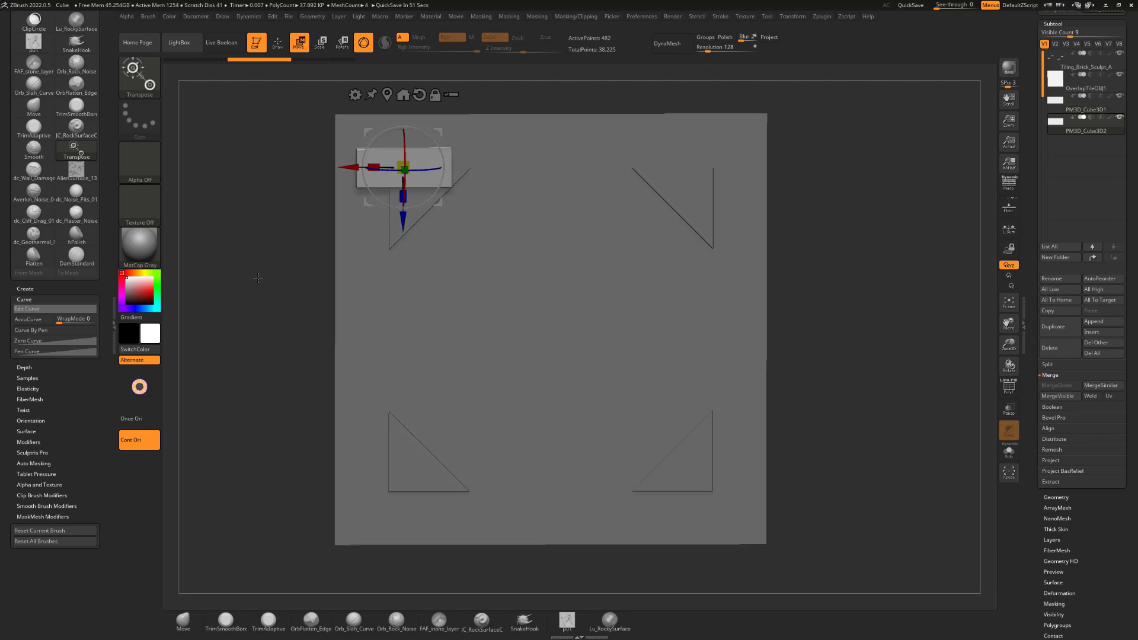
pyautogui.hotkey('ctrl', 'shift', 'd')
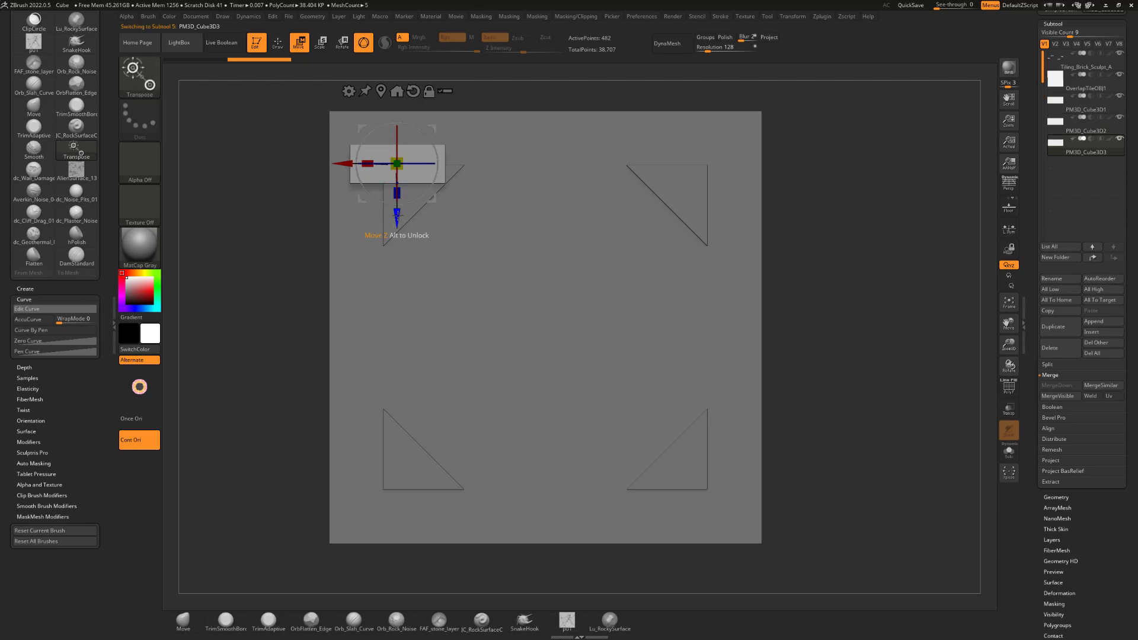
pyautogui.moveTo(397, 219); pyautogui.dragTo(409, 540)
pyautogui.hotkey('ctrl', 'shift', 'd')
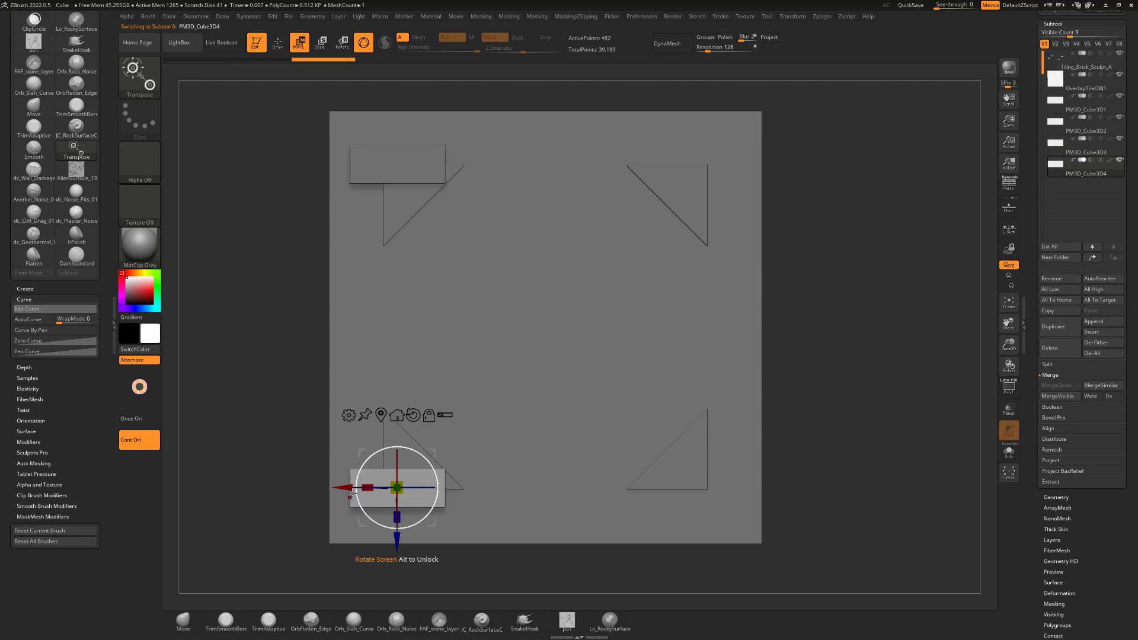
pyautogui.moveTo(351, 493); pyautogui.dragTo(670, 502)
pyautogui.hotkey('ctrl', 'shift', 'd')
pyautogui.moveTo(743, 534); pyautogui.dragTo(743, 210)
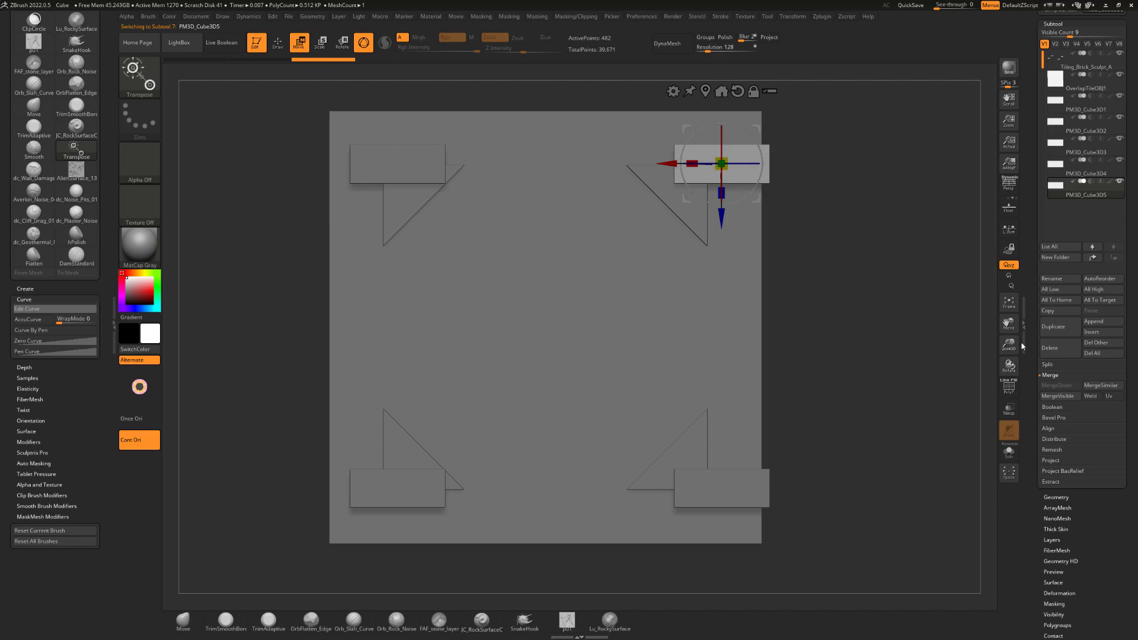
# Delete all the brick copies, keeping only the original brick at the upper-left corner marker.
pyautogui.click(1060, 350)
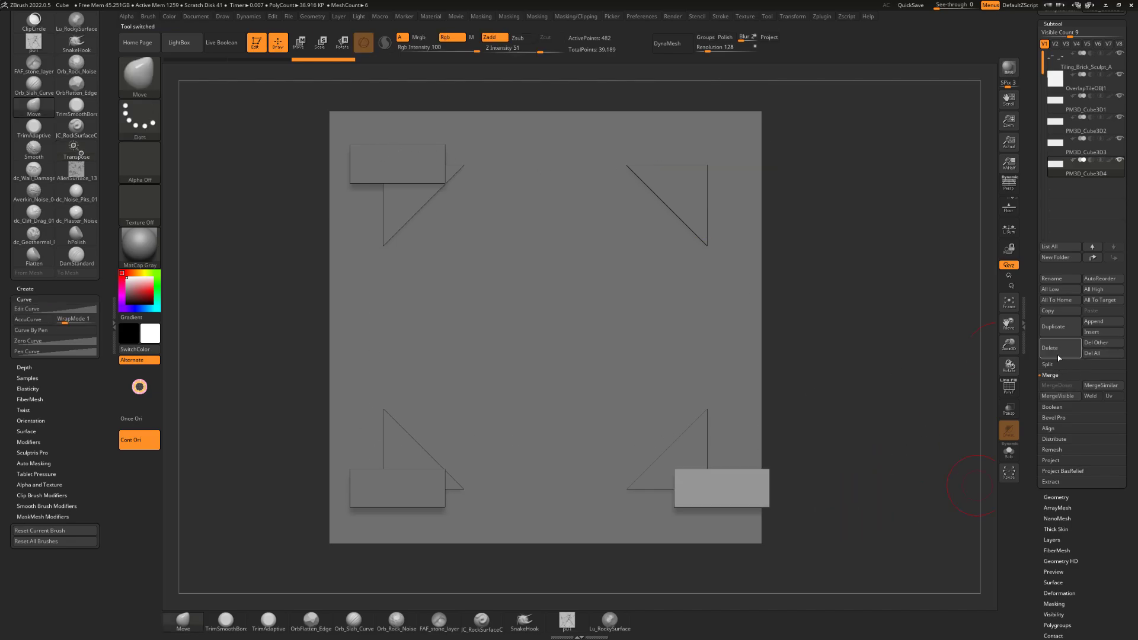
pyautogui.click(1060, 356)
pyautogui.click(1060, 356)
pyautogui.moveTo(832, 326)
pyautogui.keyDown('alt'); pyautogui.mouseDown()
pyautogui.moveTo(804, 328)
pyautogui.moveTo(841, 321)
pyautogui.moveTo(845, 276)
pyautogui.mouseUp(); pyautogui.keyUp('alt')
pyautogui.press('w')
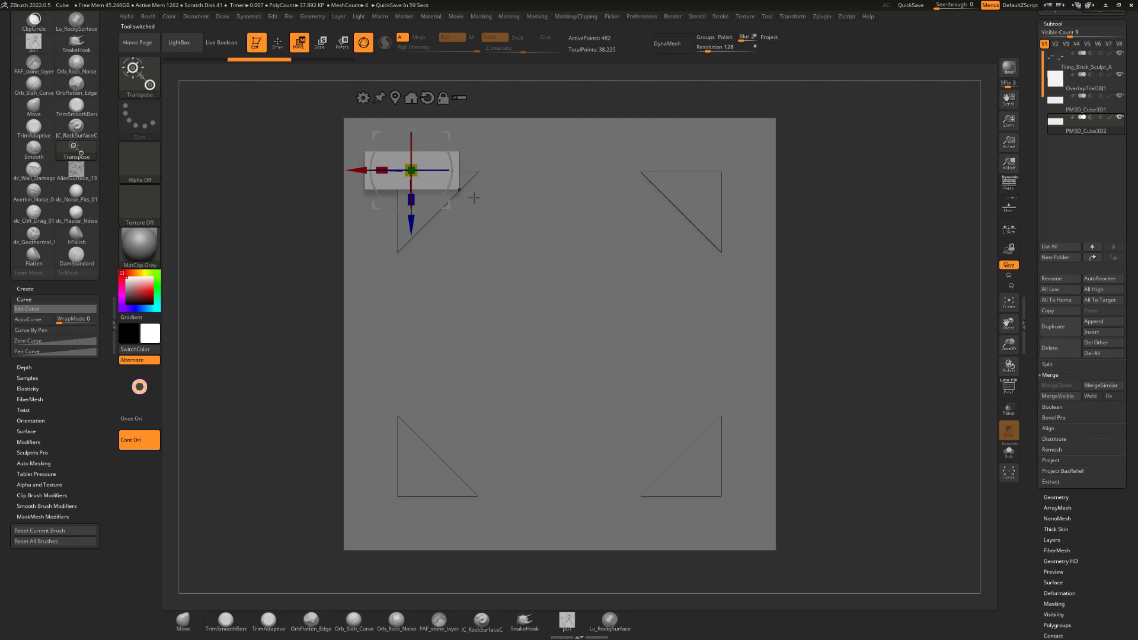
pyautogui.moveTo(449, 204); pyautogui.dragTo(469, 237)
pyautogui.click(1053, 354)
pyautogui.press('q')
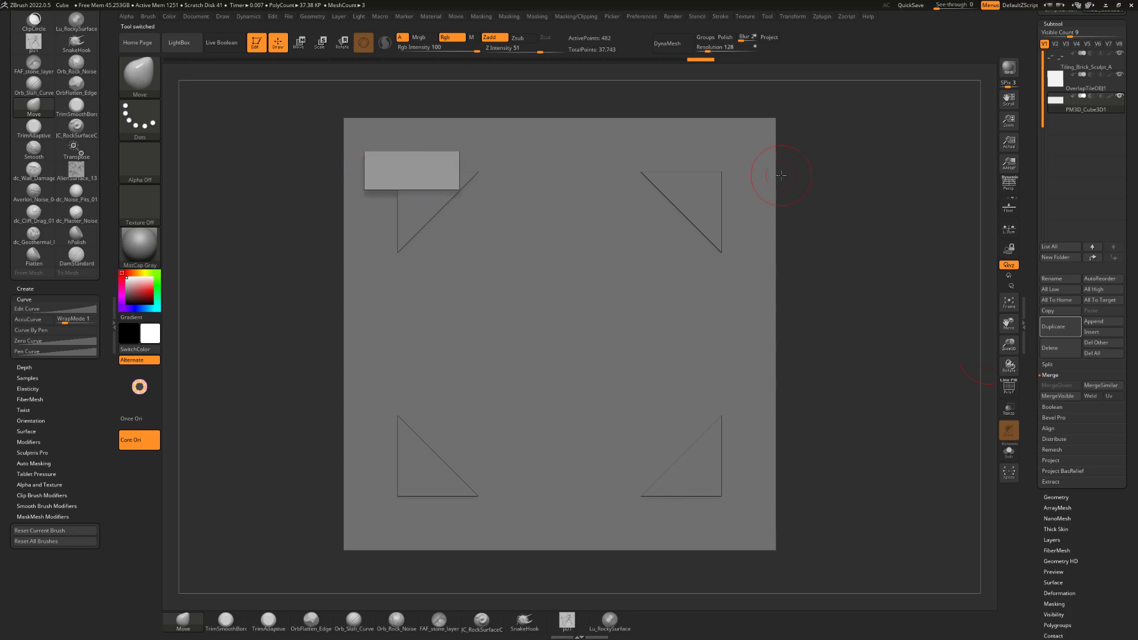
pyautogui.keyDown('alt'); pyautogui.moveTo(253, 196); pyautogui.dragTo(264, 186); pyautogui.keyUp('alt')
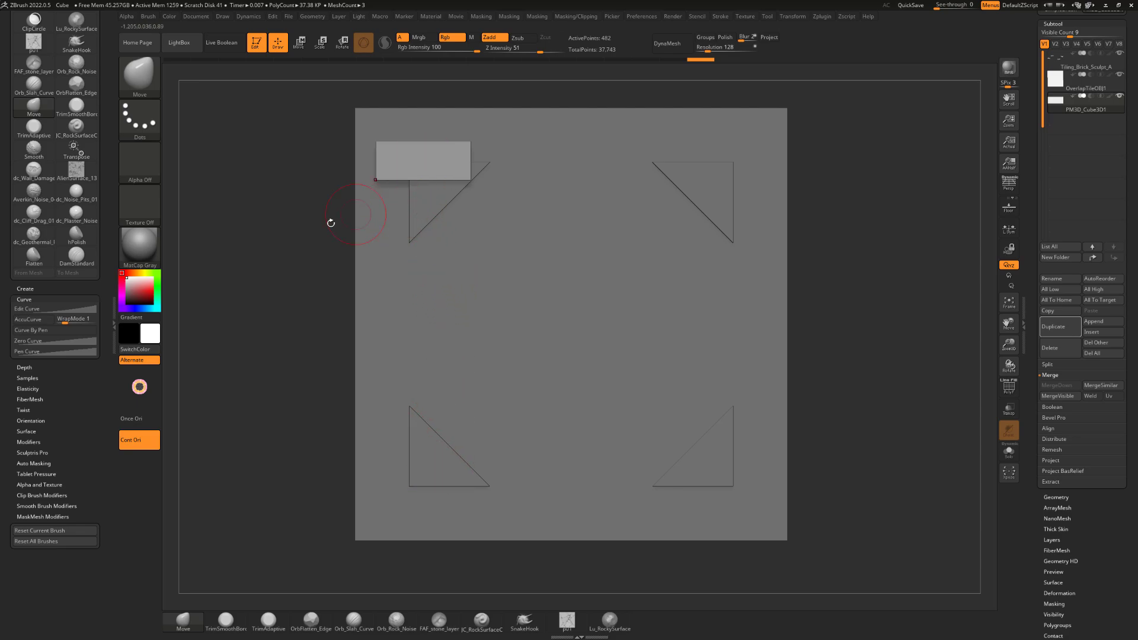
pyautogui.moveTo(256, 234)
pyautogui.mouseDown()
pyautogui.moveTo(244, 237)
pyautogui.moveTo(286, 238)
pyautogui.moveTo(309, 269)
pyautogui.mouseUp()
pyautogui.moveTo(310, 266)
pyautogui.mouseDown()
pyautogui.moveTo(330, 279)
pyautogui.moveTo(312, 316)
pyautogui.moveTo(301, 277)
pyautogui.mouseUp()
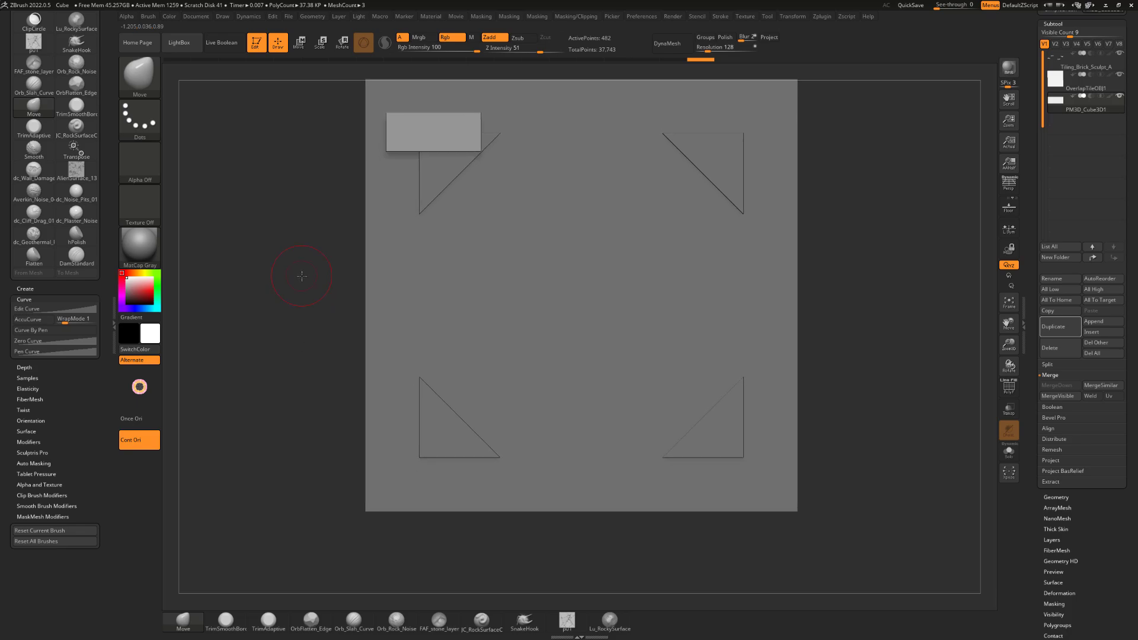
pyautogui.keyDown('alt'); pyautogui.moveTo(319, 231); pyautogui.dragTo(322, 257); pyautogui.keyUp('alt')
pyautogui.moveTo(300, 208)
pyautogui.keyDown('alt'); pyautogui.mouseDown()
pyautogui.moveTo(309, 204)
pyautogui.moveTo(283, 214)
pyautogui.mouseUp(); pyautogui.keyUp('alt')
# Duplicate the brick and copy it repeatedly downward to build a vertical column of four bricks from the upper-left corner.
pyautogui.hotkey('ctrl', 'shift', 'd')
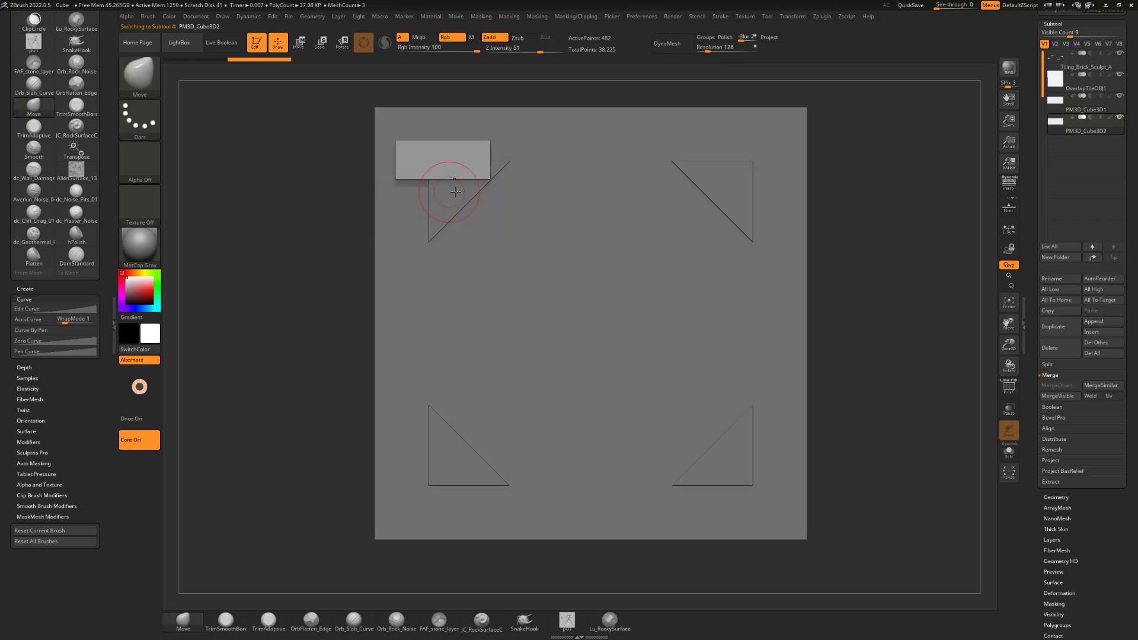
pyautogui.press('w')
pyautogui.keyDown('ctrl'); pyautogui.moveTo(442, 207); pyautogui.dragTo(441, 256); pyautogui.keyUp('ctrl')
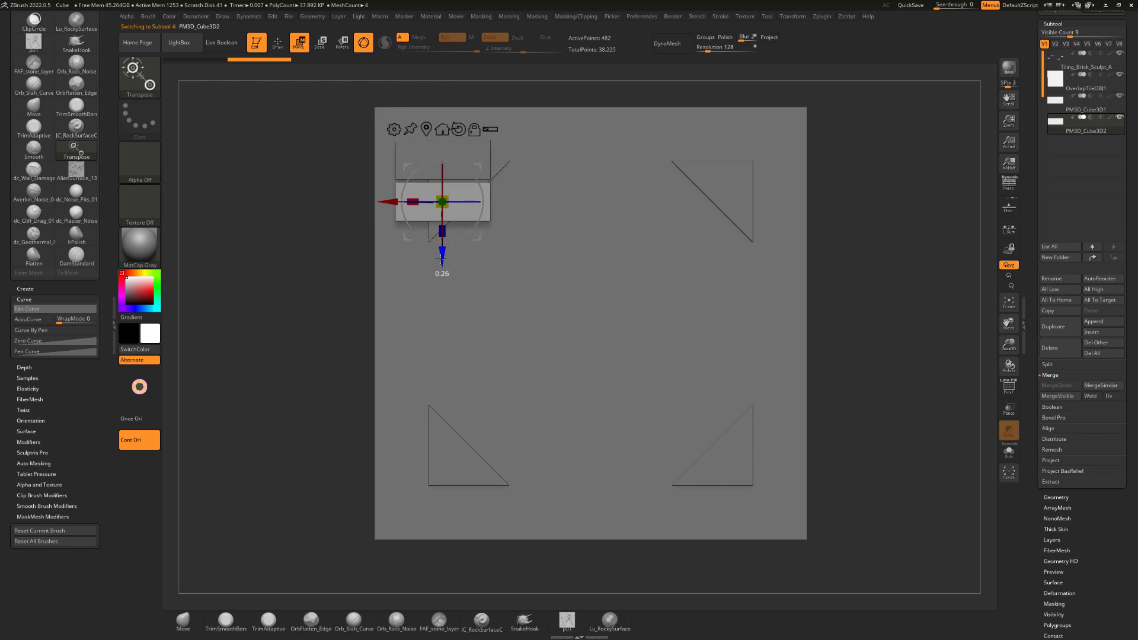
pyautogui.moveTo(377, 206); pyautogui.dragTo(396, 206)
pyautogui.hotkey('ctrl', 'z')
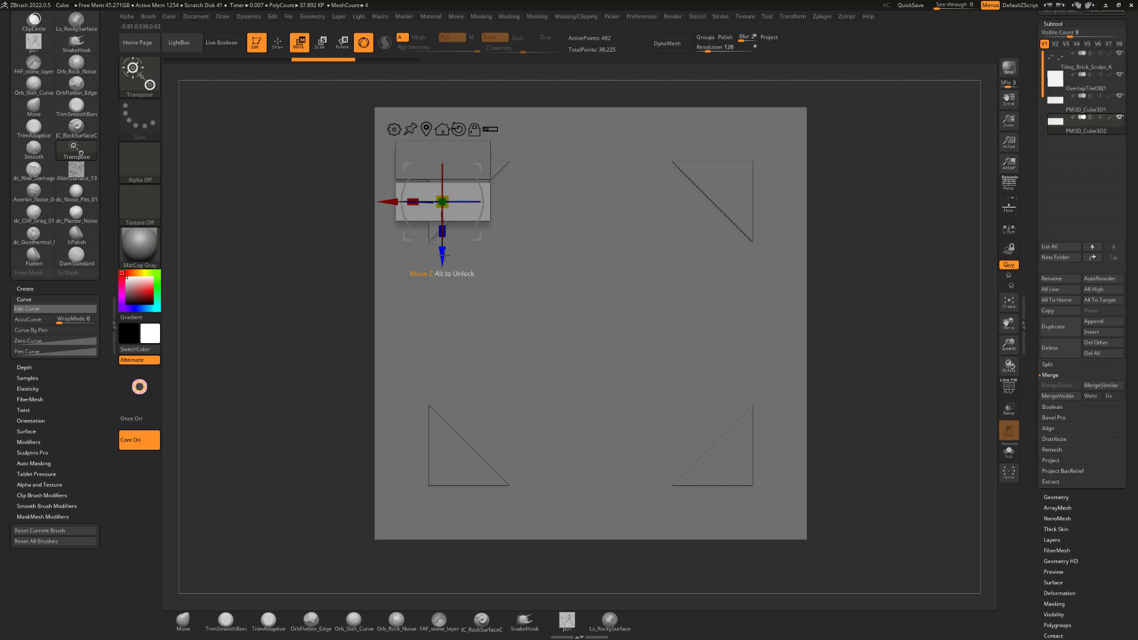
pyautogui.moveTo(444, 255); pyautogui.dragTo(442, 344)
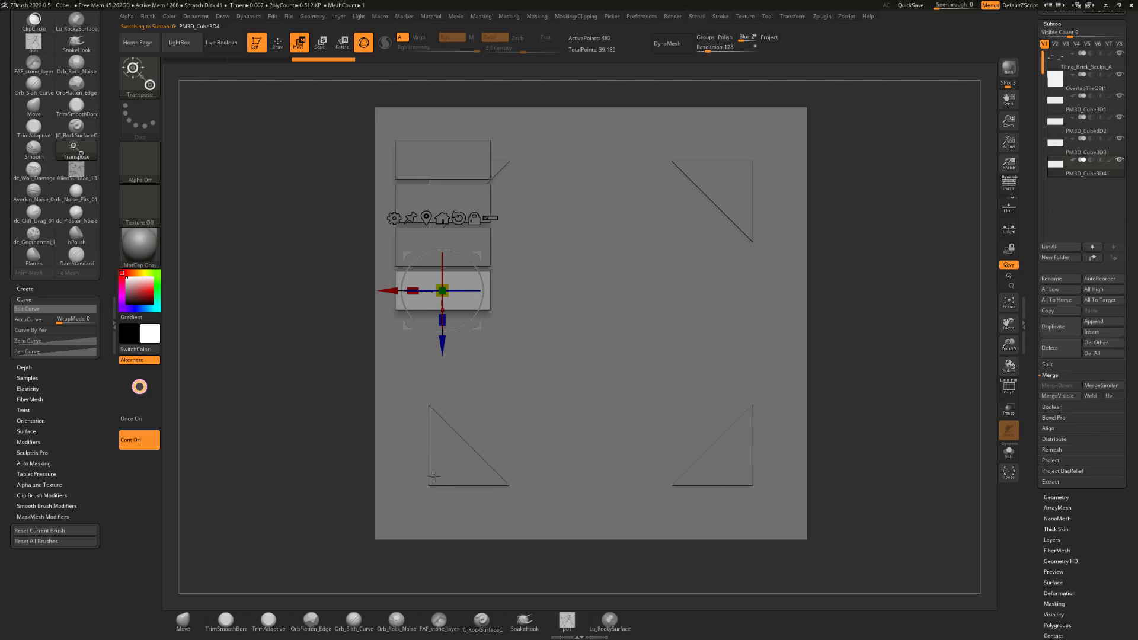
# Place a duplicate of the top brick at the lower-left corner marker and extend the column with three more copies below the fourth brick.
pyautogui.keyDown('alt'); pyautogui.click(447, 162); pyautogui.keyUp('alt')
pyautogui.hotkey('ctrl', 'shift', 'd')
pyautogui.press('Down')
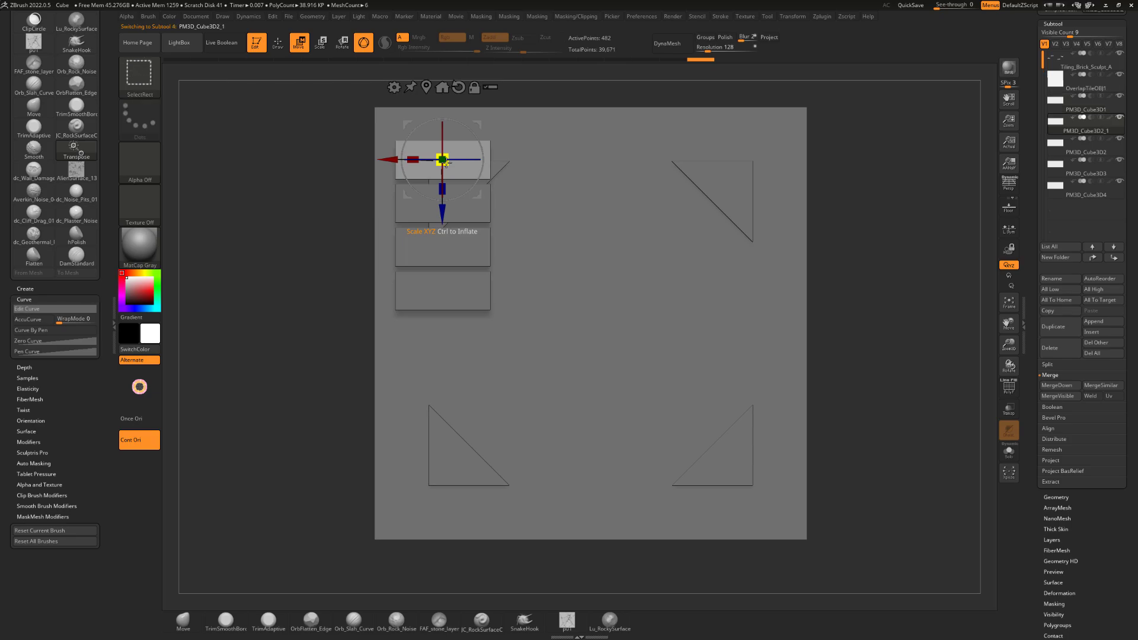
pyautogui.keyDown('ctrl'); pyautogui.moveTo(442, 222); pyautogui.dragTo(470, 539); pyautogui.keyUp('ctrl')
pyautogui.keyDown('alt'); pyautogui.click(466, 296); pyautogui.keyUp('alt')
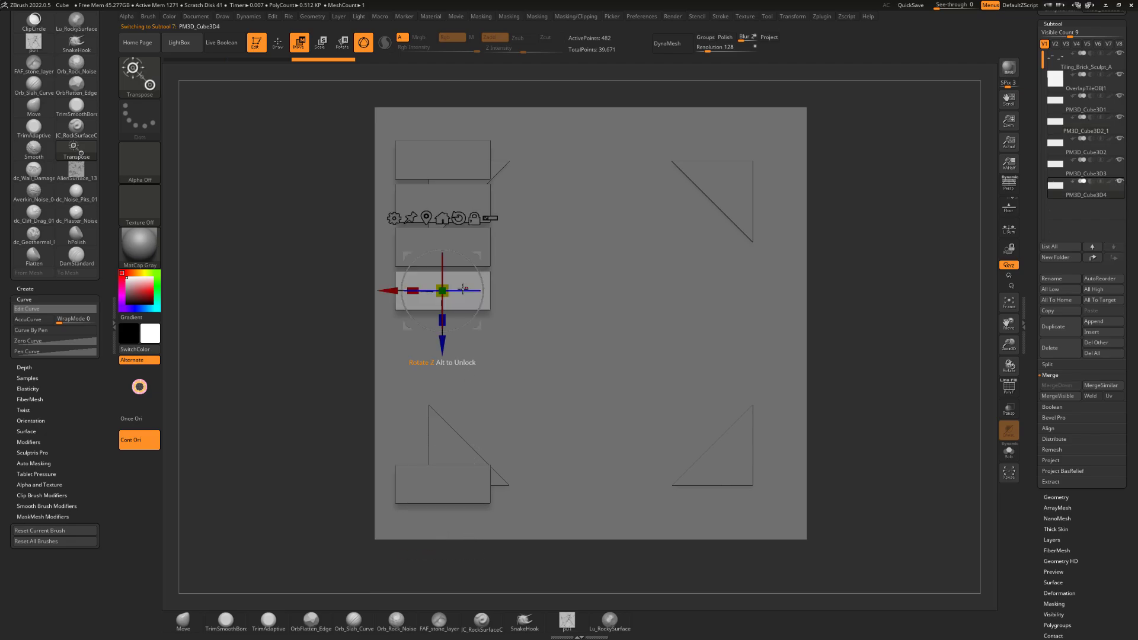
pyautogui.keyDown('ctrl'); pyautogui.moveTo(442, 352); pyautogui.dragTo(443, 471); pyautogui.keyUp('ctrl')
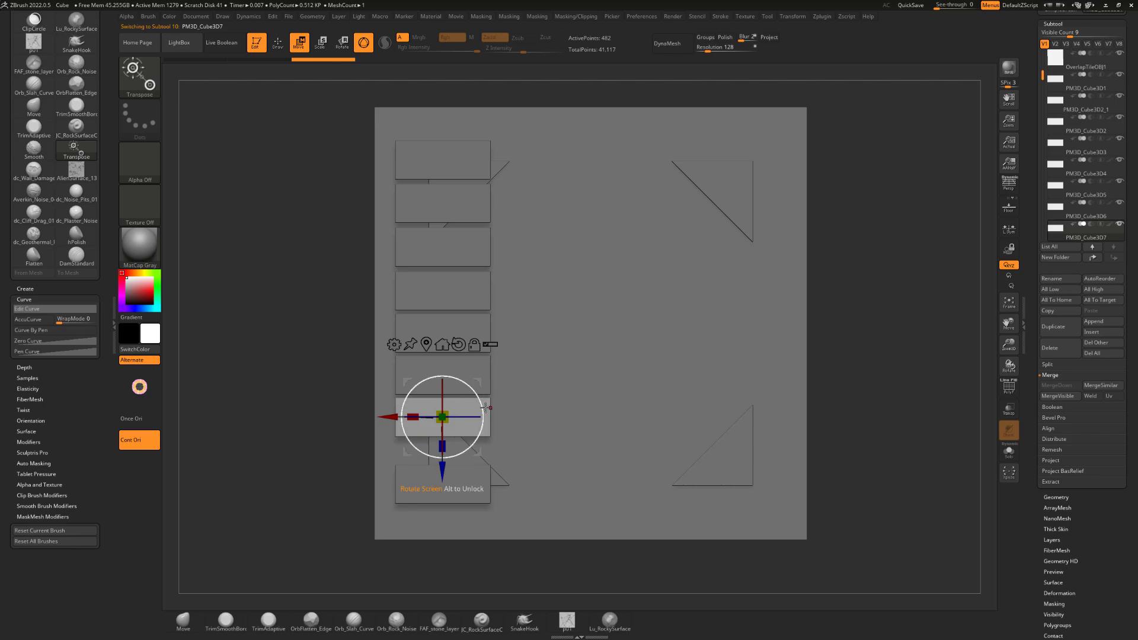
# Examine the brick column's spacing and the remaining gap above the lowest brick from an angle and from the front.
pyautogui.press('b')
pyautogui.press('m')
pyautogui.press('v')
pyautogui.moveTo(343, 394)
pyautogui.mouseDown()
pyautogui.moveTo(325, 389)
pyautogui.moveTo(308, 357)
pyautogui.moveTo(318, 343)
pyautogui.mouseUp()
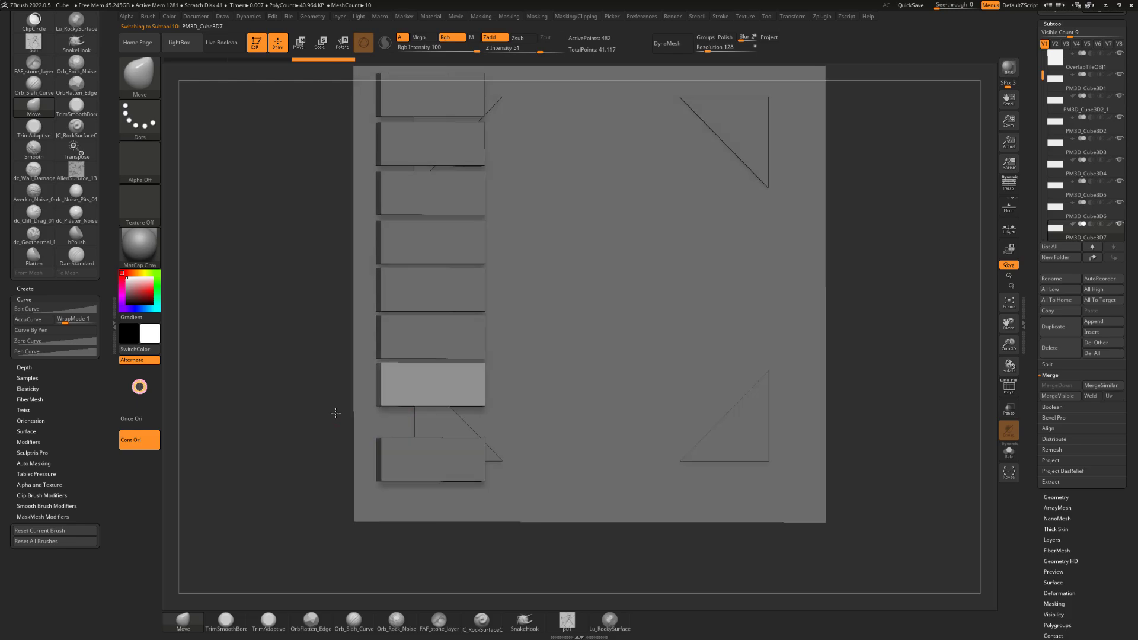
pyautogui.moveTo(335, 413); pyautogui.dragTo(313, 390)
pyautogui.keyDown('alt'); pyautogui.moveTo(306, 311); pyautogui.dragTo(332, 347); pyautogui.keyUp('alt')
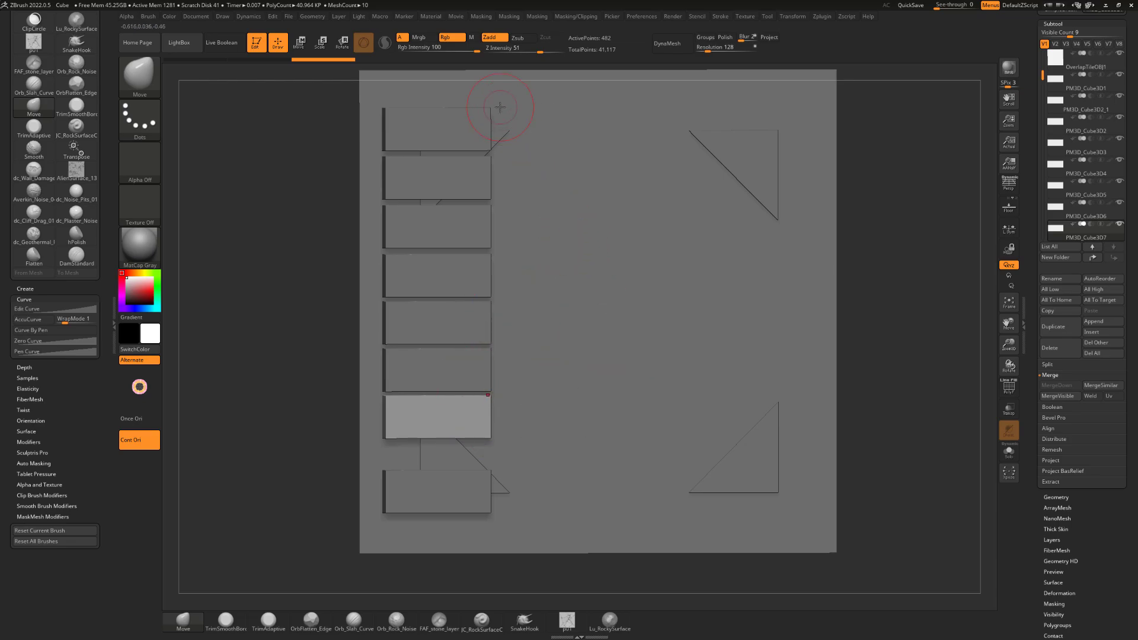
pyautogui.keyDown('shift'); pyautogui.moveTo(285, 244); pyautogui.dragTo(299, 273); pyautogui.keyUp('shift')
pyautogui.keyDown('alt'); pyautogui.moveTo(306, 332); pyautogui.dragTo(305, 349); pyautogui.keyUp('alt')
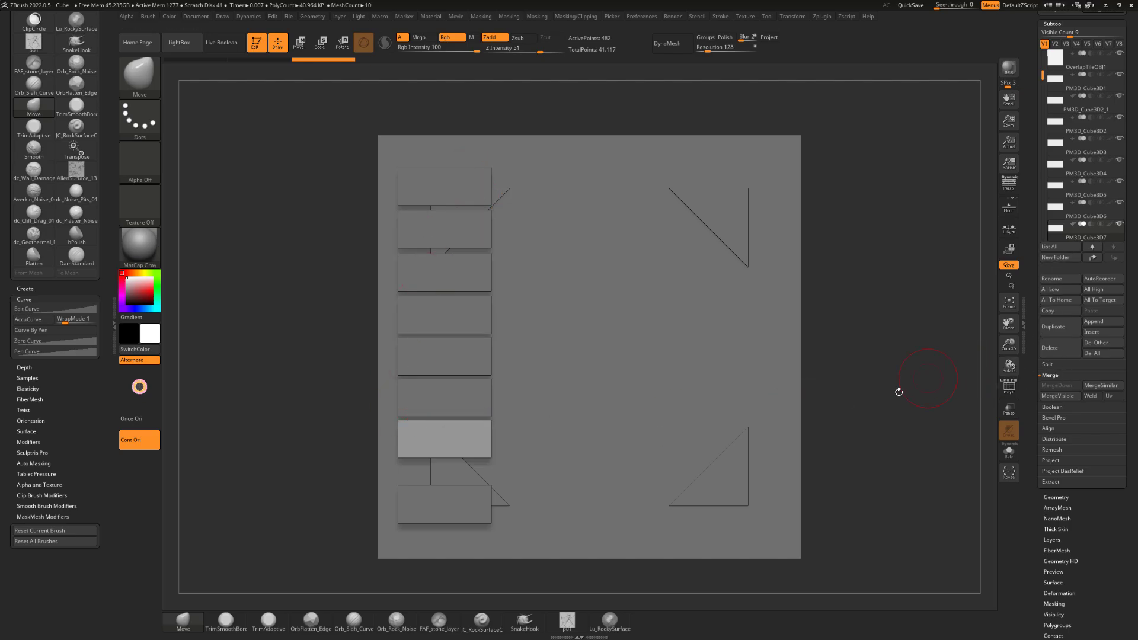
pyautogui.keyDown('alt'); pyautogui.moveTo(346, 380); pyautogui.dragTo(348, 380); pyautogui.keyUp('alt')
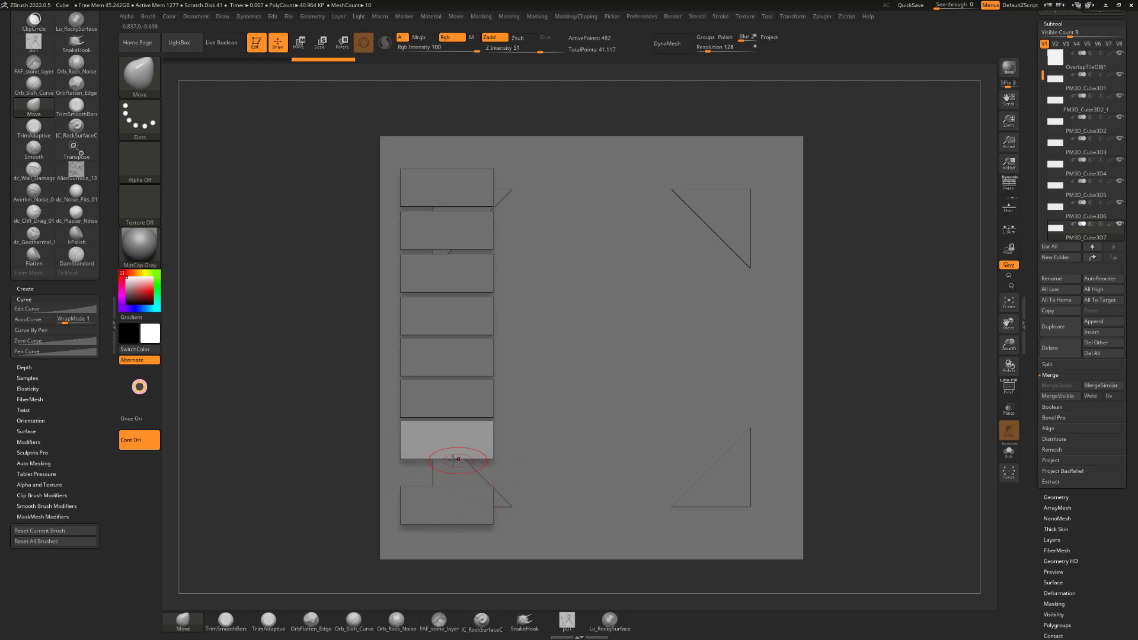
pyautogui.keyDown('alt'); pyautogui.moveTo(330, 356); pyautogui.dragTo(338, 358); pyautogui.keyUp('alt')
# Select the bricks below the top one in turn and shift them up to narrow the gaps, down to the seventh brick.
pyautogui.keyDown('alt'); pyautogui.click(457, 224); pyautogui.keyUp('alt')
pyautogui.press('w')
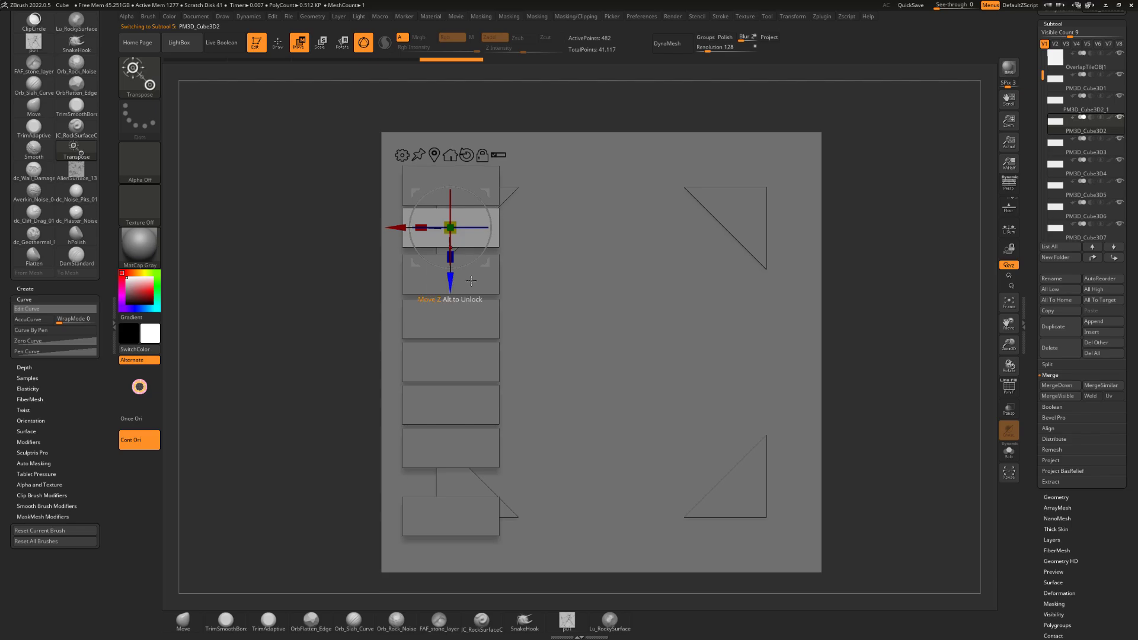
pyautogui.keyDown('alt'); pyautogui.click(449, 323); pyautogui.keyUp('alt')
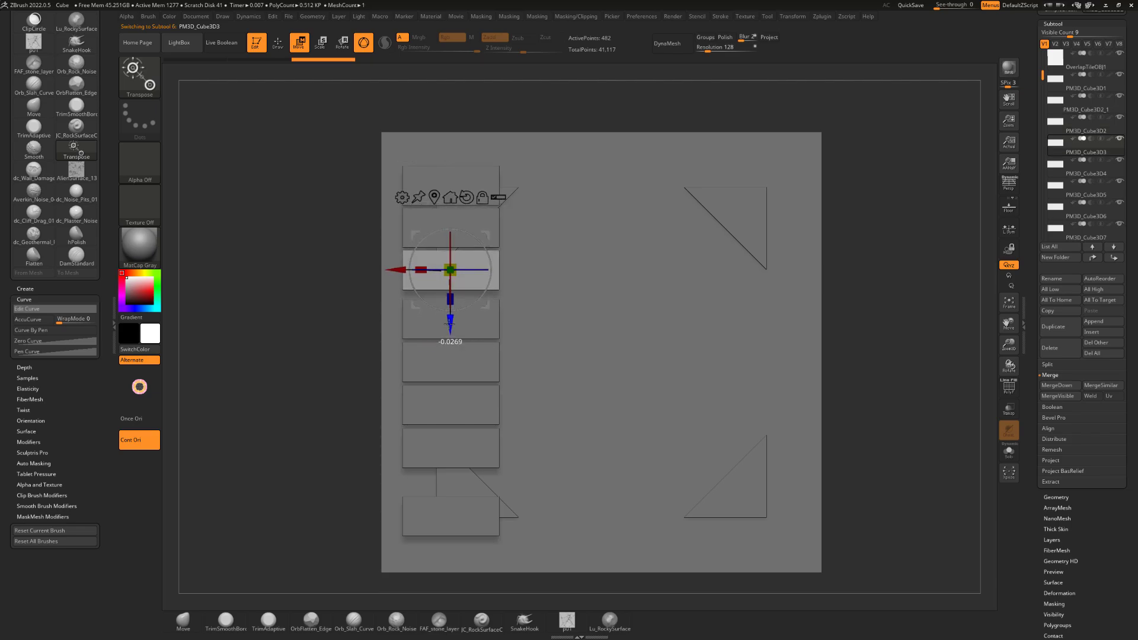
pyautogui.keyDown('alt'); pyautogui.click(454, 330); pyautogui.keyUp('alt')
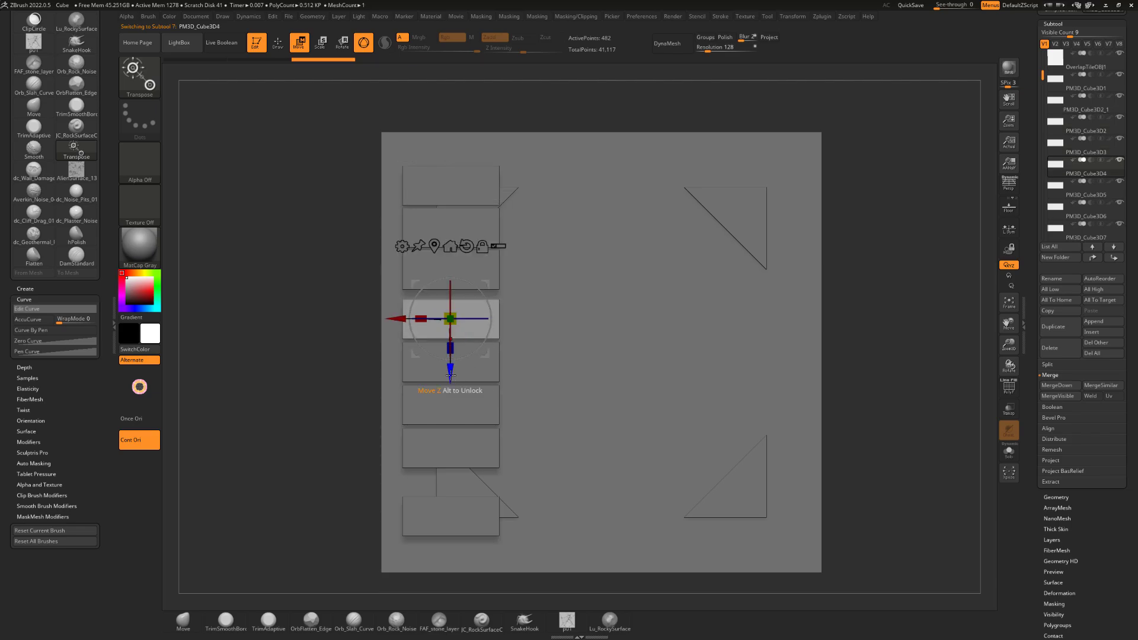
pyautogui.moveTo(451, 372); pyautogui.dragTo(451, 364)
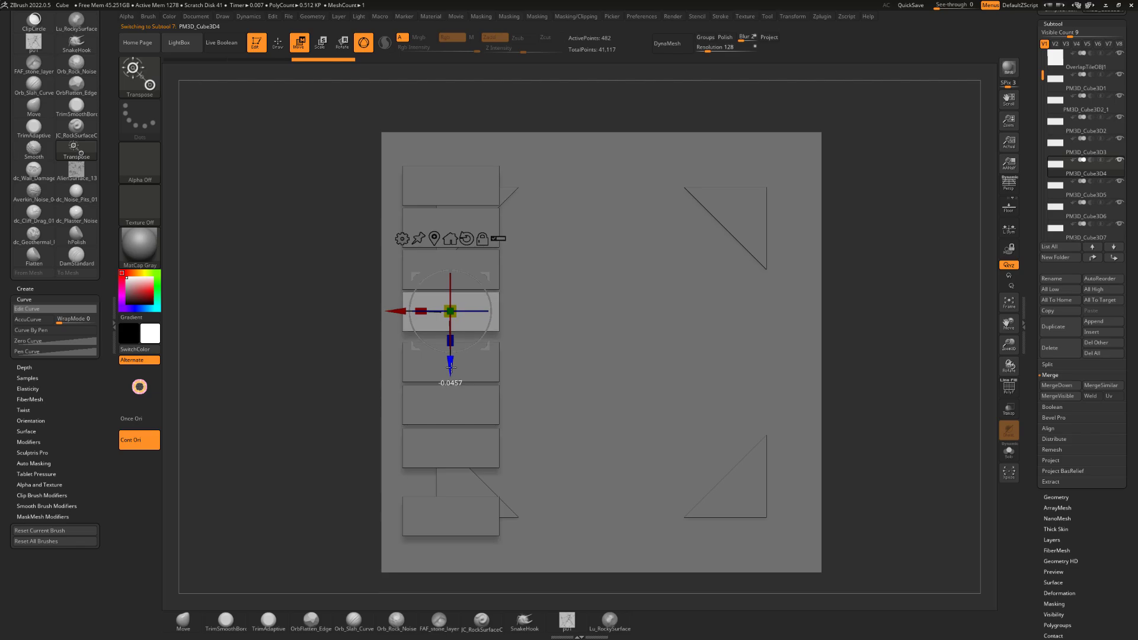
pyautogui.keyDown('alt'); pyautogui.click(483, 362); pyautogui.keyUp('alt')
pyautogui.moveTo(451, 412); pyautogui.dragTo(450, 405)
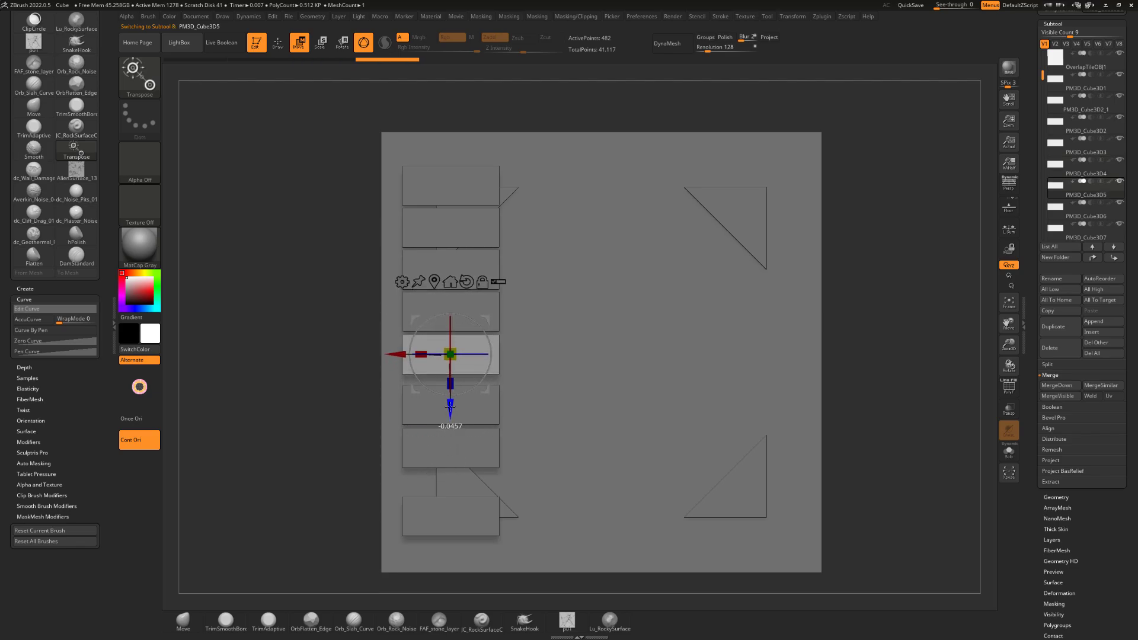
pyautogui.keyDown('alt'); pyautogui.click(474, 416); pyautogui.keyUp('alt')
pyautogui.moveTo(452, 454); pyautogui.dragTo(451, 446)
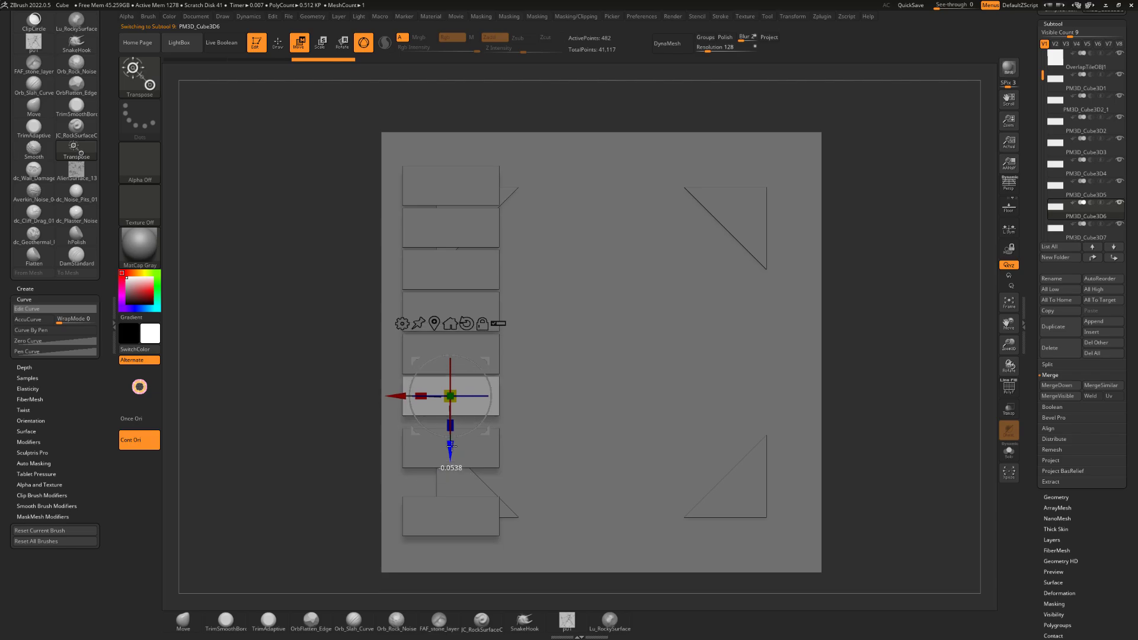
pyautogui.keyDown('alt'); pyautogui.click(474, 456); pyautogui.keyUp('alt')
pyautogui.moveTo(455, 500)
pyautogui.mouseDown()
pyautogui.moveTo(455, 490)
pyautogui.moveTo(450, 529)
pyautogui.moveTo(451, 498)
pyautogui.mouseUp()
# Nudge the fifth and sixth bricks up slightly and copy the seventh brick down into the gap above the lowest brick.
pyautogui.keyDown('alt'); pyautogui.click(454, 489); pyautogui.keyUp('alt')
pyautogui.keyDown('alt'); pyautogui.click(488, 430); pyautogui.keyUp('alt')
pyautogui.keyDown('alt'); pyautogui.click(474, 360); pyautogui.keyUp('alt')
pyautogui.moveTo(451, 414); pyautogui.dragTo(451, 413)
pyautogui.keyDown('alt'); pyautogui.click(452, 412); pyautogui.keyUp('alt')
pyautogui.moveTo(454, 455); pyautogui.dragTo(454, 453)
pyautogui.keyDown('alt'); pyautogui.click(481, 437); pyautogui.keyUp('alt')
pyautogui.moveTo(453, 497); pyautogui.dragTo(453, 528)
pyautogui.keyDown('alt'); pyautogui.click(496, 486); pyautogui.keyUp('alt')
# Nudge the second, third, fourth and fifth bricks up slightly to tighten the upper gaps of the column.
pyautogui.keyDown('alt'); pyautogui.click(472, 236); pyautogui.keyUp('alt')
pyautogui.moveTo(453, 279); pyautogui.dragTo(453, 277)
pyautogui.keyDown('alt'); pyautogui.click(471, 273); pyautogui.keyUp('alt')
pyautogui.moveTo(456, 320); pyautogui.dragTo(455, 318)
pyautogui.keyDown('alt'); pyautogui.click(471, 317); pyautogui.keyUp('alt')
pyautogui.moveTo(454, 363); pyautogui.dragTo(454, 361)
pyautogui.keyDown('alt'); pyautogui.click(472, 357); pyautogui.keyUp('alt')
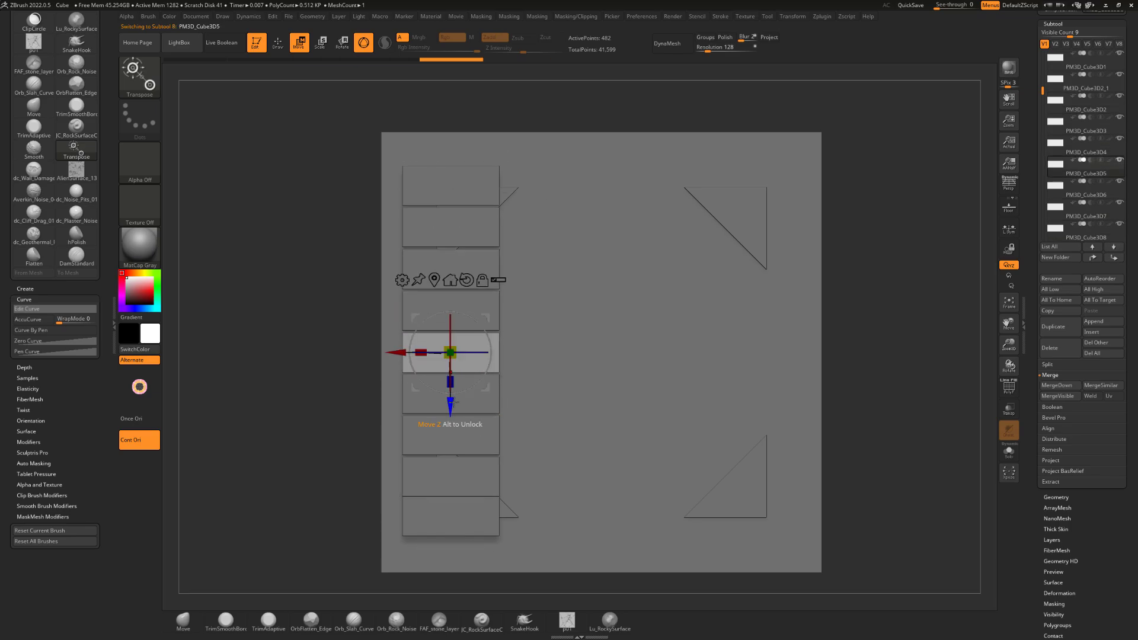
pyautogui.moveTo(456, 419); pyautogui.dragTo(458, 417)
# Fine-tune the vertical spacing by nudging the third, eighth, seventh and sixth bricks up slightly.
pyautogui.keyDown('alt'); pyautogui.click(474, 274); pyautogui.keyUp('alt')
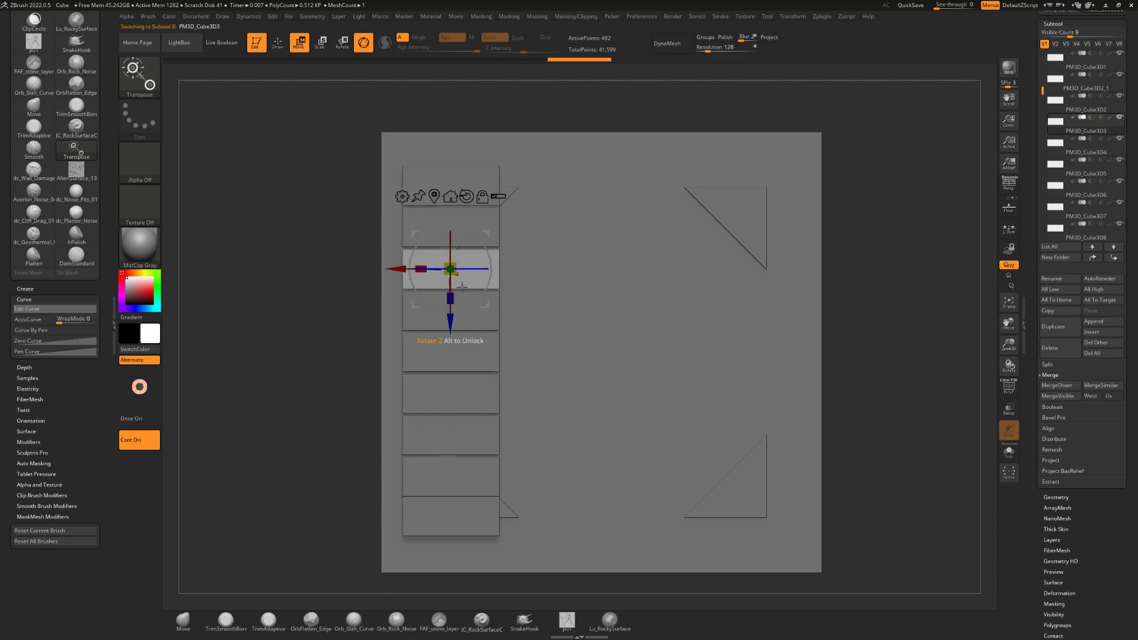
pyautogui.moveTo(452, 318); pyautogui.dragTo(453, 317)
pyautogui.keyDown('alt'); pyautogui.click(471, 472); pyautogui.keyUp('alt')
pyautogui.moveTo(453, 523); pyautogui.dragTo(453, 522)
pyautogui.keyDown('alt'); pyautogui.click(471, 443); pyautogui.keyUp('alt')
pyautogui.moveTo(453, 484); pyautogui.dragTo(452, 483)
pyautogui.keyDown('alt'); pyautogui.click(474, 401); pyautogui.keyUp('alt')
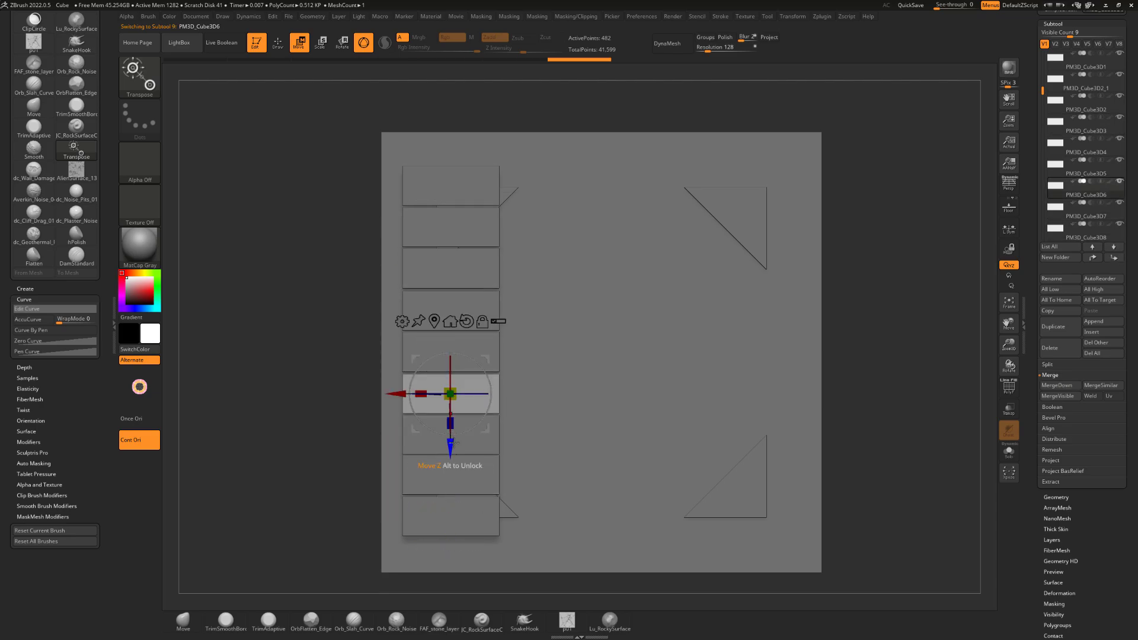
pyautogui.moveTo(453, 443); pyautogui.dragTo(452, 441)
# Reduce the fifth brick's height slightly and nudge the second and fourth bricks up to even out the gaps.
pyautogui.keyDown('alt'); pyautogui.click(477, 347); pyautogui.keyUp('alt')
pyautogui.press('r')
pyautogui.moveTo(453, 385); pyautogui.dragTo(453, 384)
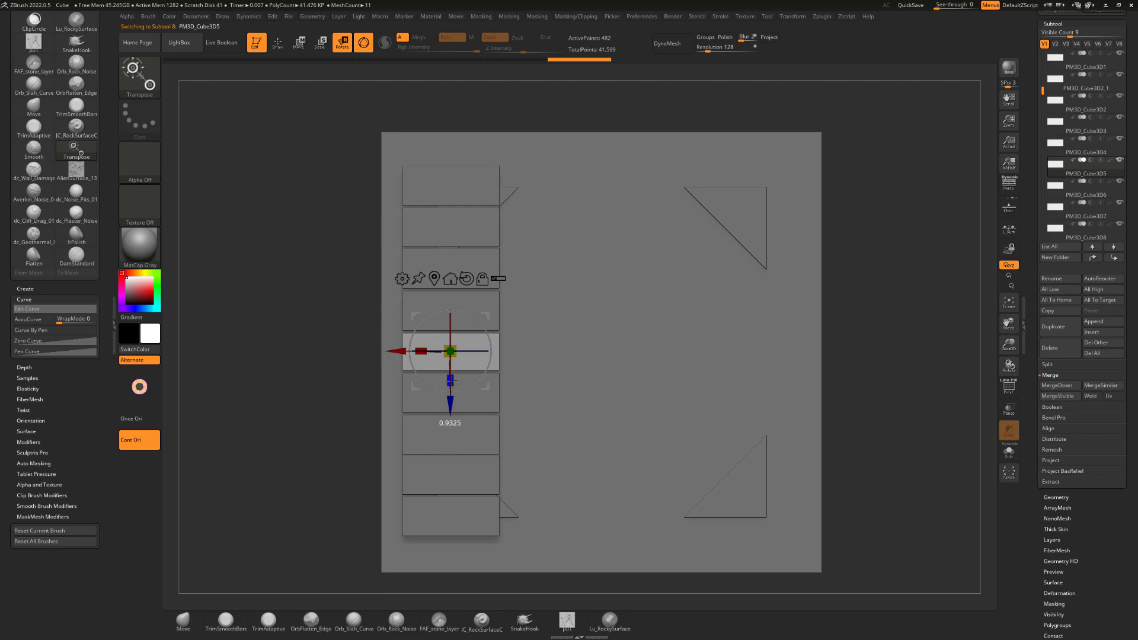
pyautogui.keyDown('alt'); pyautogui.click(472, 228); pyautogui.keyUp('alt')
pyautogui.press('w')
pyautogui.moveTo(450, 285); pyautogui.dragTo(451, 283)
pyautogui.keyDown('alt'); pyautogui.click(472, 315); pyautogui.keyUp('alt')
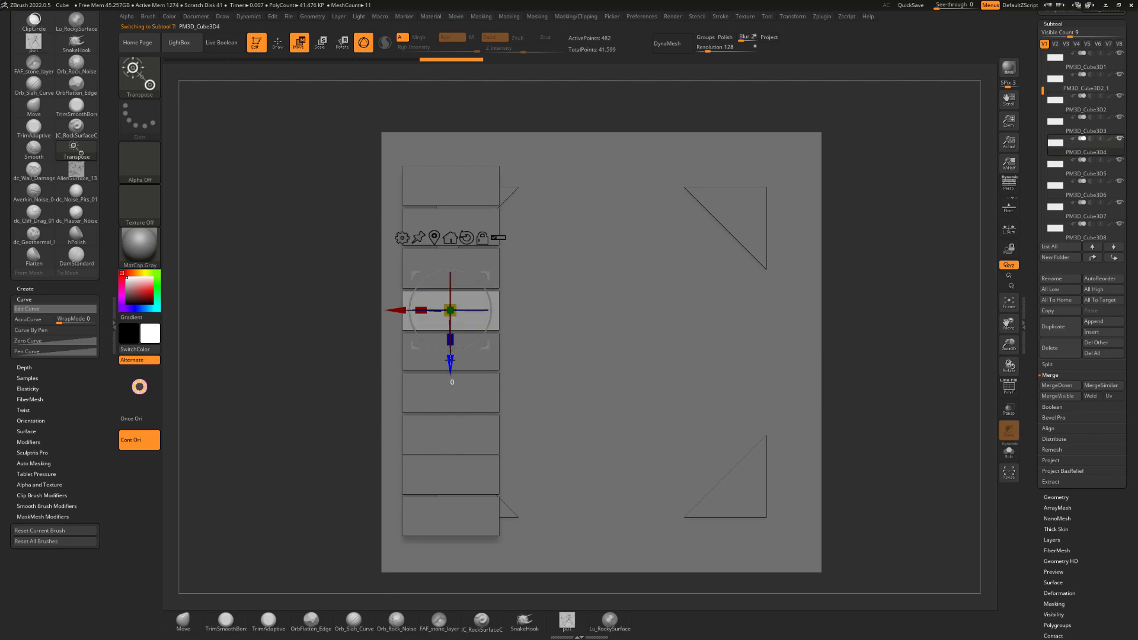
pyautogui.moveTo(452, 368); pyautogui.dragTo(453, 367)
# Even out the remaining gaps in the column by nudging the sixth, second and seventh bricks up slightly.
pyautogui.keyDown('alt'); pyautogui.click(473, 397); pyautogui.keyUp('alt')
pyautogui.moveTo(452, 450); pyautogui.dragTo(452, 449)
pyautogui.keyDown('alt'); pyautogui.click(473, 231); pyautogui.keyUp('alt')
pyautogui.moveTo(450, 286); pyautogui.dragTo(450, 285)
pyautogui.keyDown('alt'); pyautogui.click(474, 477); pyautogui.keyUp('alt')
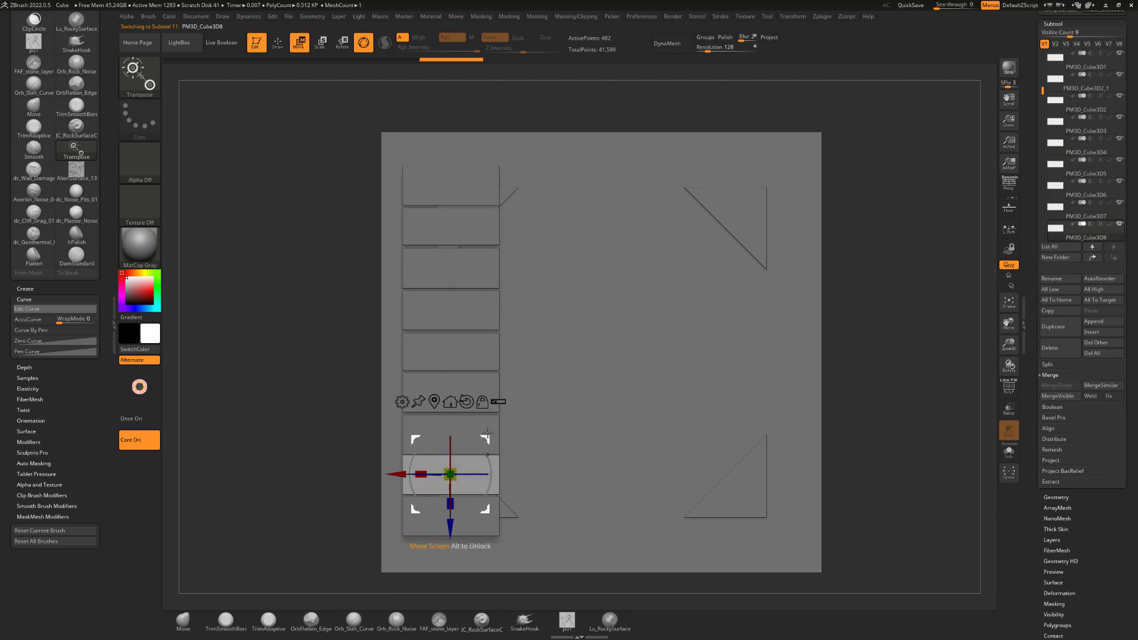
pyautogui.keyDown('alt'); pyautogui.click(476, 440); pyautogui.keyUp('alt')
pyautogui.moveTo(451, 492); pyautogui.dragTo(450, 491)
pyautogui.keyDown('alt'); pyautogui.click(481, 385); pyautogui.keyUp('alt')
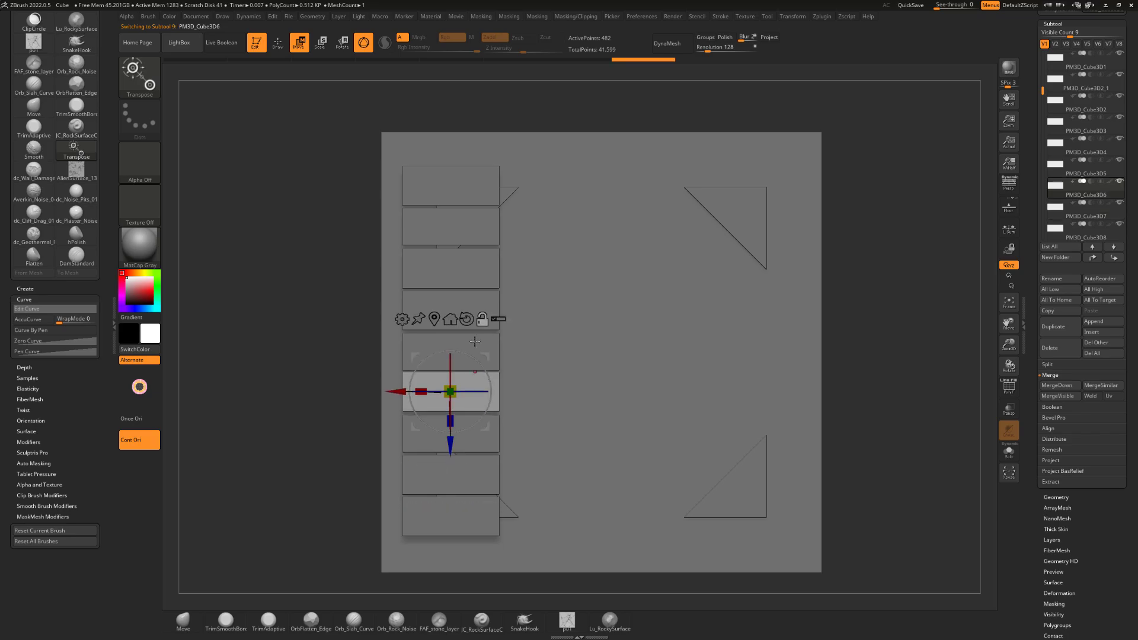
pyautogui.keyDown('alt'); pyautogui.click(475, 350); pyautogui.keyUp('alt')
pyautogui.keyDown('alt'); pyautogui.click(475, 474); pyautogui.keyUp('alt')
pyautogui.keyDown('alt'); pyautogui.click(417, 421); pyautogui.keyUp('alt')
pyautogui.moveTo(450, 488); pyautogui.dragTo(450, 487)
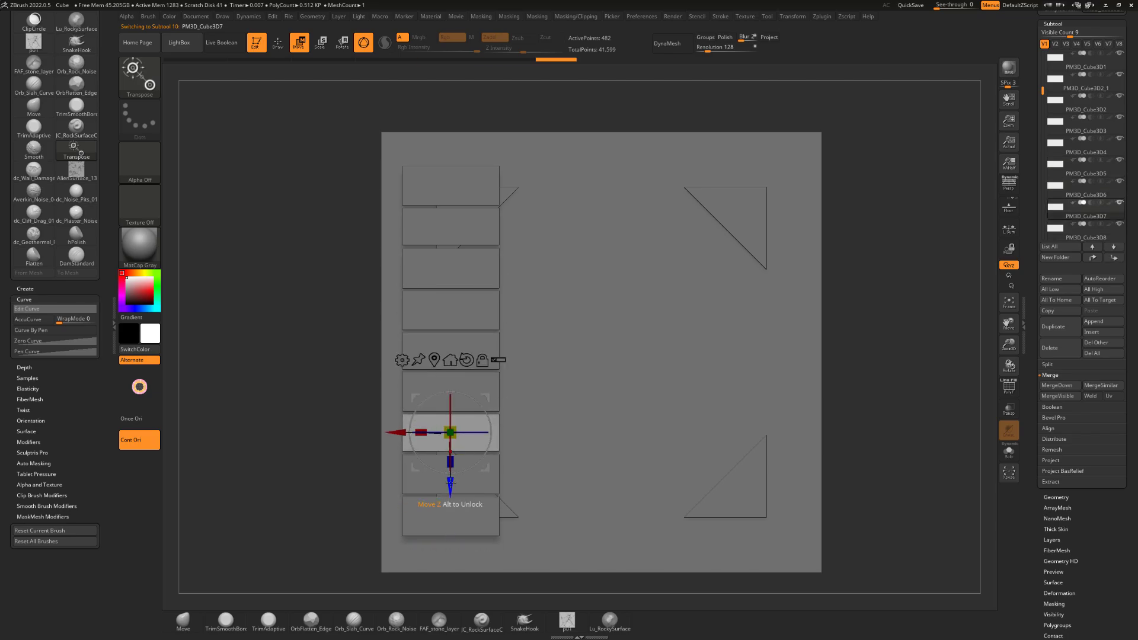
# Check the gaps along the whole brick column and select the second brick ready for moving.
pyautogui.press('b')
pyautogui.press('m')
pyautogui.moveTo(314, 392)
pyautogui.keyDown('alt'); pyautogui.mouseDown()
pyautogui.moveTo(324, 332)
pyautogui.moveTo(346, 368)
pyautogui.moveTo(350, 356)
pyautogui.mouseUp(); pyautogui.keyUp('alt')
pyautogui.press('v')
pyautogui.press('w')
pyautogui.keyDown('alt'); pyautogui.click(454, 219); pyautogui.keyUp('alt')
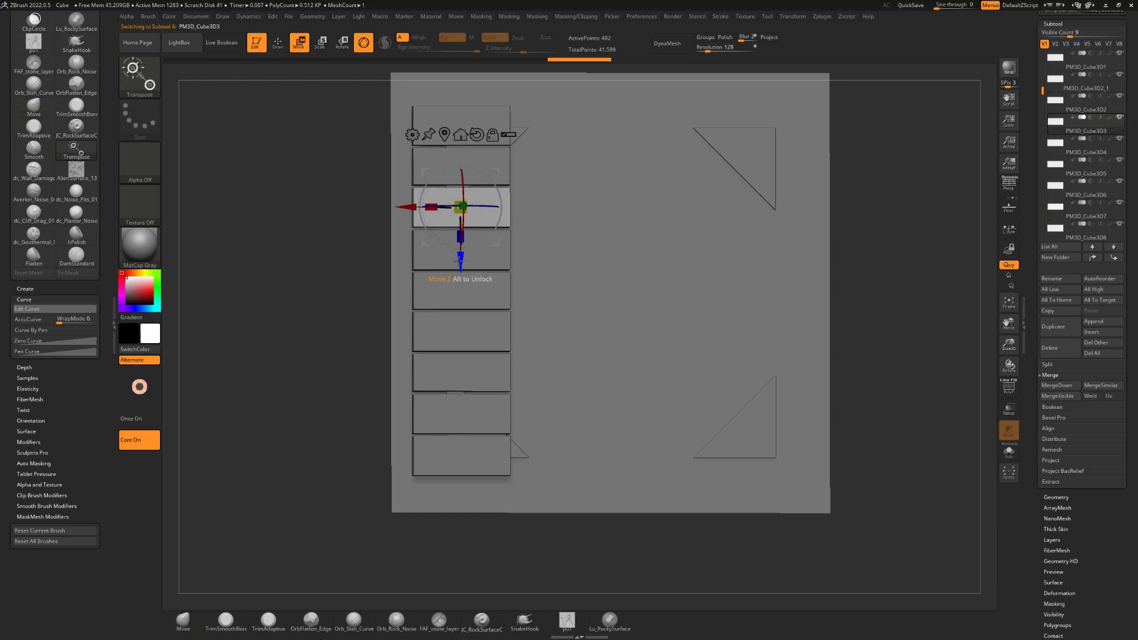
pyautogui.keyDown('alt'); pyautogui.click(450, 249); pyautogui.keyUp('alt')
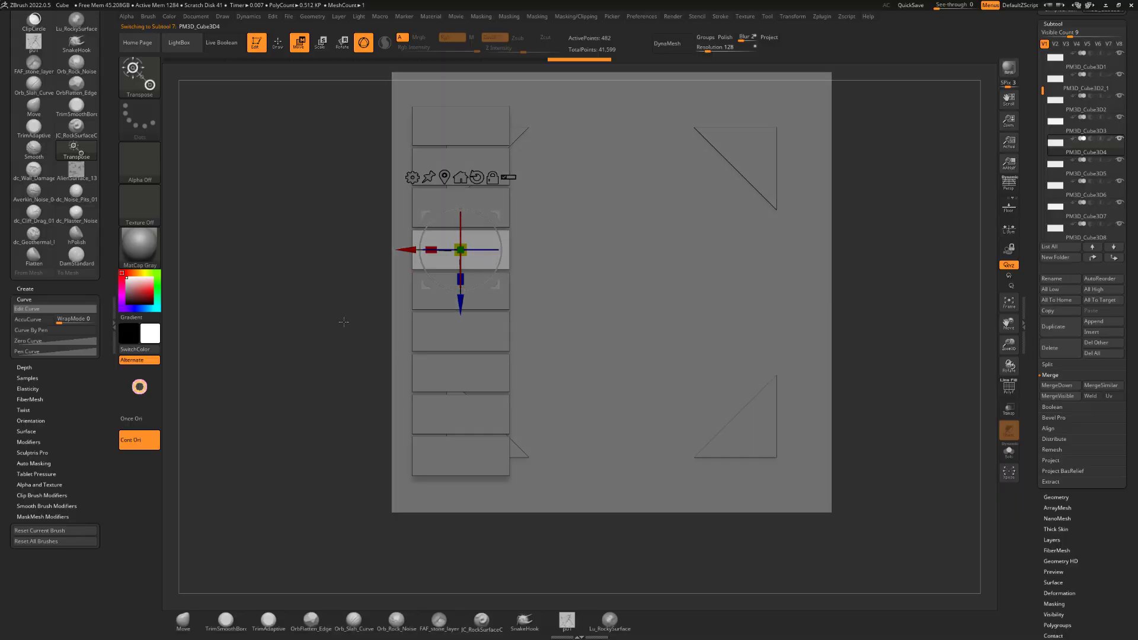
pyautogui.keyDown('alt'); pyautogui.moveTo(322, 292); pyautogui.dragTo(294, 300); pyautogui.keyUp('alt')
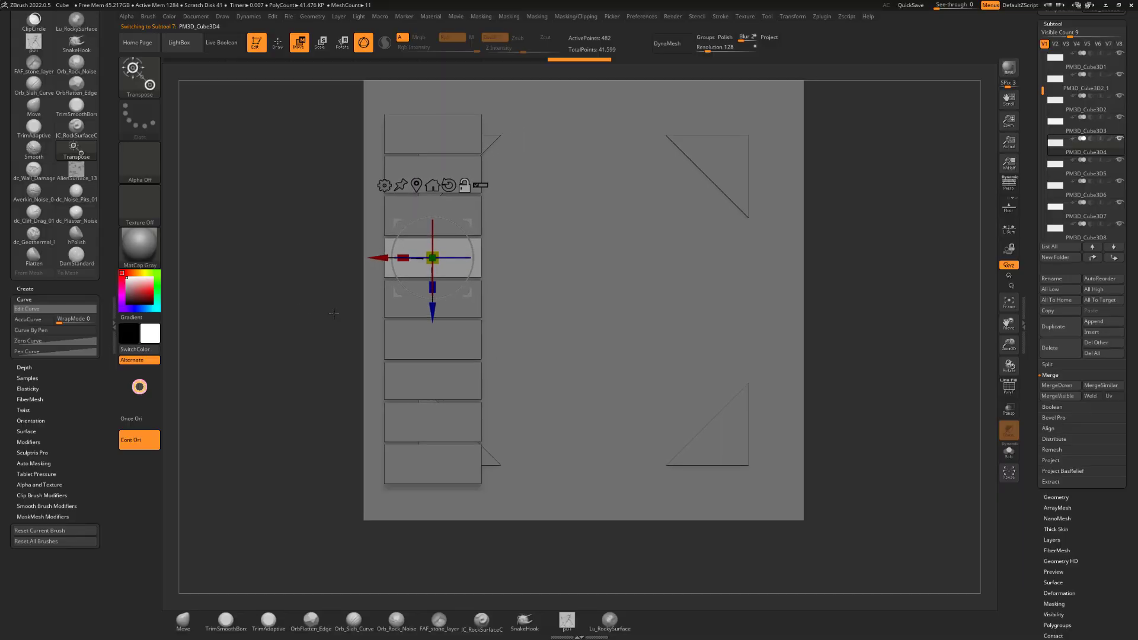
pyautogui.press('b')
pyautogui.press('m')
pyautogui.press('v')
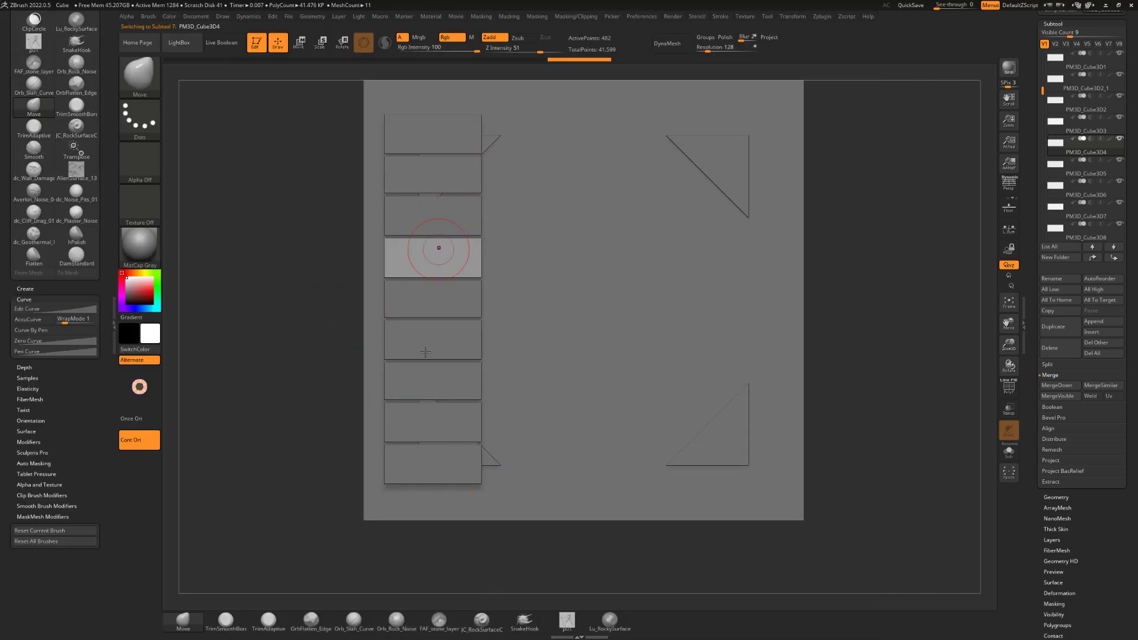
pyautogui.keyDown('alt'); pyautogui.moveTo(341, 284); pyautogui.dragTo(340, 303); pyautogui.keyUp('alt')
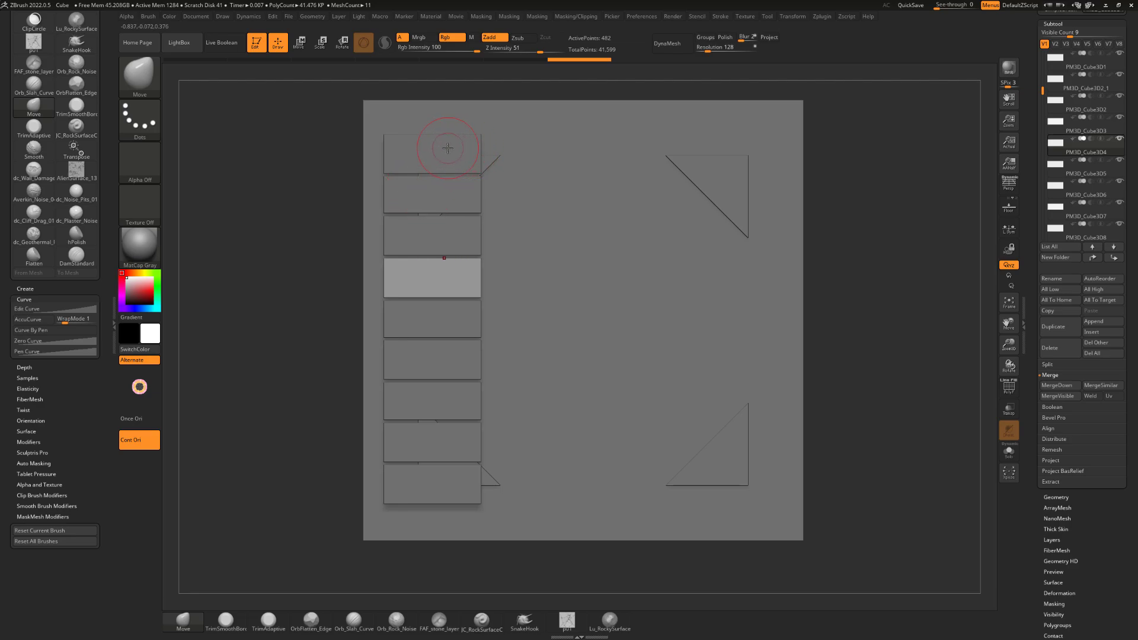
pyautogui.keyDown('alt'); pyautogui.click(422, 186); pyautogui.keyUp('alt')
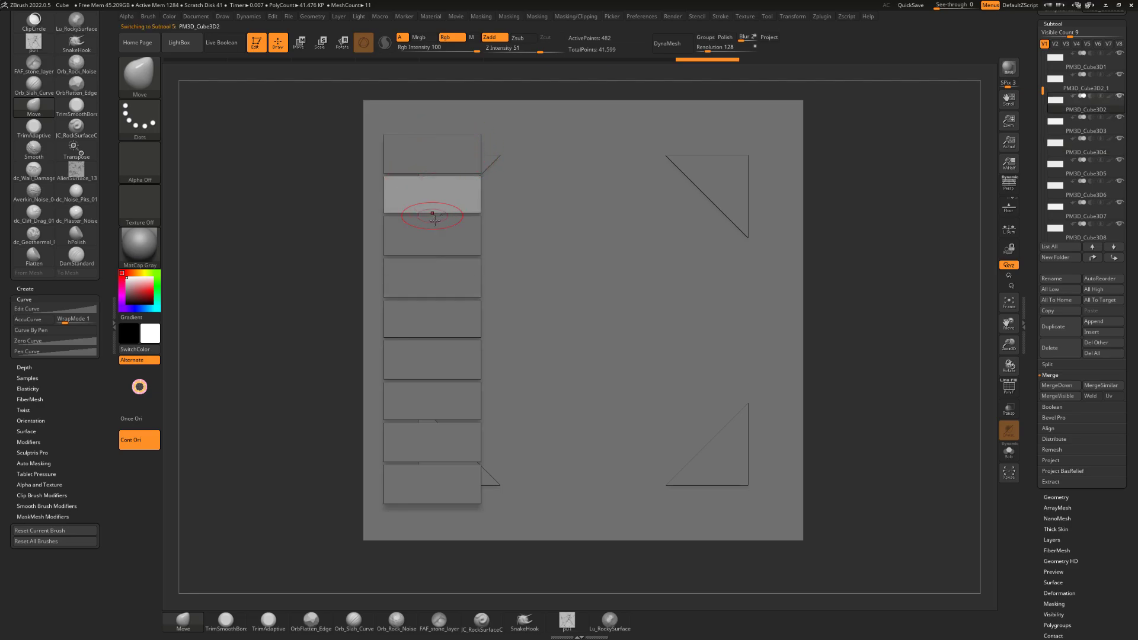
pyautogui.press('w')
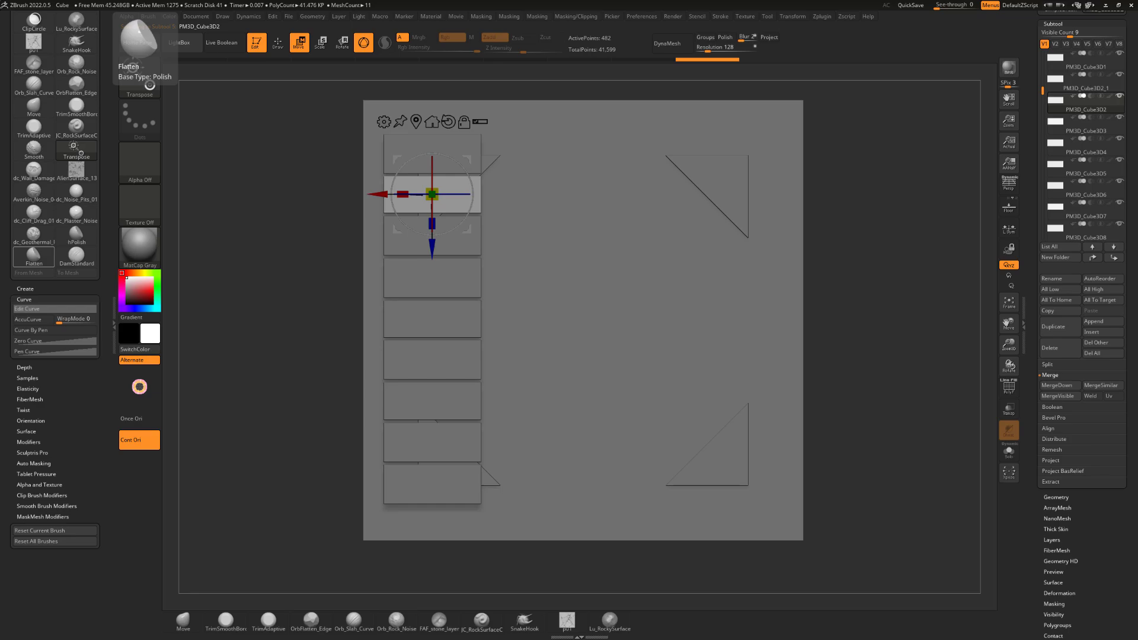
# Bring up the reference image board, zoom in on the red brick wall photo and capture its brickwork area.
pyautogui.moveTo(0, 335); pyautogui.dragTo(442, 317, button='right')
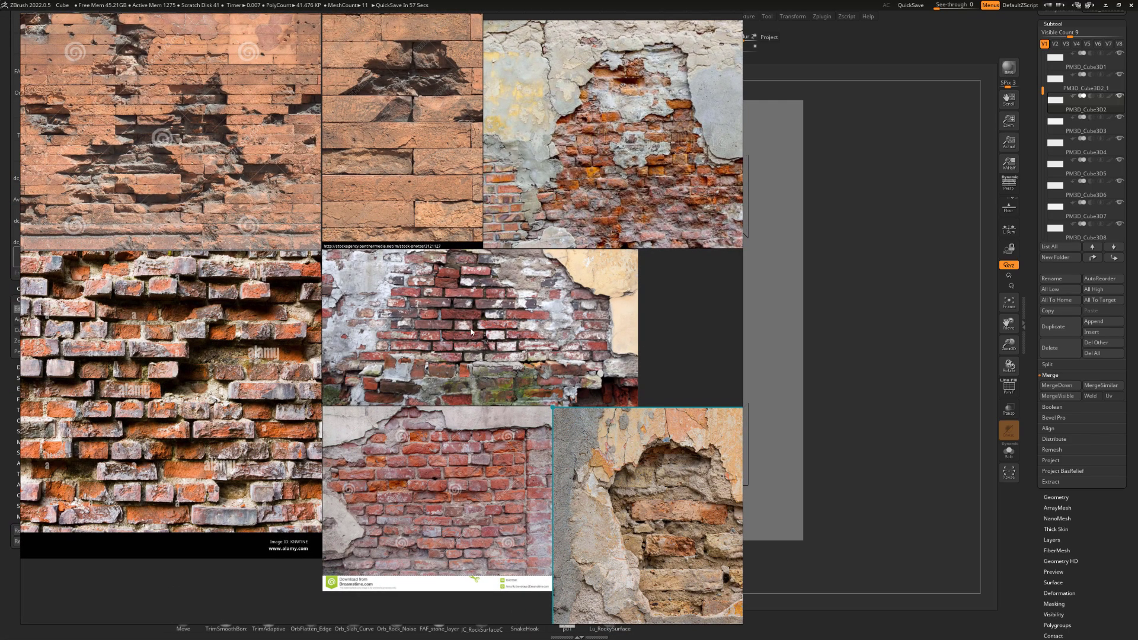
pyautogui.scroll(6, 471, 331)
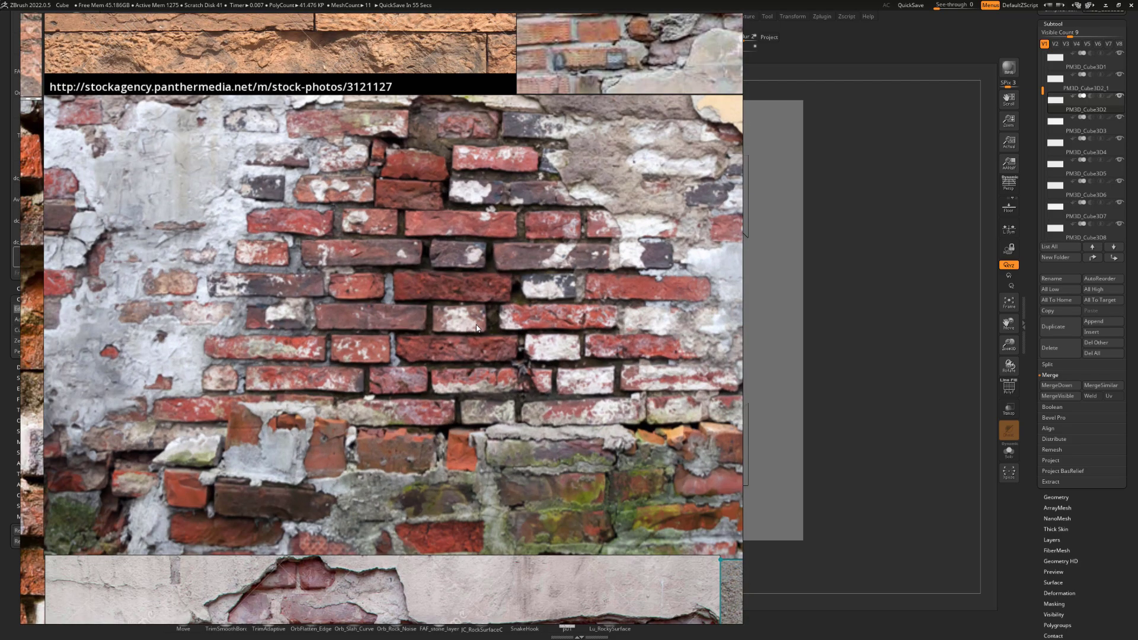
pyautogui.press('Print')
pyautogui.moveTo(194, 119); pyautogui.dragTo(746, 532)
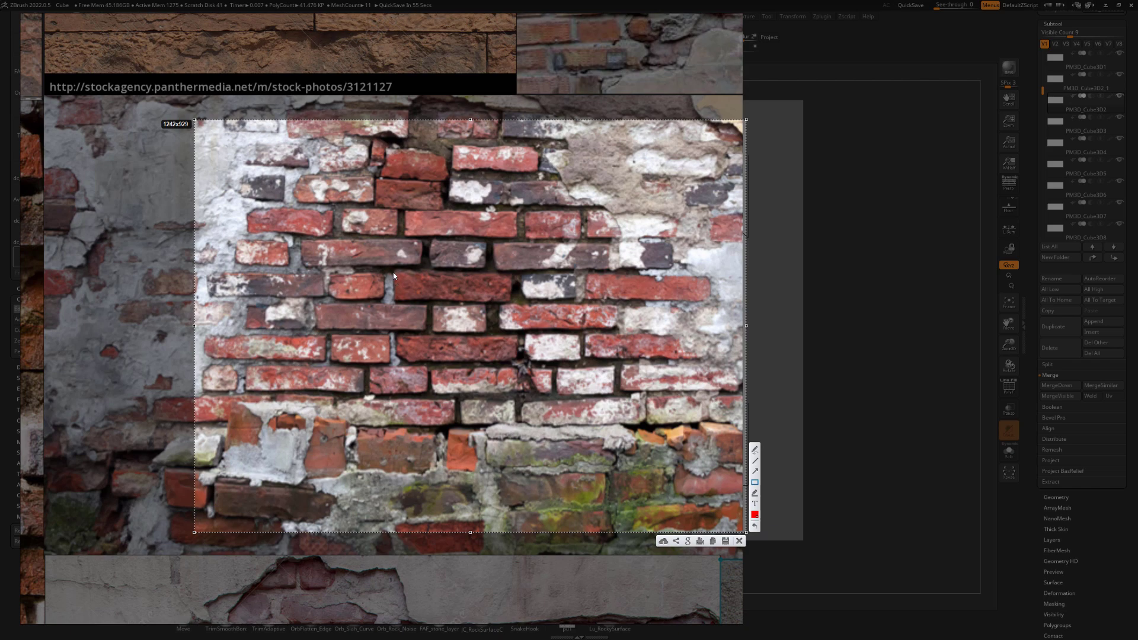
# Outline six bricks over three neighbouring rows in red to study their stagger, copy the capture and dismiss the reference board.
pyautogui.moveTo(392, 272); pyautogui.dragTo(511, 304)
pyautogui.moveTo(314, 302); pyautogui.dragTo(429, 331)
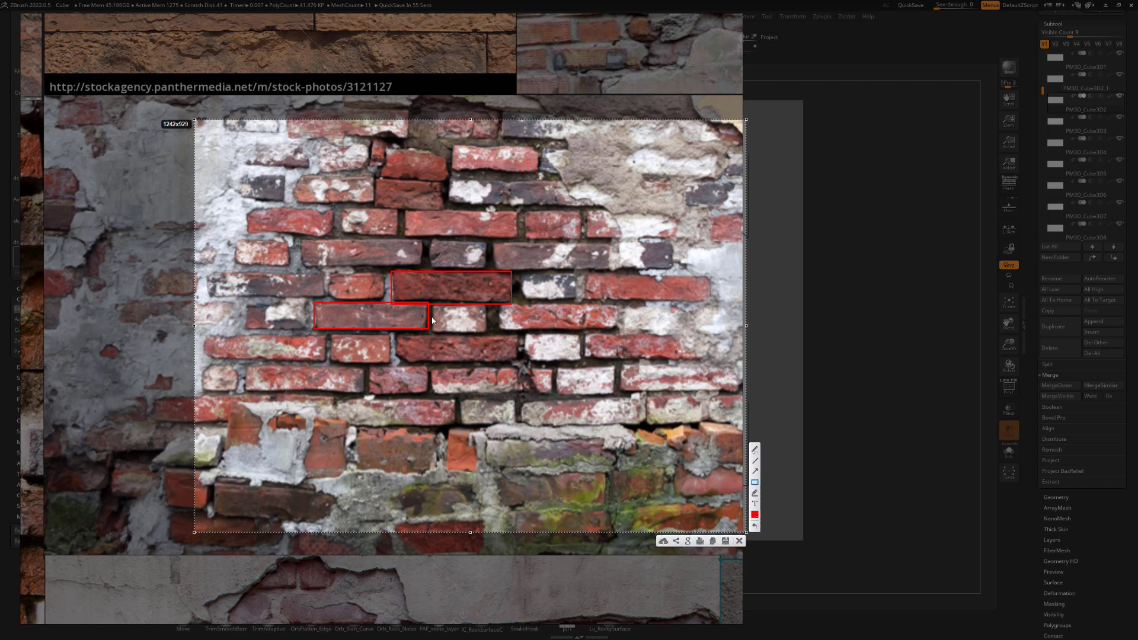
pyautogui.moveTo(431, 302)
pyautogui.mouseDown()
pyautogui.moveTo(485, 330)
pyautogui.moveTo(534, 315)
pyautogui.moveTo(611, 327)
pyautogui.mouseUp()
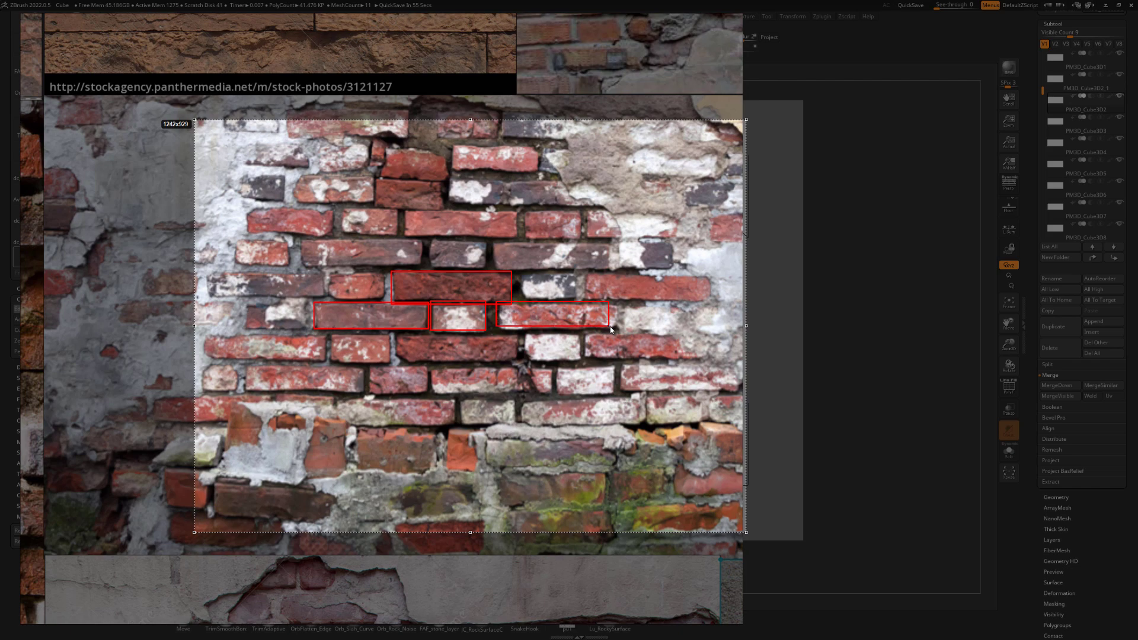
pyautogui.moveTo(432, 238); pyautogui.dragTo(489, 275)
pyautogui.moveTo(304, 239); pyautogui.dragTo(426, 270)
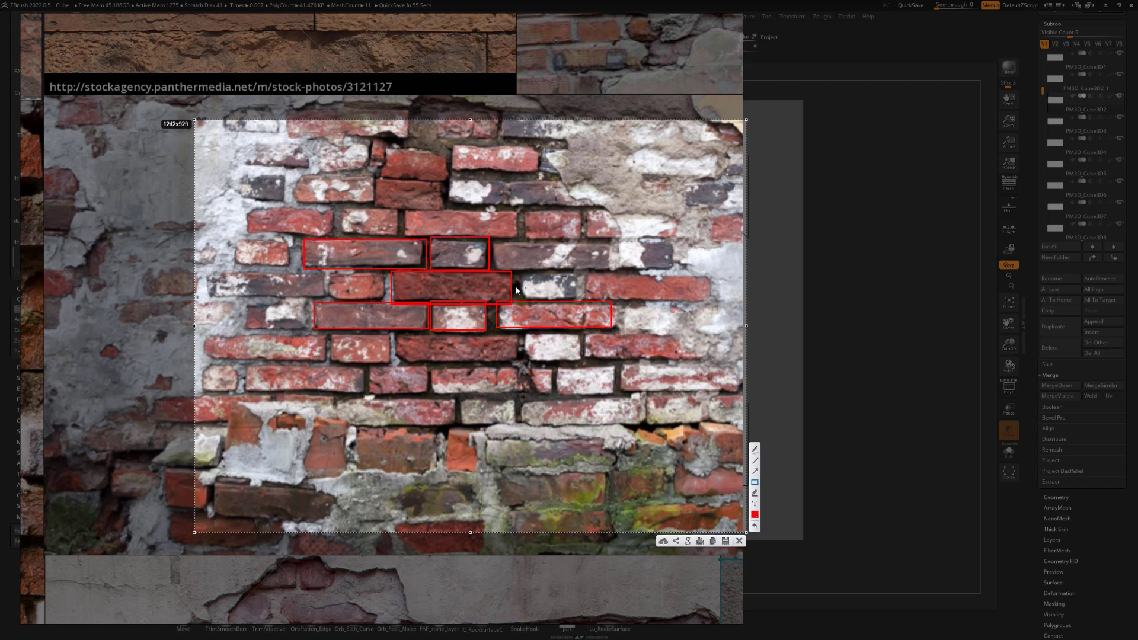
pyautogui.hotkey('ctrl', 'c')
pyautogui.moveTo(574, 314); pyautogui.dragTo(0, 318, button='right')
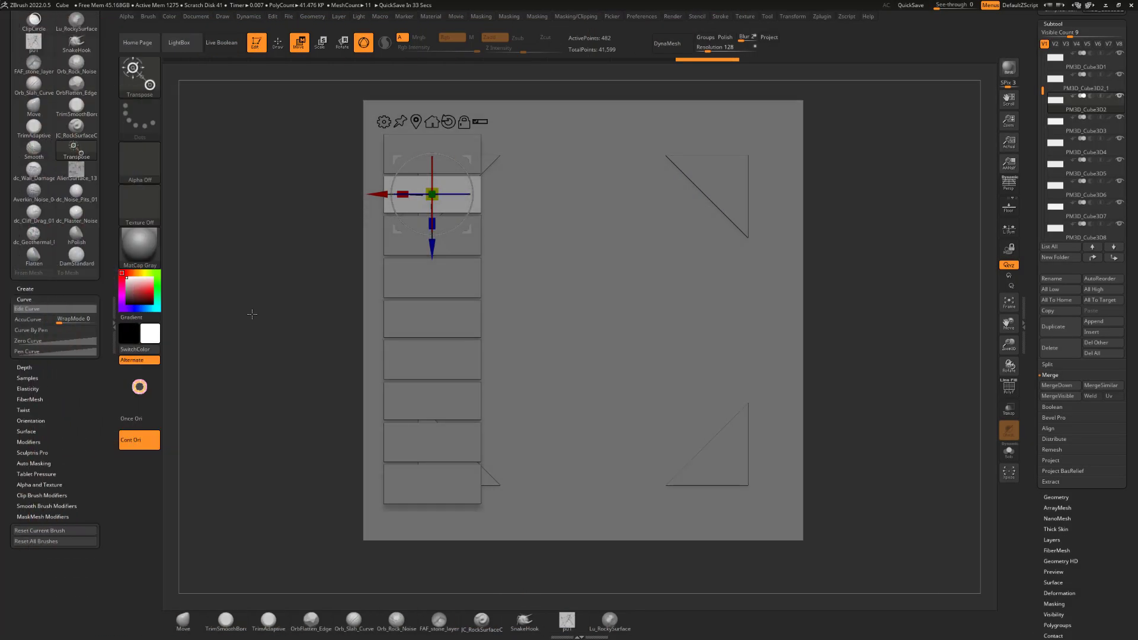
# Stagger the upper column by shifting the second brick left over the plane's edge, the third right and the fourth left.
pyautogui.moveTo(378, 194); pyautogui.dragTo(334, 191)
pyautogui.click(392, 236)
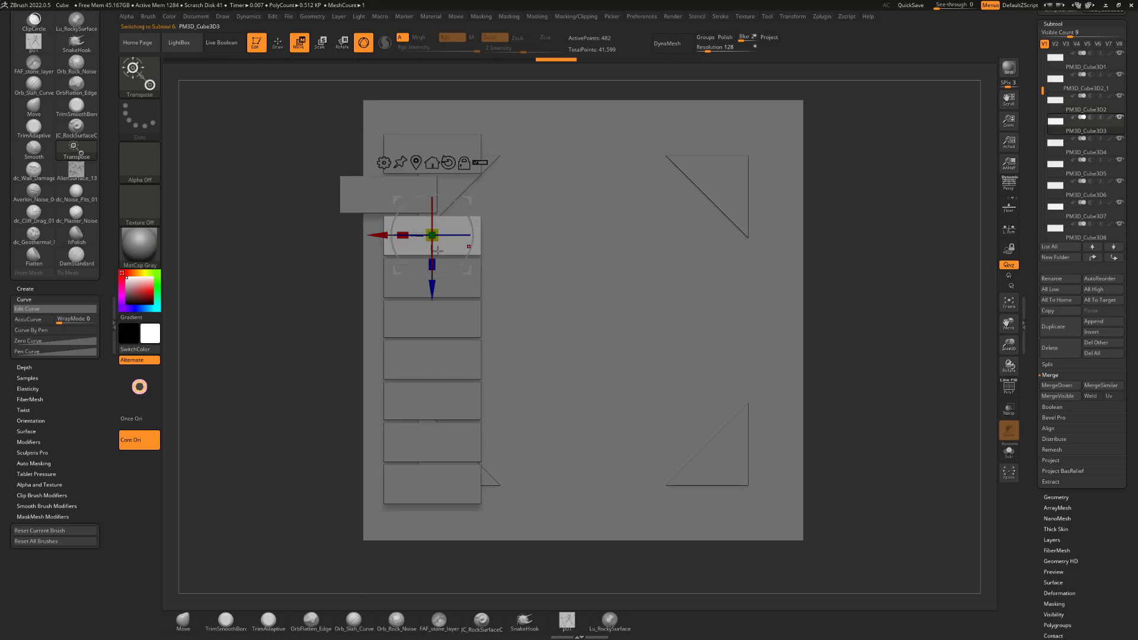
pyautogui.moveTo(374, 235); pyautogui.dragTo(391, 237)
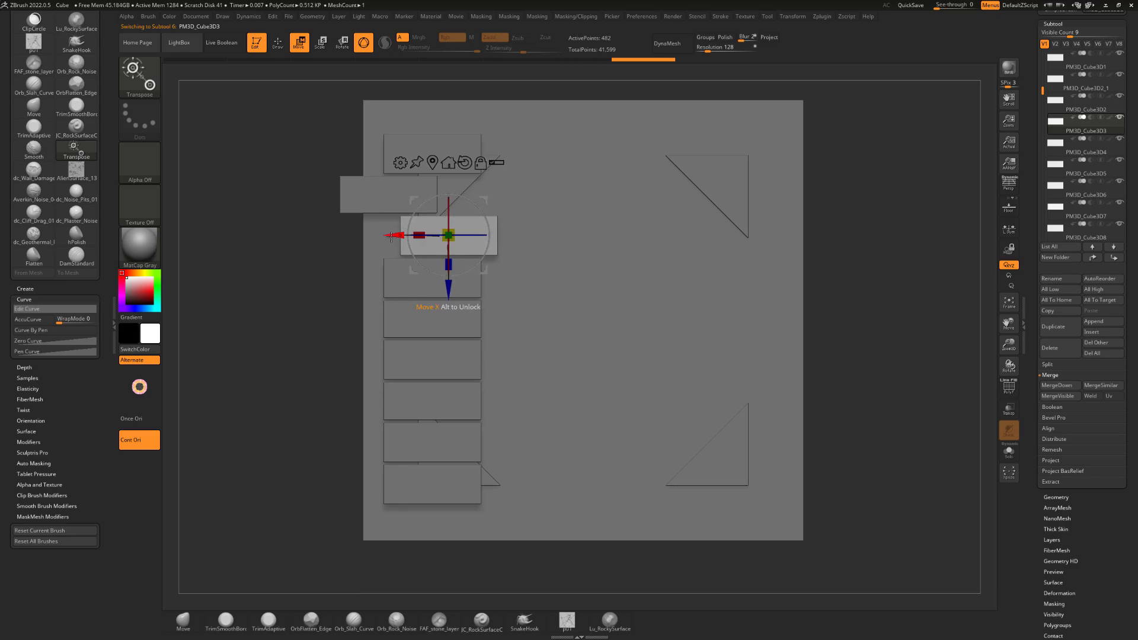
pyautogui.keyDown('alt'); pyautogui.click(453, 287); pyautogui.keyUp('alt')
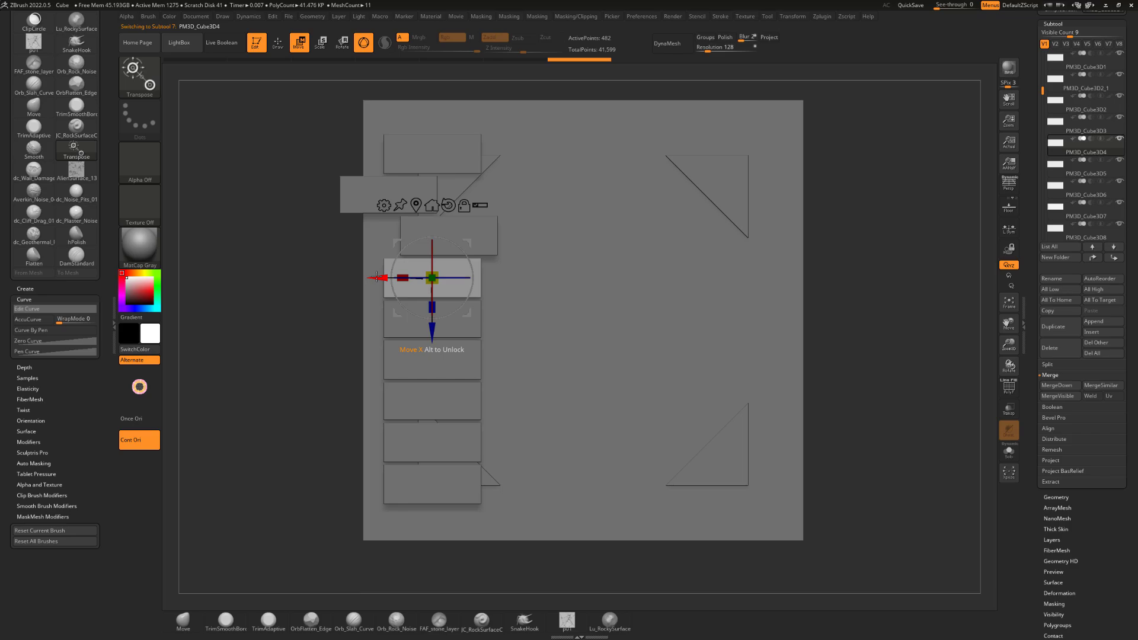
pyautogui.moveTo(381, 278); pyautogui.dragTo(363, 279)
# Stagger the lower column by shifting the fifth brick right and the sixth and eighth bricks left.
pyautogui.click(471, 332)
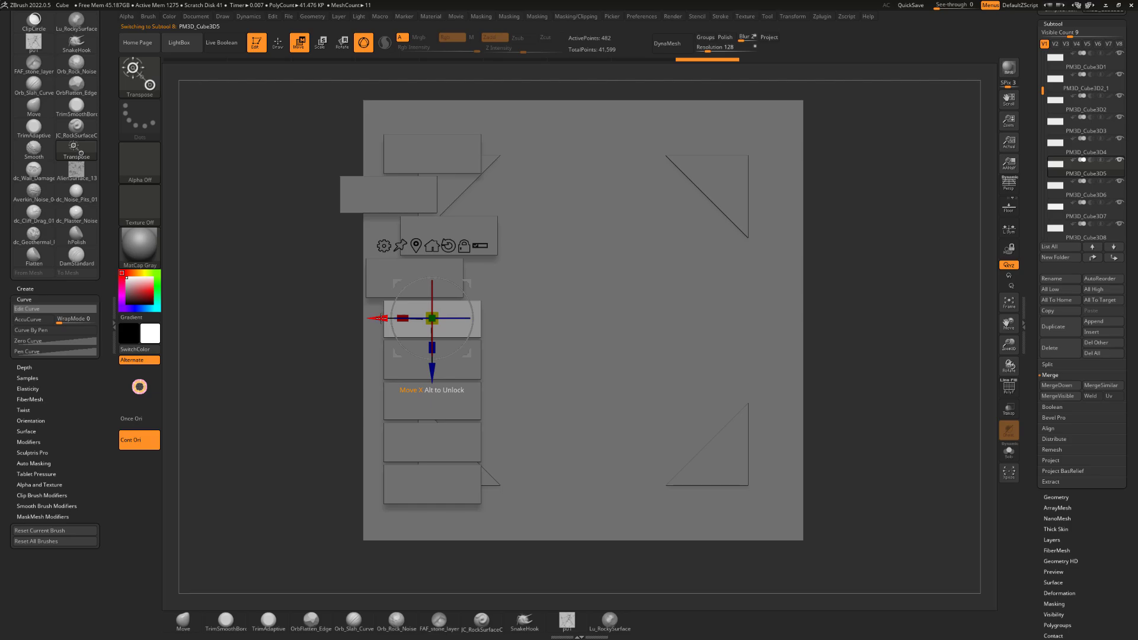
pyautogui.moveTo(380, 319); pyautogui.dragTo(356, 361)
pyautogui.click(409, 362)
pyautogui.click(400, 404)
pyautogui.moveTo(383, 400)
pyautogui.mouseDown()
pyautogui.moveTo(408, 399)
pyautogui.moveTo(383, 399)
pyautogui.mouseUp()
pyautogui.click(392, 443)
pyautogui.moveTo(380, 442); pyautogui.dragTo(345, 443)
pyautogui.press('q')
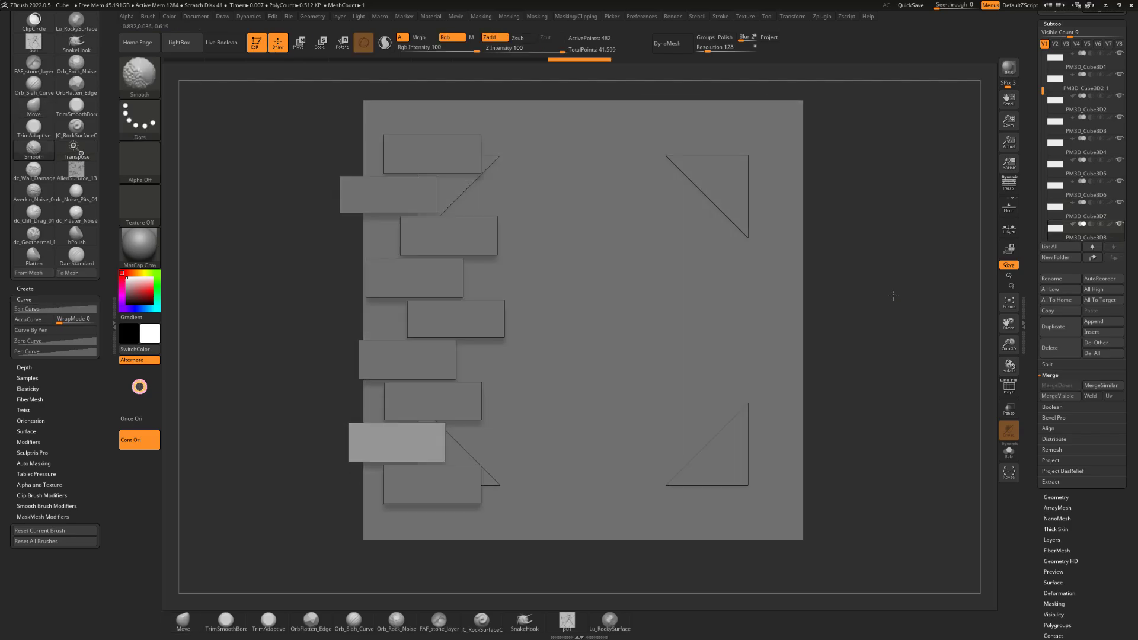
pyautogui.keyDown('shift'); pyautogui.moveTo(894, 296); pyautogui.dragTo(888, 297); pyautogui.keyUp('shift')
pyautogui.keyDown('alt'); pyautogui.moveTo(303, 257); pyautogui.dragTo(306, 273); pyautogui.keyUp('alt')
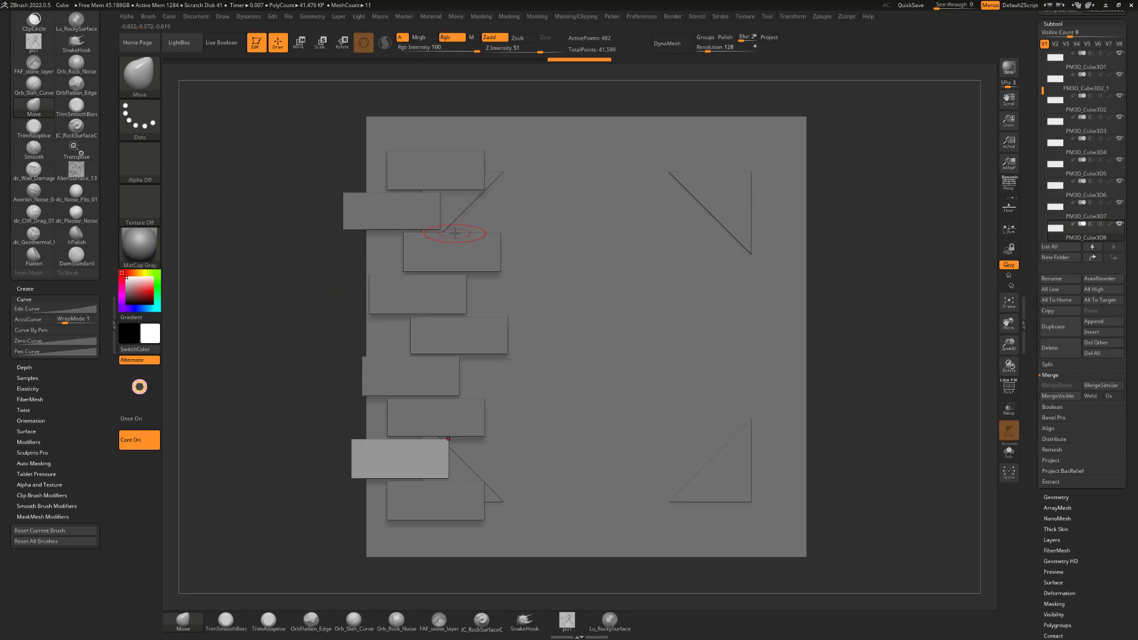
# Narrow the eighth and third bricks and adjust their horizontal positions in the column.
pyautogui.press('w')
pyautogui.moveTo(370, 459)
pyautogui.mouseDown()
pyautogui.moveTo(383, 453)
pyautogui.moveTo(355, 458)
pyautogui.mouseUp()
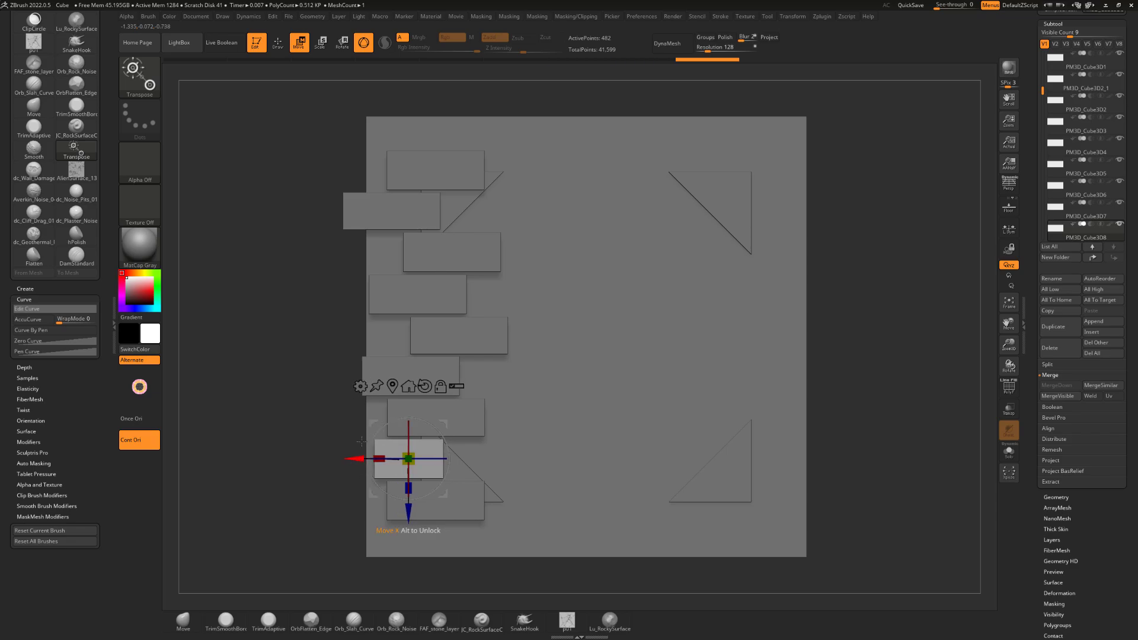
pyautogui.keyDown('alt'); pyautogui.click(423, 256); pyautogui.keyUp('alt')
pyautogui.moveTo(423, 251); pyautogui.dragTo(435, 251)
pyautogui.moveTo(394, 251); pyautogui.dragTo(384, 253)
# Widen the fifth brick slightly and narrow the second brick, keeping it overlapping the plane's left edge.
pyautogui.moveTo(306, 374)
pyautogui.keyDown('alt'); pyautogui.mouseDown()
pyautogui.moveTo(315, 355)
pyautogui.moveTo(312, 372)
pyautogui.mouseUp(); pyautogui.keyUp('alt')
pyautogui.keyDown('alt'); pyautogui.click(437, 336); pyautogui.keyUp('alt')
pyautogui.moveTo(436, 333); pyautogui.dragTo(433, 318)
pyautogui.keyDown('alt'); pyautogui.click(396, 208); pyautogui.keyUp('alt')
pyautogui.moveTo(369, 209); pyautogui.dragTo(354, 209)
pyautogui.keyDown('alt'); pyautogui.moveTo(327, 375); pyautogui.dragTo(311, 340); pyautogui.keyUp('alt')
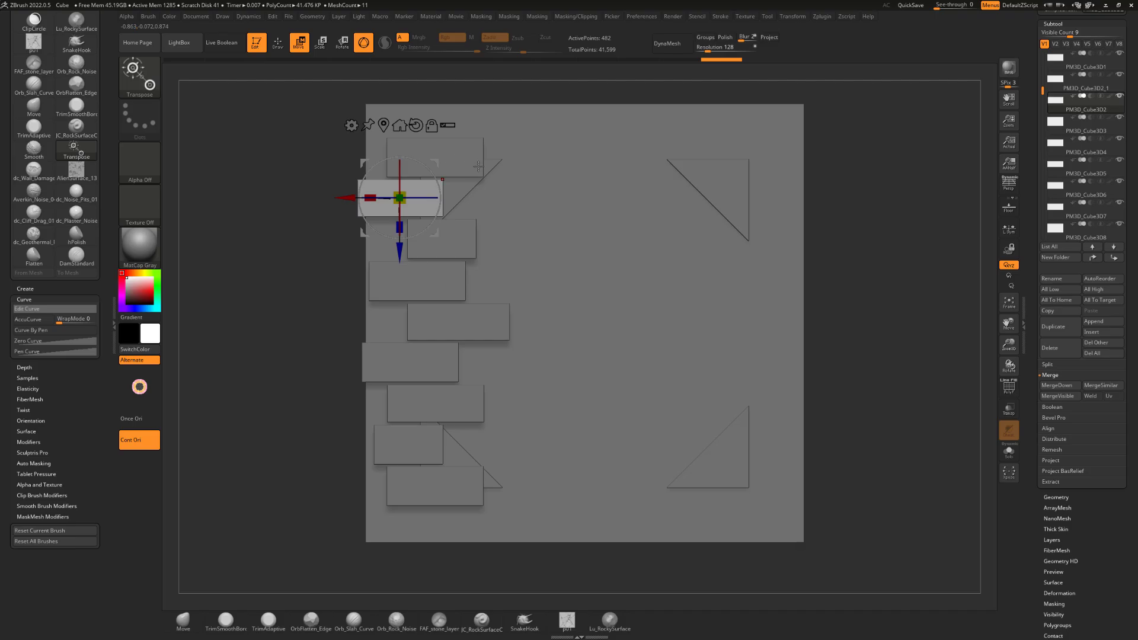
pyautogui.press('Print')
pyautogui.moveTo(557, 96)
pyautogui.mouseDown()
pyautogui.moveTo(520, 300)
pyautogui.moveTo(320, 564)
pyautogui.mouseUp()
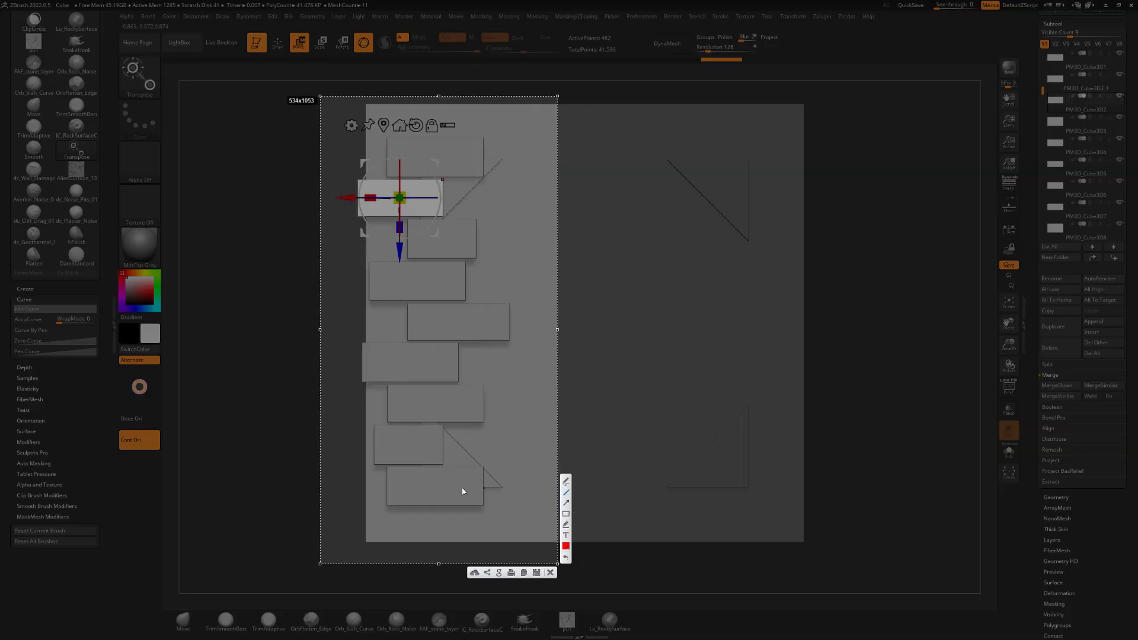
pyautogui.moveTo(421, 494); pyautogui.dragTo(417, 382)
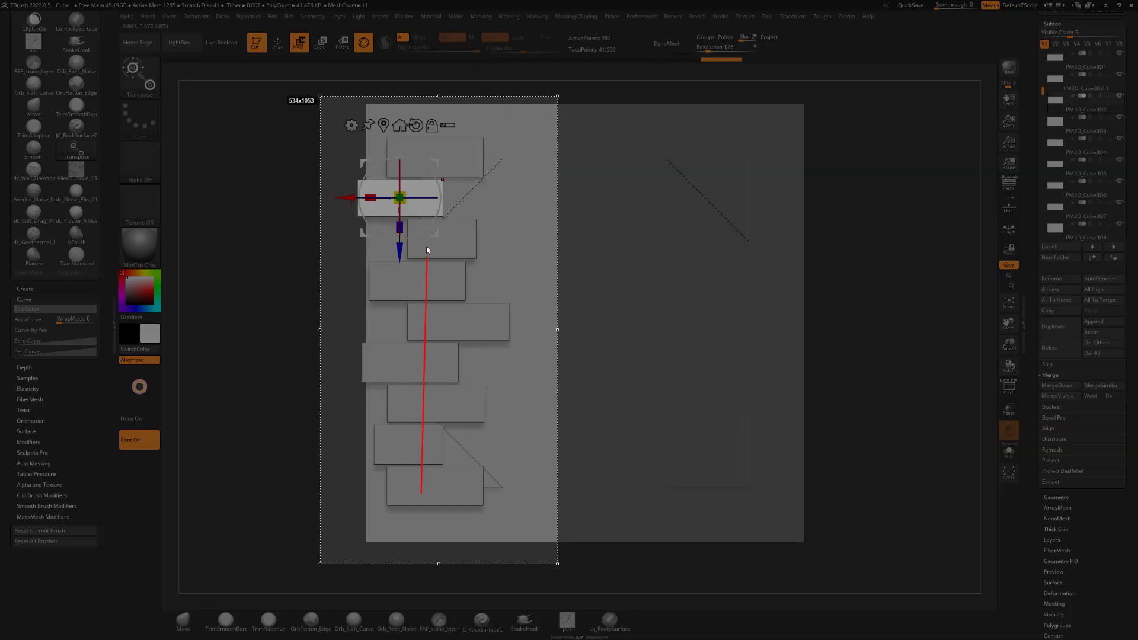
pyautogui.moveTo(430, 146); pyautogui.dragTo(421, 142)
pyautogui.press('Escape')
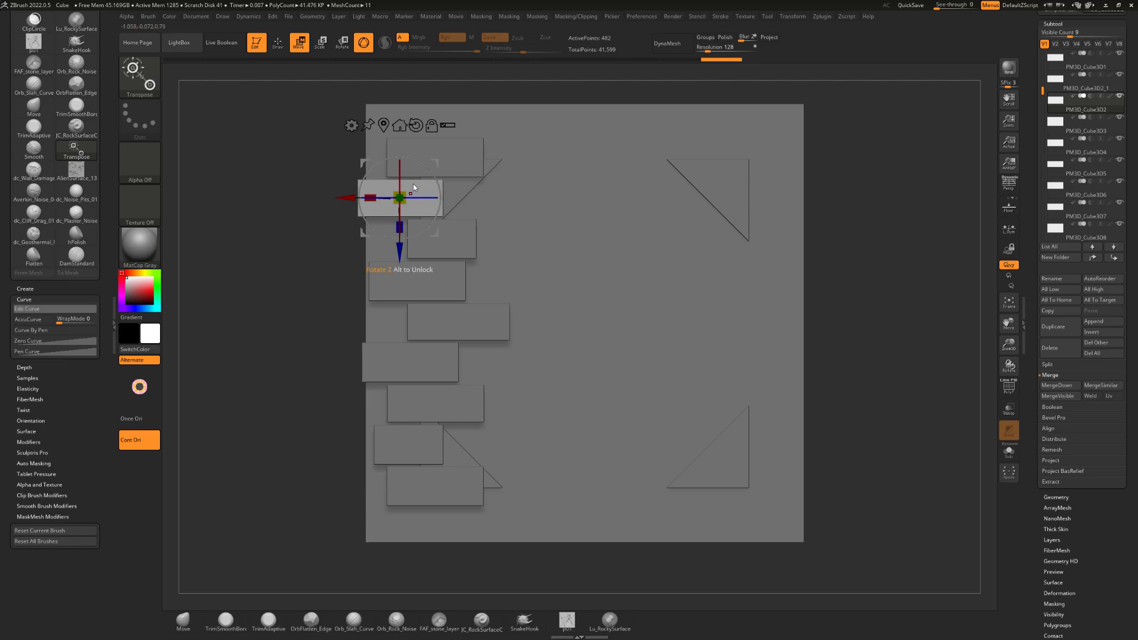
# Copy the second, top, third and fourth bricks horizontally across to matching positions at the plane's right edge.
pyautogui.keyDown('ctrl'); pyautogui.moveTo(345, 195); pyautogui.dragTo(685, 203); pyautogui.keyUp('ctrl')
pyautogui.keyDown('alt'); pyautogui.click(462, 159); pyautogui.keyUp('alt')
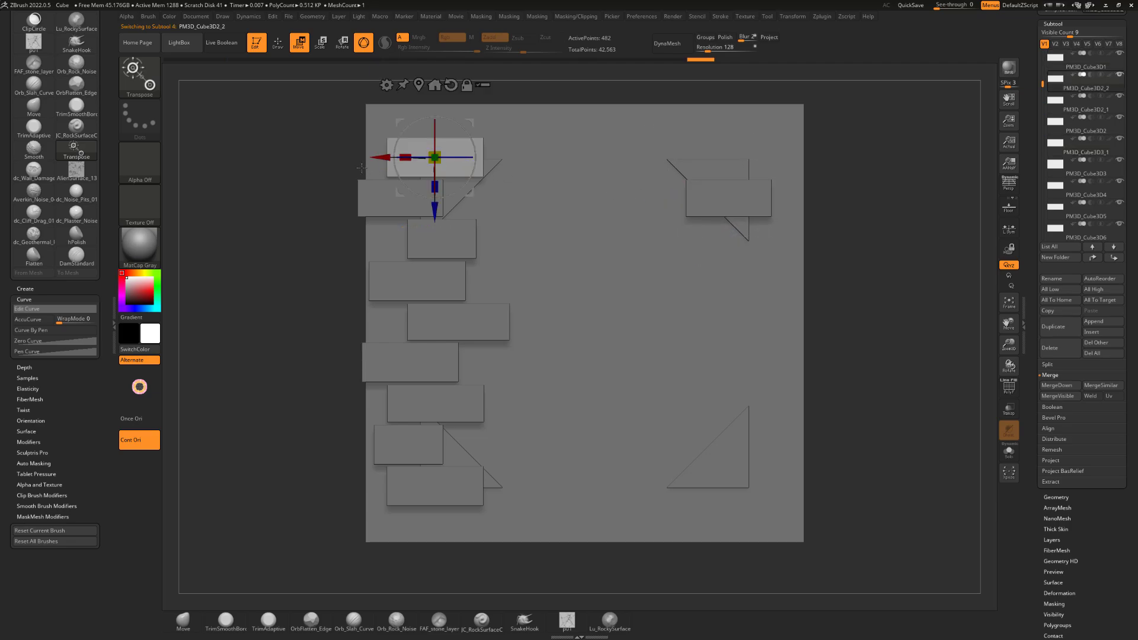
pyautogui.keyDown('ctrl'); pyautogui.moveTo(378, 172); pyautogui.dragTo(710, 174); pyautogui.keyUp('ctrl')
pyautogui.keyDown('alt'); pyautogui.click(437, 232); pyautogui.keyUp('alt')
pyautogui.keyDown('ctrl'); pyautogui.moveTo(397, 247); pyautogui.dragTo(726, 248); pyautogui.keyUp('ctrl')
pyautogui.keyDown('alt'); pyautogui.click(415, 280); pyautogui.keyUp('alt')
pyautogui.keyDown('ctrl'); pyautogui.moveTo(373, 285); pyautogui.dragTo(702, 285); pyautogui.keyUp('ctrl')
# Copy the fifth to ninth bricks horizontally across to complete the matching column at the plane's right edge.
pyautogui.keyDown('alt'); pyautogui.click(454, 322); pyautogui.keyUp('alt')
pyautogui.keyDown('ctrl'); pyautogui.moveTo(411, 314); pyautogui.dragTo(738, 314); pyautogui.keyUp('ctrl')
pyautogui.keyDown('alt'); pyautogui.click(415, 362); pyautogui.keyUp('alt')
pyautogui.keyDown('ctrl'); pyautogui.moveTo(364, 361); pyautogui.dragTo(691, 361); pyautogui.keyUp('ctrl')
pyautogui.keyDown('alt'); pyautogui.click(436, 404); pyautogui.keyUp('alt')
pyautogui.keyDown('ctrl'); pyautogui.moveTo(386, 403); pyautogui.dragTo(713, 403); pyautogui.keyUp('ctrl')
pyautogui.keyDown('alt'); pyautogui.click(409, 444); pyautogui.keyUp('alt')
pyautogui.keyDown('ctrl'); pyautogui.moveTo(357, 446); pyautogui.dragTo(690, 457); pyautogui.keyUp('ctrl')
pyautogui.keyDown('alt'); pyautogui.click(433, 486); pyautogui.keyUp('alt')
pyautogui.keyDown('ctrl'); pyautogui.moveTo(371, 486); pyautogui.dragTo(699, 486); pyautogui.keyUp('ctrl')
# Duplicate the top brick of the left column and place the copy beside it in the top row.
pyautogui.moveTo(877, 258); pyautogui.dragTo(890, 233)
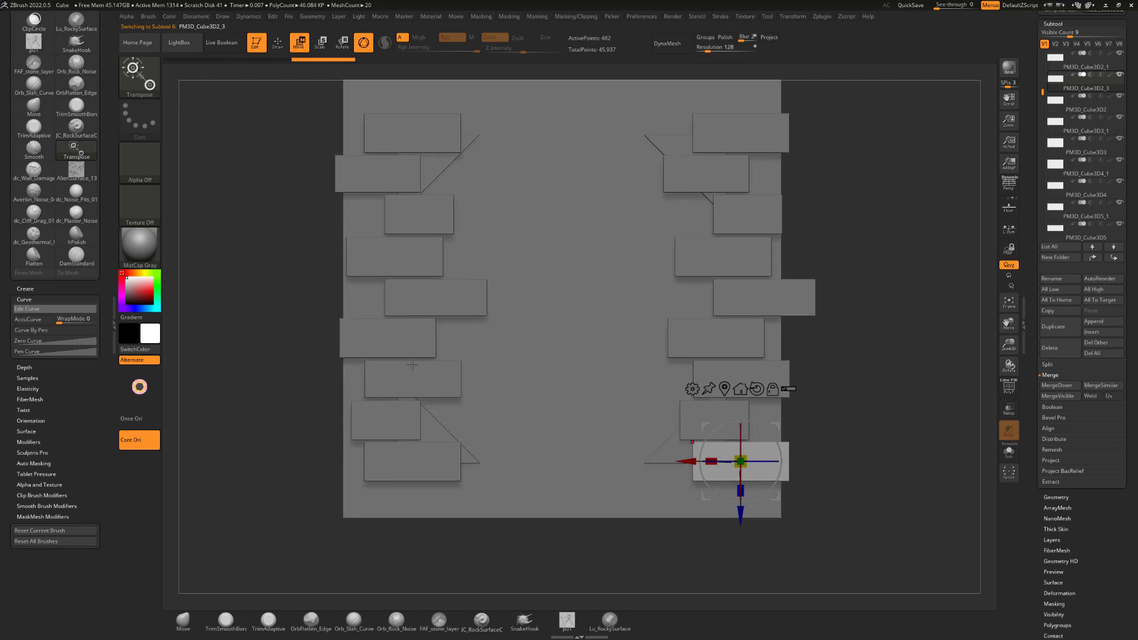
pyautogui.keyDown('alt'); pyautogui.moveTo(870, 174); pyautogui.dragTo(866, 208); pyautogui.keyUp('alt')
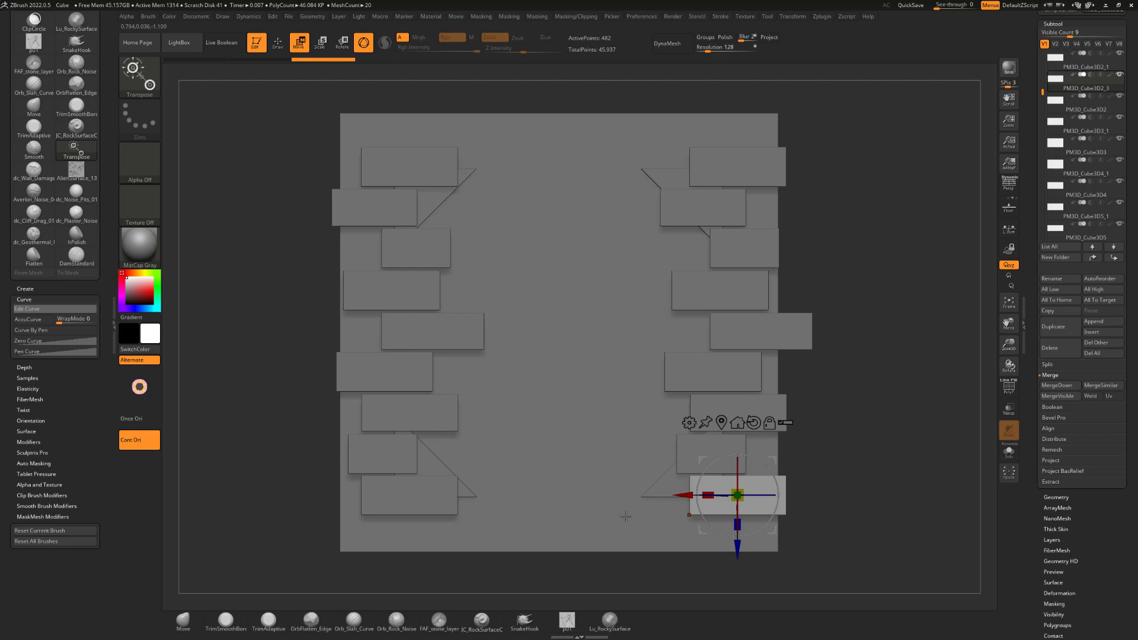
pyautogui.click(377, 173)
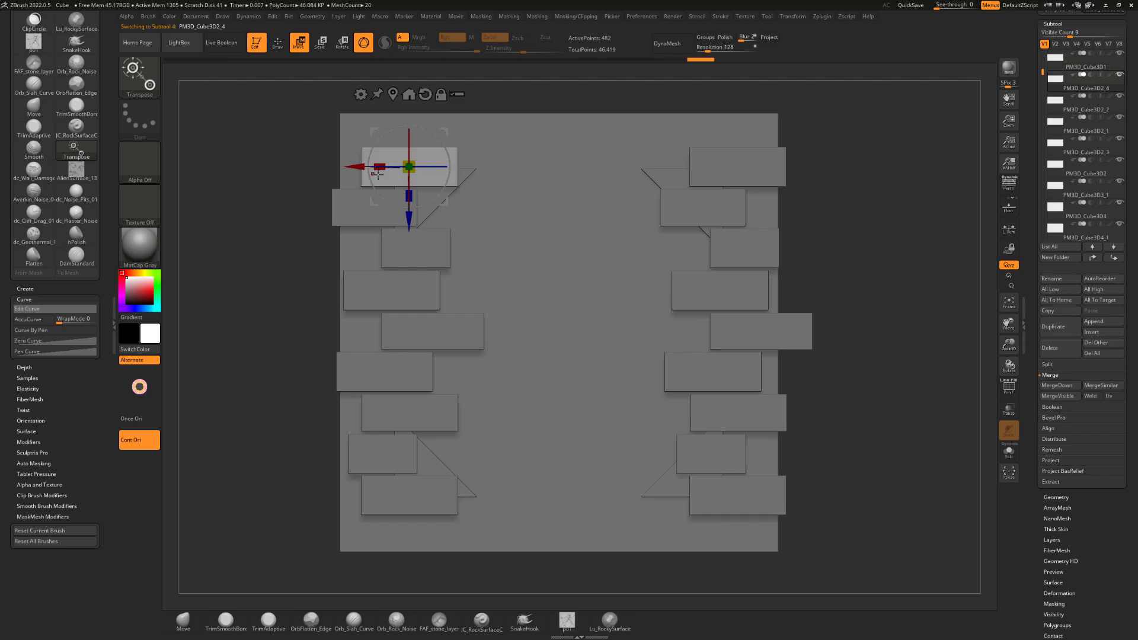
pyautogui.moveTo(354, 165); pyautogui.dragTo(456, 167)
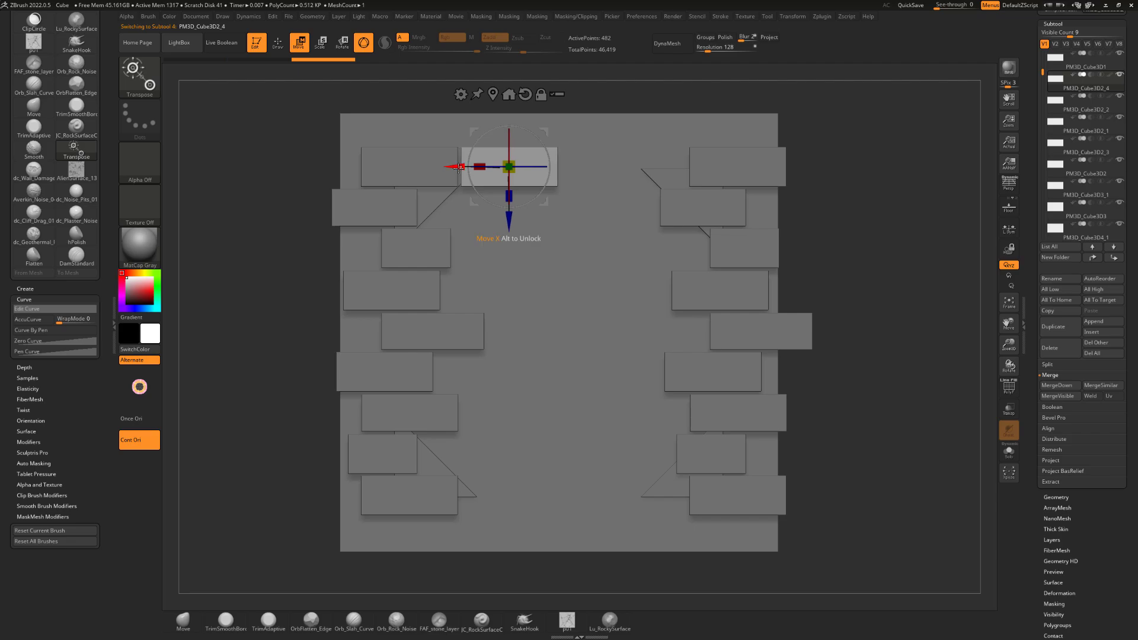
# Duplicate the top row's second brick, place the copy beside it as the third brick, and make the copy narrower.
pyautogui.keyDown('ctrl'); pyautogui.click(457, 166); pyautogui.keyUp('ctrl')
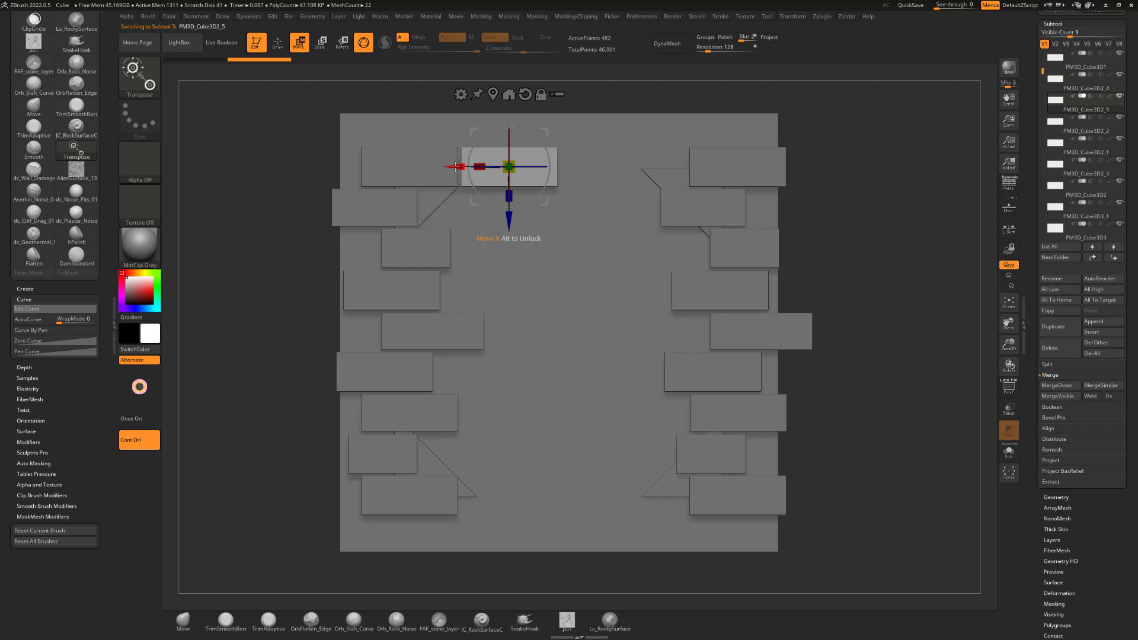
pyautogui.moveTo(455, 167); pyautogui.dragTo(540, 166)
pyautogui.press('r')
pyautogui.moveTo(594, 195); pyautogui.dragTo(594, 192)
# Narrow the second brick of the top row slightly and shift the third brick toward it to close the gap.
pyautogui.keyDown('alt'); pyautogui.click(505, 177); pyautogui.keyUp('alt')
pyautogui.moveTo(509, 196); pyautogui.dragTo(517, 199)
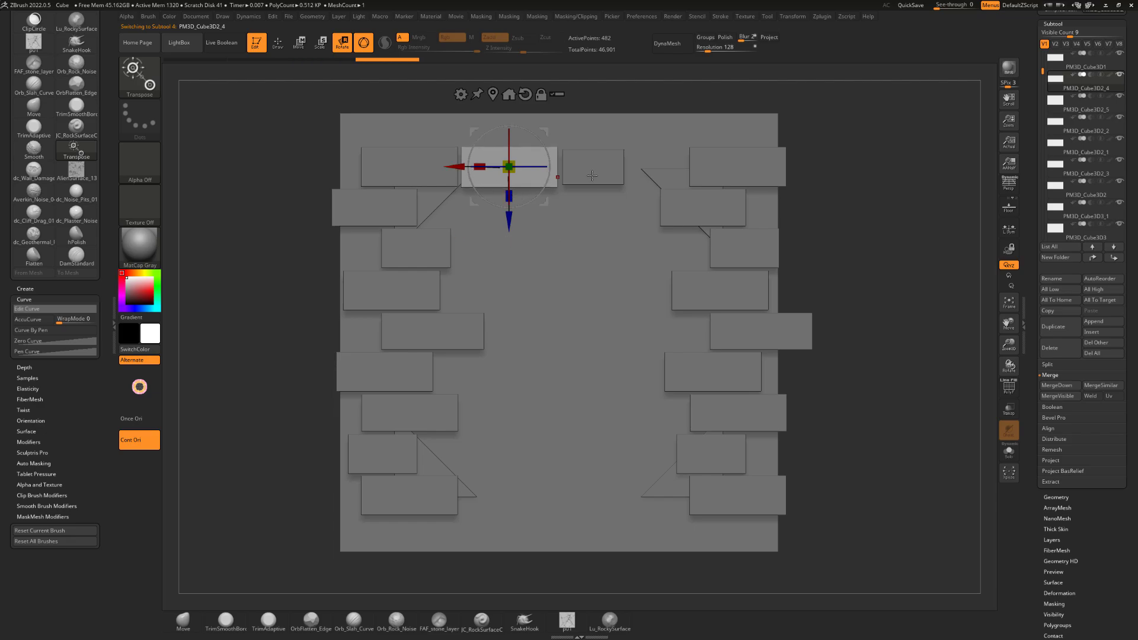
pyautogui.keyDown('alt'); pyautogui.click(591, 177); pyautogui.keyUp('alt')
pyautogui.moveTo(594, 195); pyautogui.dragTo(593, 200)
pyautogui.keyDown('alt'); pyautogui.click(479, 163); pyautogui.keyUp('alt')
pyautogui.keyDown('alt'); pyautogui.click(588, 175); pyautogui.keyUp('alt')
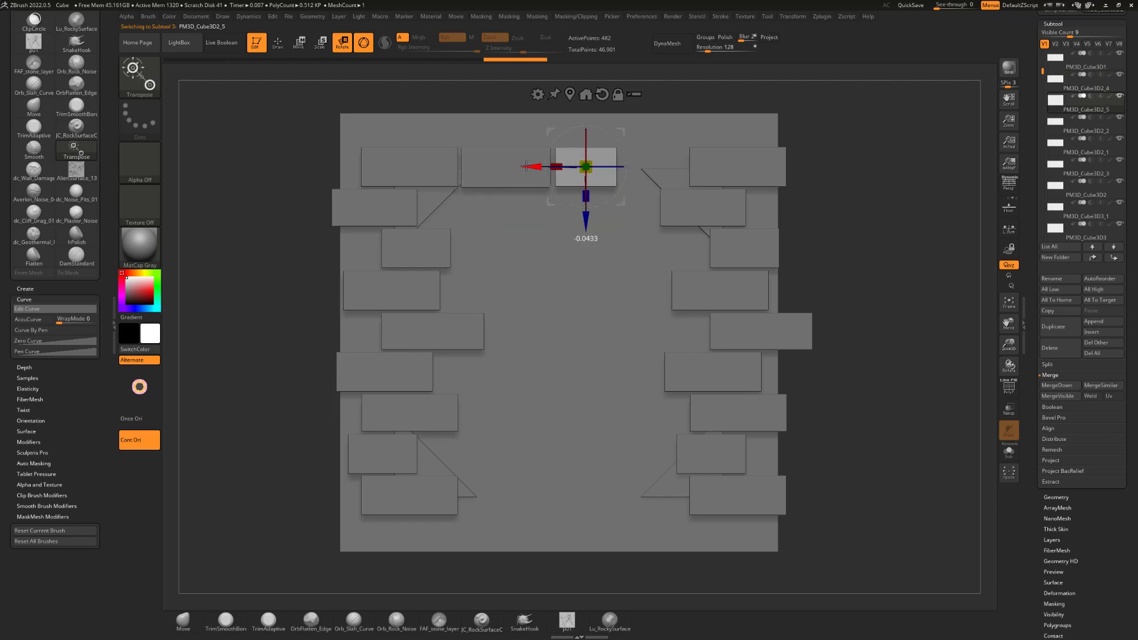
# Copy the third brick of the top row into the remaining gap as a fourth brick and fit their widths.
pyautogui.keyDown('ctrl'); pyautogui.moveTo(555, 166); pyautogui.dragTo(655, 198); pyautogui.keyUp('ctrl')
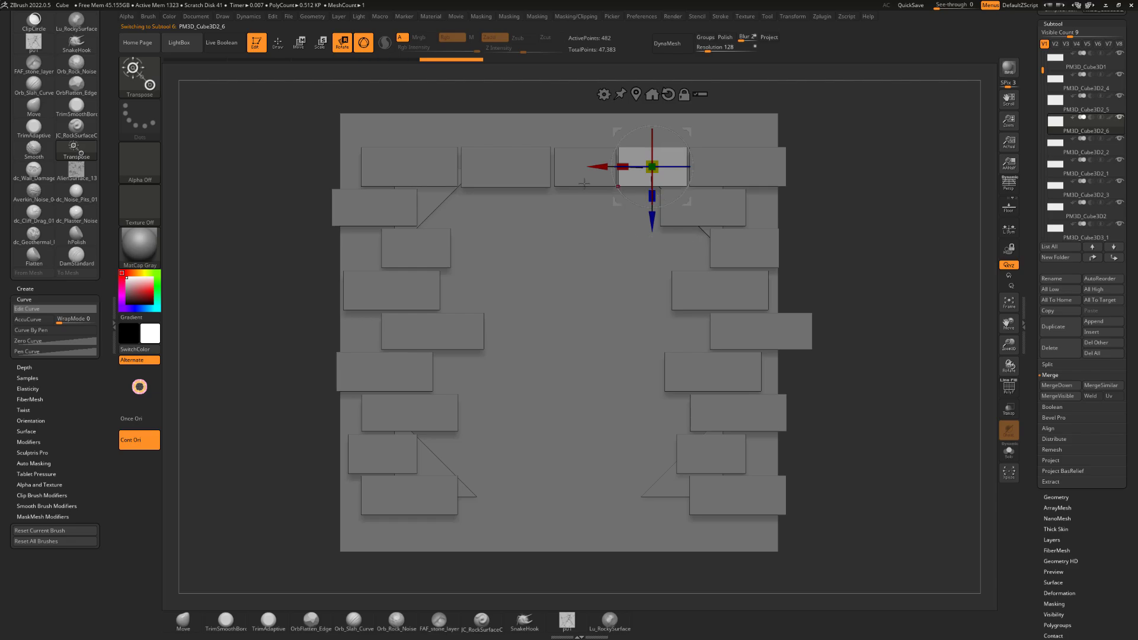
pyautogui.keyDown('alt'); pyautogui.click(588, 176); pyautogui.keyUp('alt')
pyautogui.moveTo(585, 195); pyautogui.dragTo(586, 199)
# Copy the third, second and fourth bricks of the top row straight down to fill the bottom row.
pyautogui.keyDown('ctrl'); pyautogui.moveTo(842, 245); pyautogui.dragTo(842, 227, button='right'); pyautogui.keyUp('ctrl')
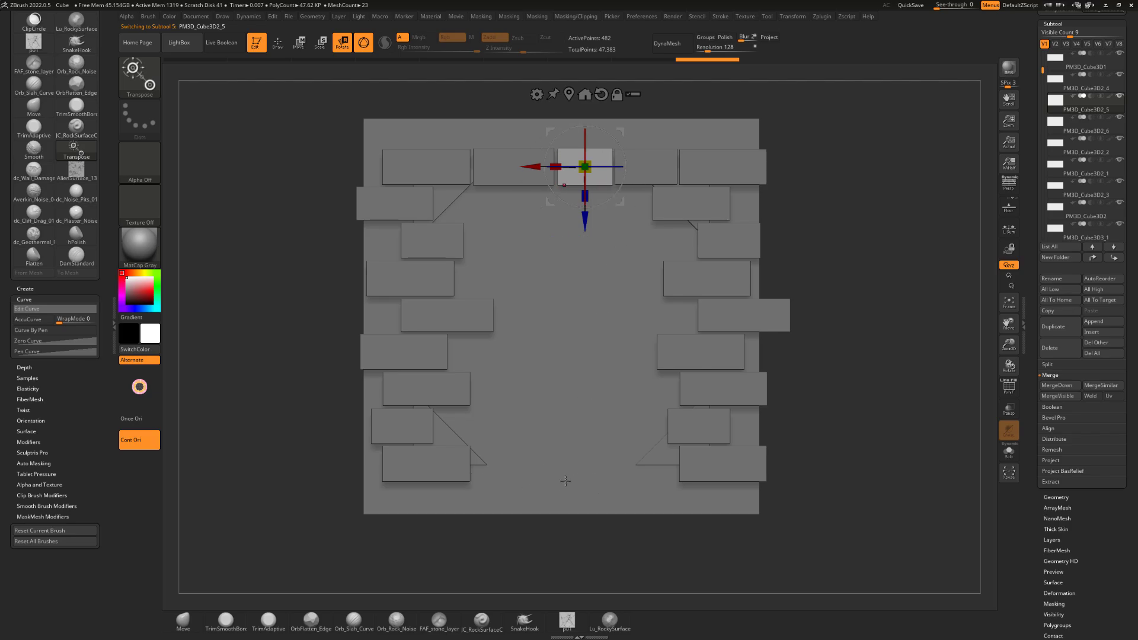
pyautogui.keyDown('ctrl'); pyautogui.moveTo(600, 217); pyautogui.dragTo(607, 516); pyautogui.keyUp('ctrl')
pyautogui.keyDown('alt'); pyautogui.click(524, 172); pyautogui.keyUp('alt')
pyautogui.keyDown('ctrl'); pyautogui.moveTo(520, 214); pyautogui.dragTo(538, 523); pyautogui.keyUp('ctrl')
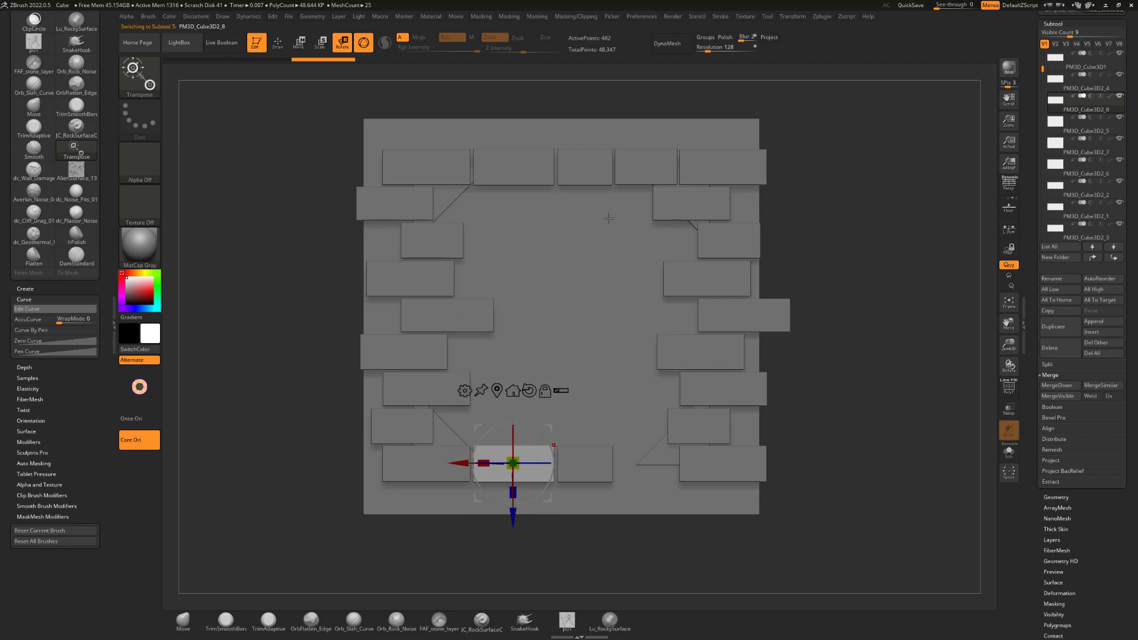
pyautogui.keyDown('alt'); pyautogui.click(645, 166); pyautogui.keyUp('alt')
pyautogui.keyDown('ctrl'); pyautogui.moveTo(645, 222); pyautogui.dragTo(676, 519); pyautogui.keyUp('ctrl')
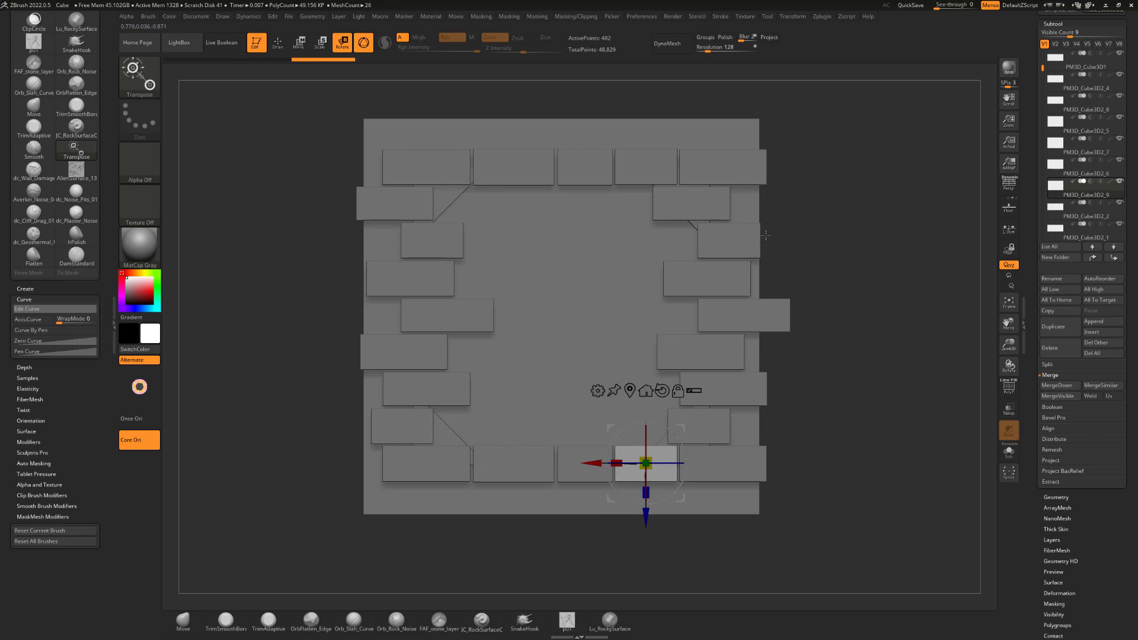
pyautogui.keyDown('alt'); pyautogui.moveTo(897, 248); pyautogui.dragTo(862, 234); pyautogui.keyUp('alt')
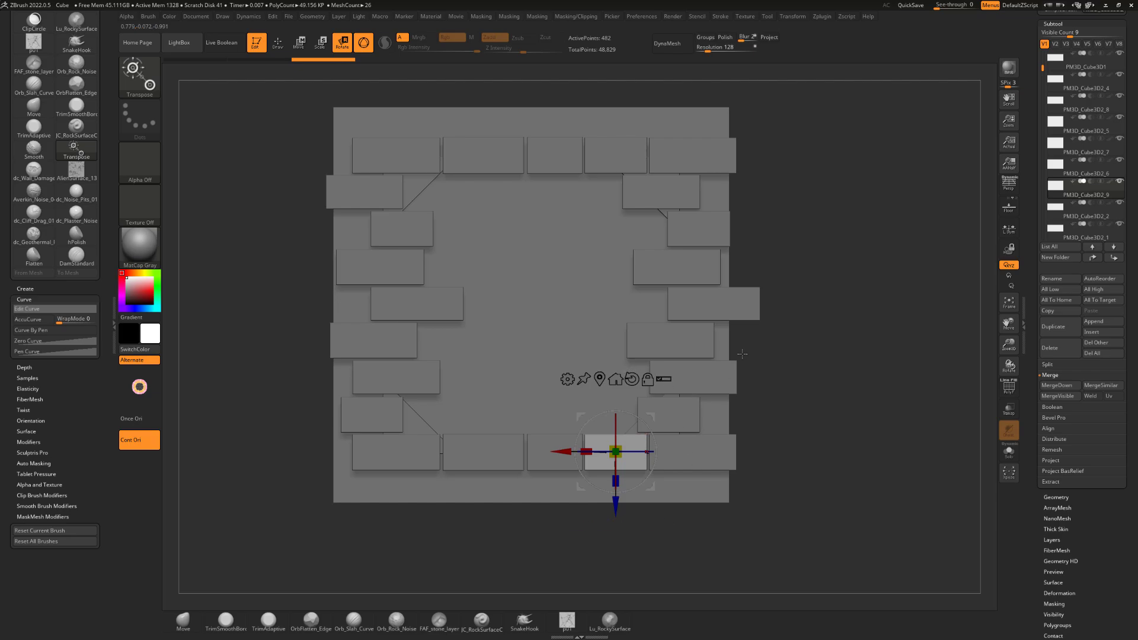
pyautogui.keyDown('alt'); pyautogui.moveTo(793, 209); pyautogui.dragTo(811, 279); pyautogui.keyUp('alt')
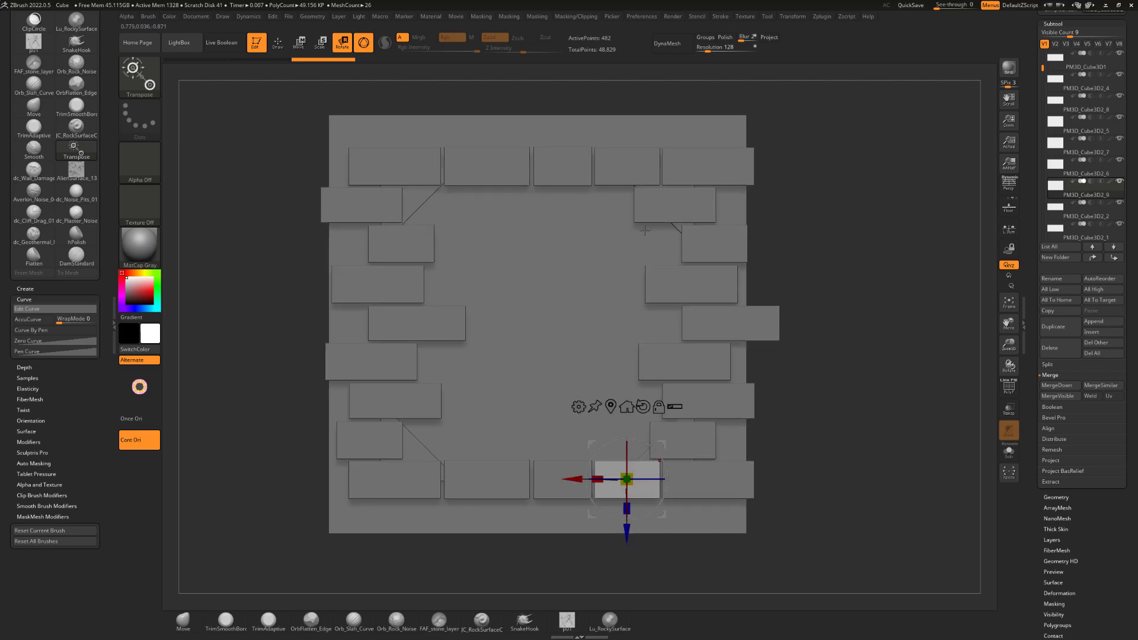
pyautogui.keyDown('alt'); pyautogui.moveTo(823, 236); pyautogui.dragTo(843, 236); pyautogui.keyUp('alt')
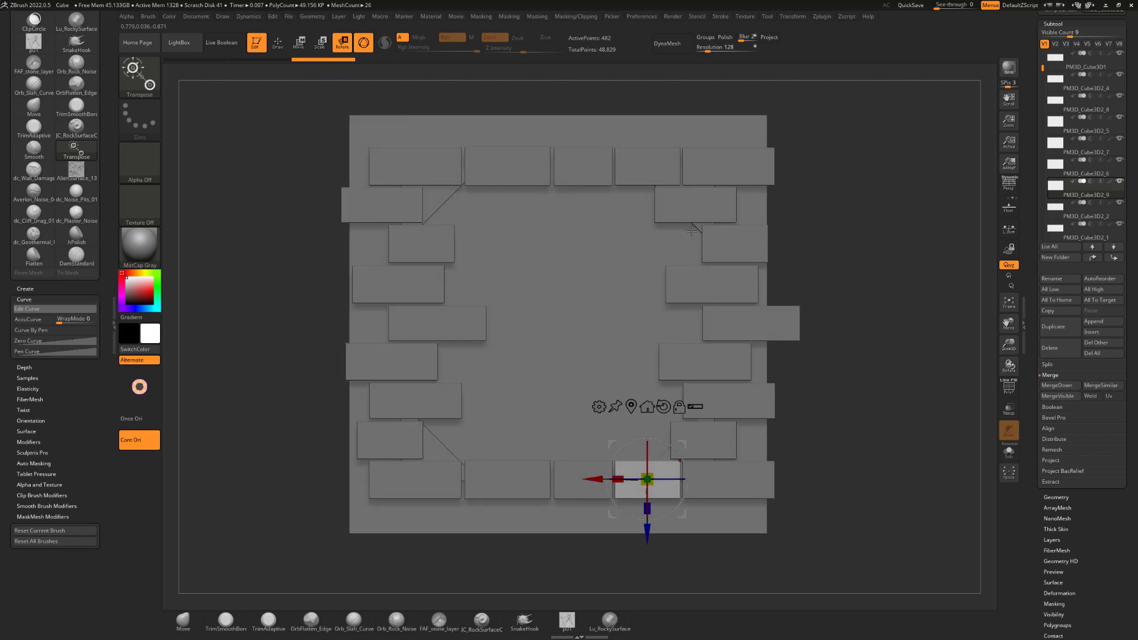
# Fill the second row between its edge bricks with three duplicated bricks of varied widths.
pyautogui.keyDown('alt'); pyautogui.moveTo(839, 229); pyautogui.dragTo(830, 243); pyautogui.keyUp('alt')
pyautogui.keyDown('alt'); pyautogui.click(362, 218); pyautogui.keyUp('alt')
pyautogui.hotkey('ctrl', 'shift', 'd')
pyautogui.moveTo(331, 218); pyautogui.dragTo(575, 217)
pyautogui.hotkey('ctrl', 'shift', 'd')
pyautogui.moveTo(558, 218); pyautogui.dragTo(569, 218)
pyautogui.moveTo(580, 217); pyautogui.dragTo(585, 215)
pyautogui.moveTo(558, 218)
pyautogui.mouseDown()
pyautogui.moveTo(589, 217)
pyautogui.moveTo(565, 218)
pyautogui.mouseUp()
# Fill the third row with four bricks of varied widths duplicated from its leftmost brick.
pyautogui.keyDown('alt'); pyautogui.click(413, 257); pyautogui.keyUp('alt')
pyautogui.hotkey('ctrl', 'shift', 'd')
pyautogui.moveTo(370, 258); pyautogui.dragTo(487, 257)
pyautogui.moveTo(463, 257); pyautogui.dragTo(473, 257)
pyautogui.hotkey('ctrl', 'shift', 'd')
pyautogui.moveTo(473, 257); pyautogui.dragTo(632, 256)
pyautogui.hotkey('ctrl', 'shift', 'd')
pyautogui.hotkey('ctrl', 'shift', 'd')
pyautogui.moveTo(600, 257); pyautogui.dragTo(605, 257)
# Duplicate a small third-row brick down into the fourth row and fill its gap with three bricks of varied widths.
pyautogui.keyDown('alt'); pyautogui.click(475, 263); pyautogui.keyUp('alt')
pyautogui.hotkey('ctrl', 'shift', 'd')
pyautogui.moveTo(469, 312); pyautogui.dragTo(470, 352)
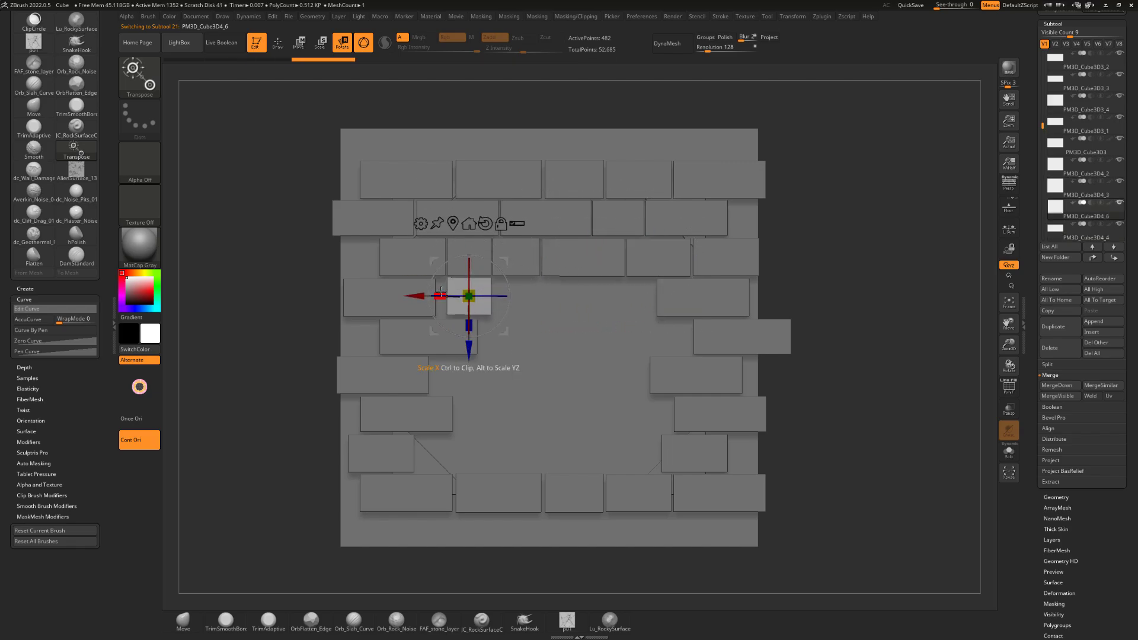
pyautogui.moveTo(439, 296); pyautogui.dragTo(417, 297)
pyautogui.moveTo(470, 350); pyautogui.dragTo(470, 351)
pyautogui.moveTo(442, 295); pyautogui.dragTo(609, 292)
pyautogui.hotkey('ctrl', 'shift', 'd')
pyautogui.hotkey('ctrl', 'shift', 'd')
pyautogui.moveTo(573, 296); pyautogui.dragTo(599, 296)
# Duplicate a fourth-row brick down into the fifth row and fill its gap with three bricks of varied widths.
pyautogui.keyDown('alt'); pyautogui.click(489, 305); pyautogui.keyUp('alt')
pyautogui.hotkey('ctrl', 'shift', 'd')
pyautogui.moveTo(478, 351); pyautogui.dragTo(478, 390)
pyautogui.hotkey('ctrl', 'shift', 'd')
pyautogui.moveTo(431, 334); pyautogui.dragTo(610, 336)
pyautogui.hotkey('ctrl', 'shift', 'd')
pyautogui.hotkey('ctrl', 'shift', 'd')
# Duplicate a fifth-row brick down into the sixth row and fill its gap with three bricks of varied widths.
pyautogui.moveTo(664, 388); pyautogui.dragTo(663, 427)
pyautogui.moveTo(610, 374); pyautogui.dragTo(581, 374)
pyautogui.moveTo(566, 374); pyautogui.dragTo(484, 374)
pyautogui.hotkey('ctrl', 'shift', 'd')
pyautogui.moveTo(508, 374); pyautogui.dragTo(429, 372)
pyautogui.hotkey('ctrl', 'shift', 'd')
# Fill the seventh row with three bricks of varied widths duplicated from its leftmost brick.
pyautogui.keyDown('alt'); pyautogui.click(404, 413); pyautogui.keyUp('alt')
pyautogui.hotkey('ctrl', 'shift', 'd')
pyautogui.moveTo(351, 413); pyautogui.dragTo(600, 412)
pyautogui.hotkey('ctrl', 'shift', 'd')
pyautogui.moveTo(570, 412); pyautogui.dragTo(515, 412)
pyautogui.hotkey('ctrl', 'shift', 'd')
# Duplicate a seventh-row brick down into the eighth row and fill its gap with three similar bricks.
pyautogui.keyDown('alt'); pyautogui.click(443, 417); pyautogui.keyUp('alt')
pyautogui.hotkey('ctrl', 'shift', 'd')
pyautogui.moveTo(442, 447); pyautogui.dragTo(499, 487)
pyautogui.hotkey('ctrl', 'shift', 'd')
pyautogui.press('w')
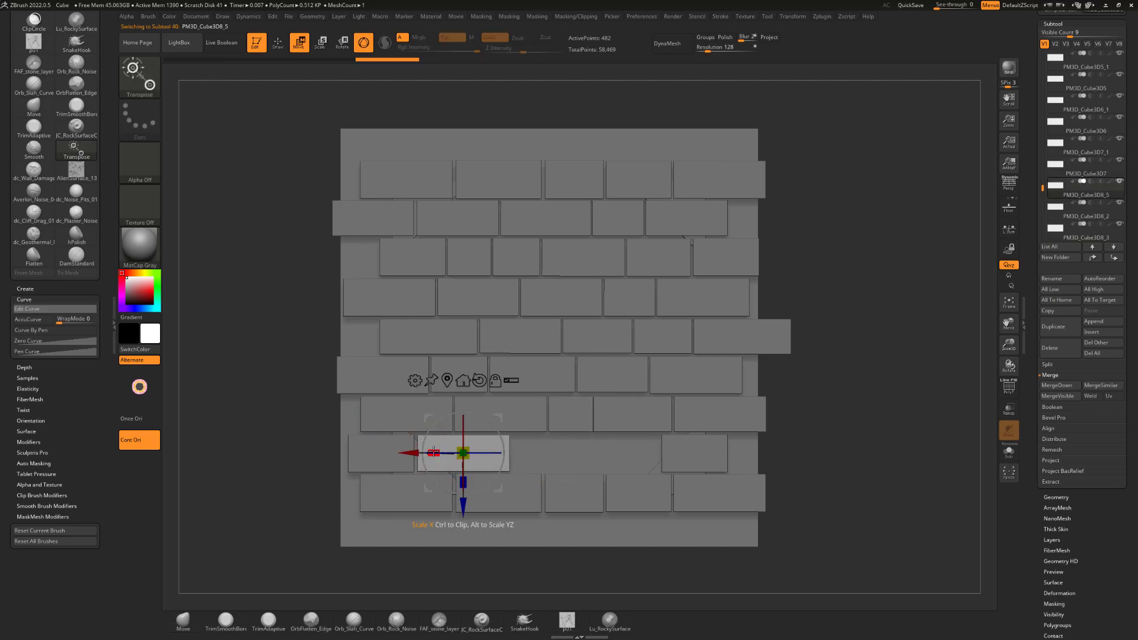
pyautogui.moveTo(415, 453); pyautogui.dragTo(591, 453)
pyautogui.hotkey('ctrl', 'shift', 'd')
# Slightly adjust the heights of the second and third bricks in the fifth row and the third and fourth in the sixth.
pyautogui.keyDown('alt'); pyautogui.click(523, 341); pyautogui.keyUp('alt')
pyautogui.moveTo(522, 363); pyautogui.dragTo(521, 365)
pyautogui.keyDown('alt'); pyautogui.click(597, 342); pyautogui.keyUp('alt')
pyautogui.moveTo(600, 361); pyautogui.dragTo(600, 364)
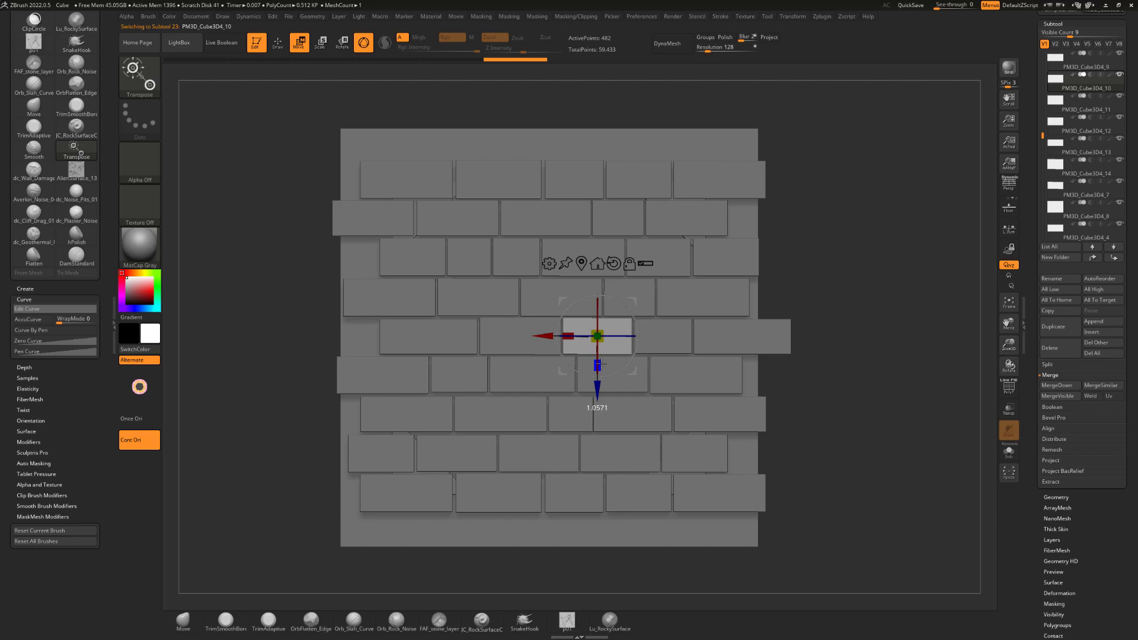
pyautogui.keyDown('alt'); pyautogui.click(533, 380); pyautogui.keyUp('alt')
pyautogui.press('r')
pyautogui.keyDown('alt'); pyautogui.click(610, 375); pyautogui.keyUp('alt')
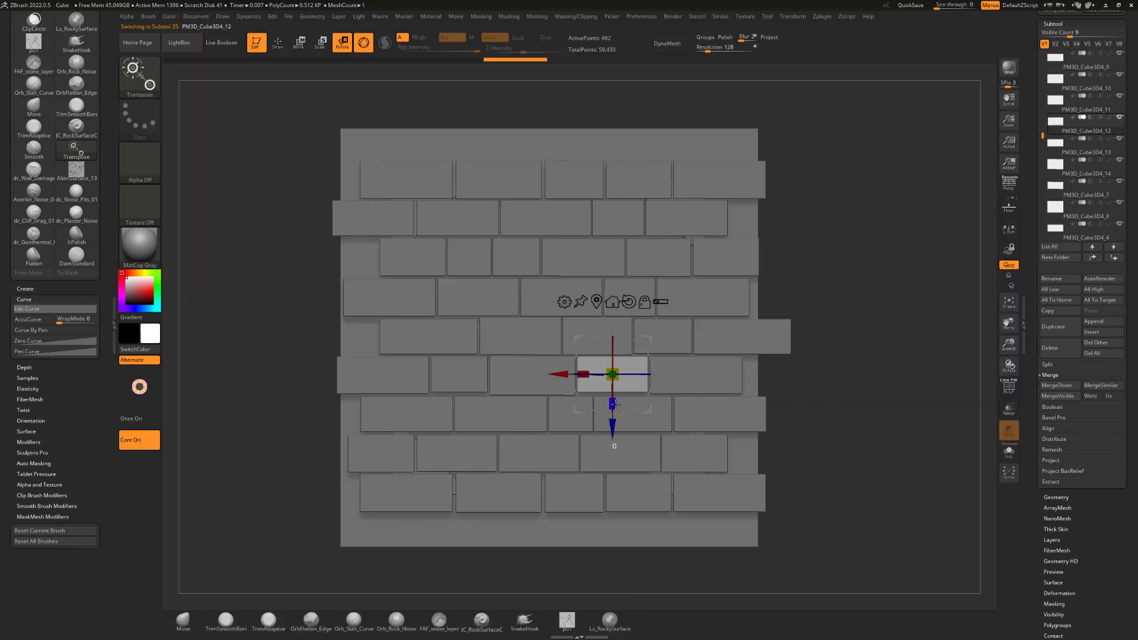
# Switch from the transform gizmo to the Move brush for reshaping the bricks.
pyautogui.press('b')
pyautogui.press('m')
pyautogui.press('v')
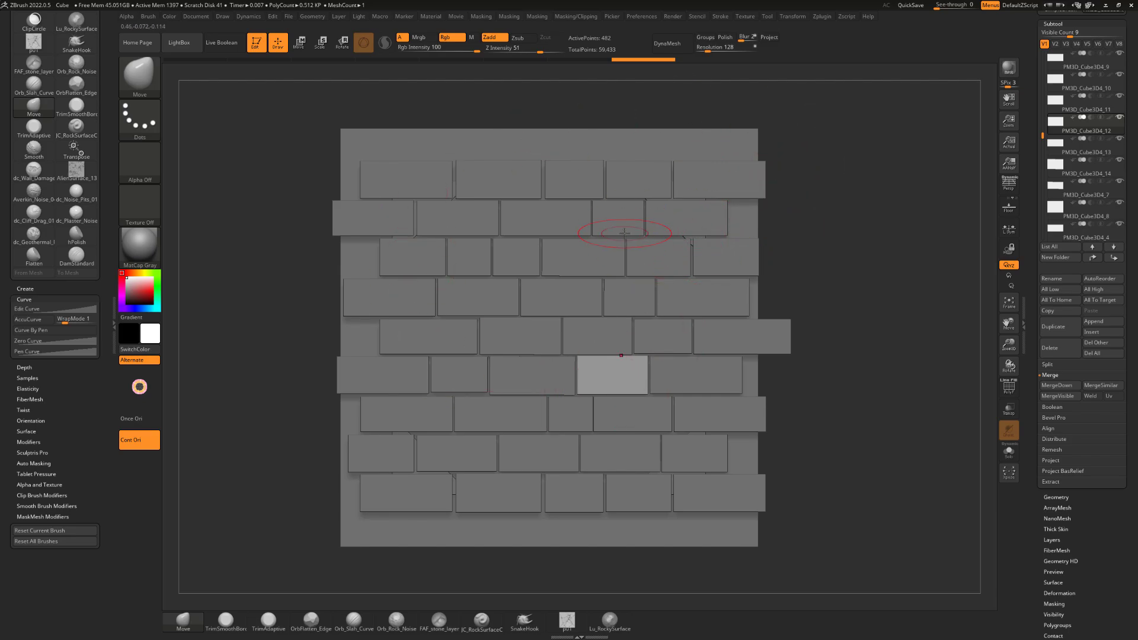
pyautogui.moveTo(890, 264)
pyautogui.keyDown('alt'); pyautogui.mouseDown()
pyautogui.moveTo(911, 260)
pyautogui.moveTo(902, 262)
pyautogui.mouseUp(); pyautogui.keyUp('alt')
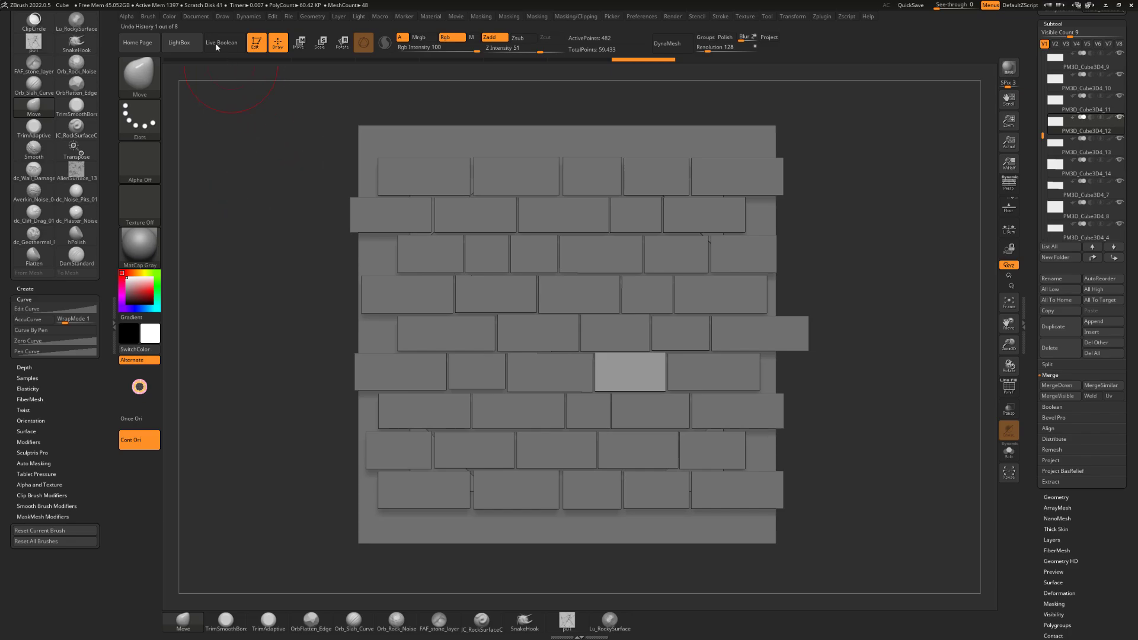
# Resize the document to 2048 by 2048 pixels with its proportions unconstrained.
pyautogui.click(201, 18)
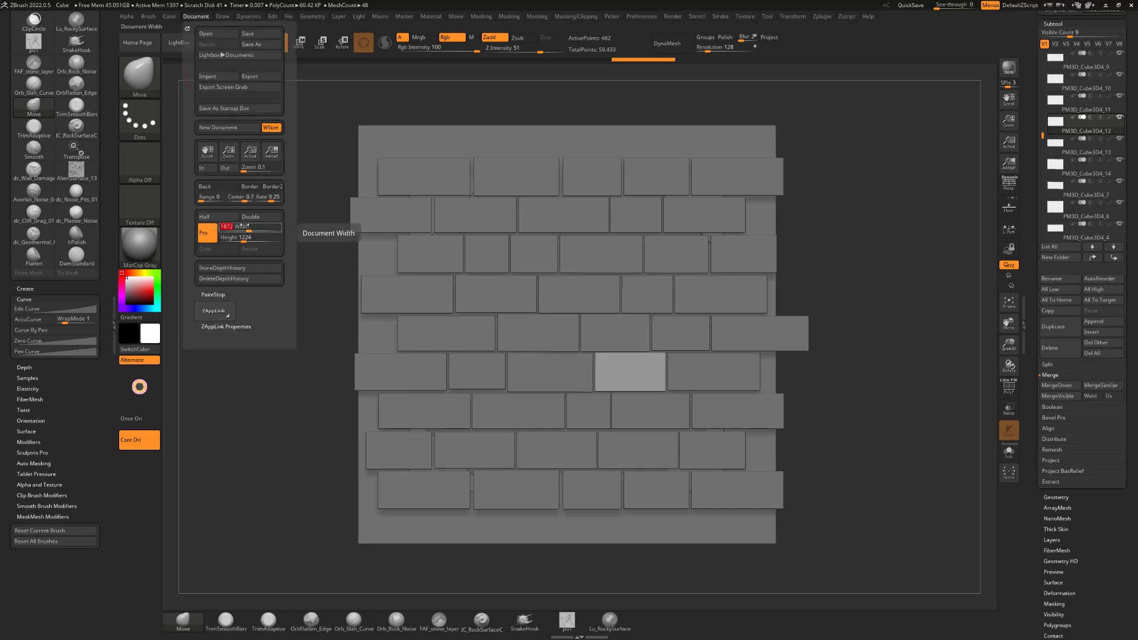
pyautogui.write('2048')
pyautogui.press('Return')
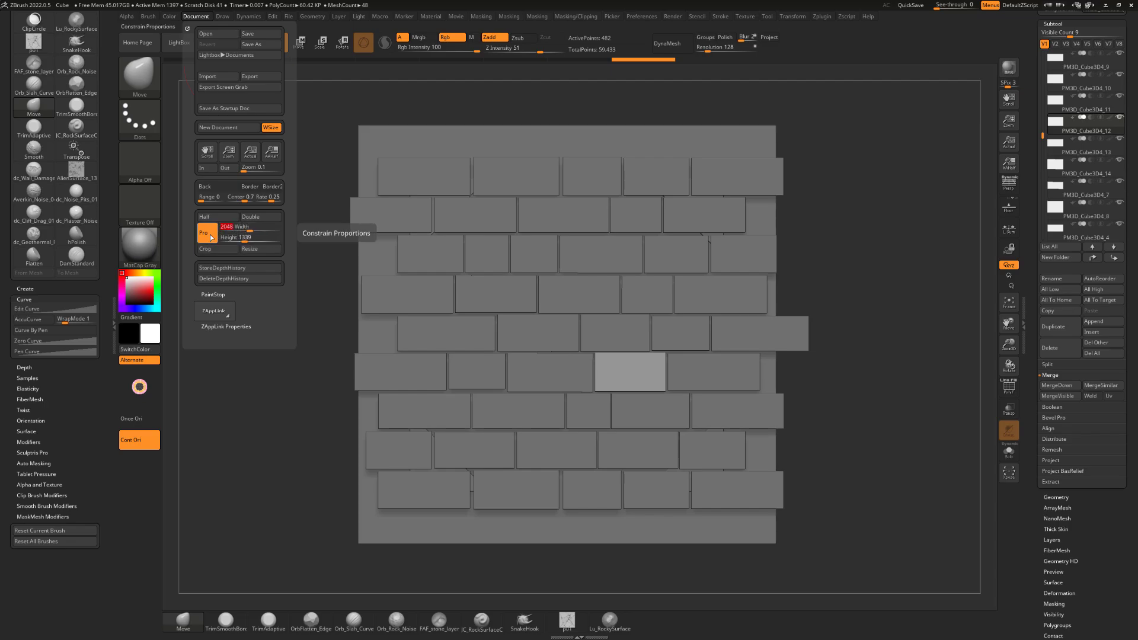
pyautogui.click(211, 236)
pyautogui.click(242, 238)
pyautogui.click(246, 238)
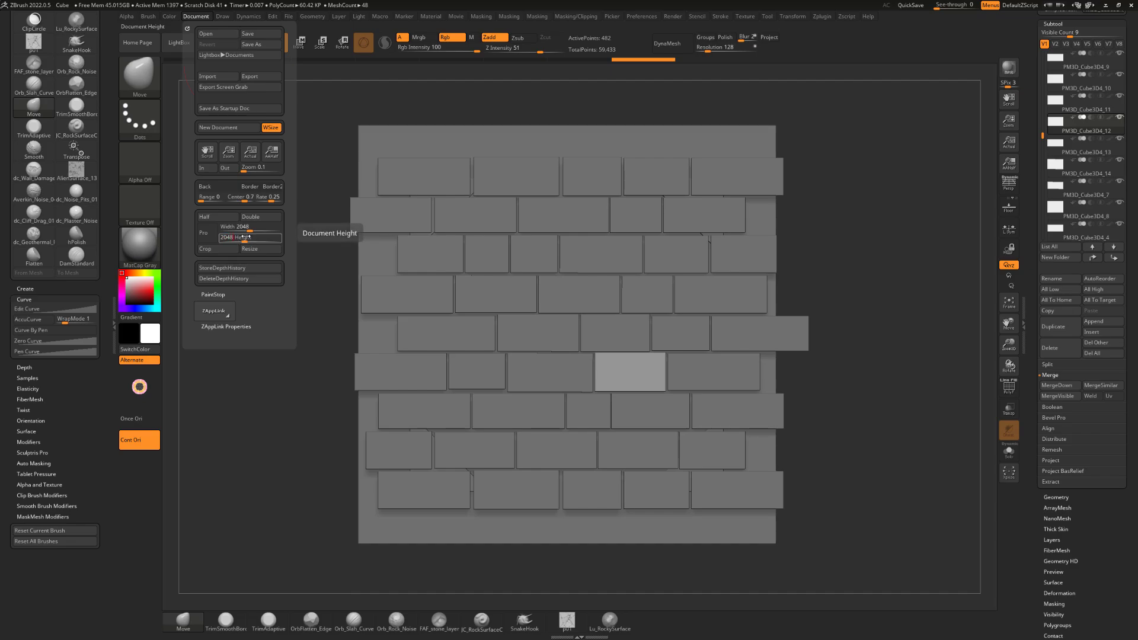
pyautogui.press('Return')
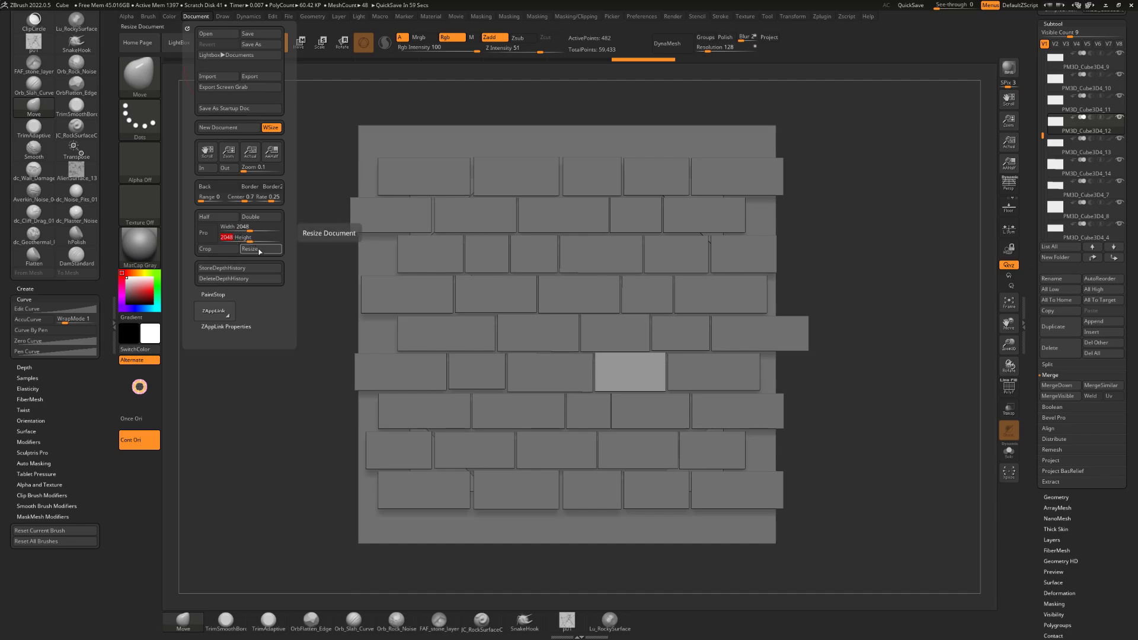
pyautogui.click(256, 248)
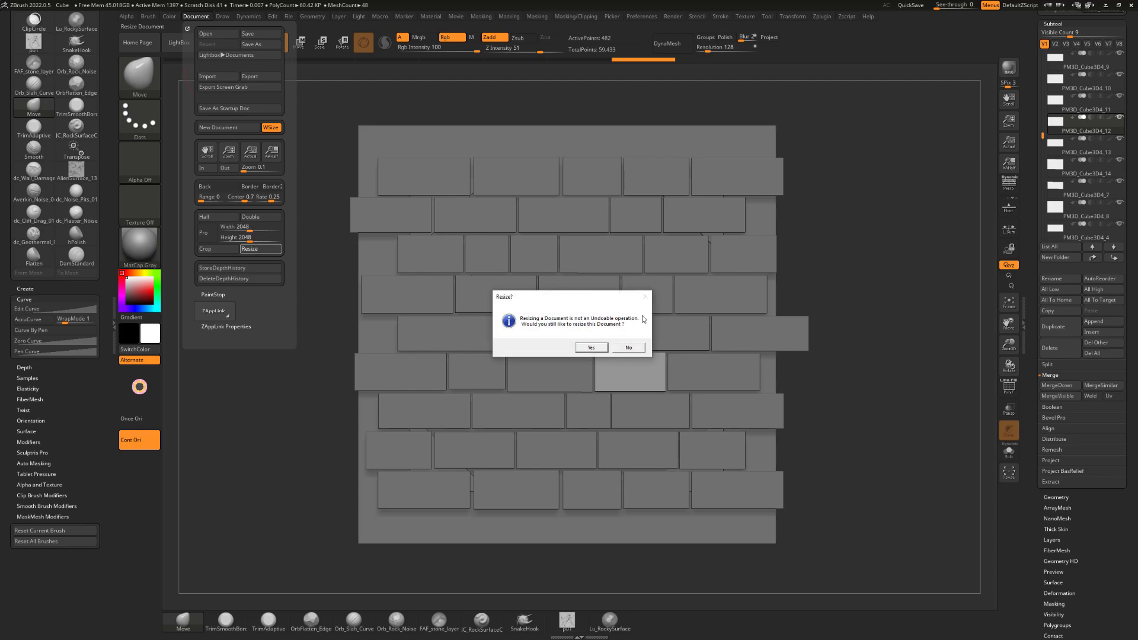
pyautogui.click(591, 348)
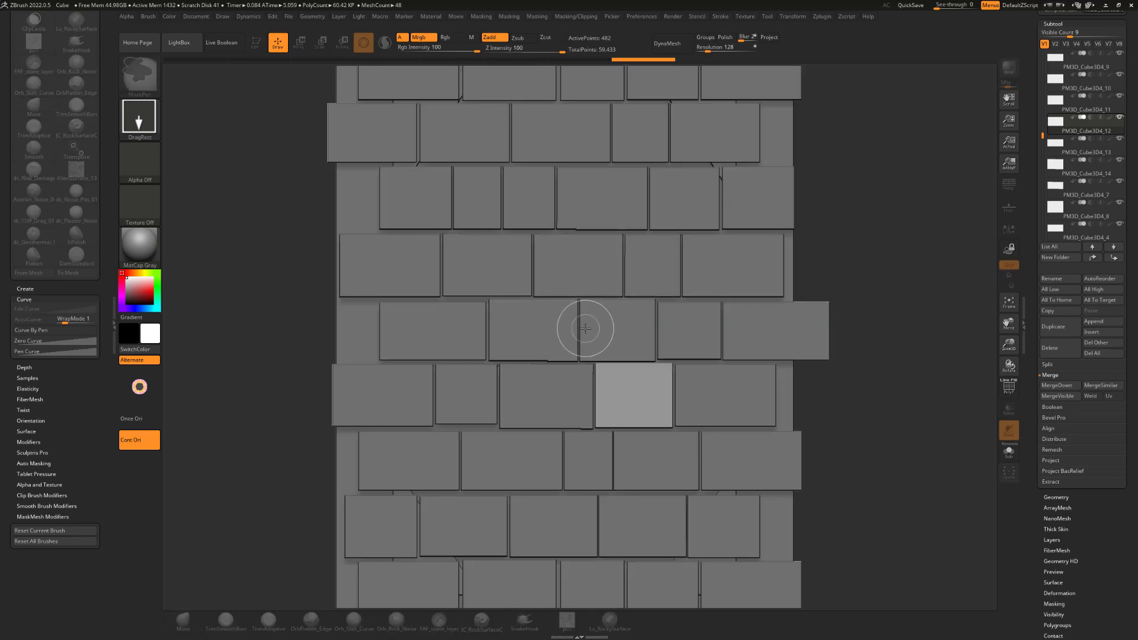
# Clear the canvas, redraw the brick wall model in edit mode, and frame it from the front inside the square document.
pyautogui.hotkey('ctrl', 'n')
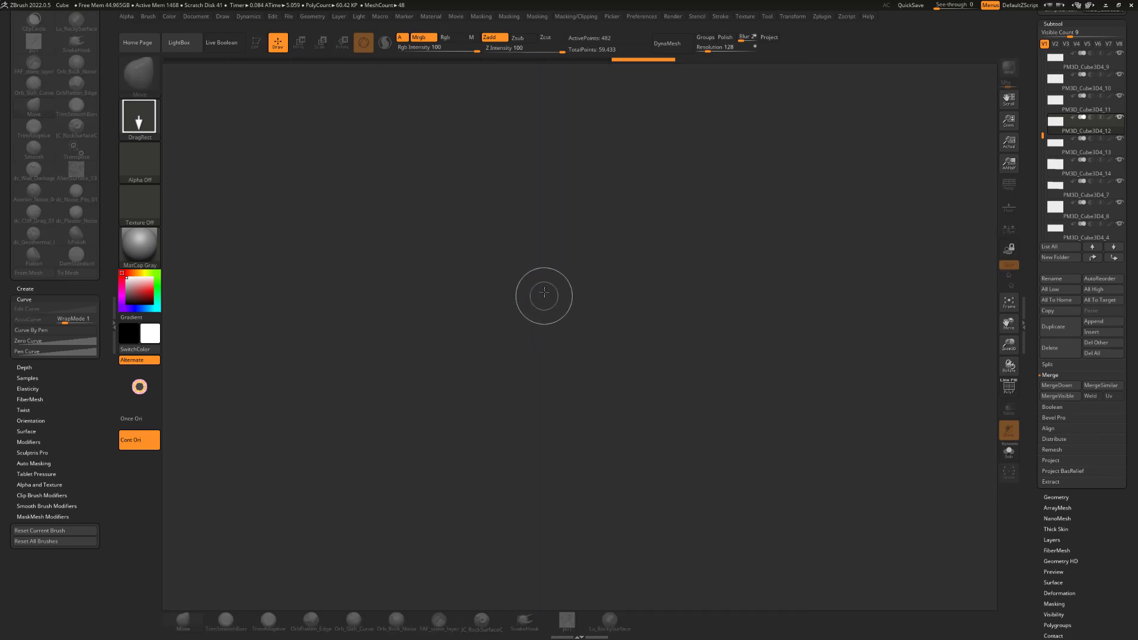
pyautogui.moveTo(556, 295); pyautogui.dragTo(562, 478)
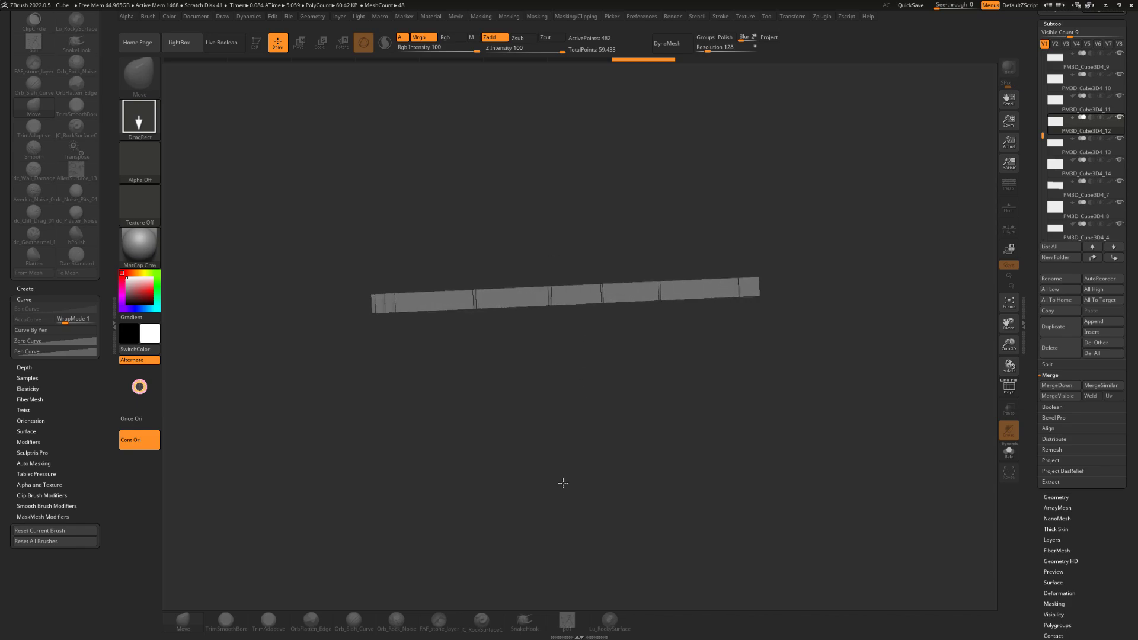
pyautogui.click(258, 45)
pyautogui.moveTo(276, 125); pyautogui.dragTo(292, 294)
pyautogui.press('shift')
pyautogui.keyDown('shift'); pyautogui.moveTo(341, 399); pyautogui.dragTo(353, 406); pyautogui.keyUp('shift')
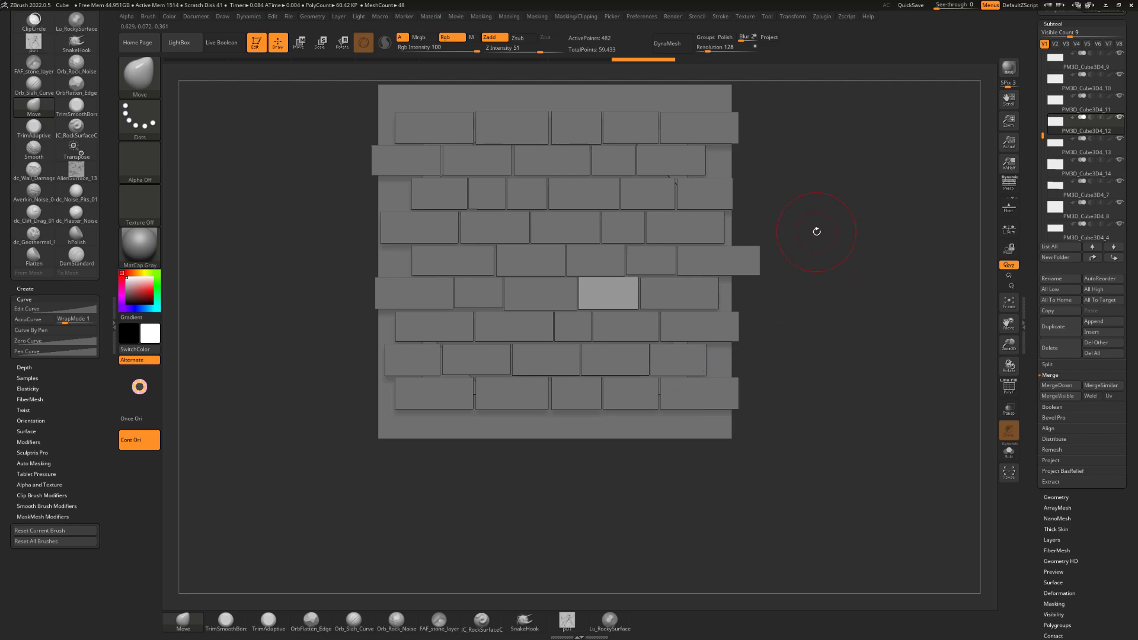
pyautogui.moveTo(820, 237)
pyautogui.keyDown('alt'); pyautogui.mouseDown()
pyautogui.moveTo(838, 297)
pyautogui.moveTo(856, 284)
pyautogui.mouseUp(); pyautogui.keyUp('alt')
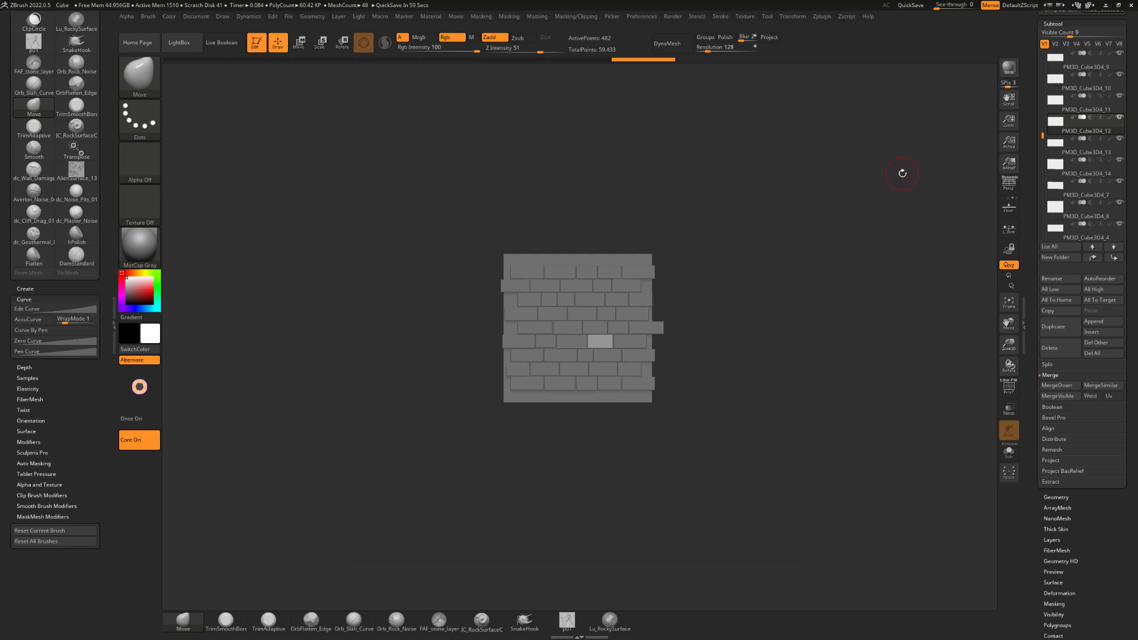
# Capture the canvas region, outline the square document area with a red rectangle, and copy the screenshot.
pyautogui.press('Print')
pyautogui.moveTo(236, 87); pyautogui.dragTo(930, 559)
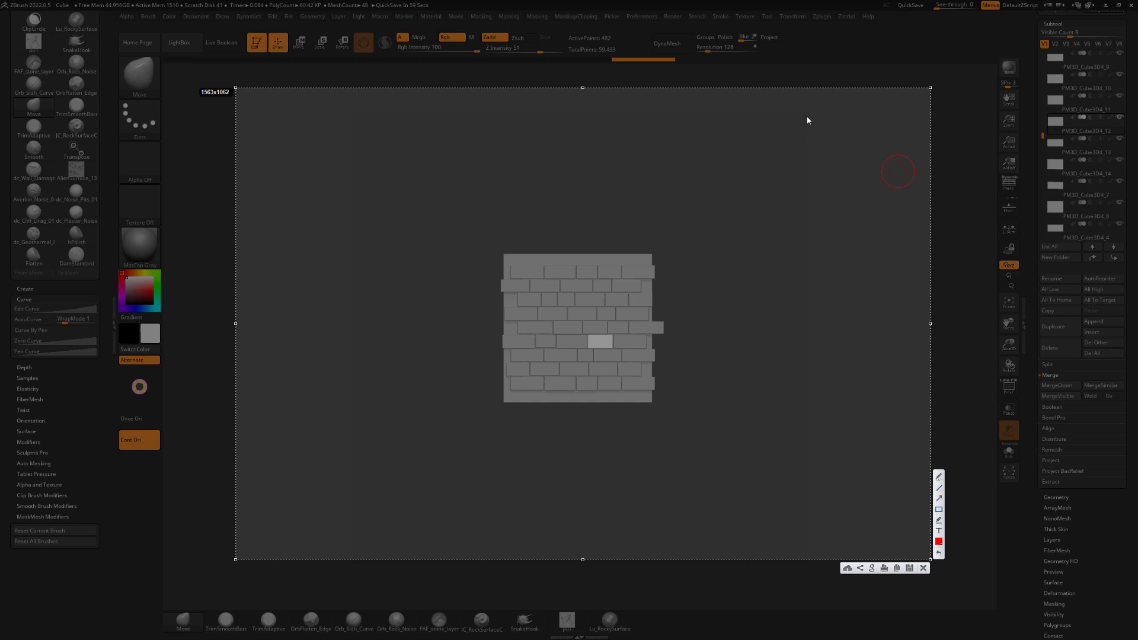
pyautogui.moveTo(807, 111)
pyautogui.mouseDown()
pyautogui.moveTo(373, 480)
pyautogui.moveTo(444, 554)
pyautogui.moveTo(354, 560)
pyautogui.mouseUp()
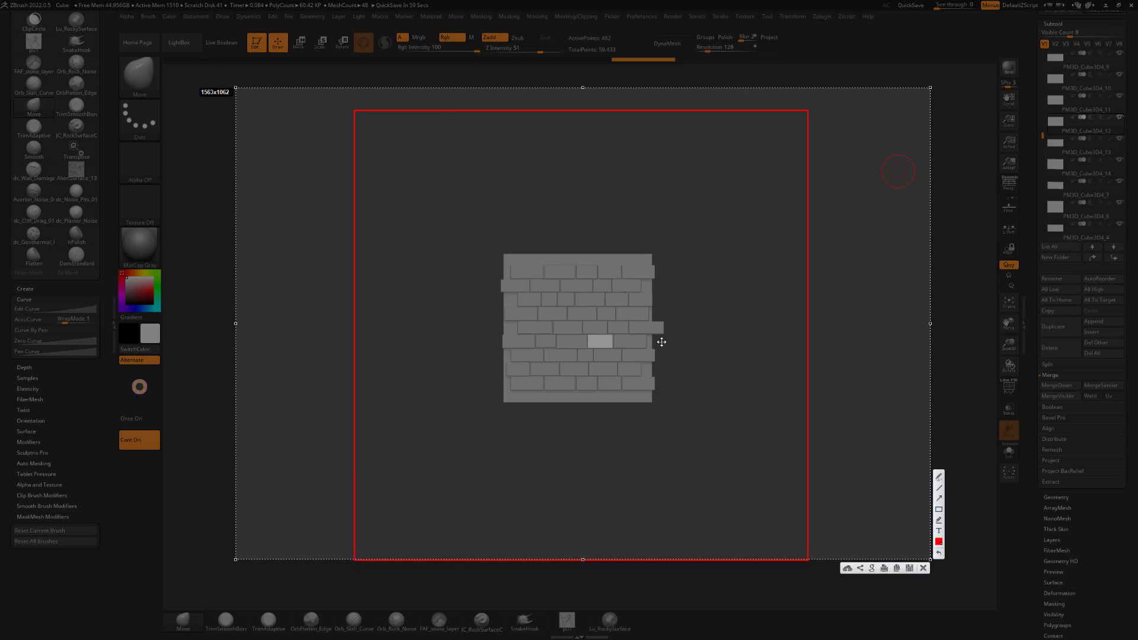
pyautogui.hotkey('ctrl', 'c')
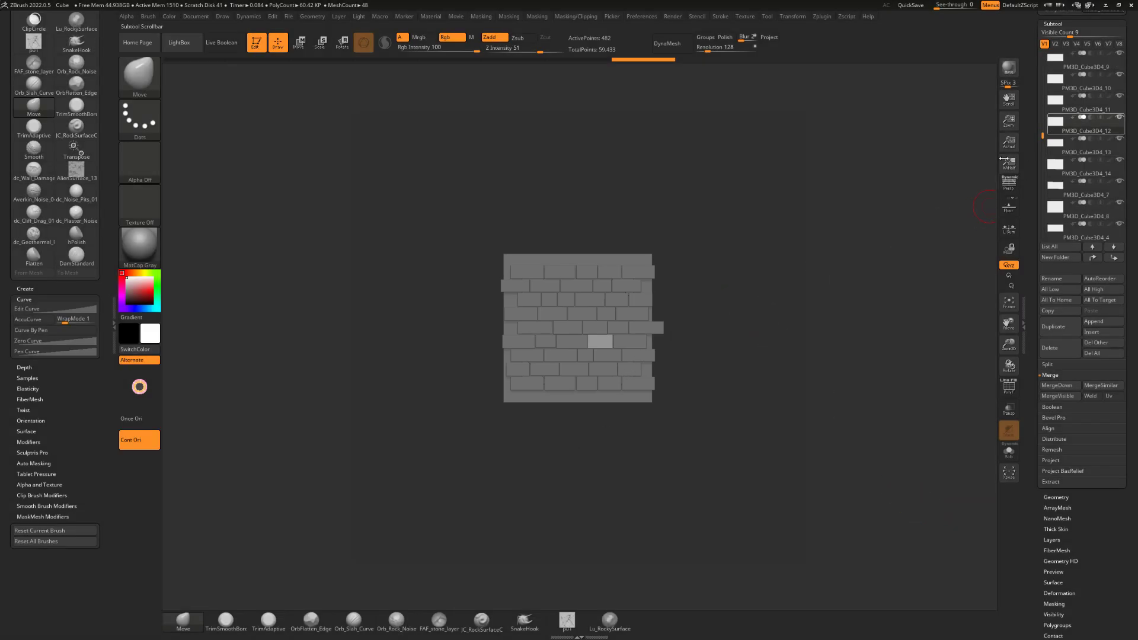
# Select the Tiling_Brick_Sculpt_A subtool and isolate it with Solo to view its four corner triangles.
pyautogui.keyDown('alt'); pyautogui.moveTo(713, 247); pyautogui.dragTo(755, 244); pyautogui.keyUp('alt')
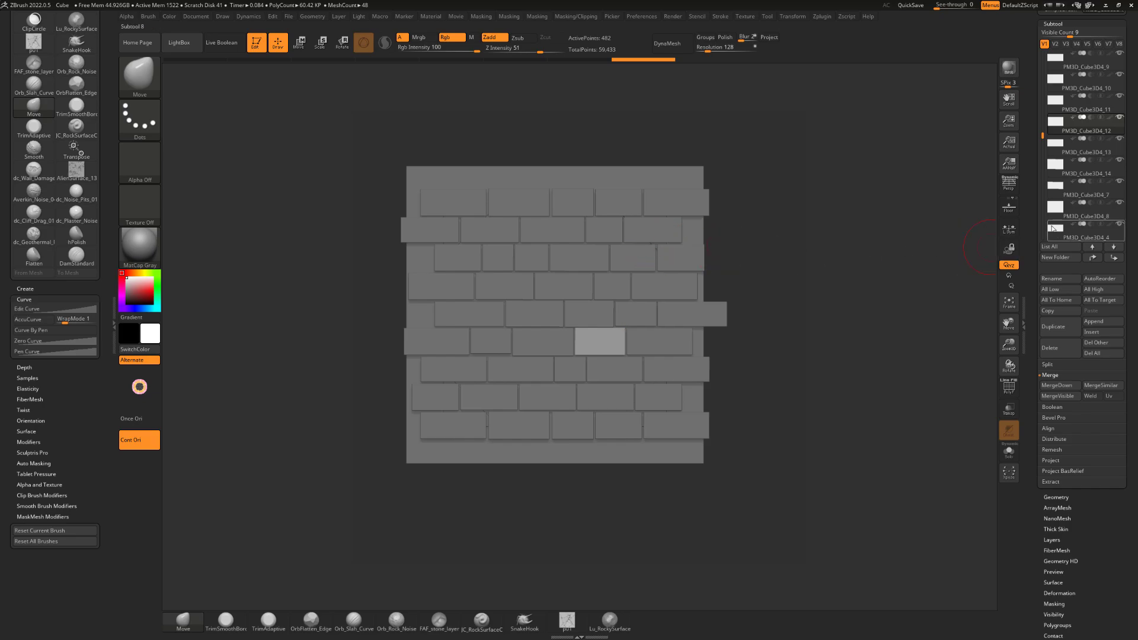
pyautogui.moveTo(1043, 134); pyautogui.dragTo(1039, 47)
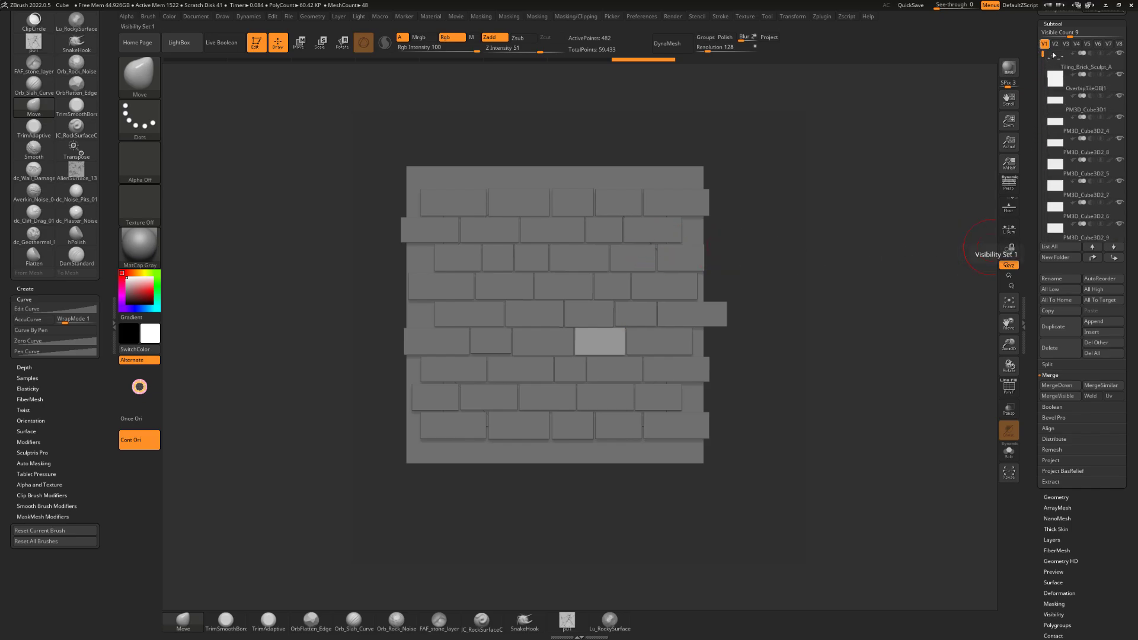
pyautogui.moveTo(1065, 66)
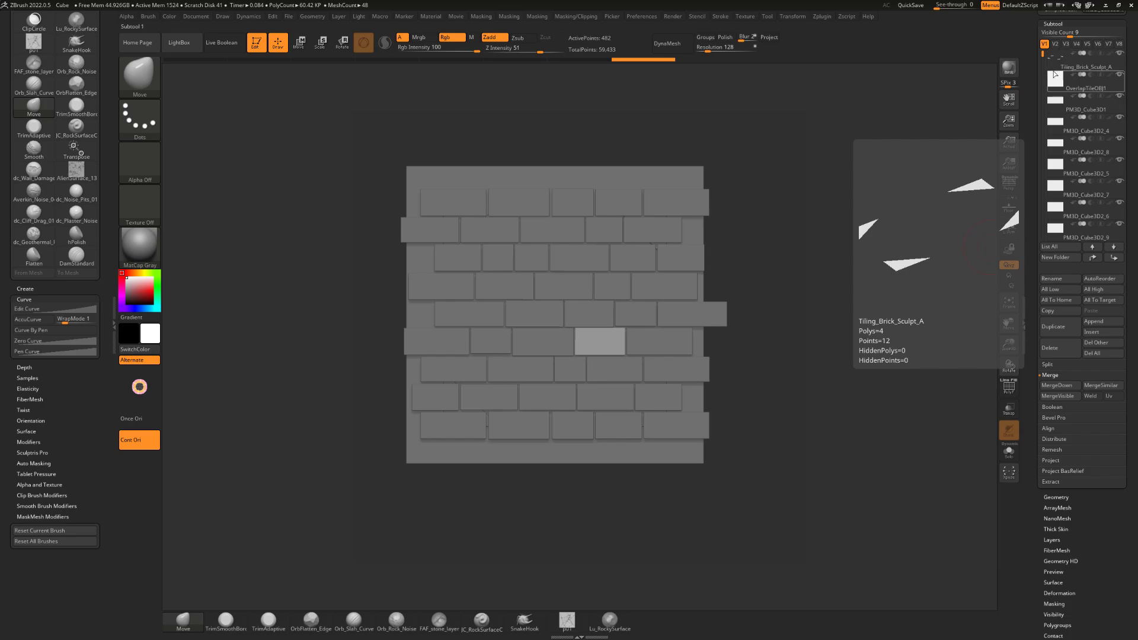
pyautogui.click(1063, 64)
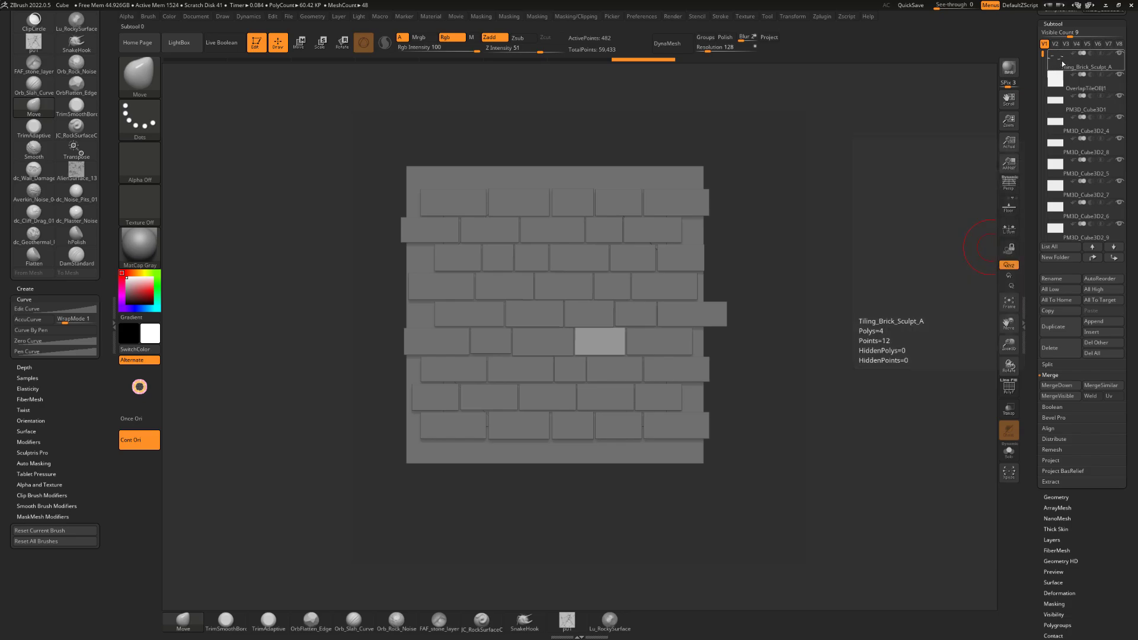
pyautogui.click(1008, 451)
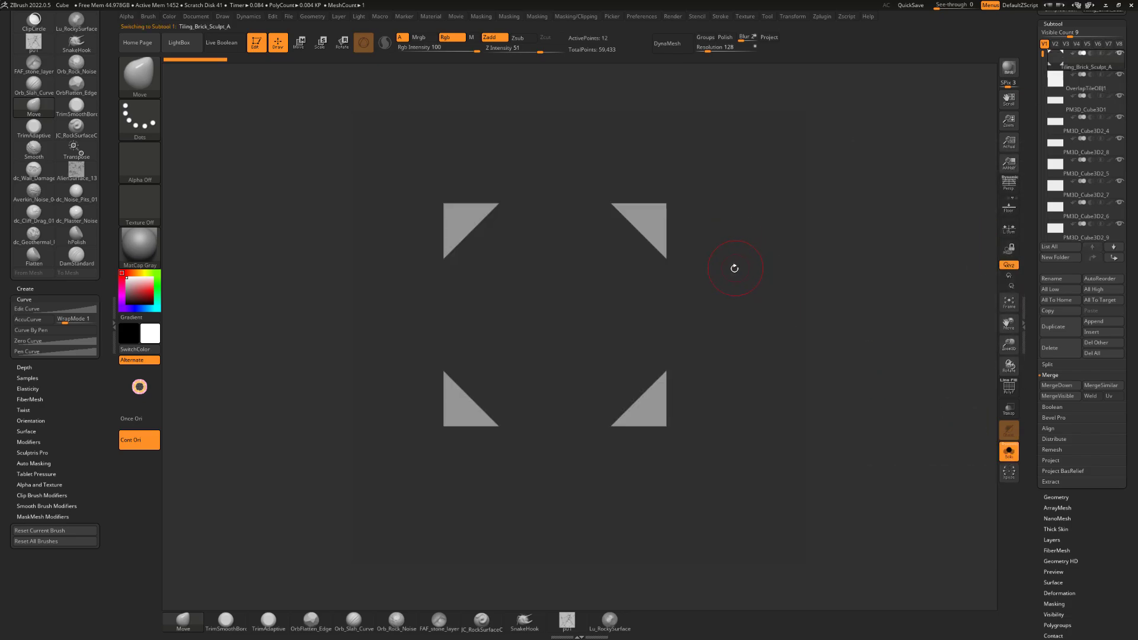
pyautogui.moveTo(734, 267); pyautogui.dragTo(519, 225)
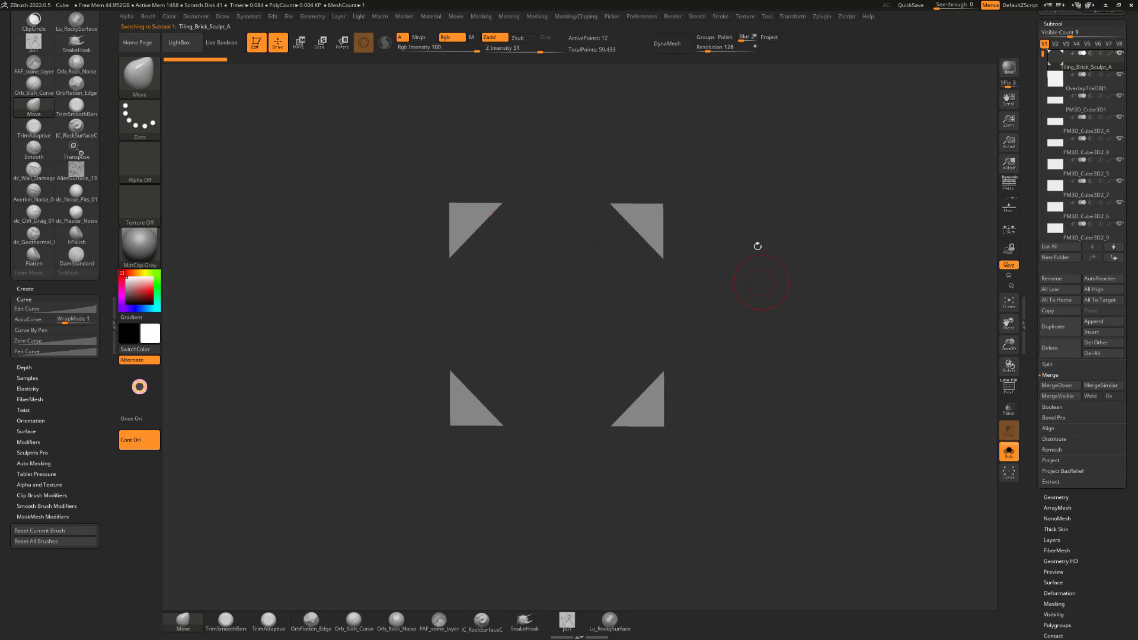
# Frame the Tiling_Brick_Sculpt_A corner triangles from the front so they fill the square document.
pyautogui.moveTo(731, 300); pyautogui.dragTo(652, 152)
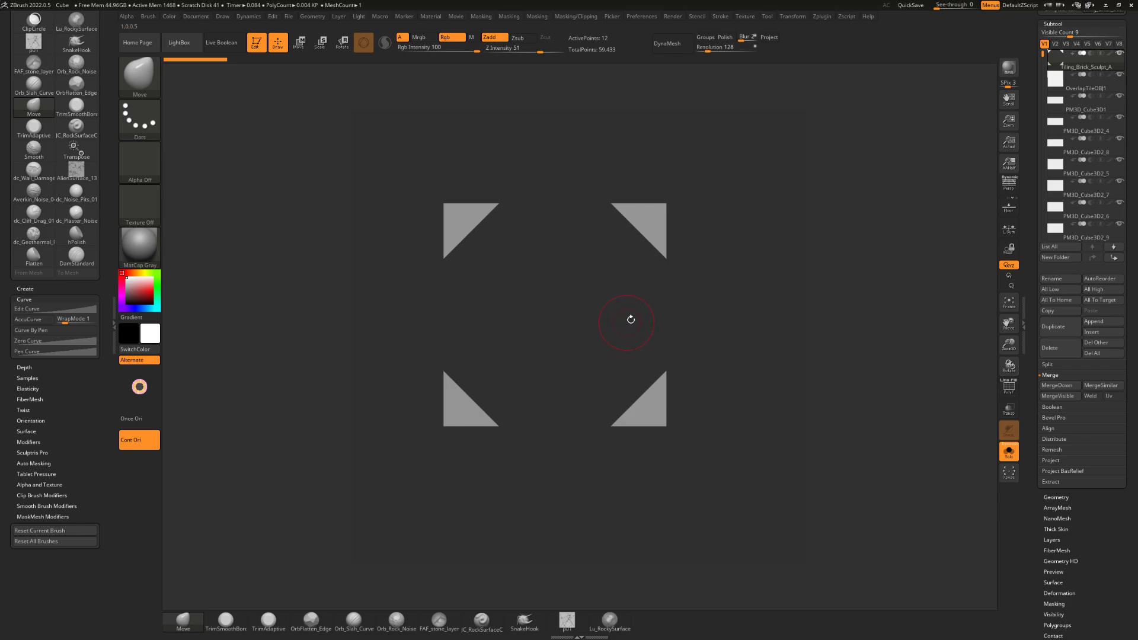
pyautogui.moveTo(594, 301)
pyautogui.keyDown('alt'); pyautogui.mouseDown()
pyautogui.moveTo(605, 300)
pyautogui.moveTo(574, 305)
pyautogui.moveTo(668, 278)
pyautogui.moveTo(652, 315)
pyautogui.moveTo(599, 312)
pyautogui.moveTo(695, 324)
pyautogui.moveTo(691, 350)
pyautogui.moveTo(682, 335)
pyautogui.moveTo(727, 377)
pyautogui.mouseUp(); pyautogui.keyUp('alt')
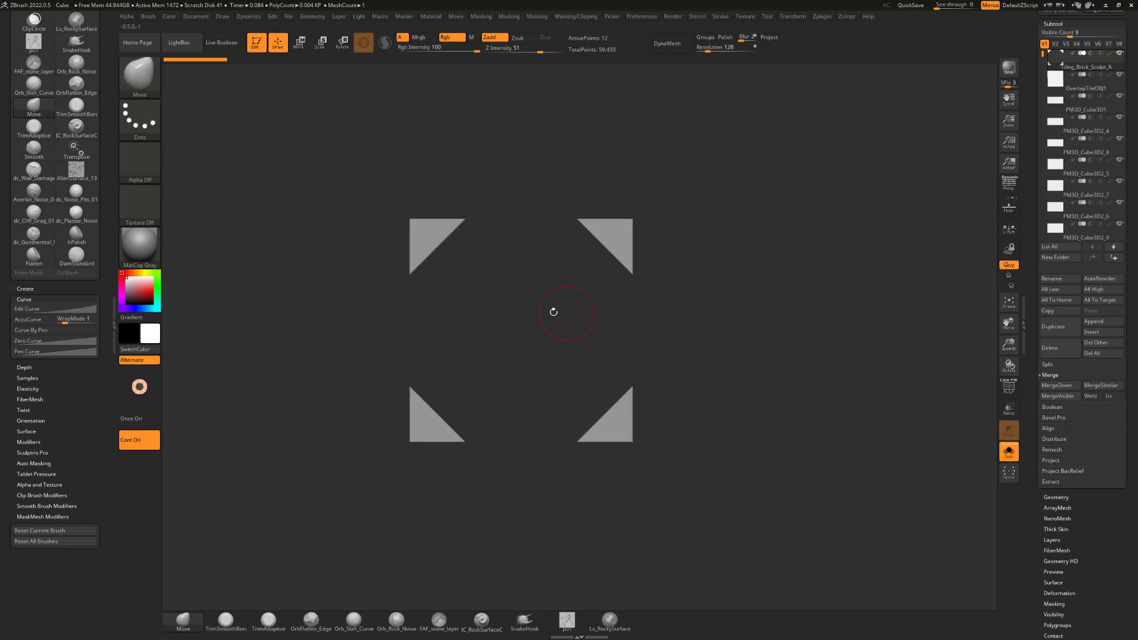
pyautogui.keyDown('alt'); pyautogui.moveTo(533, 320); pyautogui.dragTo(587, 318); pyautogui.keyUp('alt')
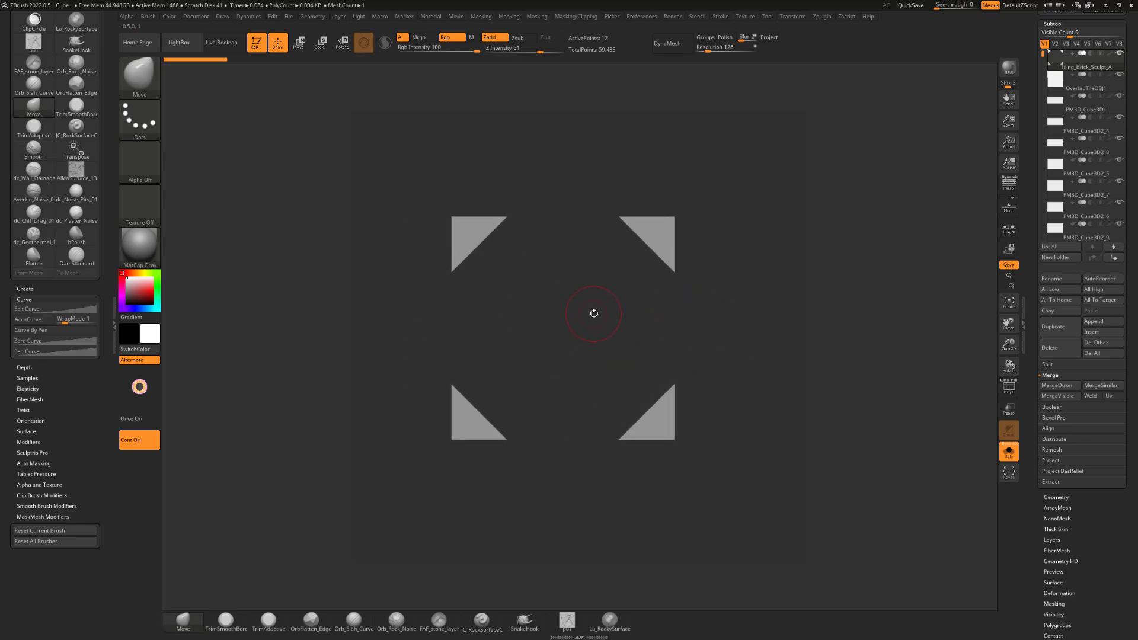
pyautogui.press('f')
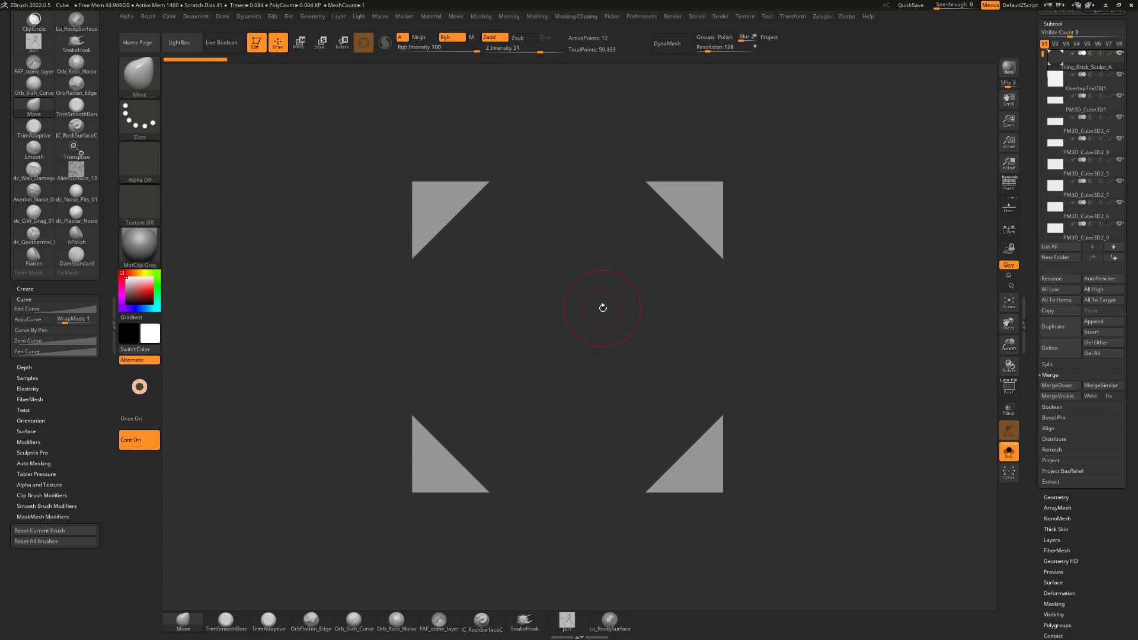
pyautogui.press('f')
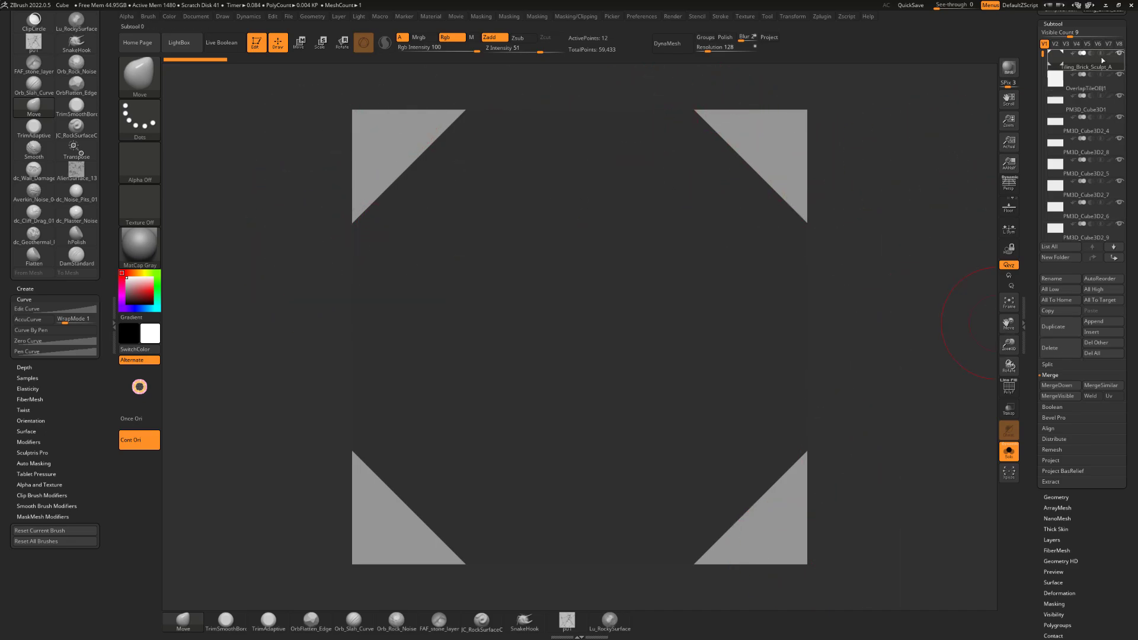
# Exit Solo to show the full wall, hide the Tiling_Brick_Sculpt_A corner triangles, and make OverlapTileOBJ1 the active subtool.
pyautogui.moveTo(1123, 53)
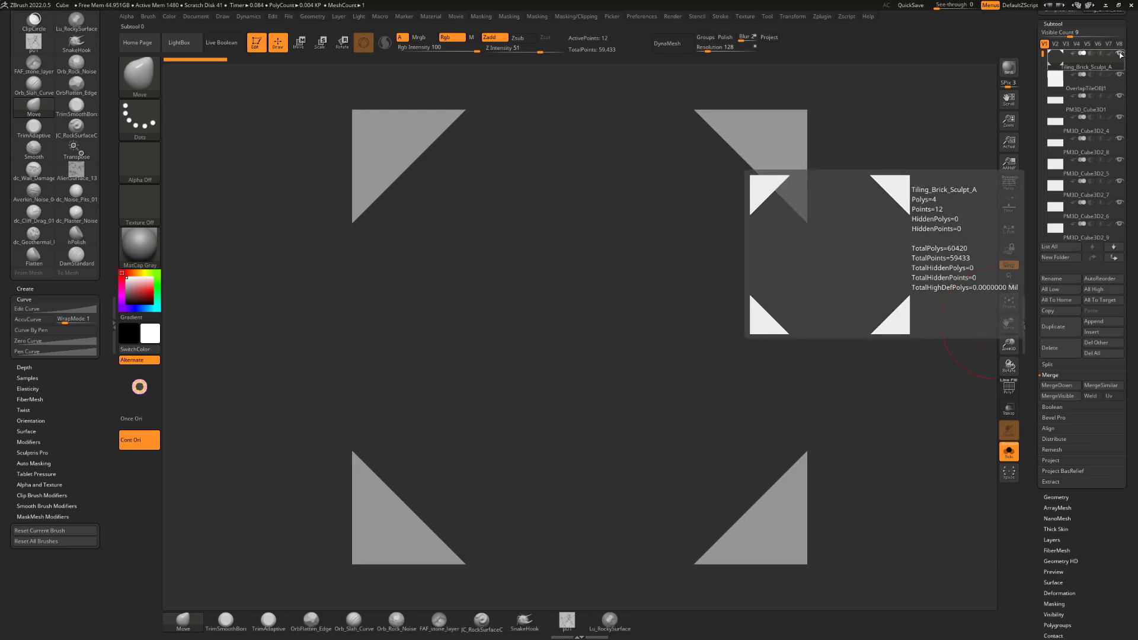
pyautogui.click(1010, 453)
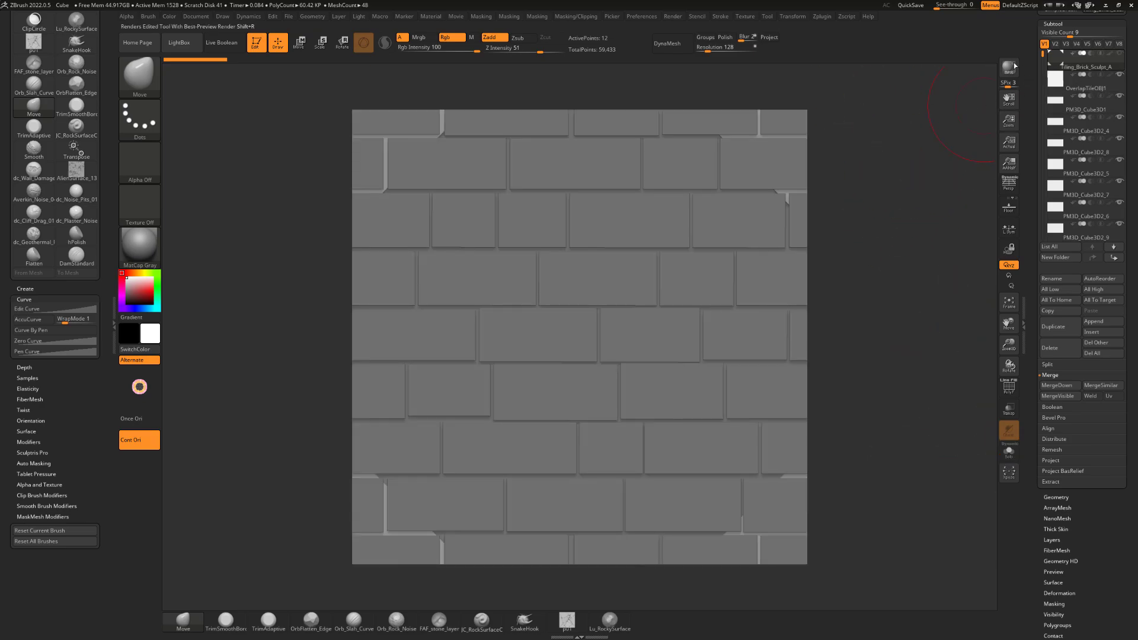
pyautogui.click(1058, 55)
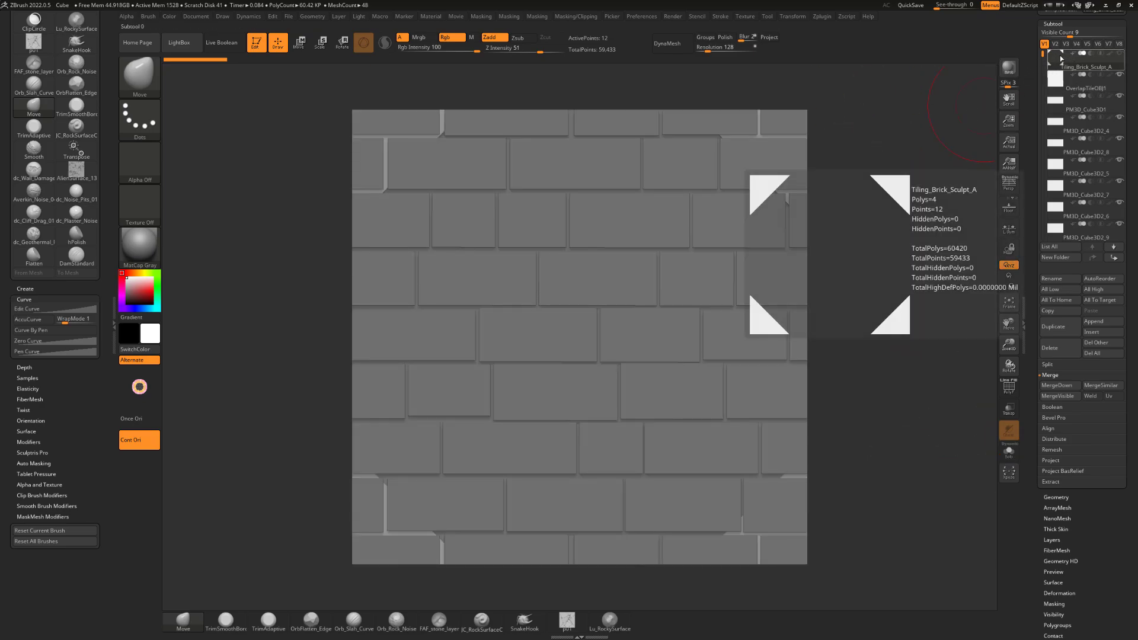
pyautogui.click(1060, 86)
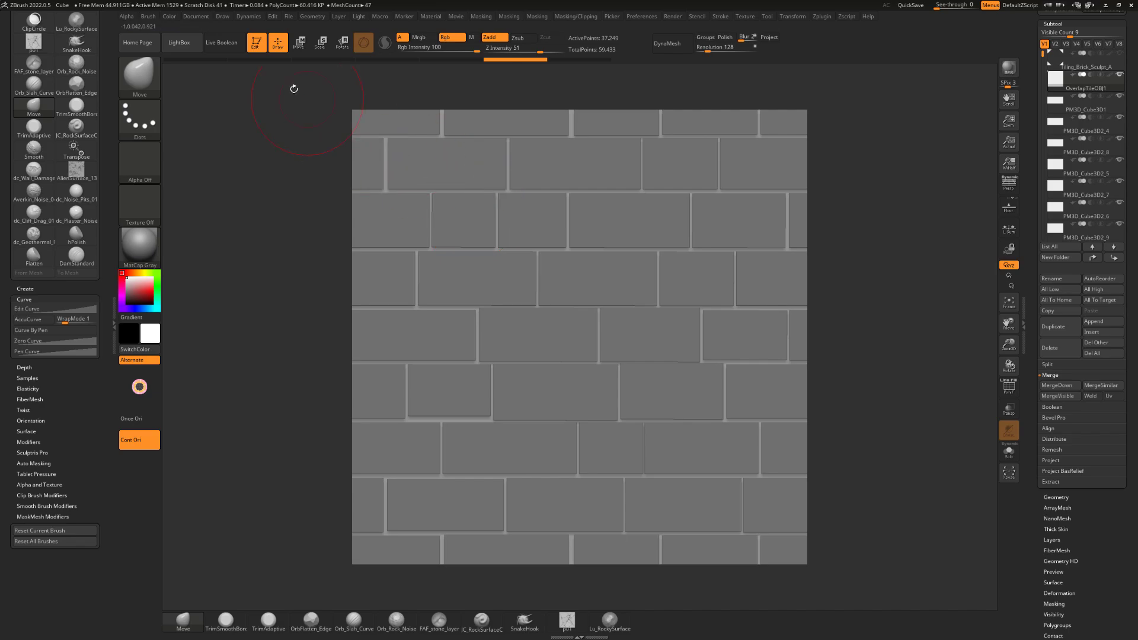
# Switch the canvas to 2.5D mode with the switch note skipped until restart, and offset the wall in several directions to inspect its tiling seams.
pyautogui.click(259, 48)
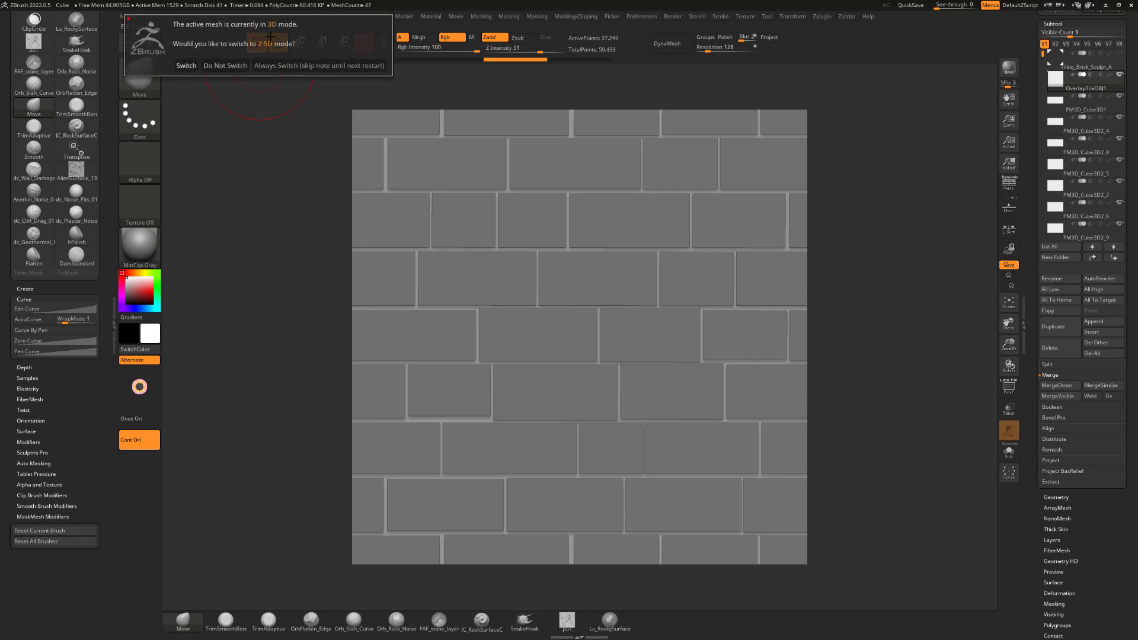
pyautogui.click(286, 66)
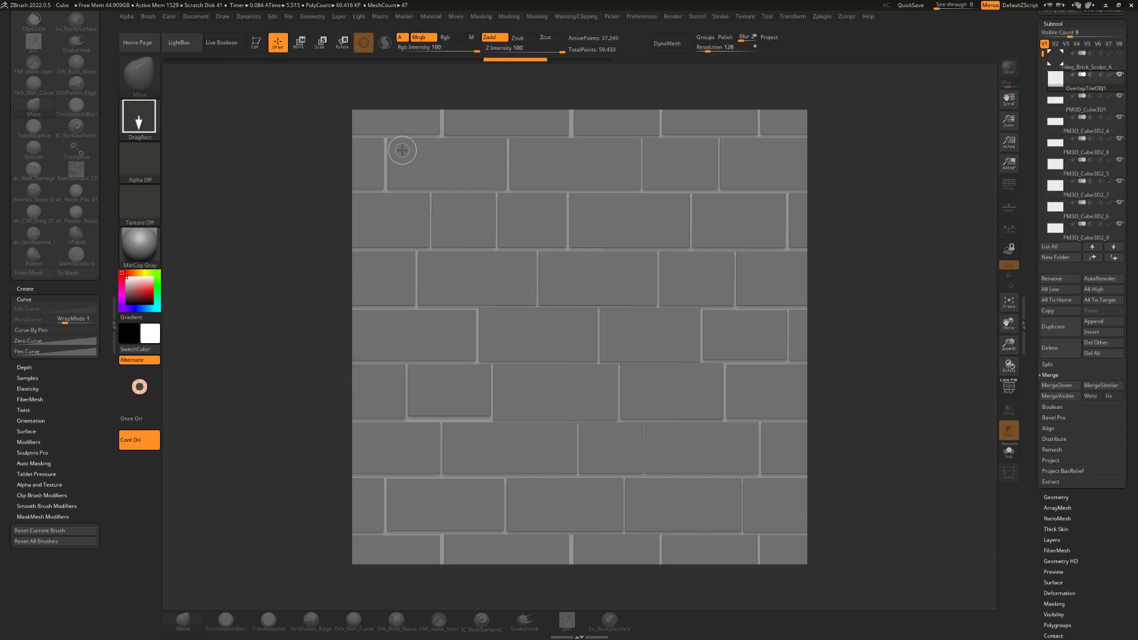
pyautogui.moveTo(386, 158); pyautogui.dragTo(602, 299)
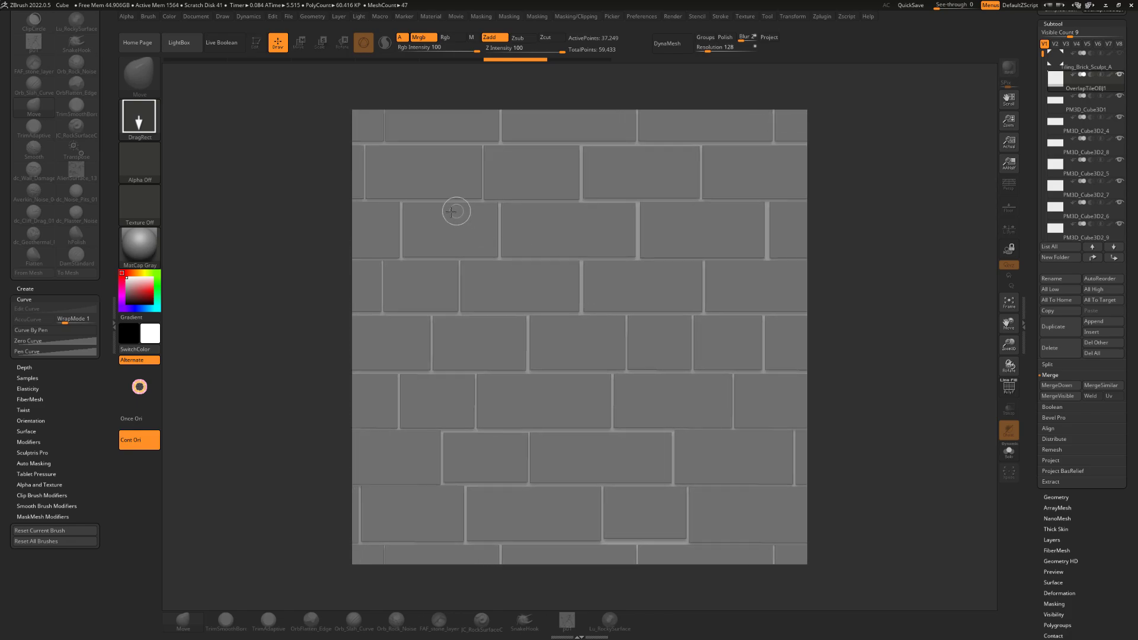
pyautogui.moveTo(434, 220); pyautogui.dragTo(581, 407)
pyautogui.moveTo(686, 183); pyautogui.dragTo(704, 524)
pyautogui.moveTo(447, 223); pyautogui.dragTo(698, 264)
pyautogui.moveTo(606, 220); pyautogui.dragTo(506, 323)
pyautogui.moveTo(456, 198); pyautogui.dragTo(562, 301)
pyautogui.moveTo(463, 228); pyautogui.dragTo(614, 350)
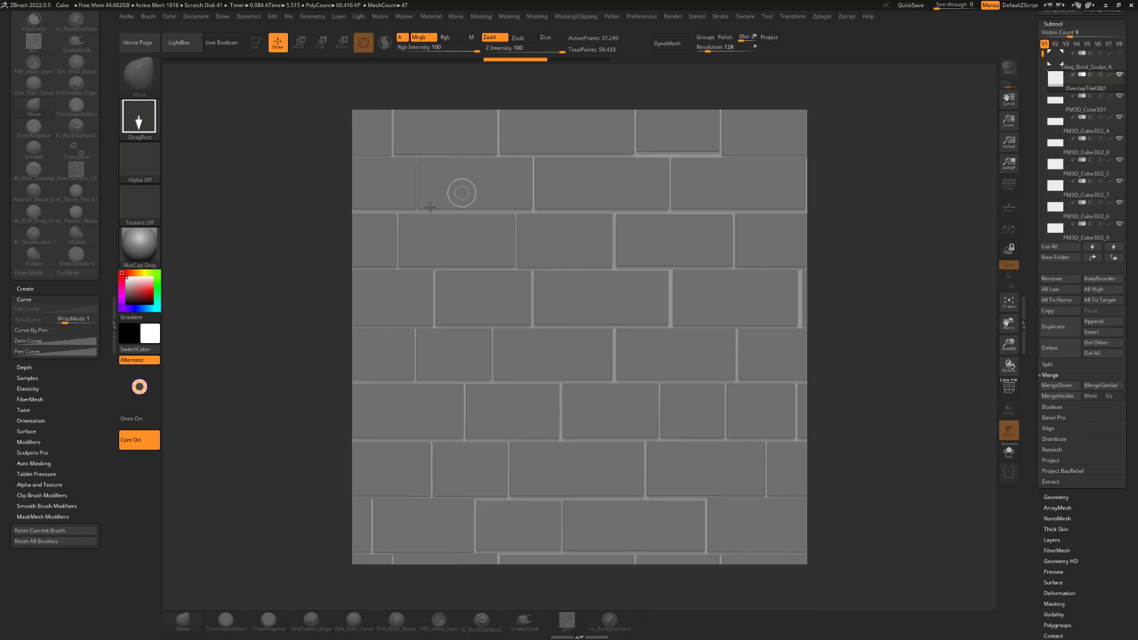
pyautogui.moveTo(425, 183); pyautogui.dragTo(591, 250)
pyautogui.moveTo(491, 228); pyautogui.dragTo(709, 396)
pyautogui.moveTo(537, 289); pyautogui.dragTo(641, 362)
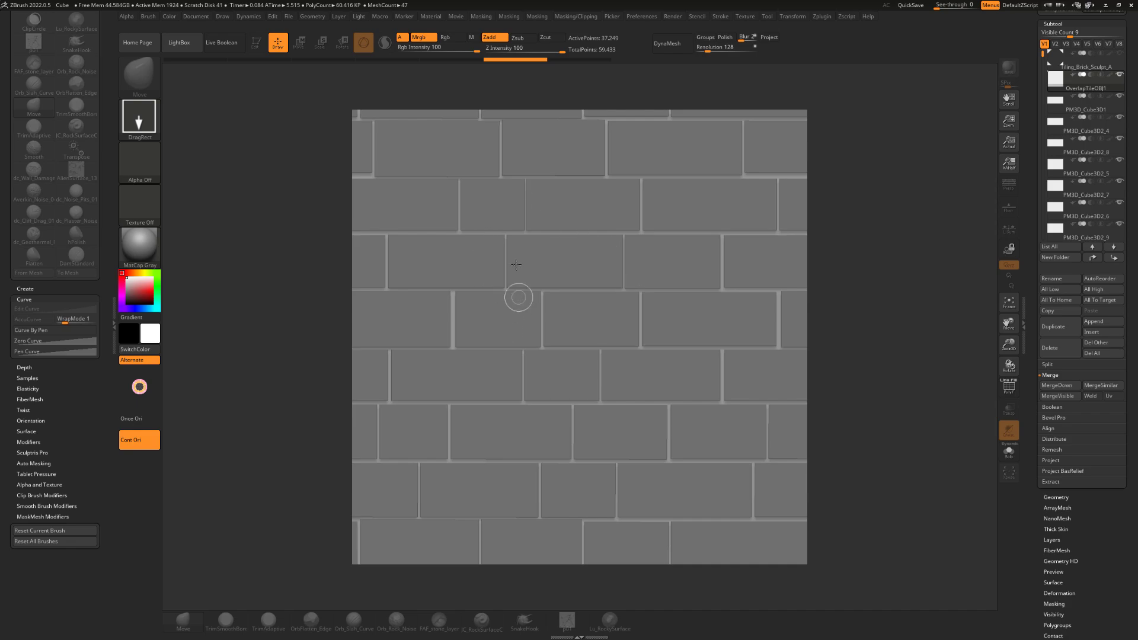
pyautogui.moveTo(514, 261); pyautogui.dragTo(735, 409)
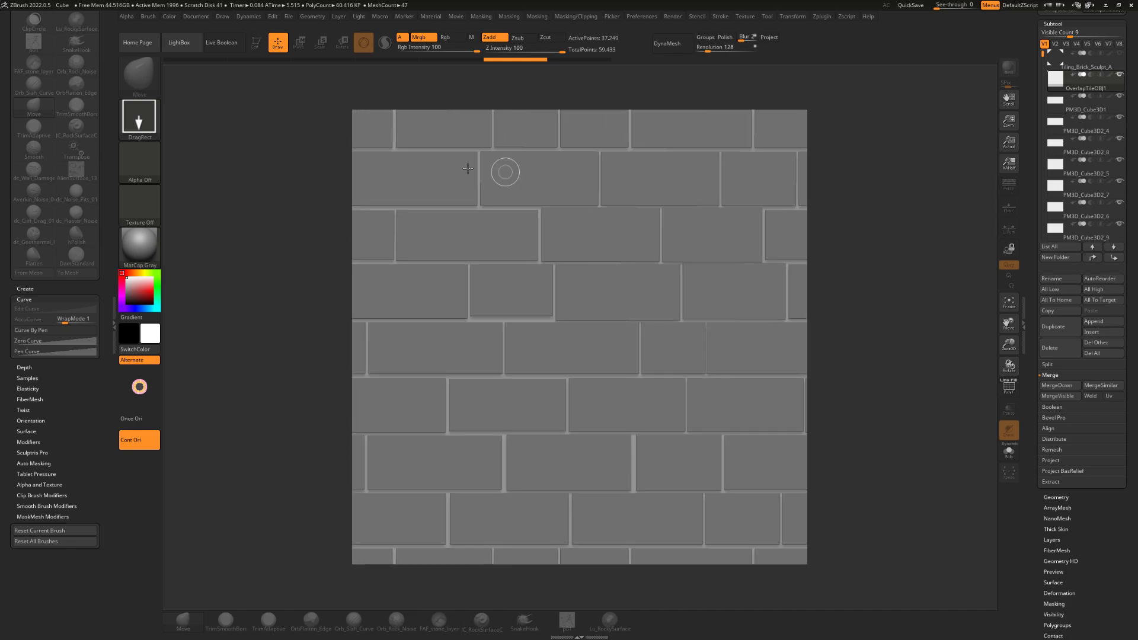
pyautogui.moveTo(523, 241); pyautogui.dragTo(736, 273)
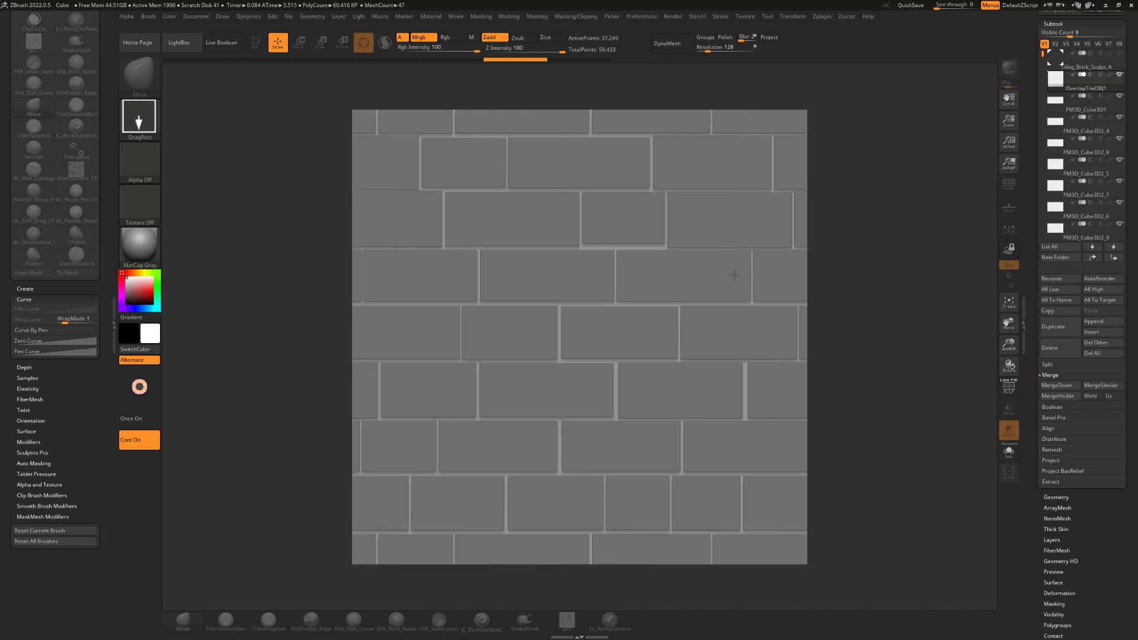
pyautogui.moveTo(573, 291); pyautogui.dragTo(737, 434)
pyautogui.moveTo(546, 233); pyautogui.dragTo(566, 285)
pyautogui.moveTo(576, 226); pyautogui.dragTo(503, 246)
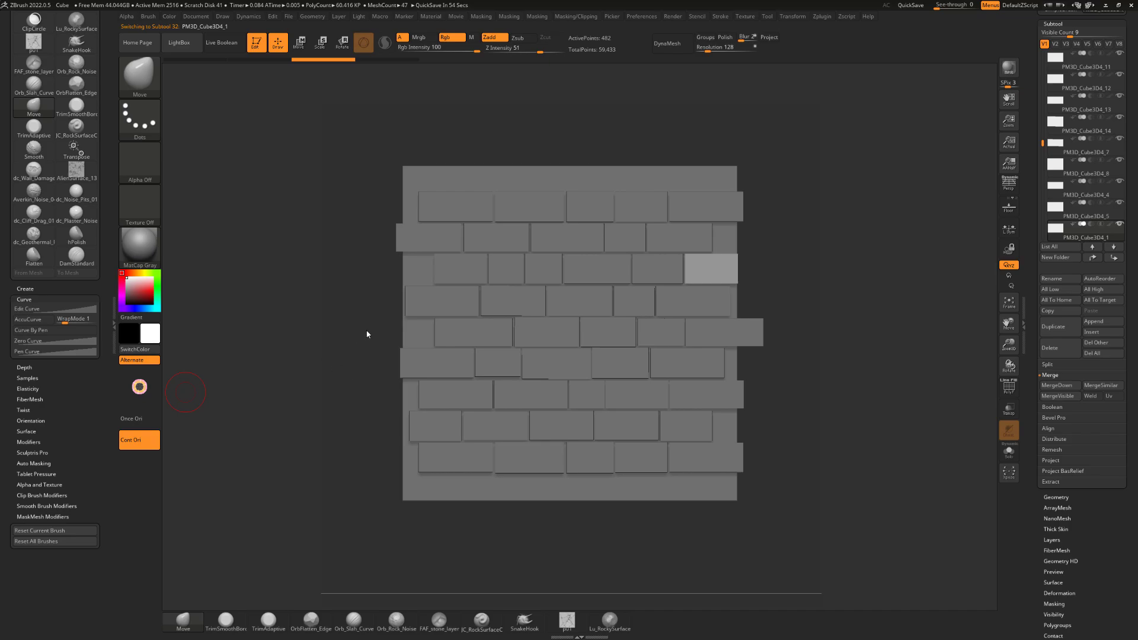
# Move the rightmost brick of the third row from the top slightly right and up to misalign it.
pyautogui.keyDown('alt'); pyautogui.moveTo(380, 375); pyautogui.dragTo(358, 373); pyautogui.keyUp('alt')
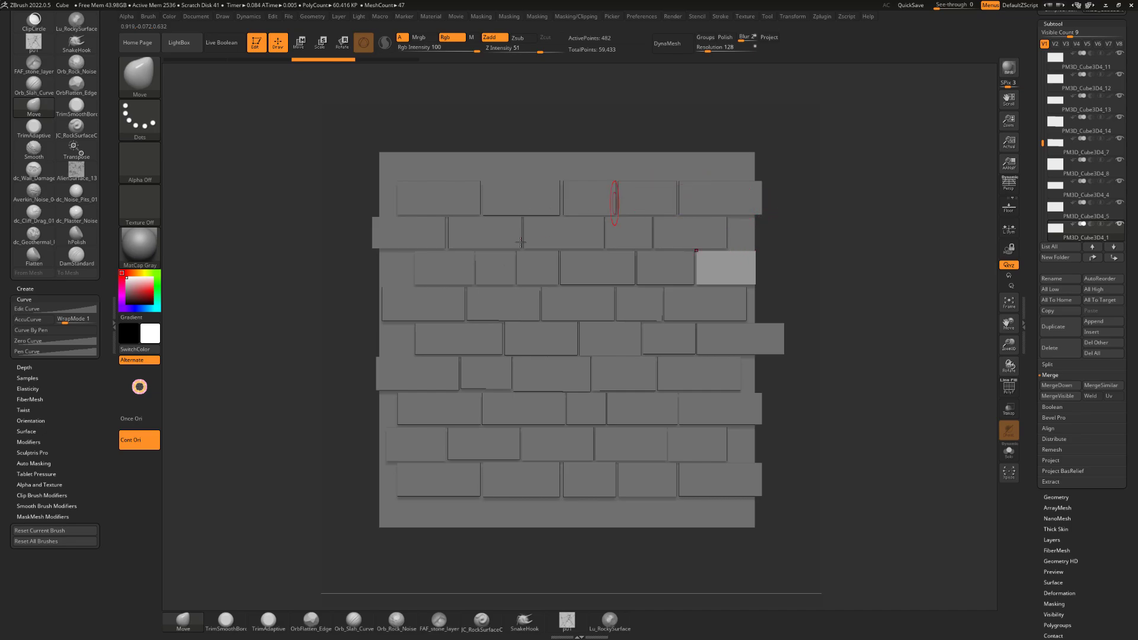
pyautogui.keyDown('alt'); pyautogui.moveTo(799, 255); pyautogui.dragTo(803, 250); pyautogui.keyUp('alt')
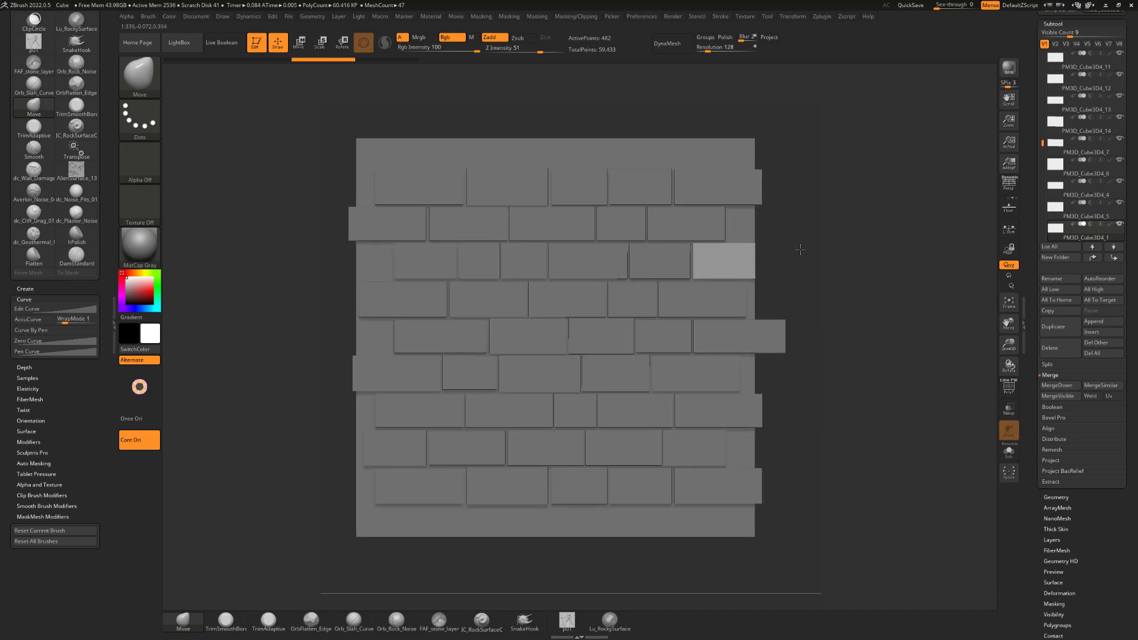
pyautogui.press('w')
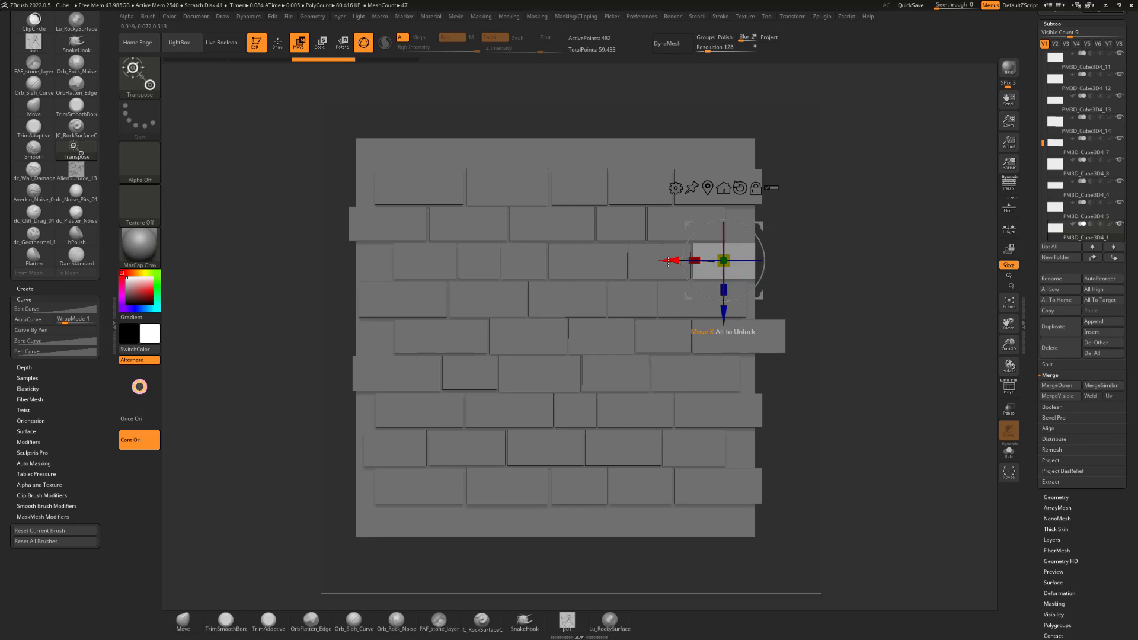
pyautogui.moveTo(670, 261); pyautogui.dragTo(676, 261)
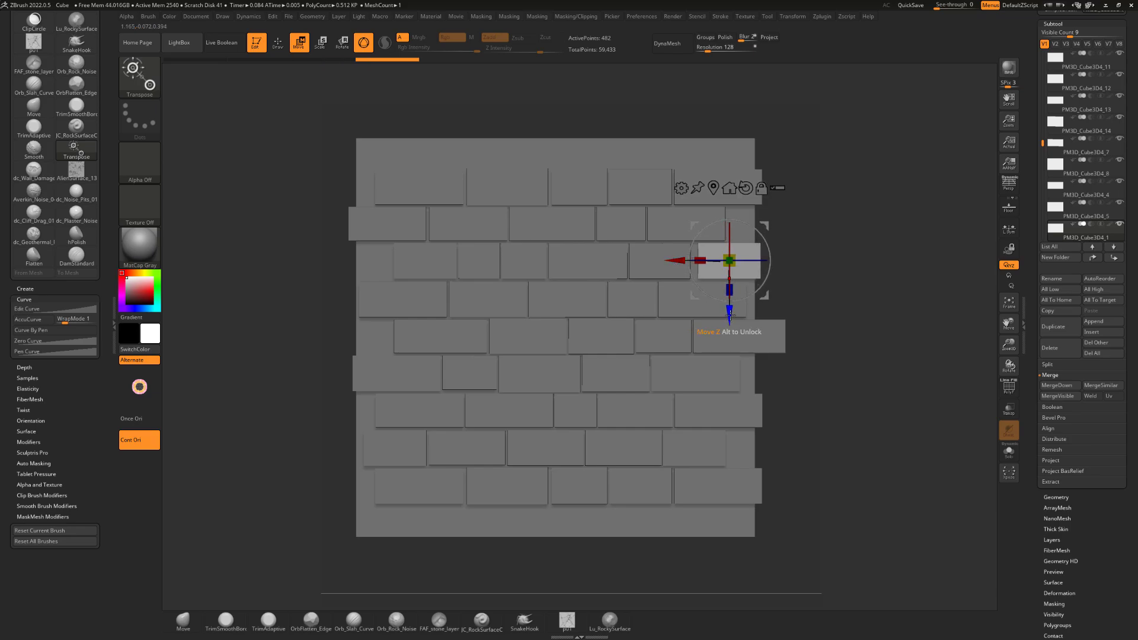
pyautogui.moveTo(730, 313); pyautogui.dragTo(730, 311)
# Move the rightmost brick of the sixth row from the top slightly down, out of line with its row.
pyautogui.keyDown('alt'); pyautogui.click(712, 382); pyautogui.keyUp('alt')
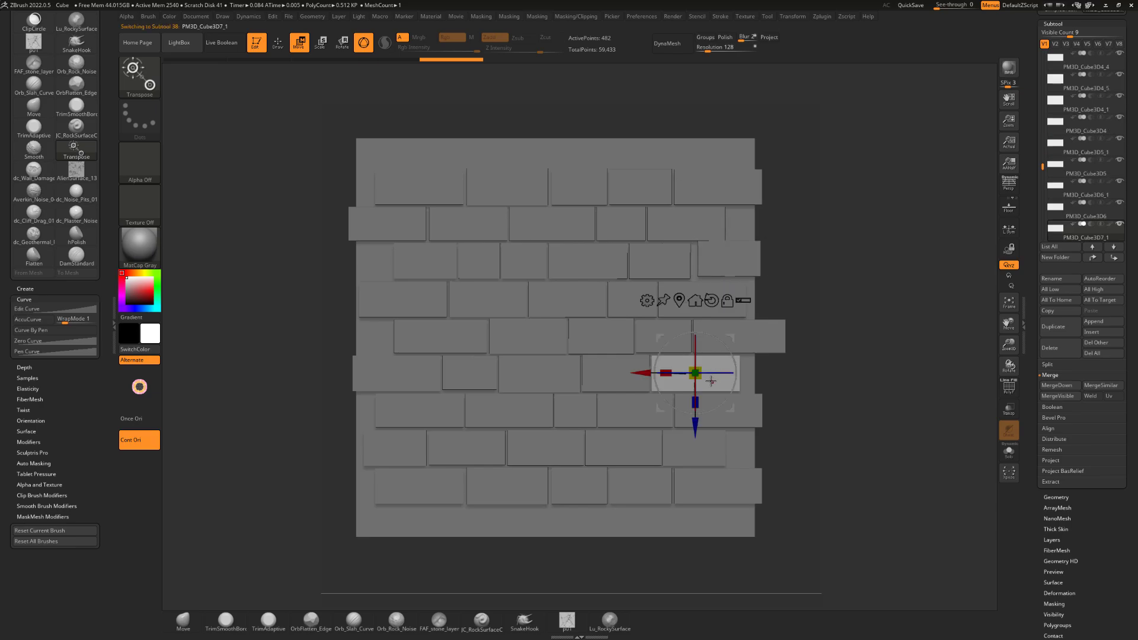
pyautogui.moveTo(701, 424)
pyautogui.mouseDown()
pyautogui.moveTo(701, 402)
pyautogui.moveTo(698, 433)
pyautogui.mouseUp()
pyautogui.hotkey('ctrl', 'z')
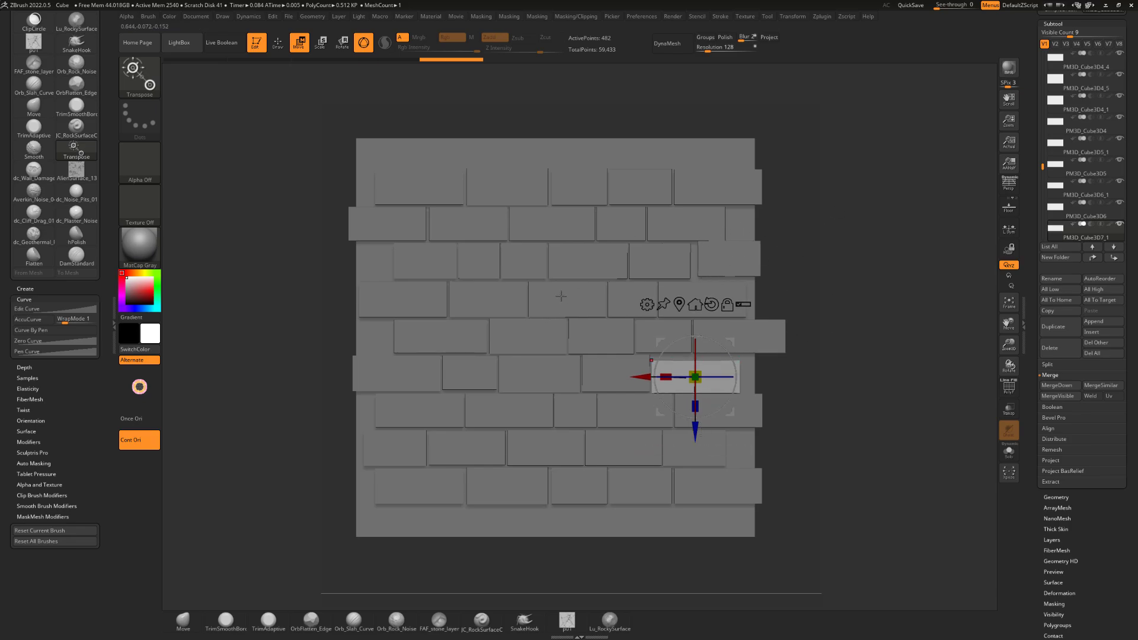
# Reframe the wall to fill the square document using Solo, and make OverlapTileOBJ1 the active subtool with all bricks shown.
pyautogui.keyDown('alt'); pyautogui.click(656, 185); pyautogui.keyUp('alt')
pyautogui.click(1009, 453)
pyautogui.press('f')
pyautogui.click(1085, 82)
pyautogui.click(1009, 453)
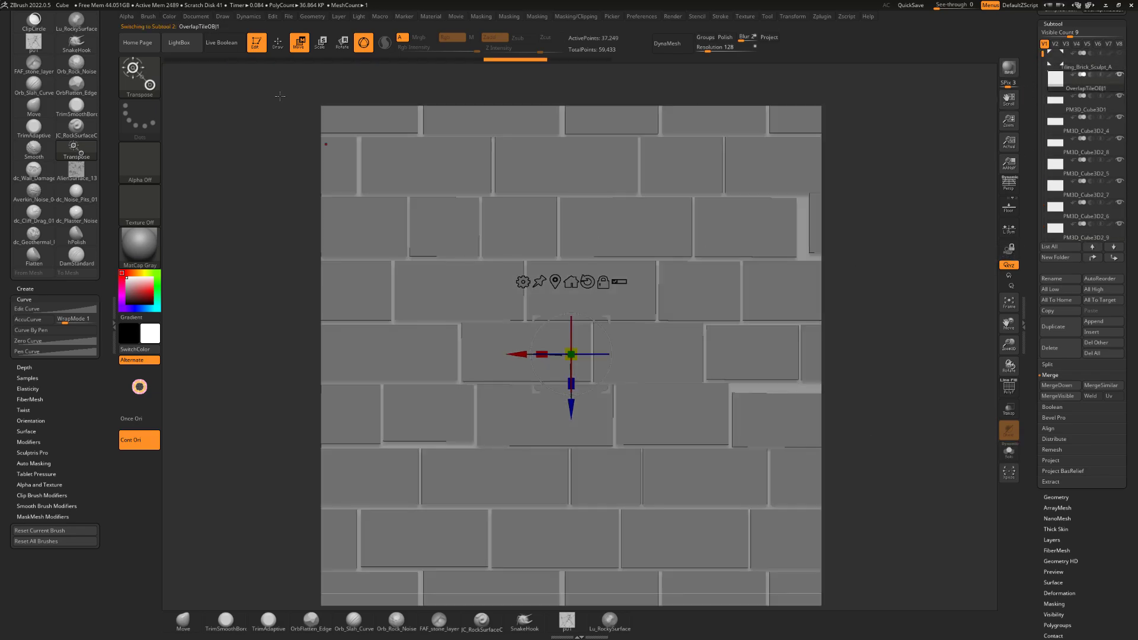
# Leave Edit mode and offset the canvas repeatedly to examine the gaps around the two displaced bricks.
pyautogui.click(257, 43)
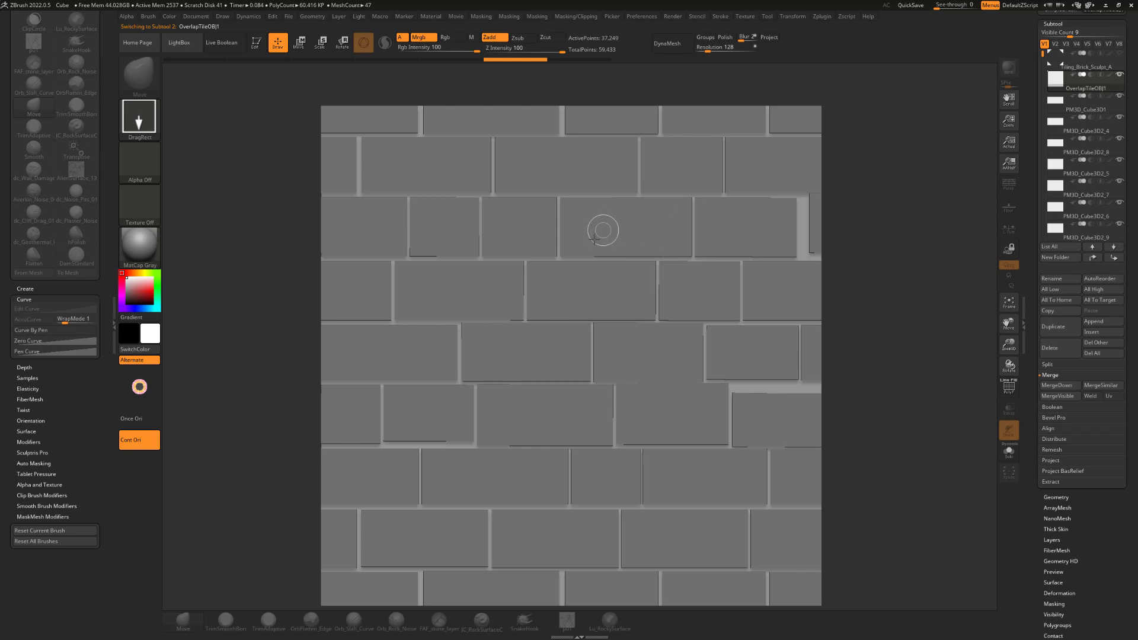
pyautogui.moveTo(475, 202); pyautogui.dragTo(668, 231)
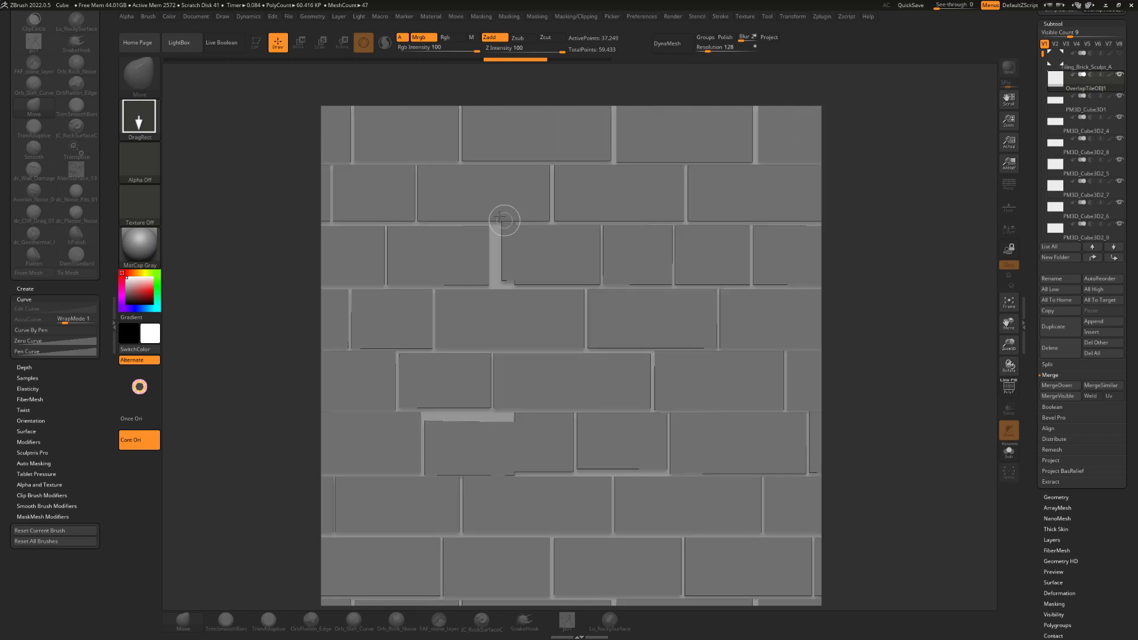
pyautogui.moveTo(541, 196); pyautogui.dragTo(628, 211)
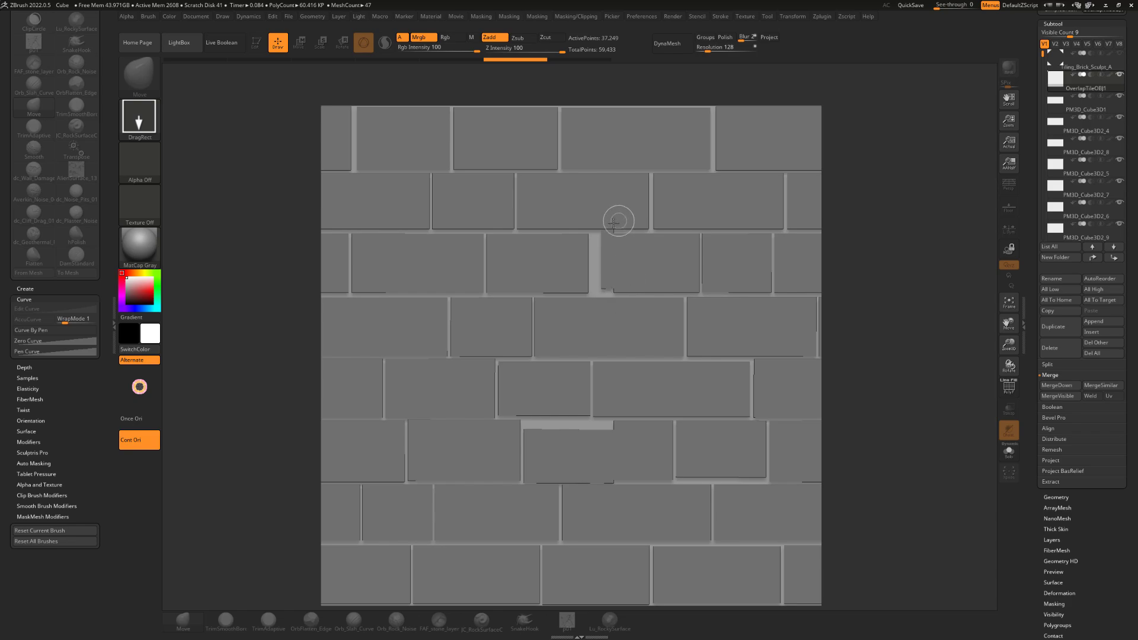
pyautogui.moveTo(616, 323); pyautogui.dragTo(618, 288)
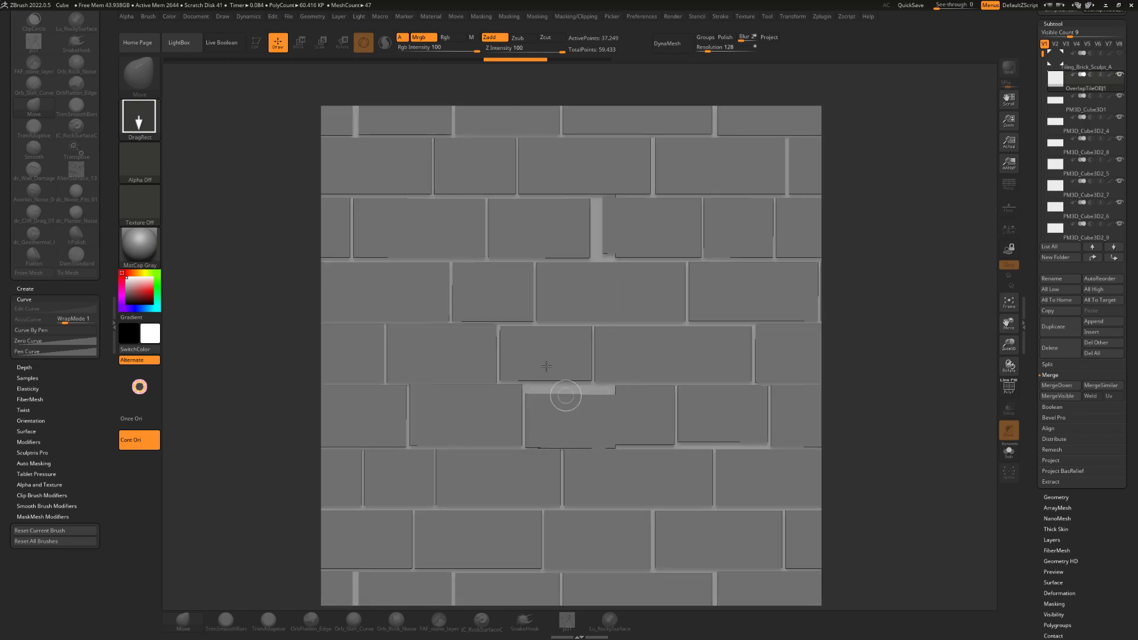
pyautogui.moveTo(497, 279); pyautogui.dragTo(525, 323)
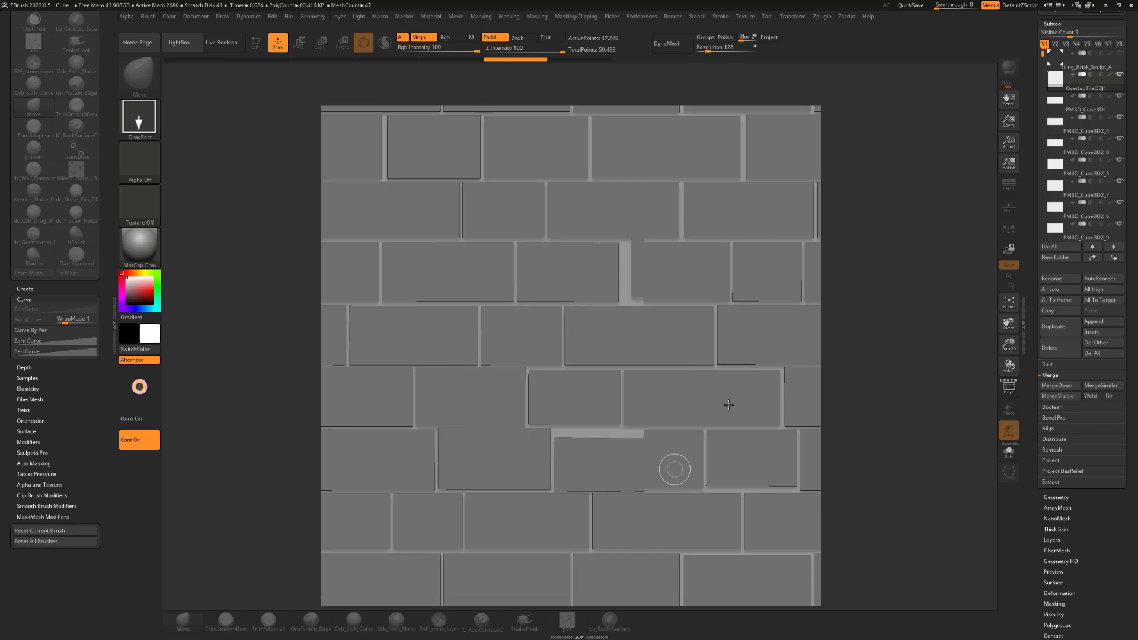
pyautogui.moveTo(570, 190)
pyautogui.mouseDown()
pyautogui.moveTo(610, 278)
pyautogui.moveTo(682, 335)
pyautogui.mouseUp()
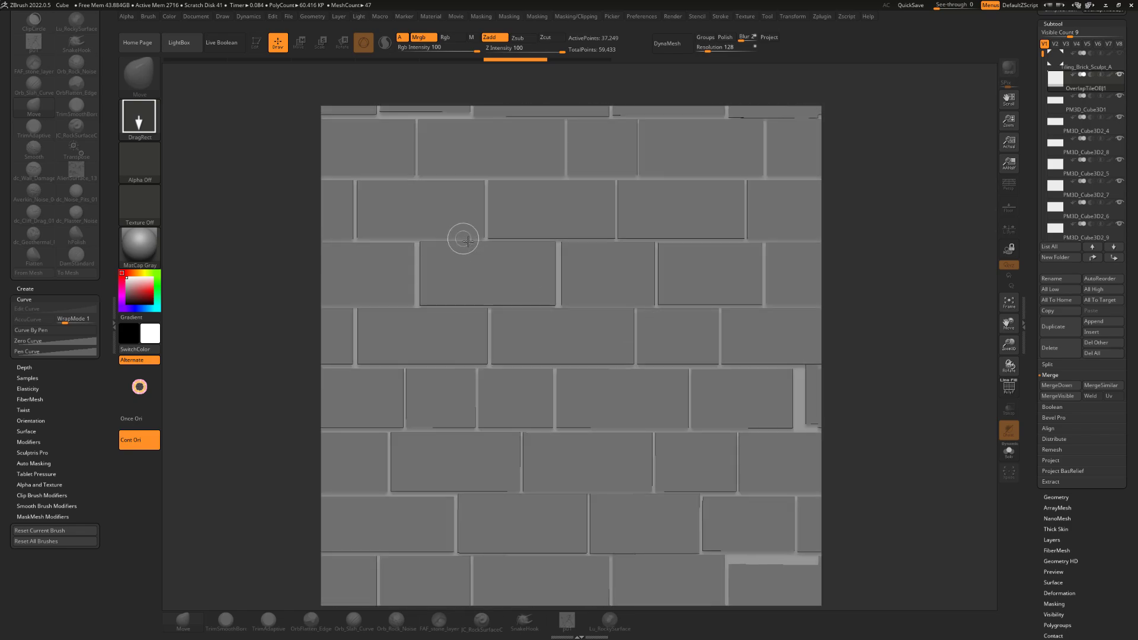
pyautogui.moveTo(500, 260); pyautogui.dragTo(671, 357)
pyautogui.moveTo(498, 261); pyautogui.dragTo(599, 293)
pyautogui.moveTo(492, 211); pyautogui.dragTo(548, 153)
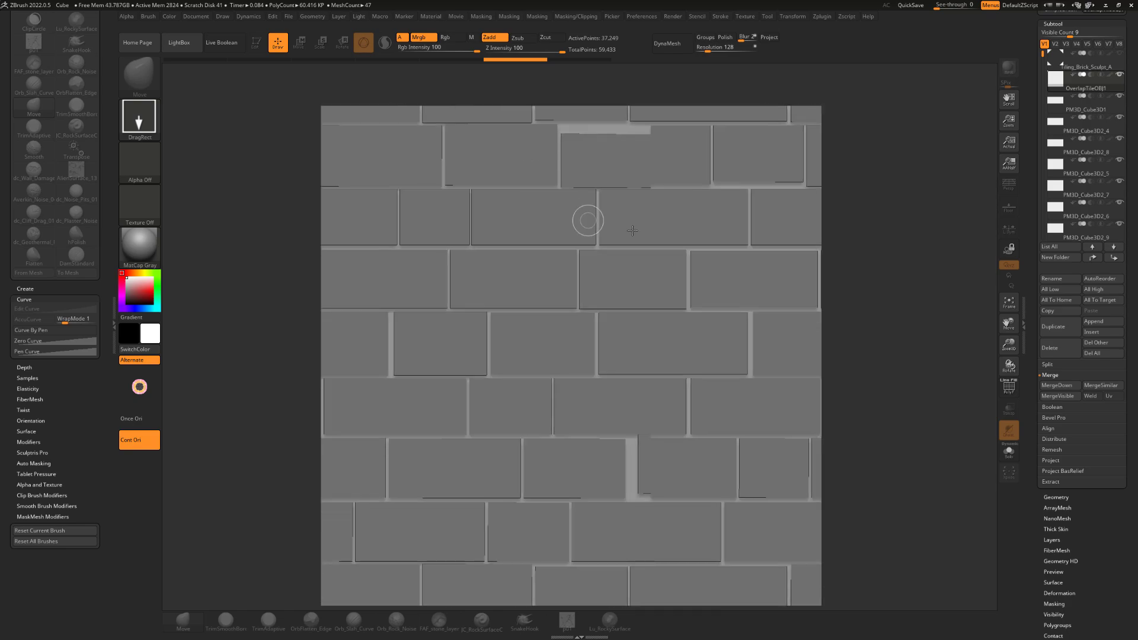
pyautogui.moveTo(633, 231); pyautogui.dragTo(571, 287)
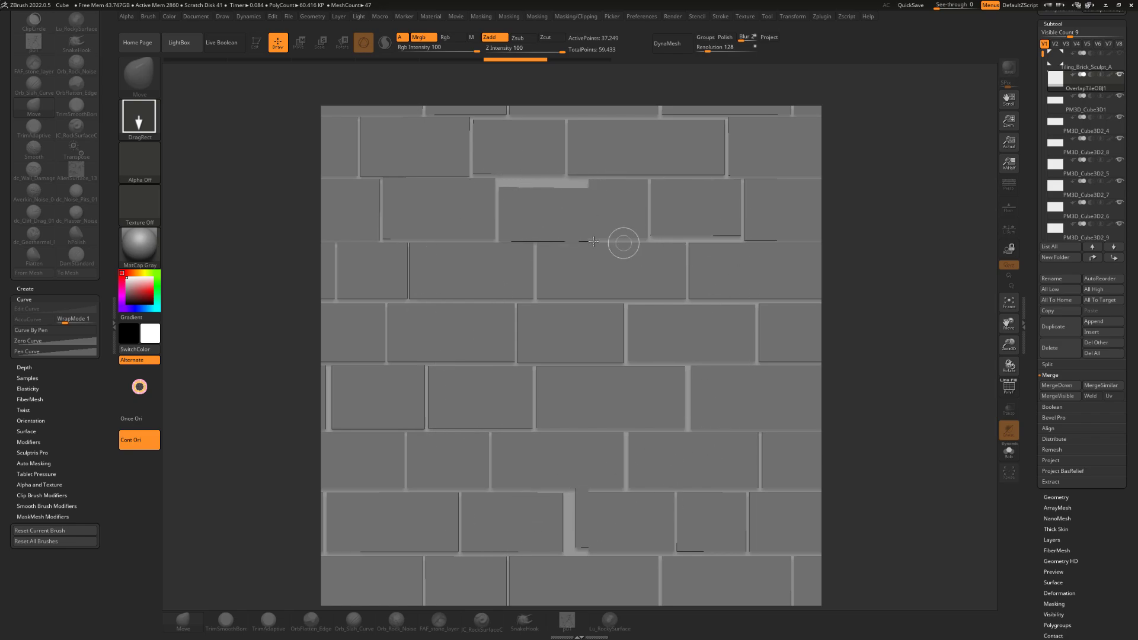
pyautogui.moveTo(497, 215); pyautogui.dragTo(521, 309)
pyautogui.moveTo(614, 179); pyautogui.dragTo(607, 306)
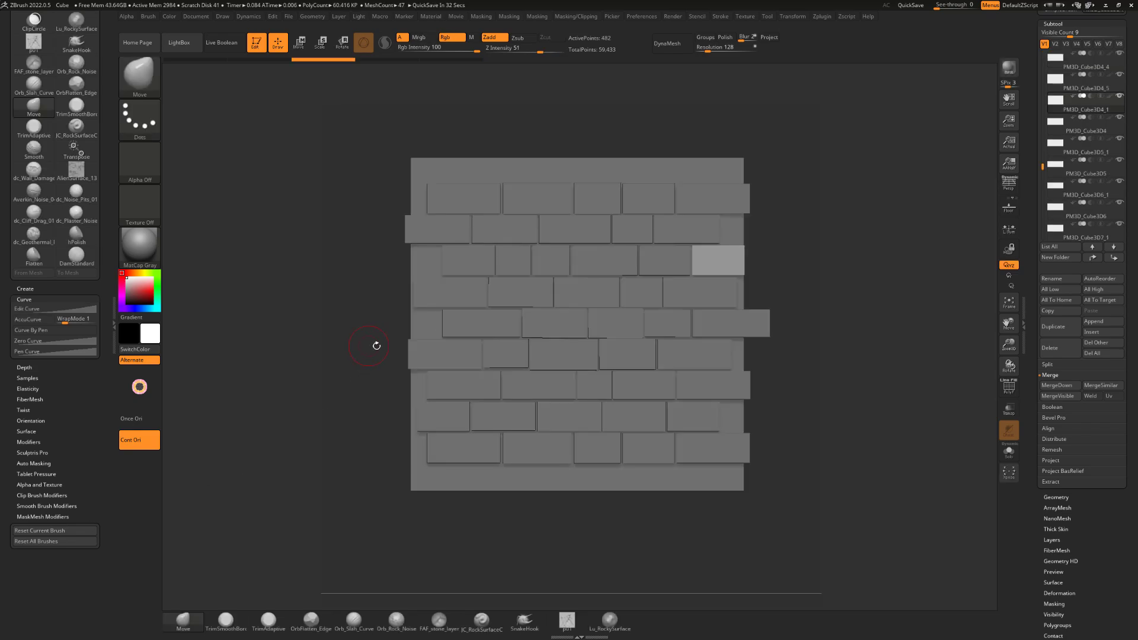
pyautogui.keyDown('alt'); pyautogui.moveTo(375, 345); pyautogui.dragTo(382, 367); pyautogui.keyUp('alt')
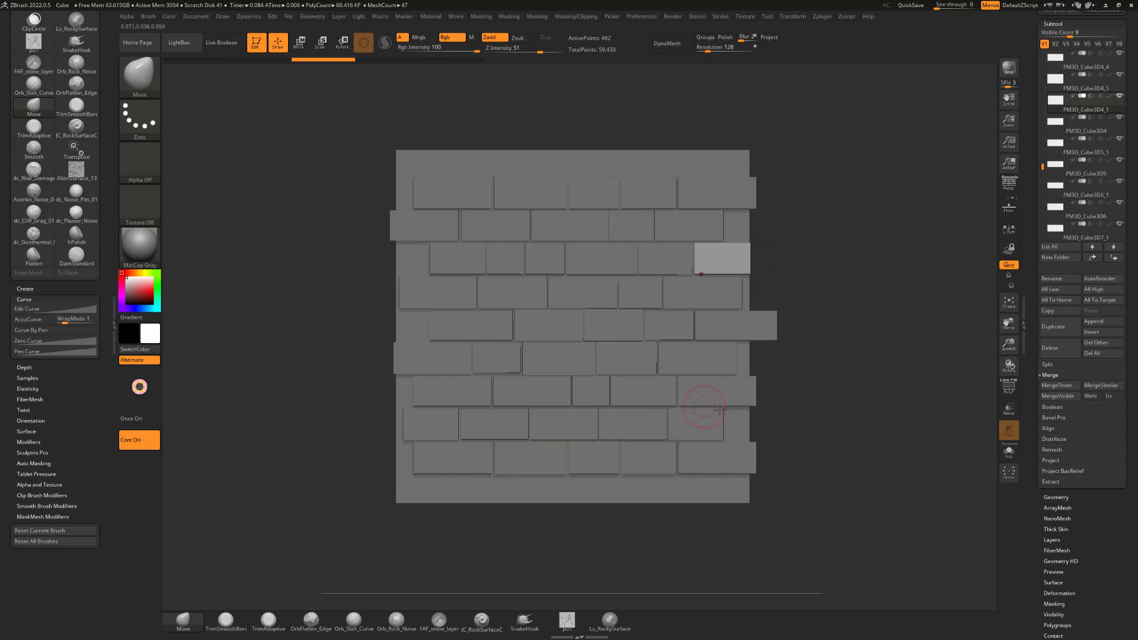
pyautogui.keyDown('alt'); pyautogui.moveTo(820, 377); pyautogui.dragTo(826, 379); pyautogui.keyUp('alt')
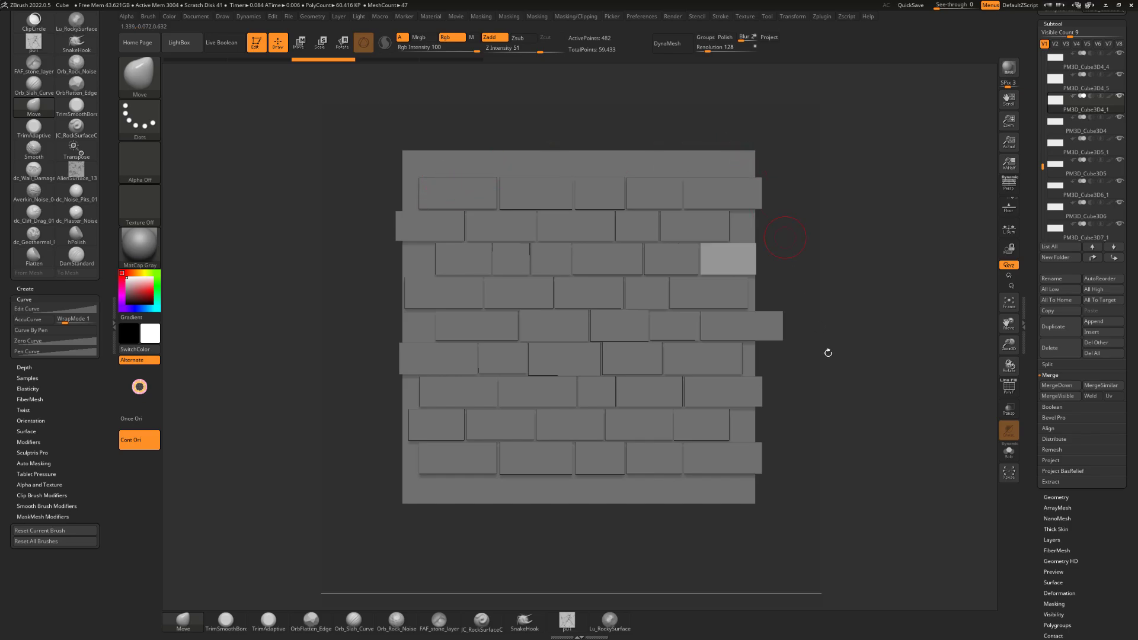
# Delete the rightmost brick from each of the top five rows of the wall.
pyautogui.keyDown('alt'); pyautogui.click(734, 200); pyautogui.keyUp('alt')
pyautogui.click(1061, 350)
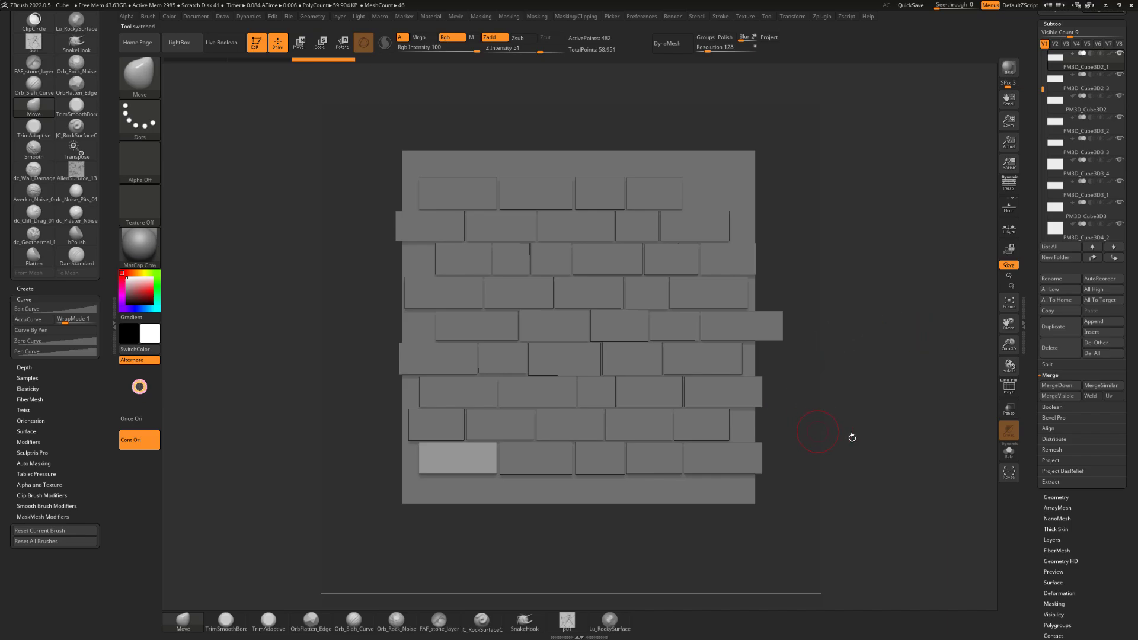
pyautogui.keyDown('alt'); pyautogui.click(715, 227); pyautogui.keyUp('alt')
pyautogui.click(1061, 348)
pyautogui.keyDown('alt'); pyautogui.click(725, 260); pyautogui.keyUp('alt')
pyautogui.click(1061, 349)
pyautogui.keyDown('alt'); pyautogui.click(716, 294); pyautogui.keyUp('alt')
pyautogui.click(1061, 349)
pyautogui.keyDown('alt'); pyautogui.click(730, 326); pyautogui.keyUp('alt')
pyautogui.click(1061, 349)
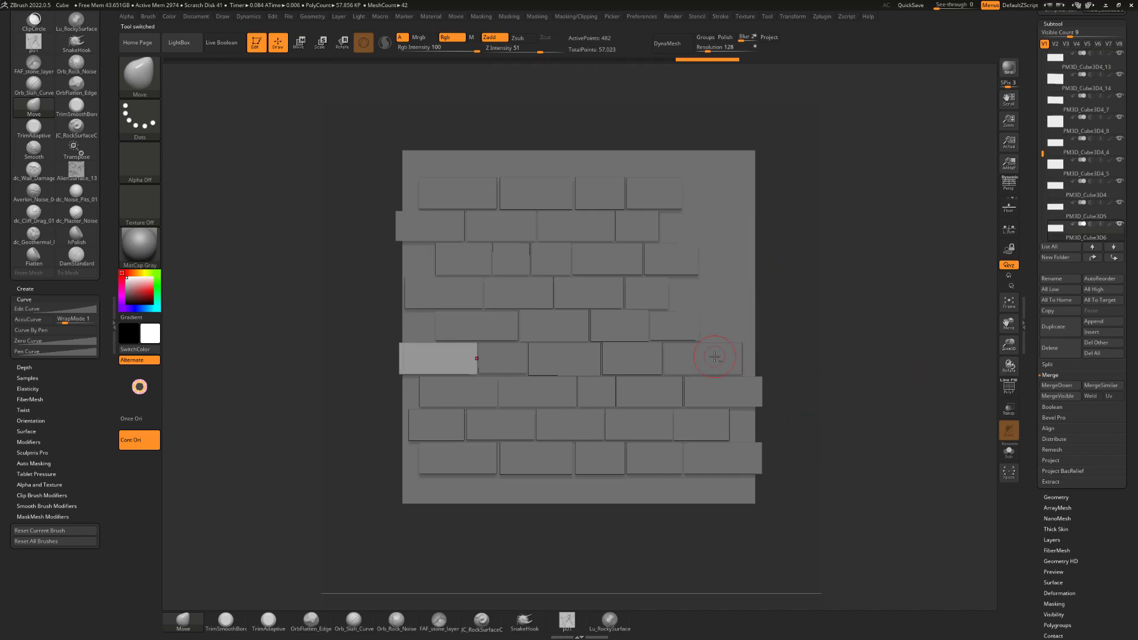
# Delete the rightmost bricks of the sixth, seventh and eighth rows along with the entire bottom row.
pyautogui.keyDown('alt'); pyautogui.click(716, 421); pyautogui.keyUp('alt')
pyautogui.click(1060, 349)
pyautogui.keyDown('alt'); pyautogui.click(719, 459); pyautogui.keyUp('alt')
pyautogui.click(1056, 348)
pyautogui.keyDown('alt'); pyautogui.click(654, 460); pyautogui.keyUp('alt')
pyautogui.click(1060, 350)
pyautogui.keyDown('alt'); pyautogui.click(600, 463); pyautogui.keyUp('alt')
pyautogui.click(1061, 350)
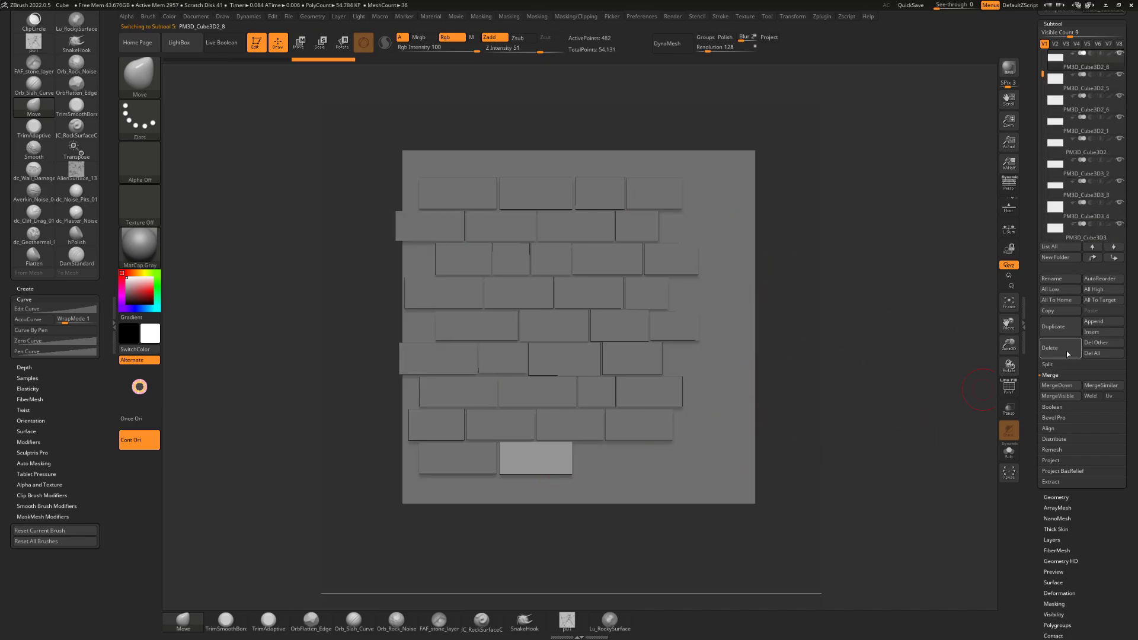
# Examine the remaining brick rows and their depth against the backing plane from several angles.
pyautogui.moveTo(833, 297)
pyautogui.mouseDown()
pyautogui.moveTo(798, 289)
pyautogui.moveTo(881, 304)
pyautogui.moveTo(690, 240)
pyautogui.mouseUp()
pyautogui.moveTo(798, 233); pyautogui.dragTo(764, 242)
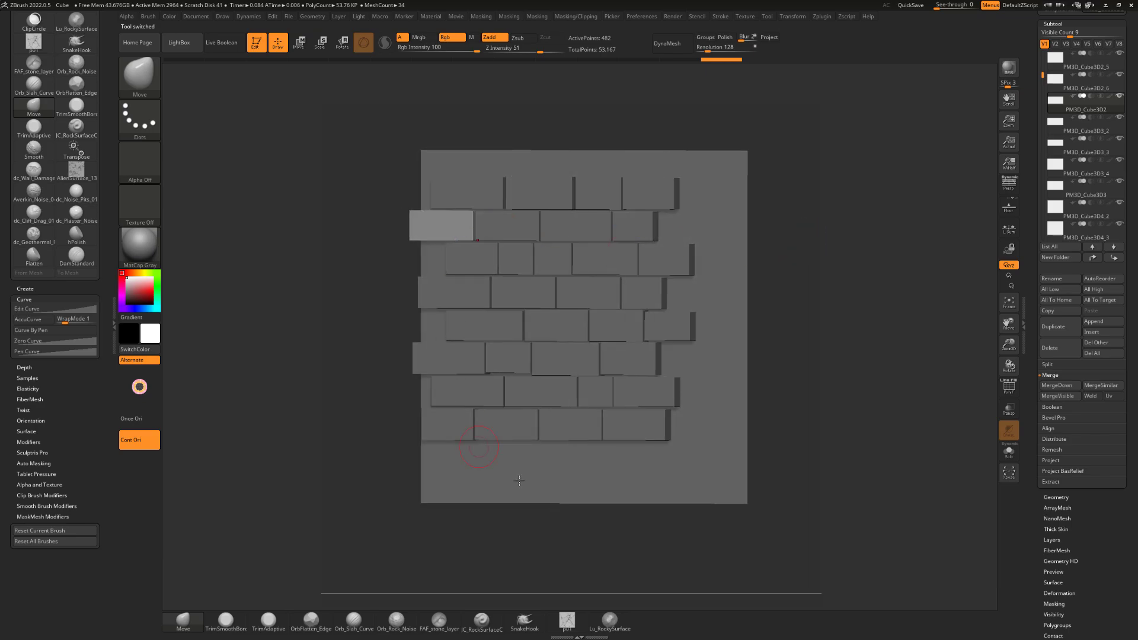
pyautogui.moveTo(812, 346); pyautogui.dragTo(705, 349)
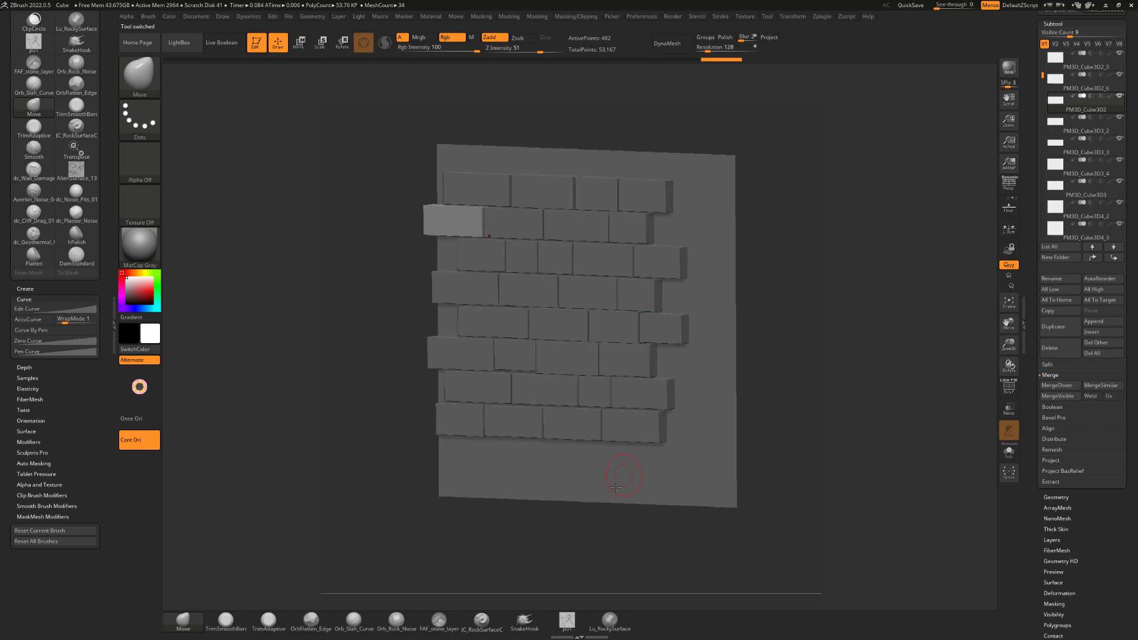
pyautogui.moveTo(804, 337)
pyautogui.mouseDown()
pyautogui.moveTo(780, 251)
pyautogui.moveTo(793, 261)
pyautogui.moveTo(780, 275)
pyautogui.moveTo(812, 264)
pyautogui.moveTo(806, 297)
pyautogui.moveTo(819, 281)
pyautogui.moveTo(806, 237)
pyautogui.moveTo(802, 284)
pyautogui.moveTo(828, 297)
pyautogui.moveTo(757, 312)
pyautogui.mouseUp()
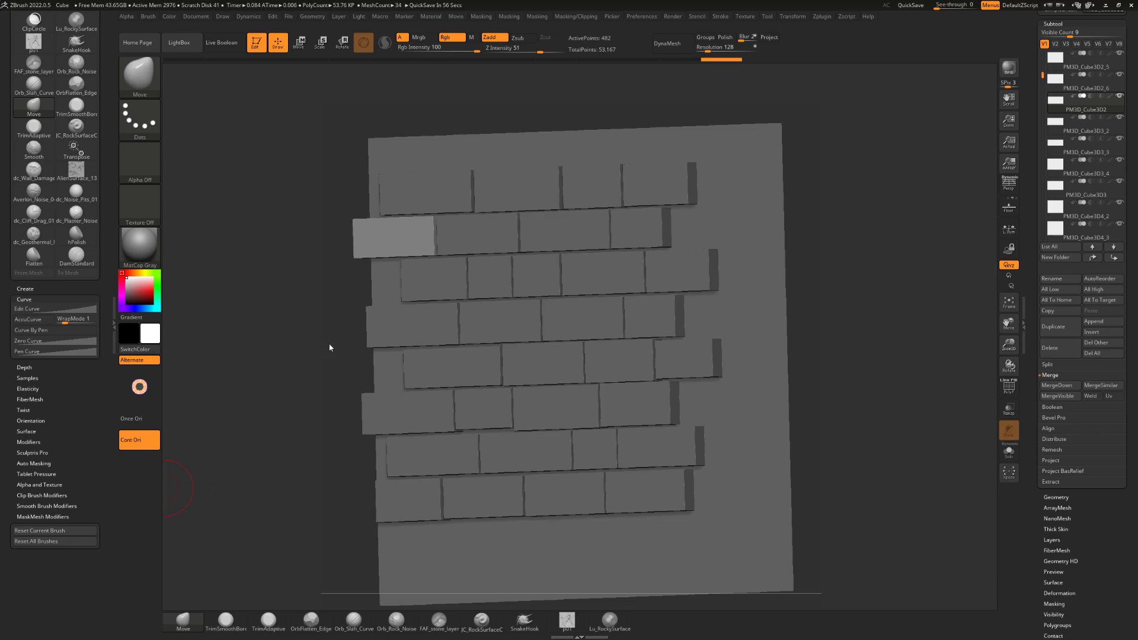
pyautogui.moveTo(282, 313)
pyautogui.mouseDown()
pyautogui.moveTo(296, 313)
pyautogui.moveTo(275, 313)
pyautogui.mouseUp()
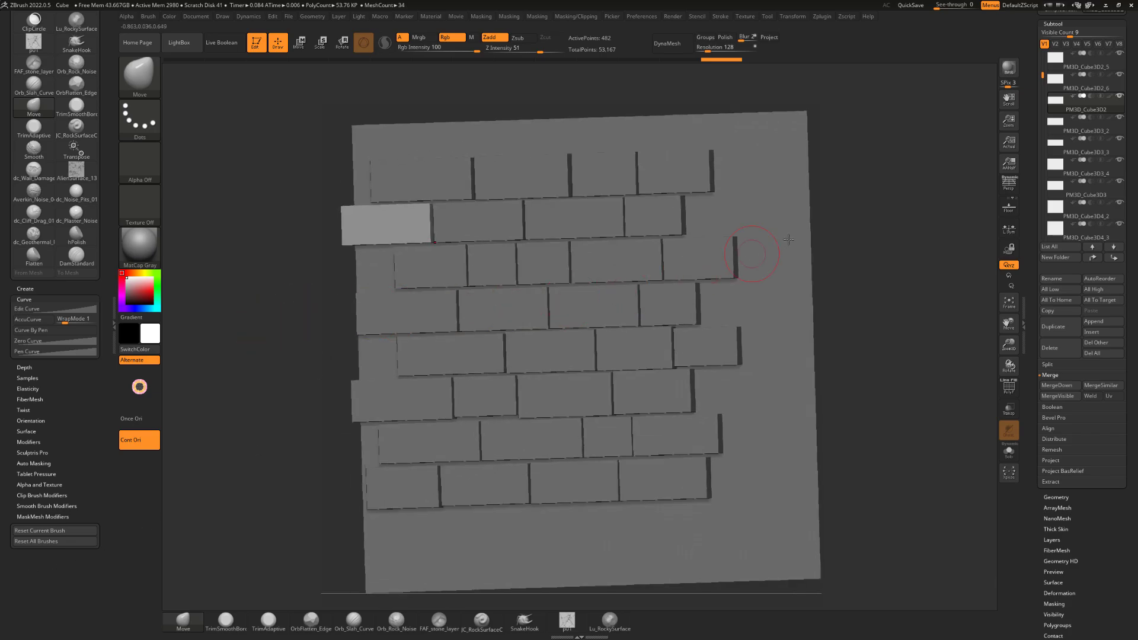
pyautogui.moveTo(890, 252)
pyautogui.keyDown('shift'); pyautogui.mouseDown()
pyautogui.moveTo(915, 268)
pyautogui.moveTo(893, 284)
pyautogui.mouseUp(); pyautogui.keyUp('shift')
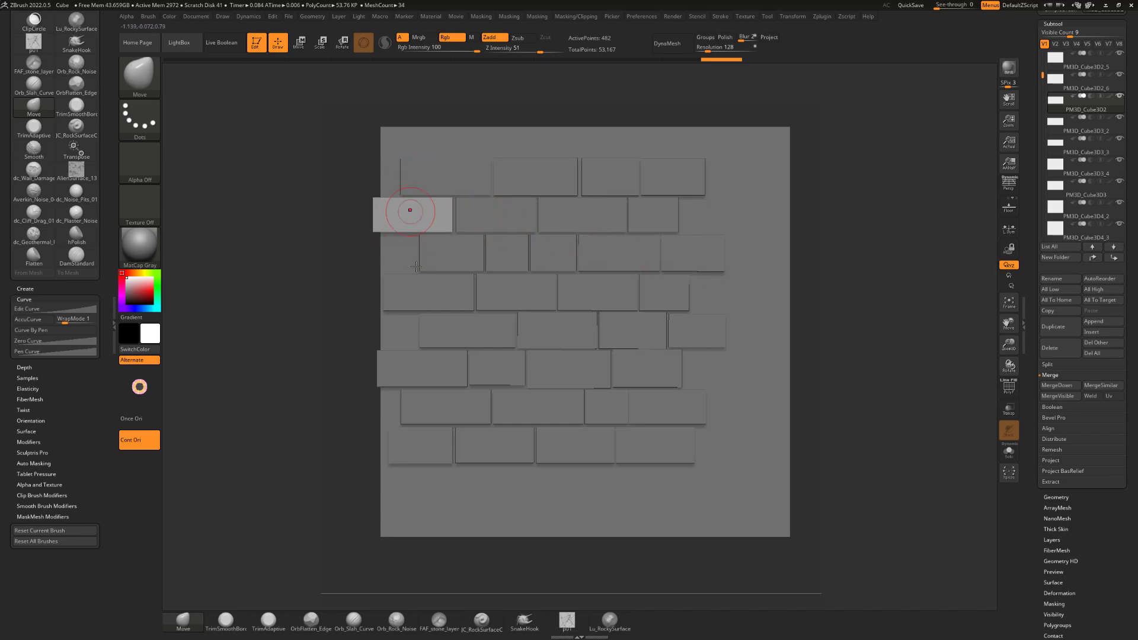
# Try to adjust the leftmost brick of the second row with the transform gizmo, and undo it.
pyautogui.press('e')
pyautogui.moveTo(435, 216); pyautogui.dragTo(404, 214)
pyautogui.hotkey('ctrl', 'z')
pyautogui.hotkey('ctrl', 'z')
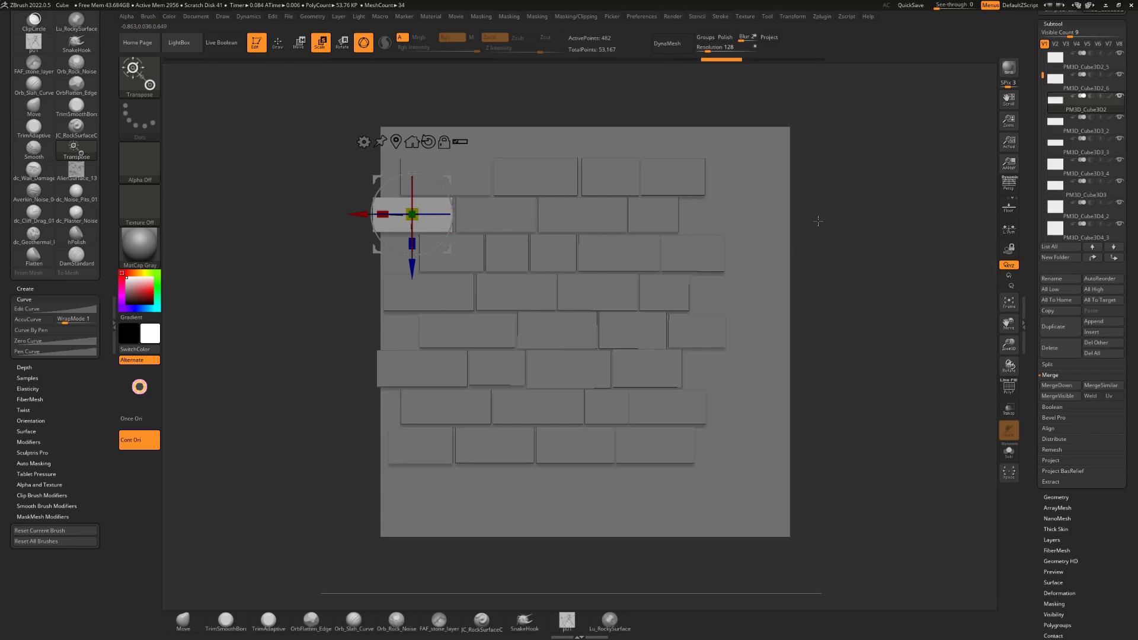
# Push the second brick of the fifth row about 0.025 inward, and the second brick of the third row slightly inward.
pyautogui.moveTo(827, 229); pyautogui.dragTo(851, 275)
pyautogui.keyDown('alt'); pyautogui.click(503, 314); pyautogui.keyUp('alt')
pyautogui.moveTo(771, 300); pyautogui.dragTo(737, 302)
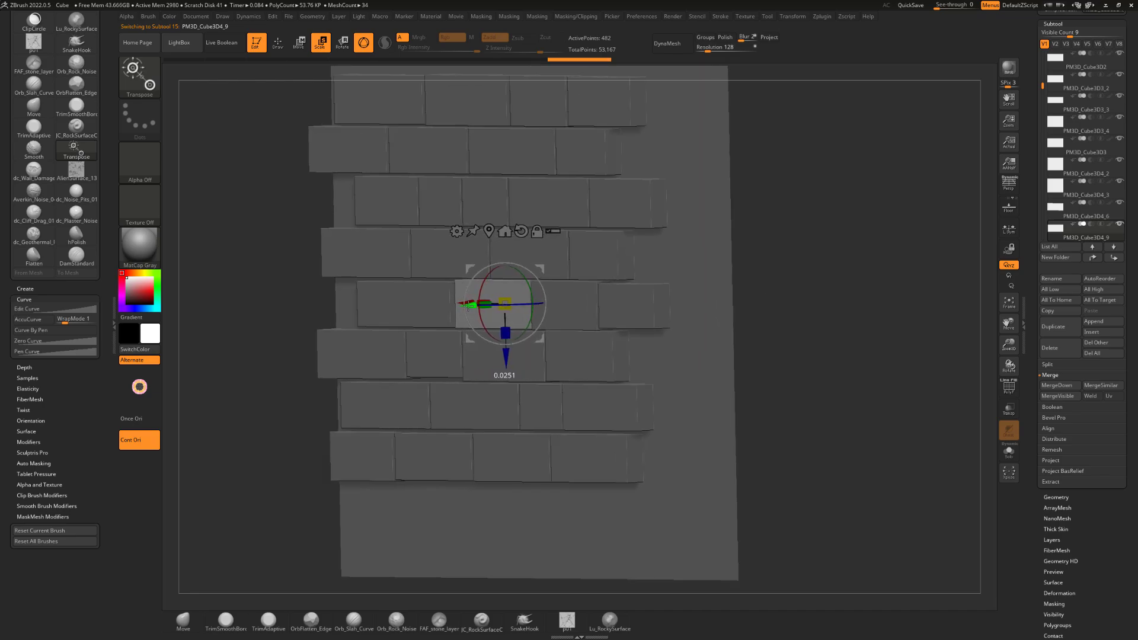
pyautogui.keyDown('alt'); pyautogui.click(415, 204); pyautogui.keyUp('alt')
pyautogui.moveTo(413, 203); pyautogui.dragTo(418, 203)
pyautogui.keyDown('alt'); pyautogui.moveTo(810, 315); pyautogui.dragTo(802, 287); pyautogui.keyUp('alt')
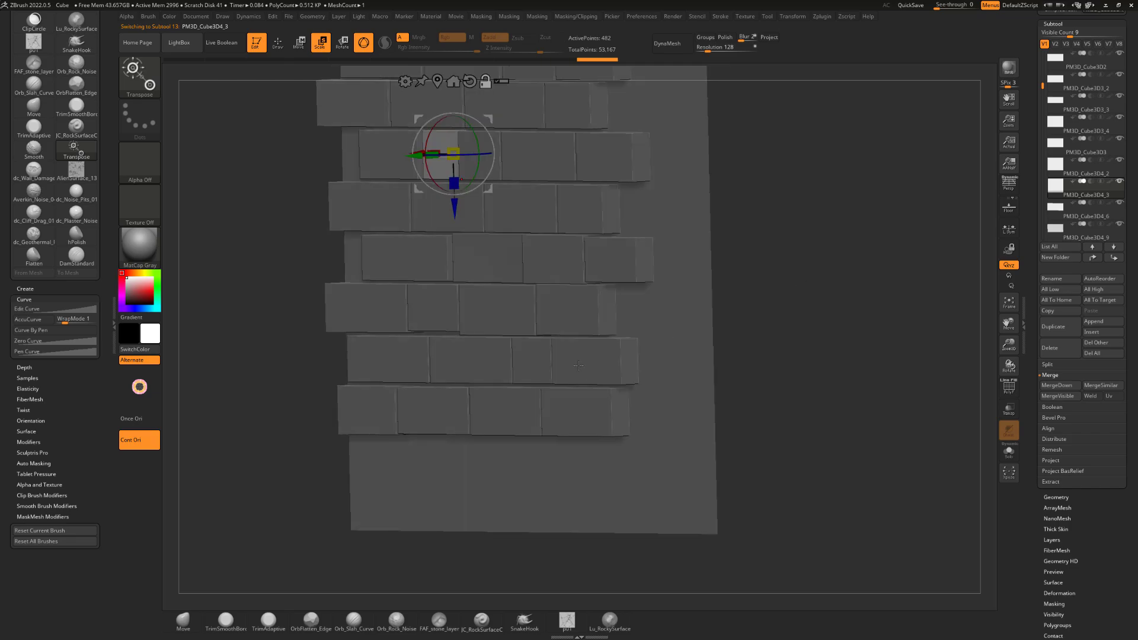
# Push the third brick of the seventh row and the third brick of the fourth row slightly inward.
pyautogui.keyDown('alt'); pyautogui.click(535, 360); pyautogui.keyUp('alt')
pyautogui.moveTo(762, 358); pyautogui.dragTo(717, 250)
pyautogui.keyDown('alt'); pyautogui.click(594, 200); pyautogui.keyUp('alt')
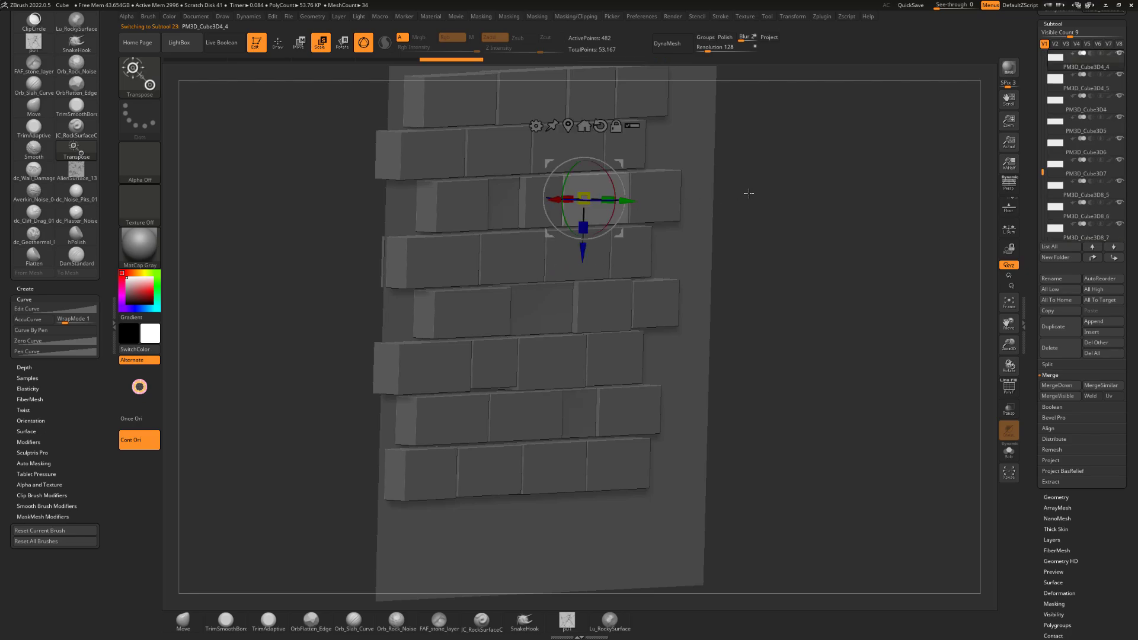
pyautogui.moveTo(748, 194); pyautogui.dragTo(734, 173)
pyautogui.keyDown('alt'); pyautogui.click(576, 255); pyautogui.keyUp('alt')
pyautogui.moveTo(784, 257); pyautogui.dragTo(811, 259)
pyautogui.moveTo(613, 254); pyautogui.dragTo(609, 253)
# Push the second brick of the eighth row slightly inward and check the depth variation across the wall.
pyautogui.moveTo(836, 255); pyautogui.dragTo(842, 303)
pyautogui.keyDown('alt'); pyautogui.click(439, 441); pyautogui.keyUp('alt')
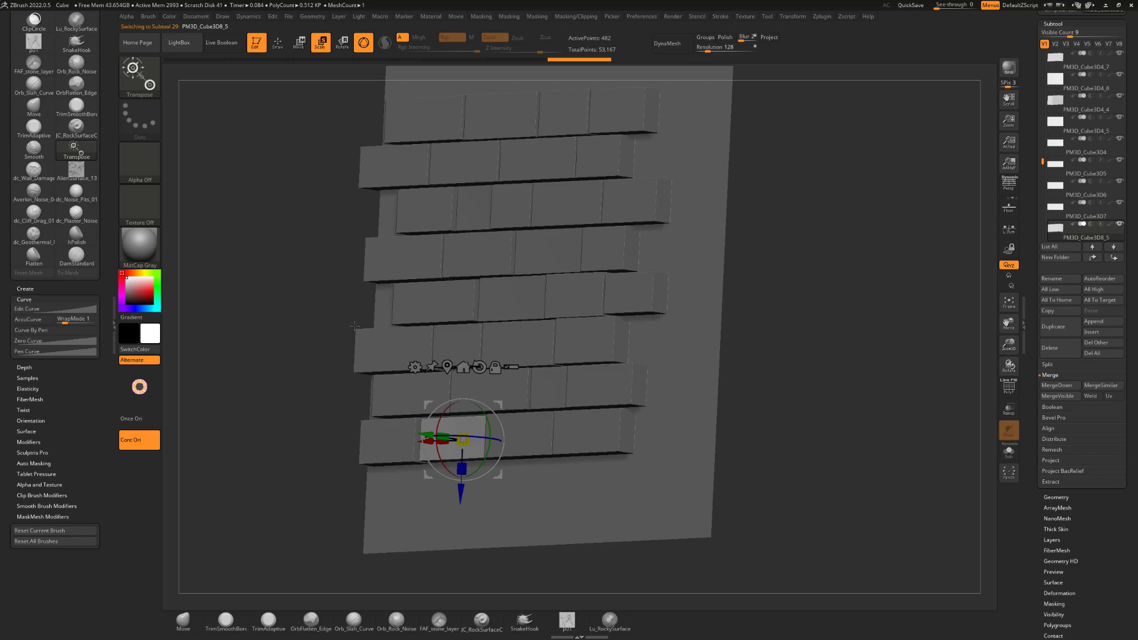
pyautogui.moveTo(277, 424); pyautogui.dragTo(273, 469)
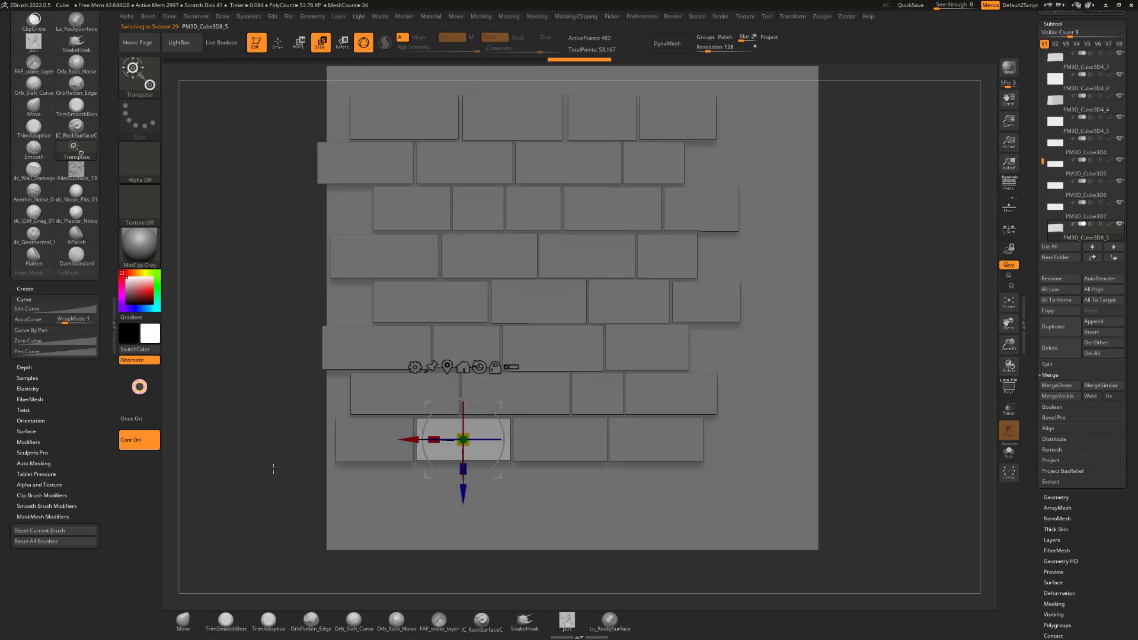
pyautogui.moveTo(886, 374)
pyautogui.mouseDown()
pyautogui.moveTo(870, 348)
pyautogui.moveTo(869, 374)
pyautogui.mouseUp()
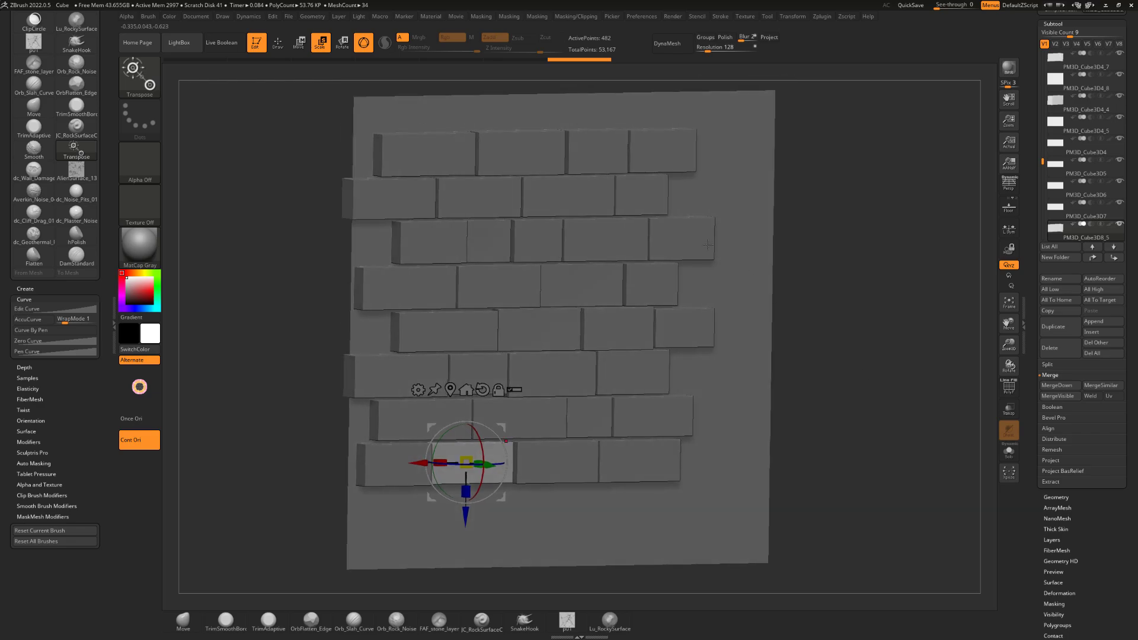
pyautogui.moveTo(811, 349); pyautogui.dragTo(643, 315)
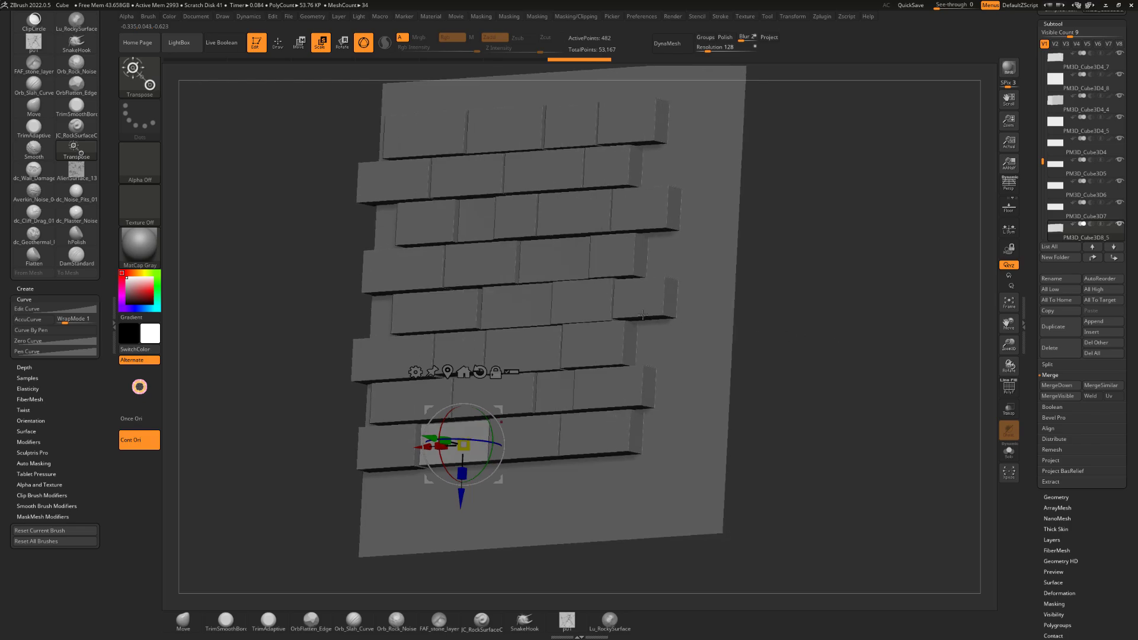
# Push the rightmost brick of the fifth row slightly inward and the third brick of the top row about 0.024 inward.
pyautogui.keyDown('alt'); pyautogui.click(649, 307); pyautogui.keyUp('alt')
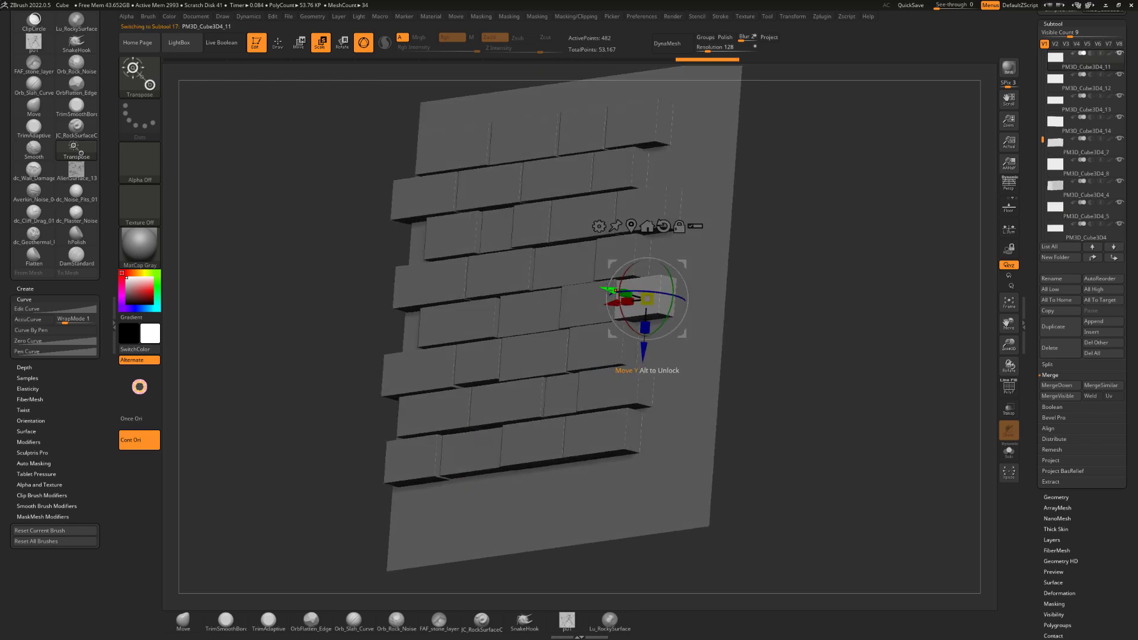
pyautogui.moveTo(610, 290); pyautogui.dragTo(614, 291)
pyautogui.keyDown('alt'); pyautogui.click(618, 173); pyautogui.keyUp('alt')
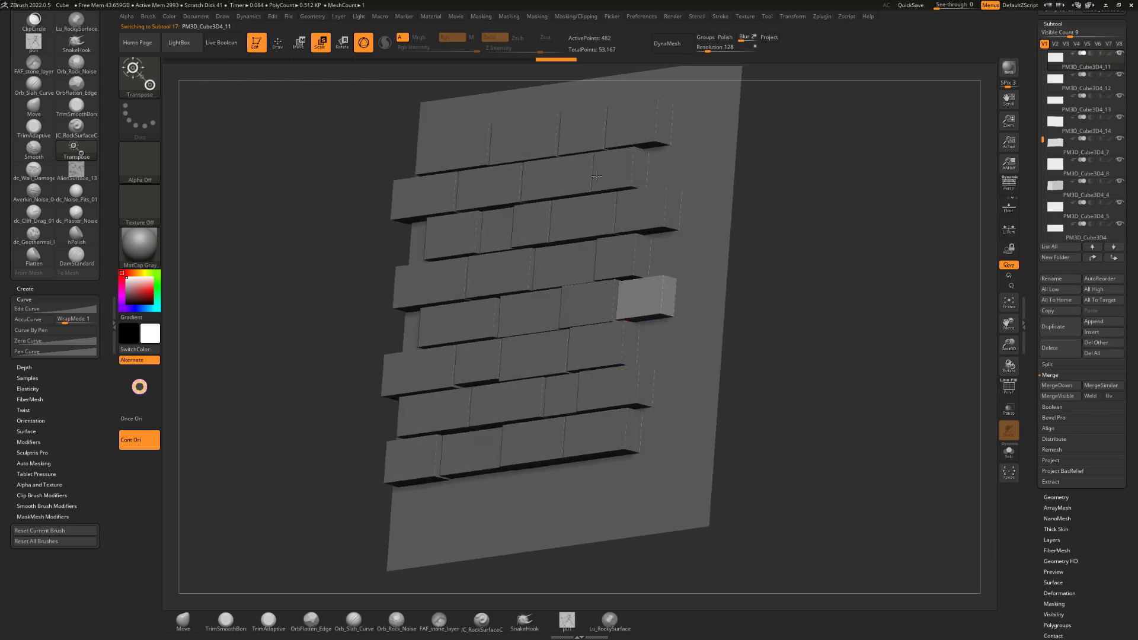
pyautogui.moveTo(798, 228); pyautogui.dragTo(813, 260)
pyautogui.keyDown('alt'); pyautogui.click(571, 154); pyautogui.keyUp('alt')
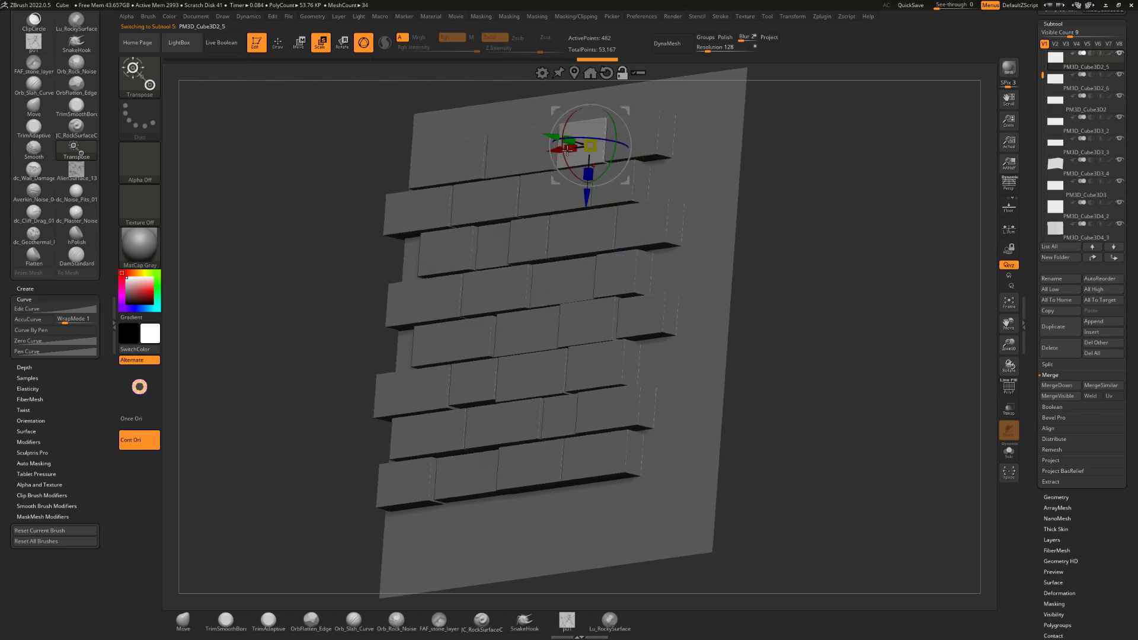
pyautogui.moveTo(552, 139); pyautogui.dragTo(561, 141)
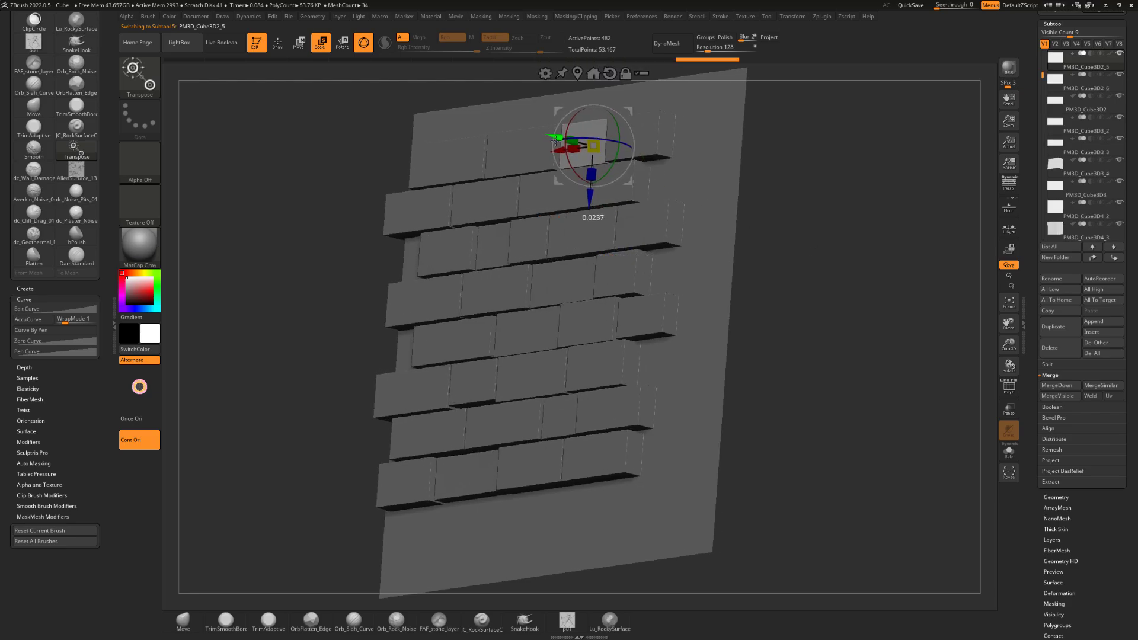
pyautogui.keyDown('shift'); pyautogui.moveTo(782, 253); pyautogui.dragTo(741, 249); pyautogui.keyUp('shift')
# Tilt the leftmost brick of the second row about 4.5 degrees around its X axis.
pyautogui.keyDown('alt'); pyautogui.click(438, 150); pyautogui.keyUp('alt')
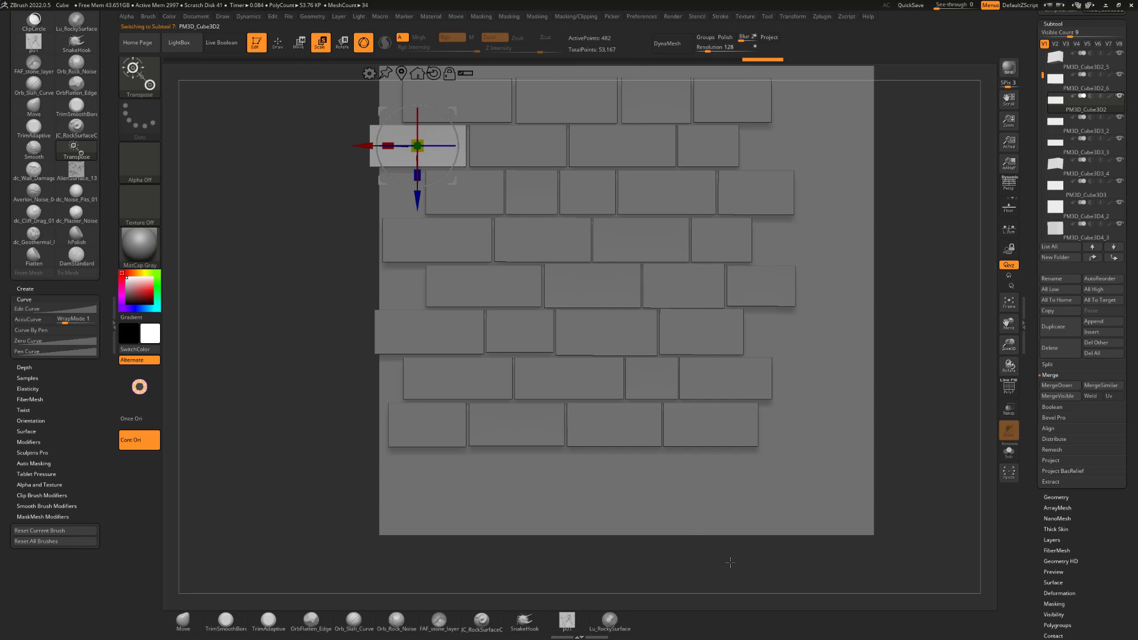
pyautogui.moveTo(730, 562); pyautogui.dragTo(536, 268)
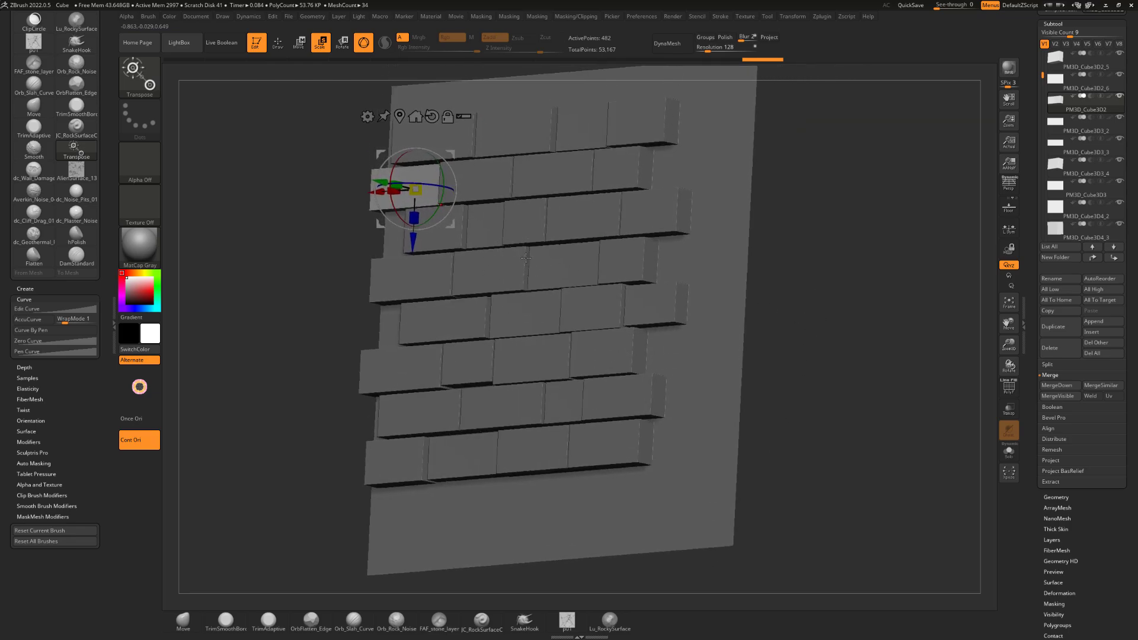
pyautogui.keyDown('shift'); pyautogui.moveTo(836, 264); pyautogui.dragTo(830, 266); pyautogui.keyUp('shift')
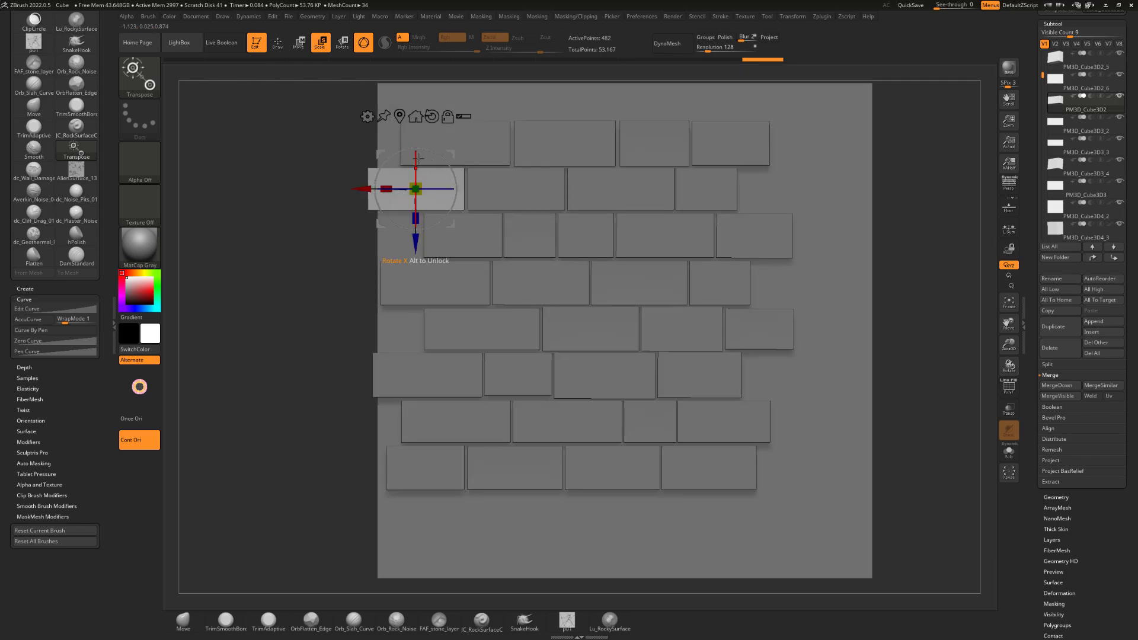
pyautogui.moveTo(326, 177); pyautogui.dragTo(297, 177)
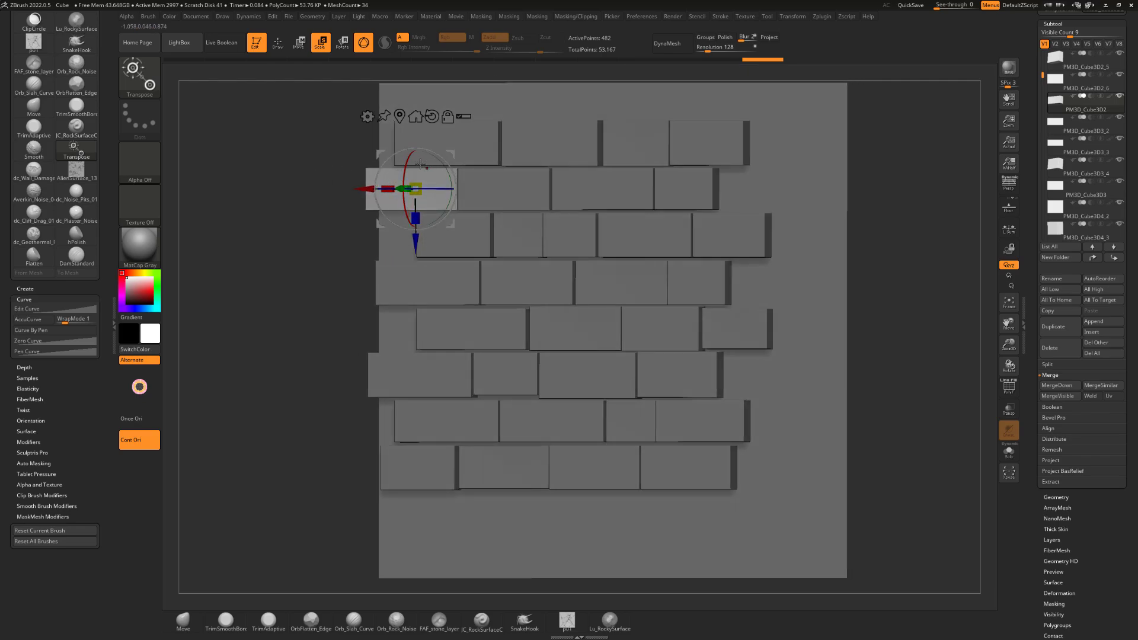
pyautogui.moveTo(409, 162); pyautogui.dragTo(410, 164)
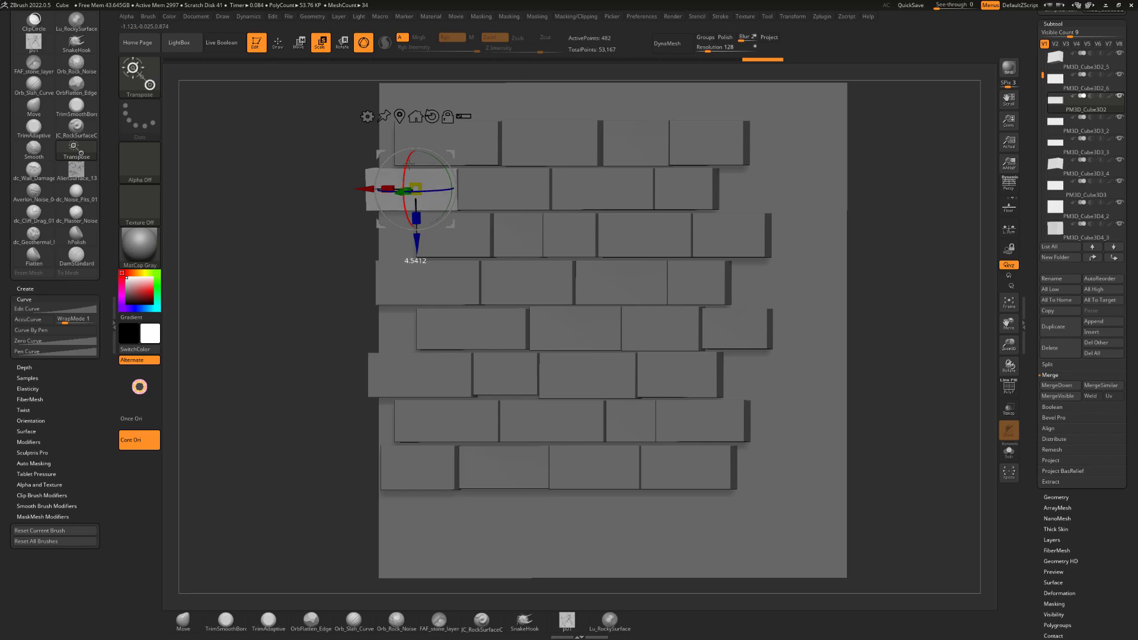
pyautogui.moveTo(299, 246); pyautogui.dragTo(294, 270)
# Tilt the second brick of the fourth row slightly around its X axis and pull it a little outward.
pyautogui.click(551, 263)
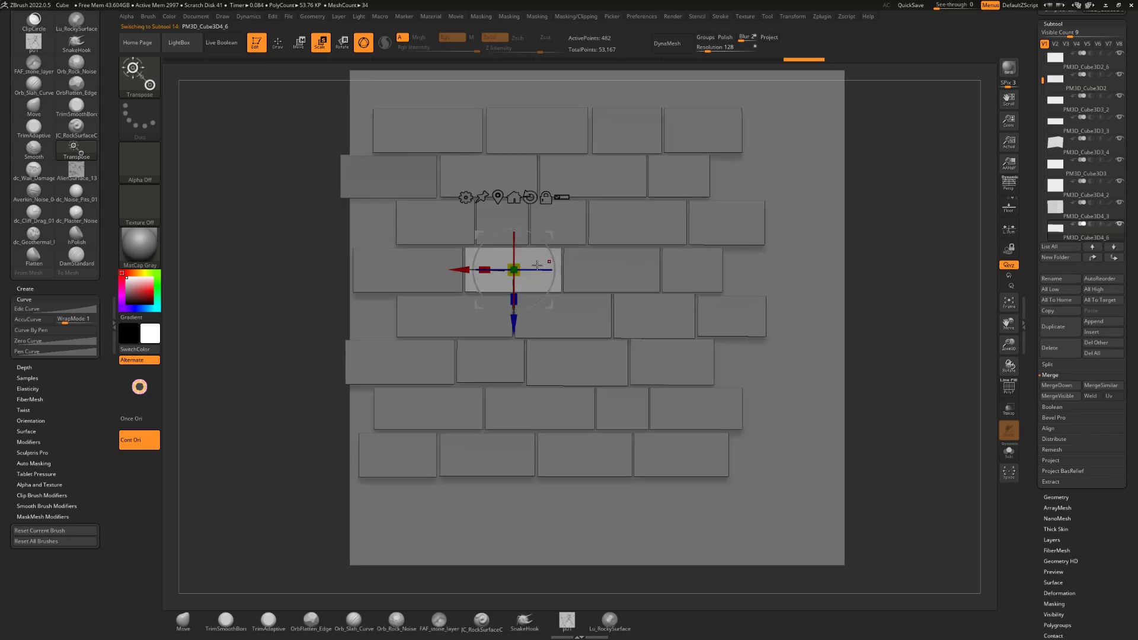
pyautogui.moveTo(514, 243); pyautogui.dragTo(513, 246)
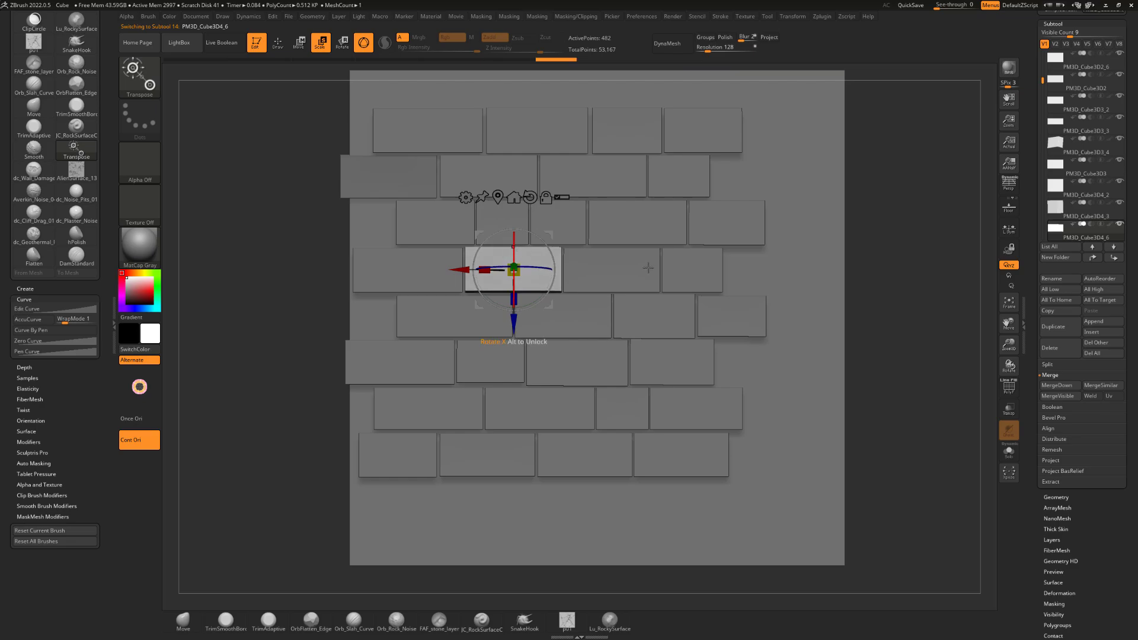
pyautogui.moveTo(911, 275); pyautogui.dragTo(762, 317)
pyautogui.moveTo(468, 263); pyautogui.dragTo(466, 262)
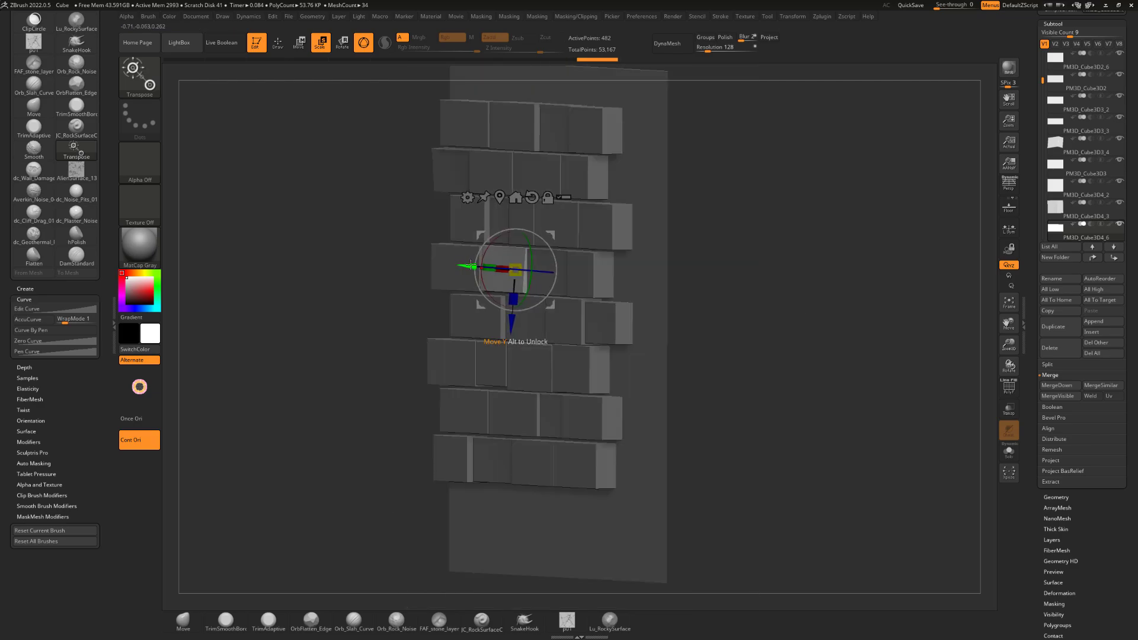
# Rotate the rightmost brick of the second row and the third brick of the top row slightly around their vertical axes.
pyautogui.moveTo(709, 249); pyautogui.dragTo(739, 247)
pyautogui.keyDown('alt'); pyautogui.click(615, 168); pyautogui.keyUp('alt')
pyautogui.moveTo(763, 188); pyautogui.dragTo(841, 198)
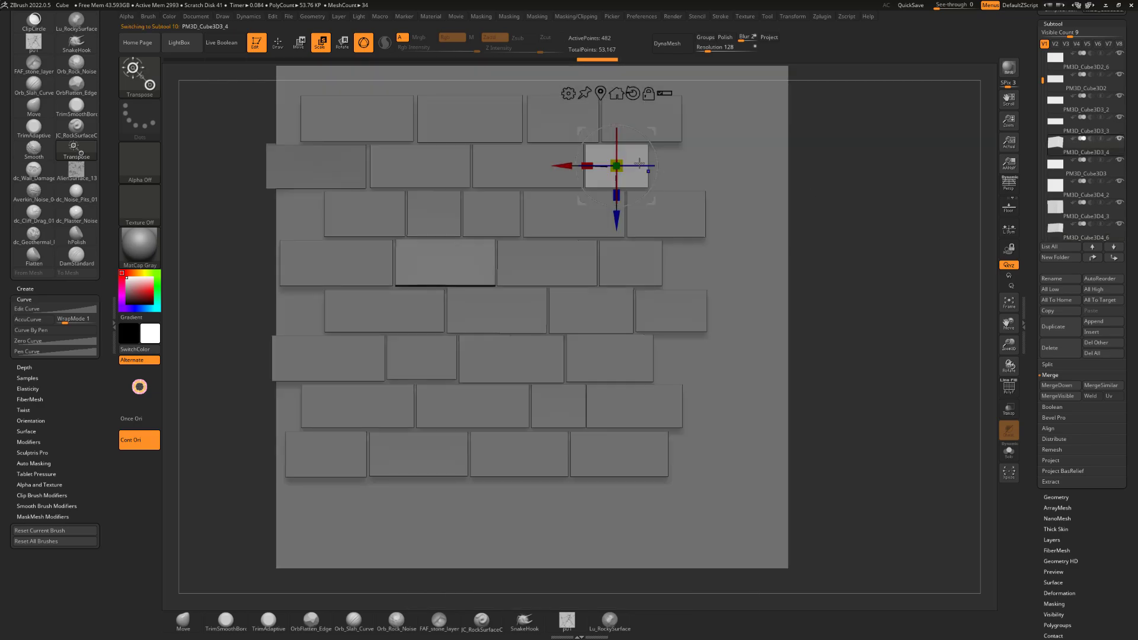
pyautogui.moveTo(641, 169); pyautogui.dragTo(645, 170)
pyautogui.moveTo(720, 179)
pyautogui.mouseDown()
pyautogui.moveTo(741, 182)
pyautogui.moveTo(720, 181)
pyautogui.mouseUp()
pyautogui.keyDown('alt'); pyautogui.click(572, 121); pyautogui.keyUp('alt')
pyautogui.moveTo(580, 116); pyautogui.dragTo(583, 117)
# Tilt the third bricks of the fifth and sixth rows and the second brick of the top row slightly around the X axis.
pyautogui.keyDown('alt'); pyautogui.click(584, 303); pyautogui.keyUp('alt')
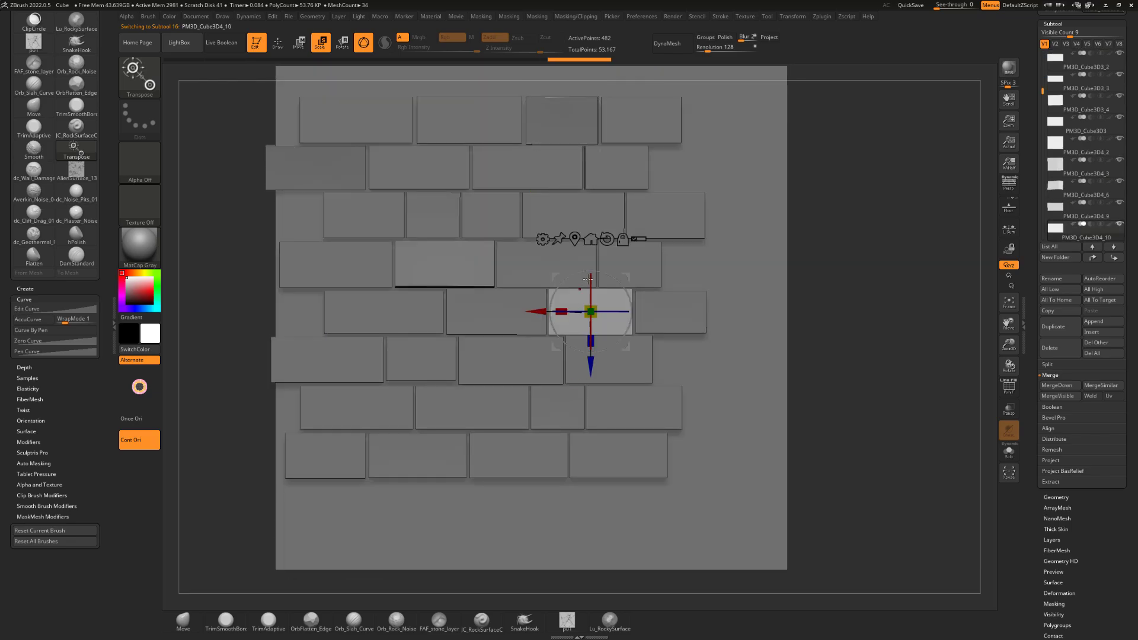
pyautogui.moveTo(587, 272); pyautogui.dragTo(583, 272)
pyautogui.keyDown('alt'); pyautogui.click(449, 126); pyautogui.keyUp('alt')
pyautogui.keyDown('alt'); pyautogui.moveTo(421, 240); pyautogui.dragTo(423, 254); pyautogui.keyUp('alt')
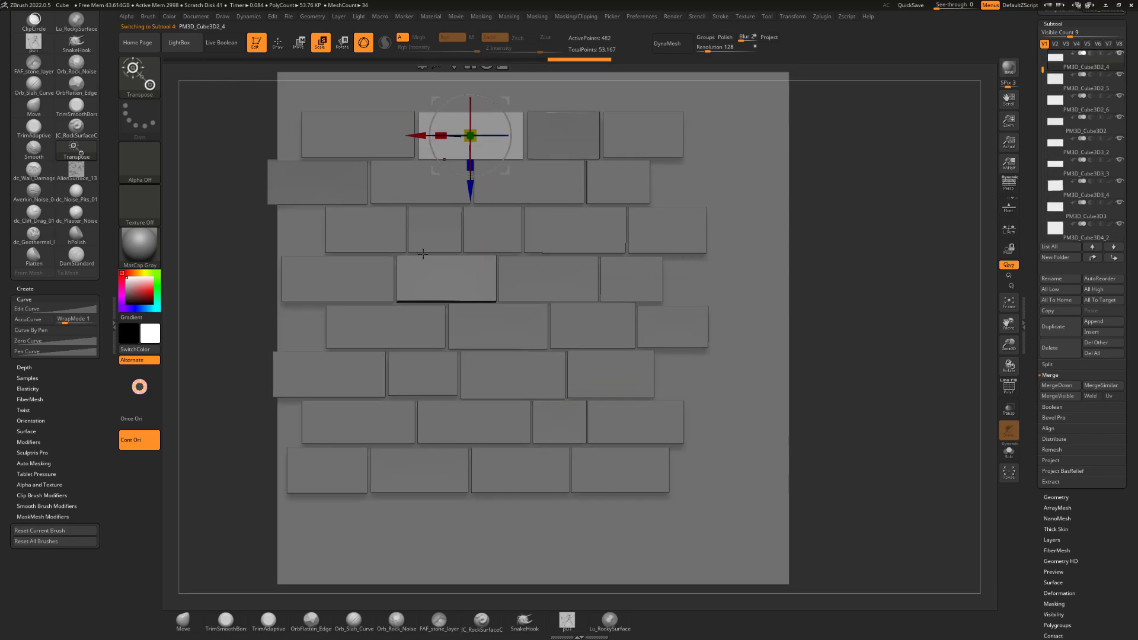
pyautogui.keyDown('alt'); pyautogui.click(511, 372); pyautogui.keyUp('alt')
pyautogui.moveTo(513, 356); pyautogui.dragTo(514, 352)
pyautogui.keyDown('alt'); pyautogui.click(468, 131); pyautogui.keyUp('alt')
pyautogui.moveTo(470, 117); pyautogui.dragTo(470, 113)
# Rotate the leftmost and rightmost bricks of the seventh row slightly, and tilt the third brick of the eighth row.
pyautogui.keyDown('alt'); pyautogui.moveTo(730, 267); pyautogui.dragTo(726, 238); pyautogui.keyUp('alt')
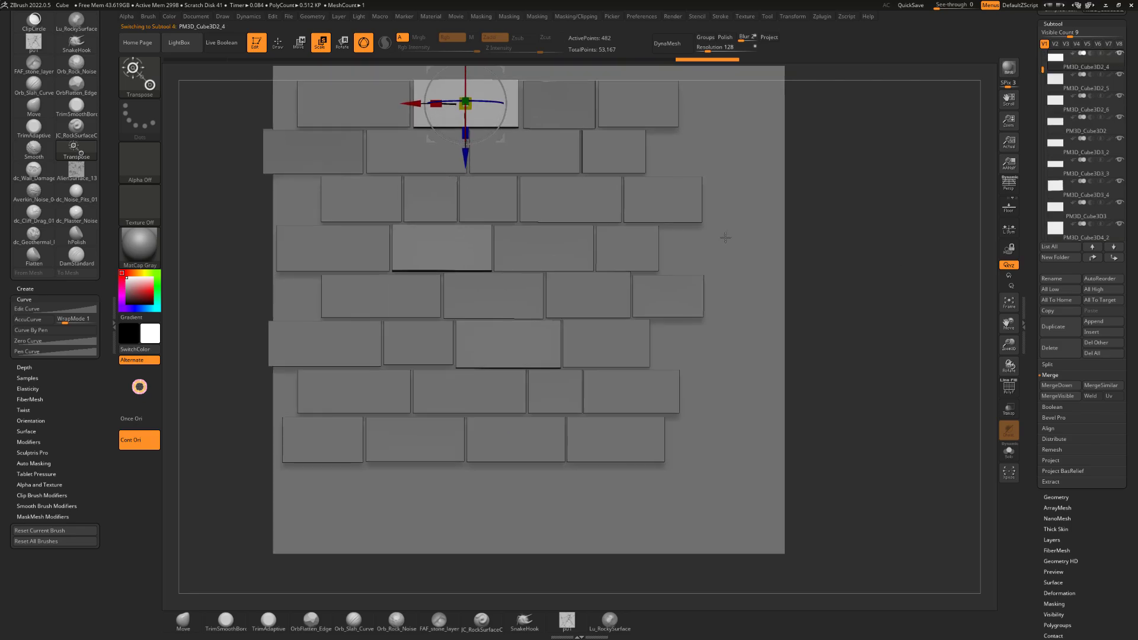
pyautogui.keyDown('alt'); pyautogui.click(354, 391); pyautogui.keyUp('alt')
pyautogui.keyDown('alt'); pyautogui.click(632, 391); pyautogui.keyUp('alt')
pyautogui.keyDown('alt'); pyautogui.click(515, 429); pyautogui.keyUp('alt')
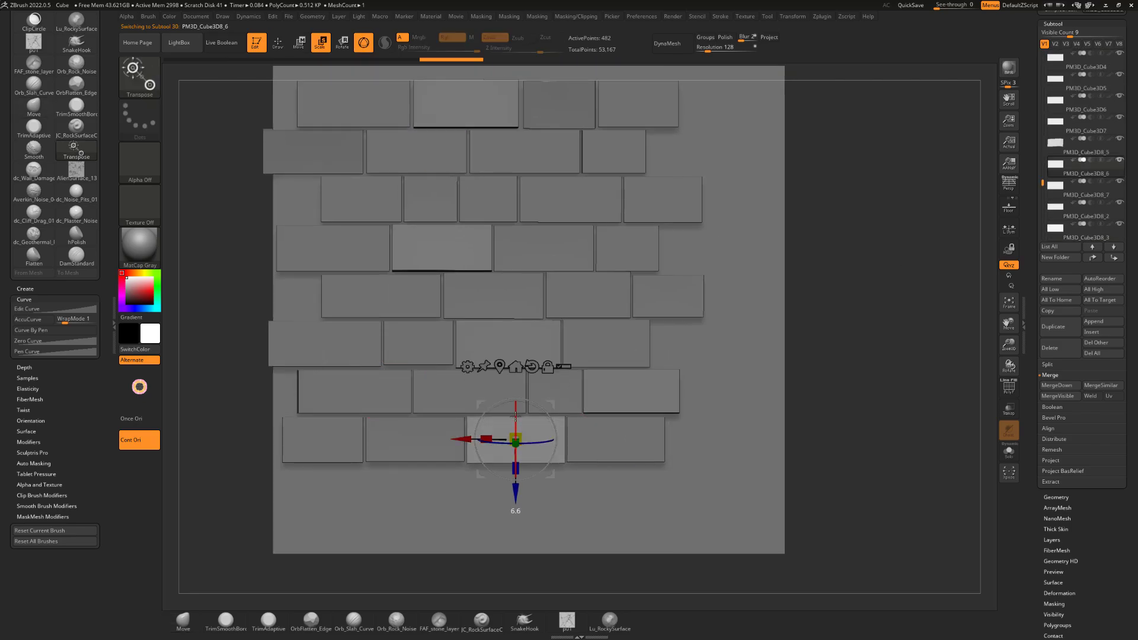
pyautogui.moveTo(515, 415); pyautogui.dragTo(536, 439)
# Select the third brick of the third row and activate the Move brush in a front view of the wall.
pyautogui.keyDown('alt'); pyautogui.moveTo(883, 366); pyautogui.dragTo(857, 367); pyautogui.keyUp('alt')
pyautogui.moveTo(858, 366); pyautogui.dragTo(801, 333)
pyautogui.keyDown('alt'); pyautogui.click(368, 358); pyautogui.keyUp('alt')
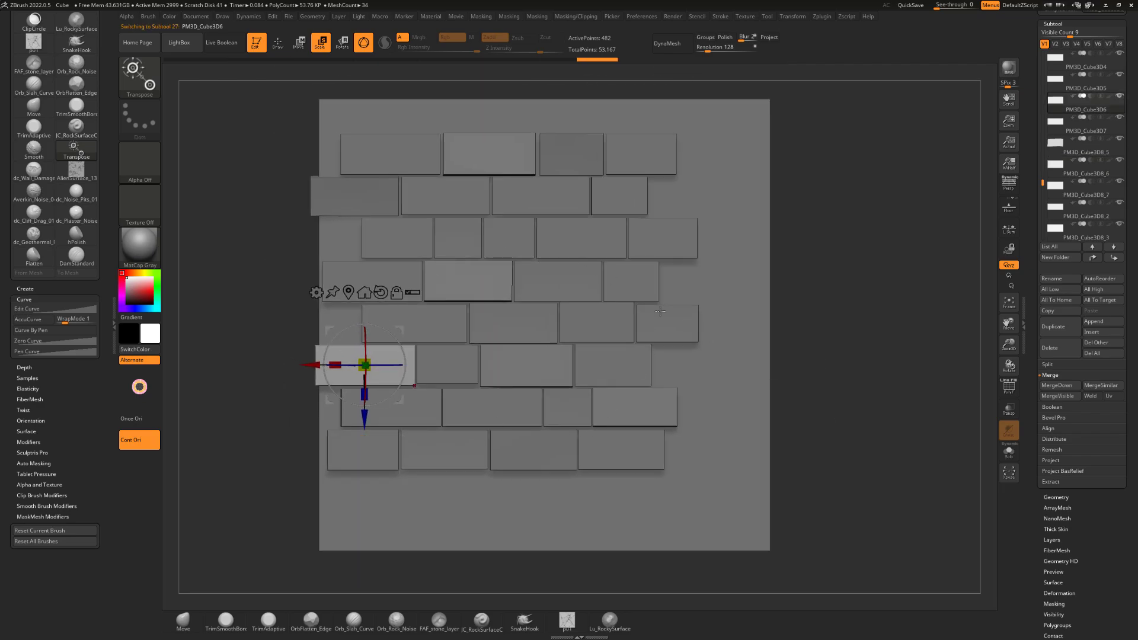
pyautogui.moveTo(830, 254); pyautogui.dragTo(803, 247)
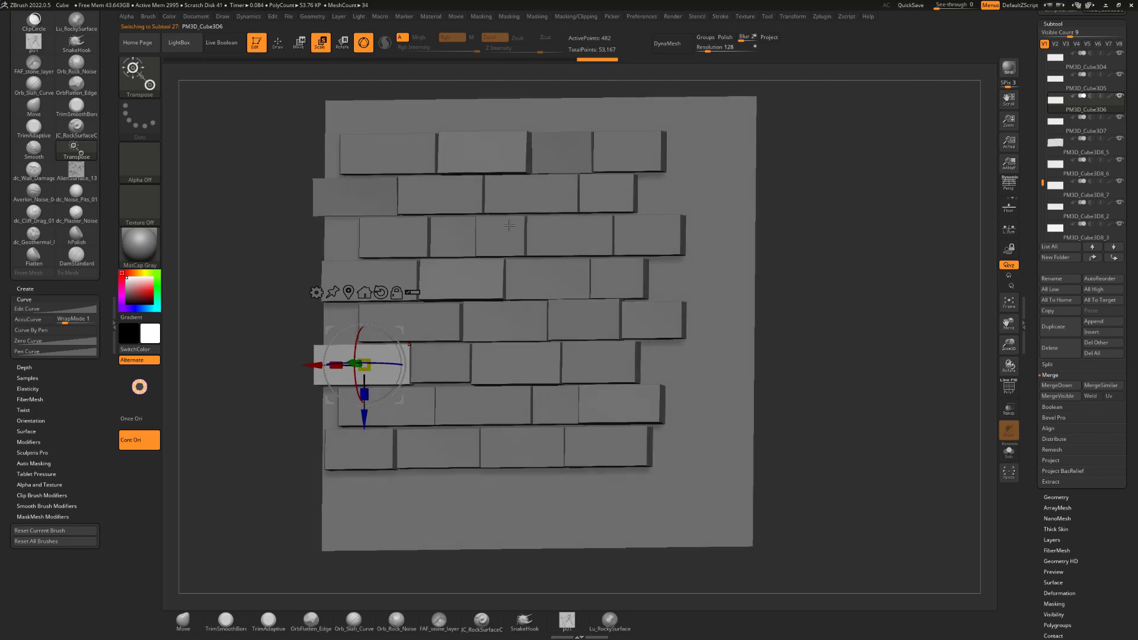
pyautogui.moveTo(827, 286)
pyautogui.keyDown('shift'); pyautogui.mouseDown()
pyautogui.moveTo(837, 285)
pyautogui.moveTo(818, 262)
pyautogui.moveTo(794, 270)
pyautogui.moveTo(859, 279)
pyautogui.moveTo(846, 297)
pyautogui.mouseUp(); pyautogui.keyUp('shift')
pyautogui.keyDown('alt'); pyautogui.click(492, 246); pyautogui.keyUp('alt')
pyautogui.press('b')
pyautogui.press('m')
pyautogui.press('v')
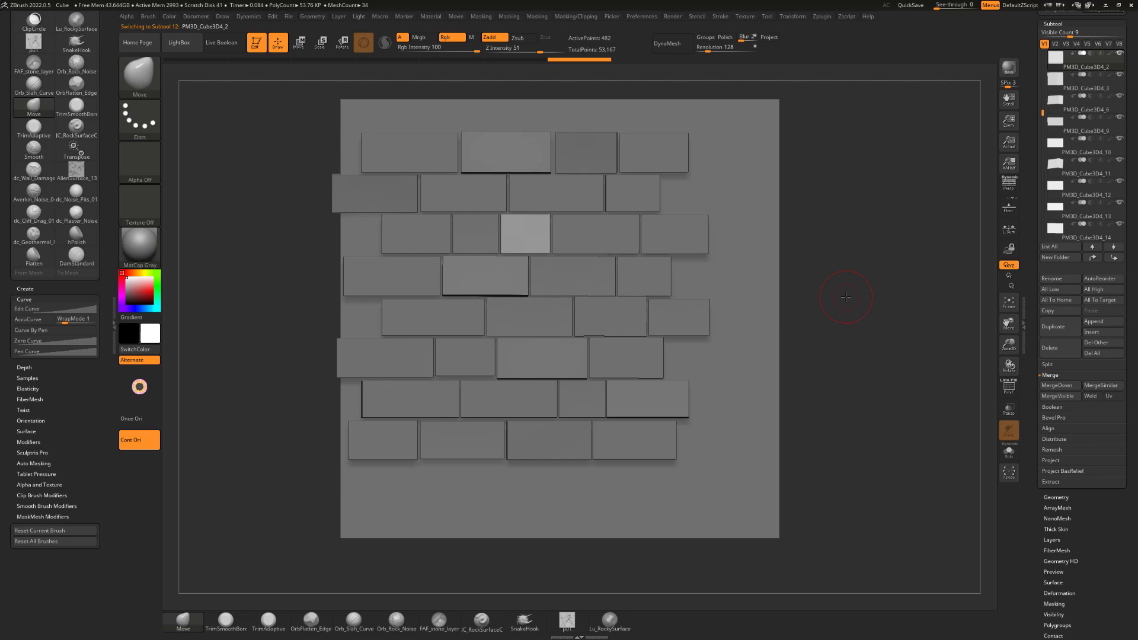
# Shift the light direction slightly to the left and set the BPR shadow rays to 100, resolution to 1000 and angle to 12.
pyautogui.click(359, 16)
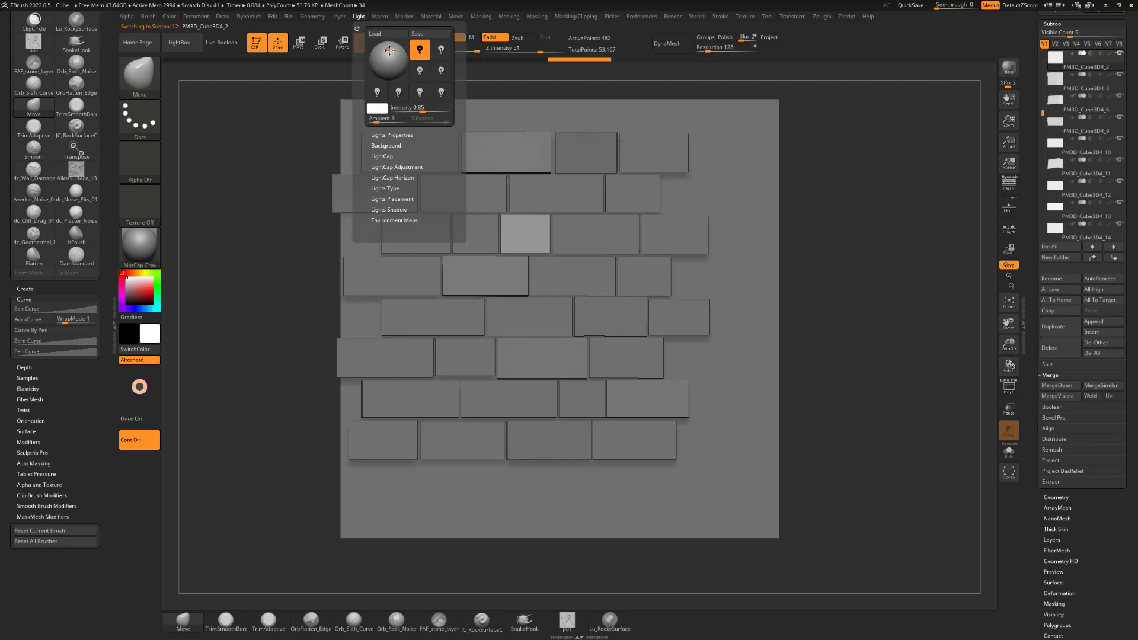
pyautogui.moveTo(385, 49); pyautogui.dragTo(381, 49)
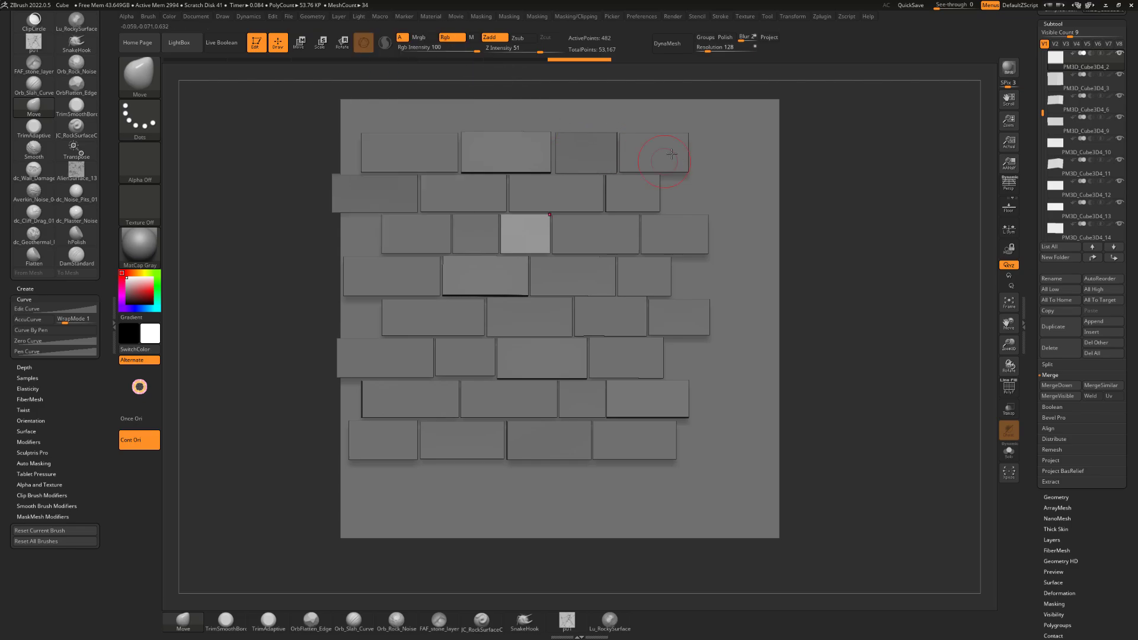
pyautogui.click(673, 18)
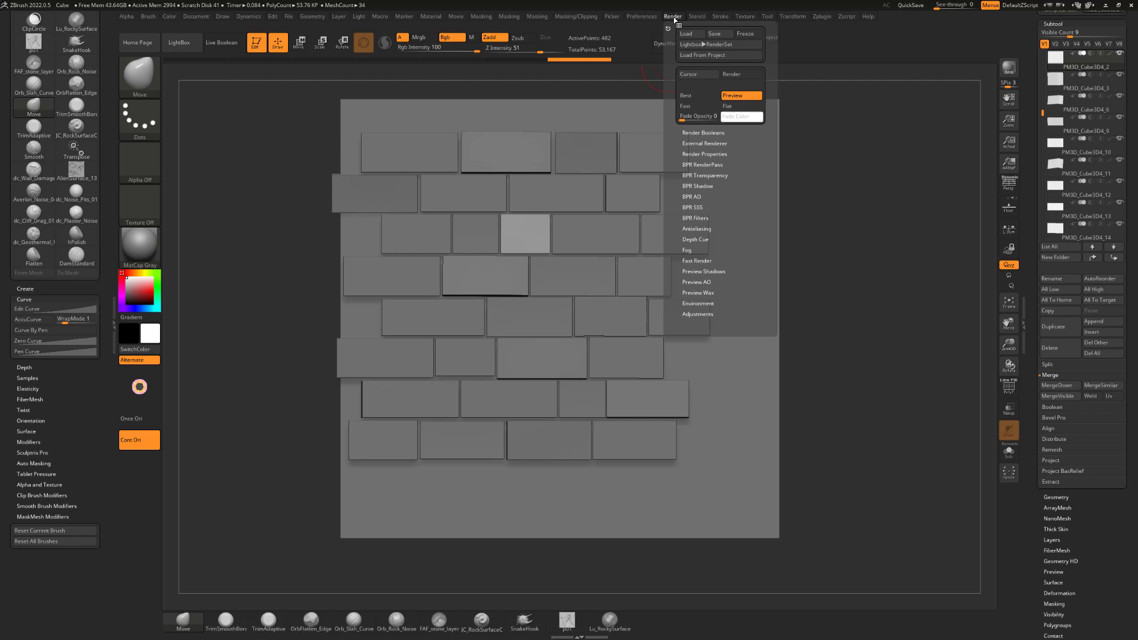
pyautogui.click(708, 187)
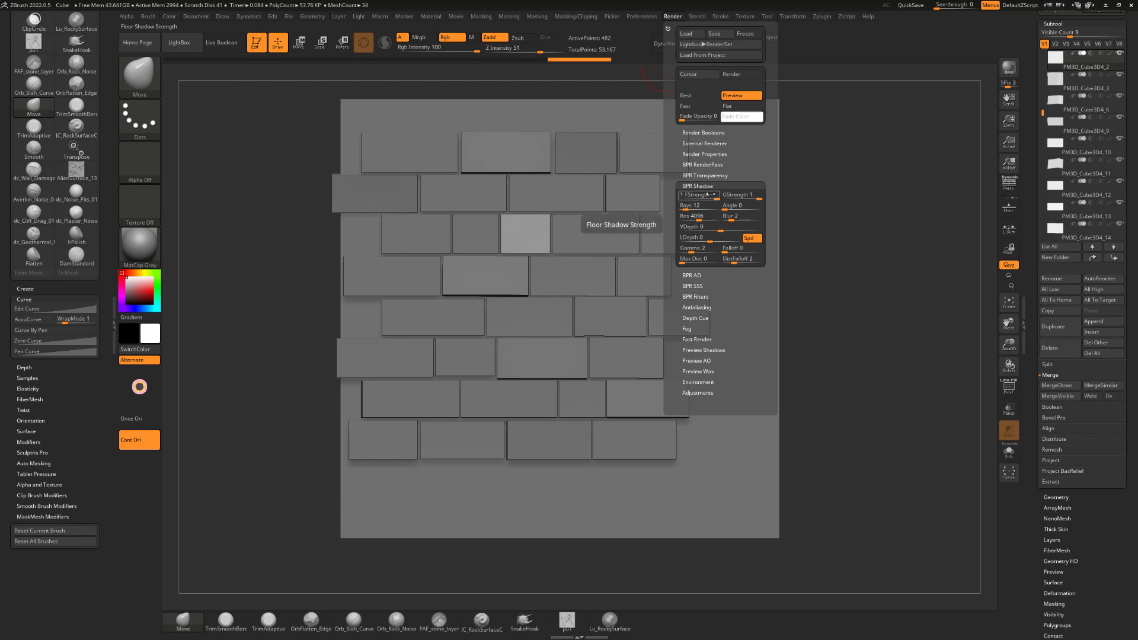
pyautogui.click(693, 204)
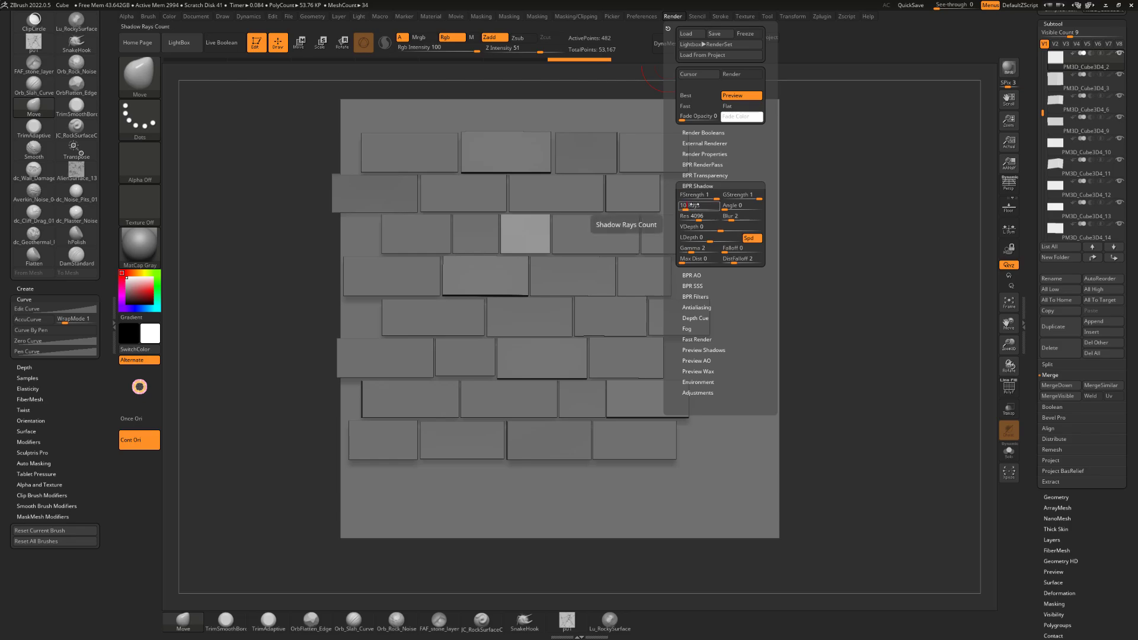
pyautogui.write('100')
pyautogui.click(698, 215)
pyautogui.write('100')
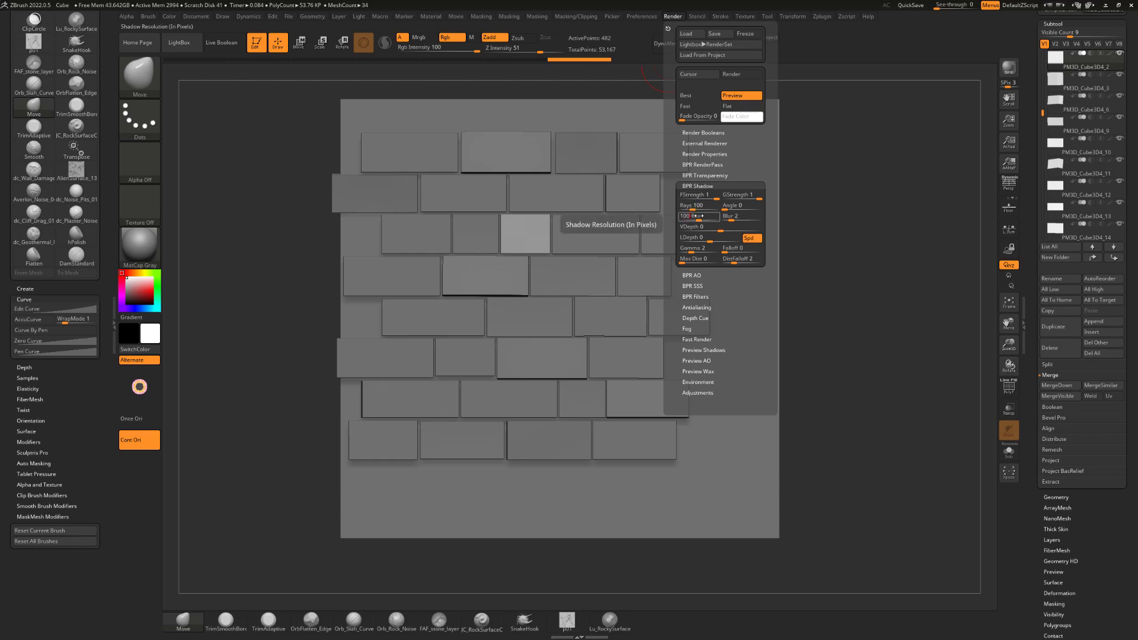
pyautogui.write('0')
pyautogui.click(734, 205)
pyautogui.write('12')
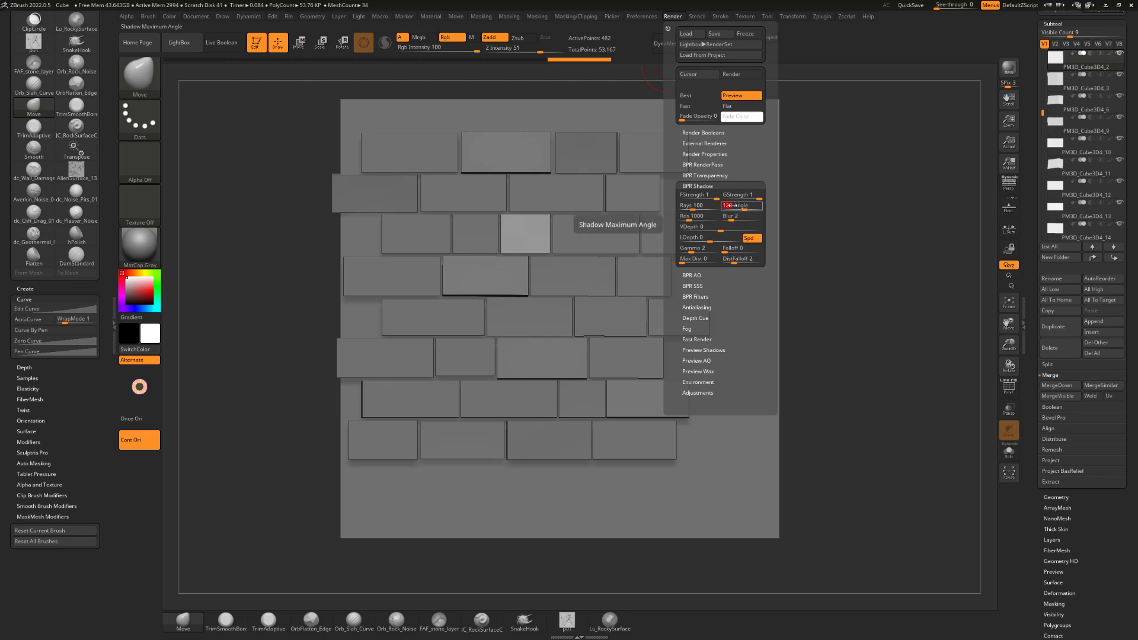
pyautogui.press('Return')
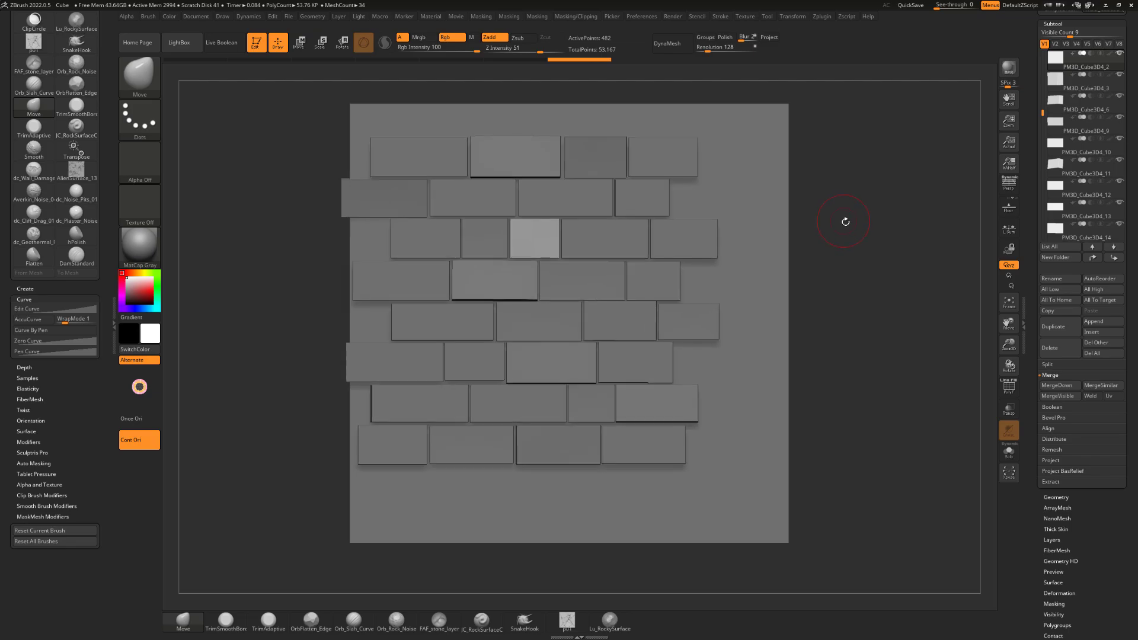
# Render the wall with BPR from the front and from an angled view to check the brick shadows.
pyautogui.click(1008, 68)
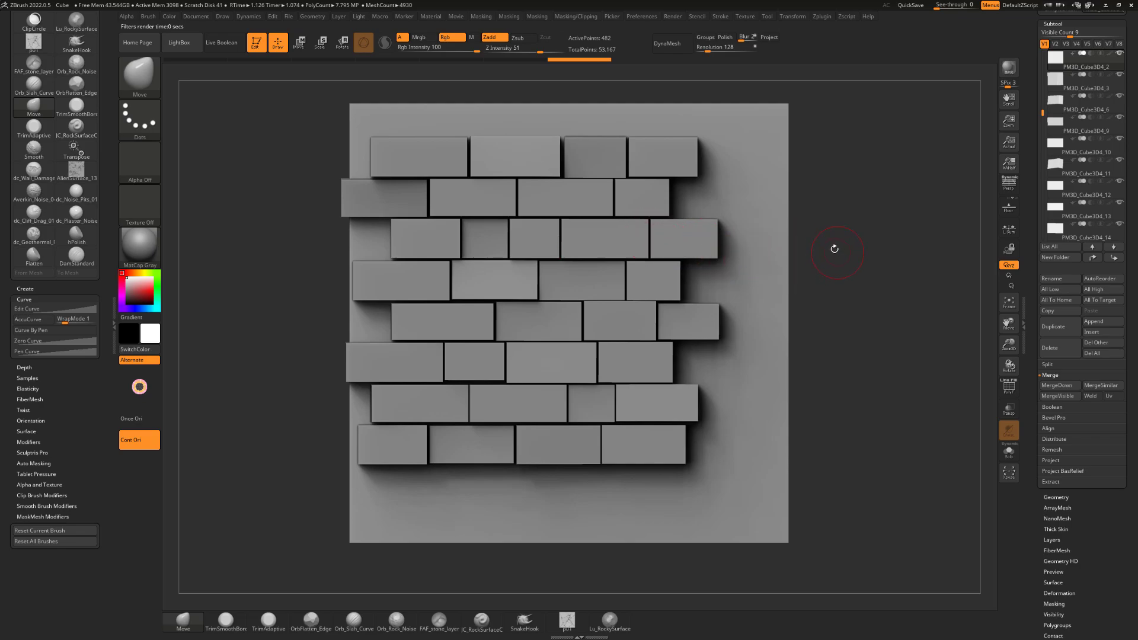
pyautogui.moveTo(836, 300)
pyautogui.mouseDown()
pyautogui.moveTo(838, 322)
pyautogui.moveTo(858, 306)
pyautogui.mouseUp()
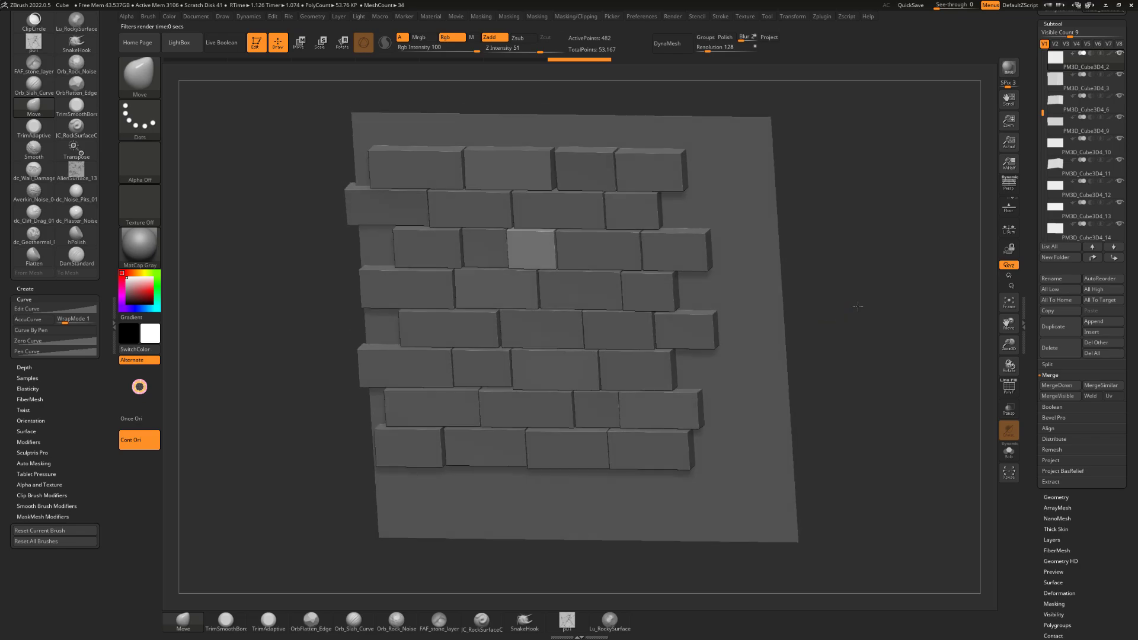
pyautogui.click(358, 17)
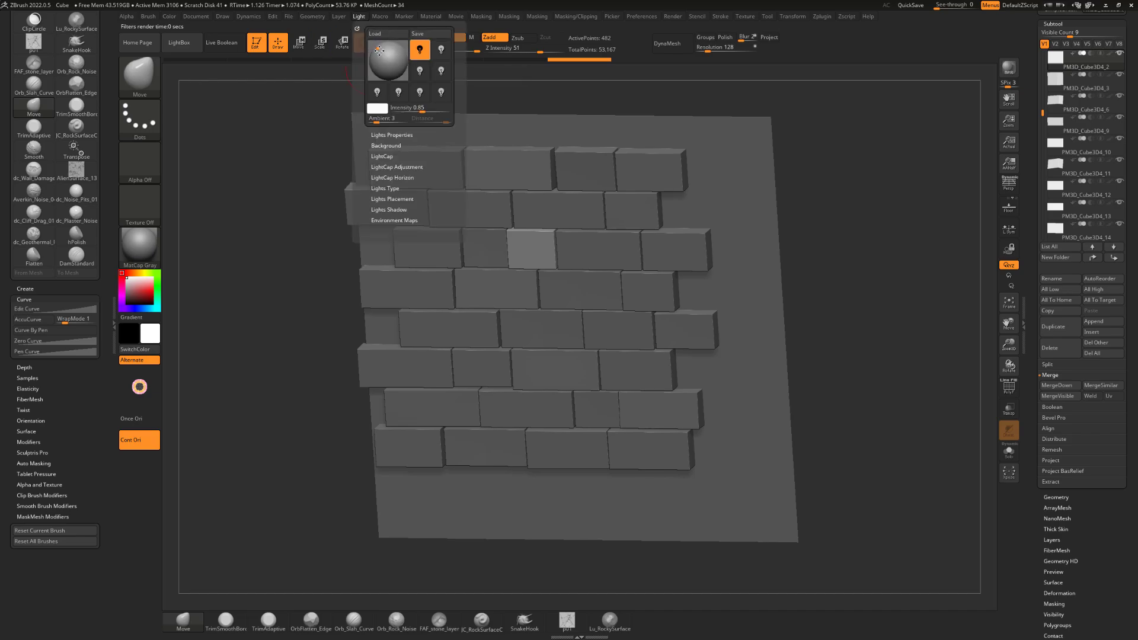
pyautogui.hotkey('shift', 'r')
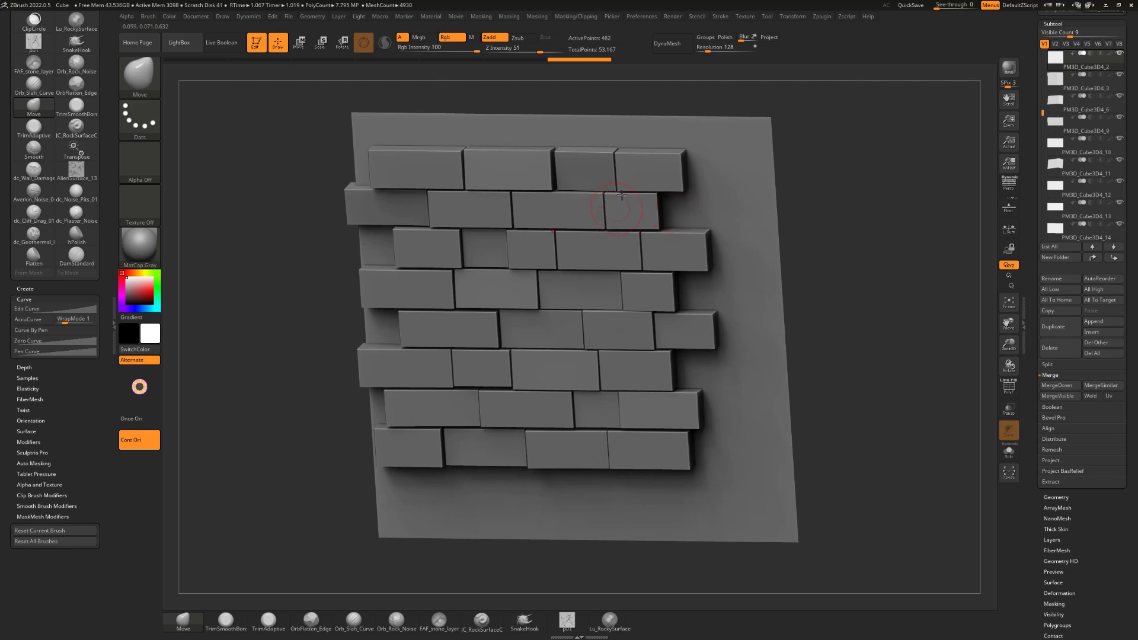
# Activate the Move gizmo and make the rightmost brick of the third row the active subtool.
pyautogui.moveTo(866, 311); pyautogui.dragTo(797, 284)
pyautogui.keyDown('alt'); pyautogui.click(572, 169); pyautogui.keyUp('alt')
pyautogui.moveTo(738, 199); pyautogui.dragTo(646, 186)
pyautogui.press('w')
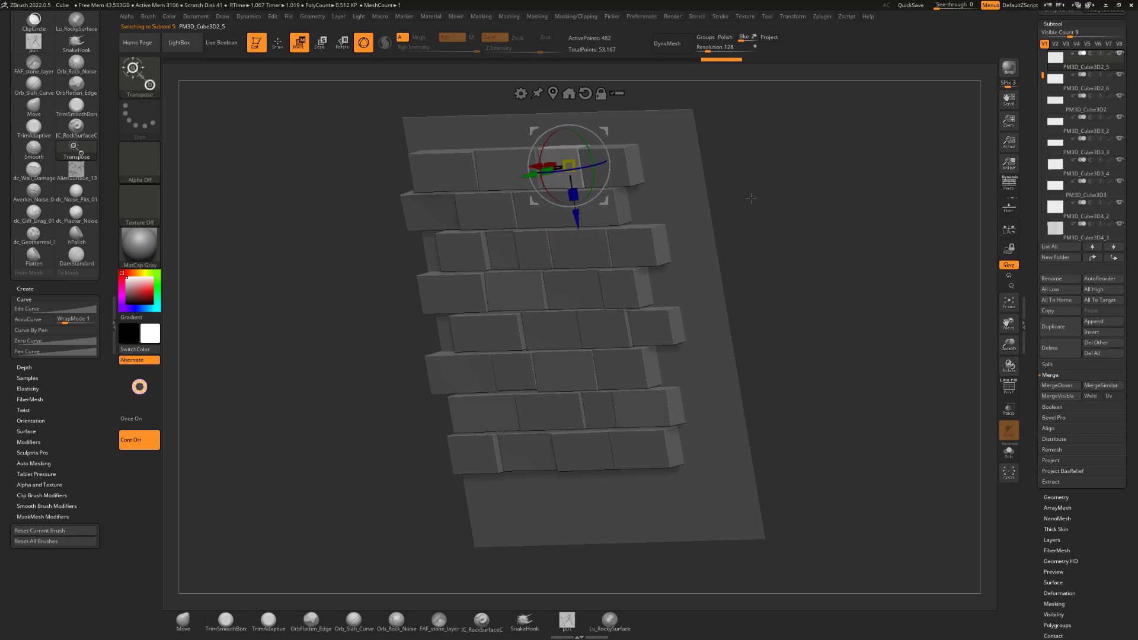
pyautogui.moveTo(749, 197); pyautogui.dragTo(847, 258)
pyautogui.keyDown('alt'); pyautogui.click(510, 218); pyautogui.keyUp('alt')
pyautogui.keyDown('alt'); pyautogui.click(650, 196); pyautogui.keyUp('alt')
pyautogui.moveTo(877, 320); pyautogui.dragTo(808, 348)
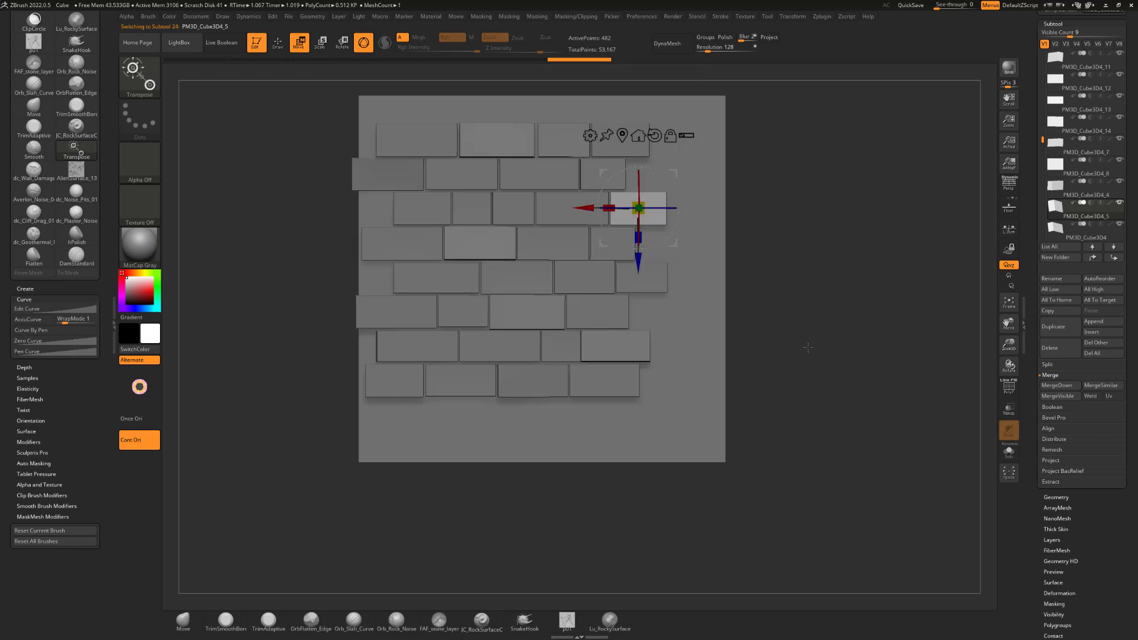
# Nudge and slightly rotate the second brick of the sixth row so it sits unevenly among its neighbours.
pyautogui.moveTo(489, 530); pyautogui.dragTo(449, 511)
pyautogui.keyDown('alt'); pyautogui.click(464, 350); pyautogui.keyUp('alt')
pyautogui.moveTo(469, 398); pyautogui.dragTo(469, 401)
pyautogui.moveTo(802, 317); pyautogui.dragTo(844, 324)
pyautogui.keyDown('alt'); pyautogui.moveTo(269, 274); pyautogui.dragTo(266, 308); pyautogui.keyUp('alt')
pyautogui.moveTo(466, 383); pyautogui.dragTo(465, 386)
pyautogui.keyDown('alt'); pyautogui.moveTo(855, 315); pyautogui.dragTo(847, 300); pyautogui.keyUp('alt')
pyautogui.moveTo(848, 300); pyautogui.dragTo(849, 323)
pyautogui.moveTo(446, 371); pyautogui.dragTo(447, 374)
pyautogui.moveTo(868, 320); pyautogui.dragTo(823, 207)
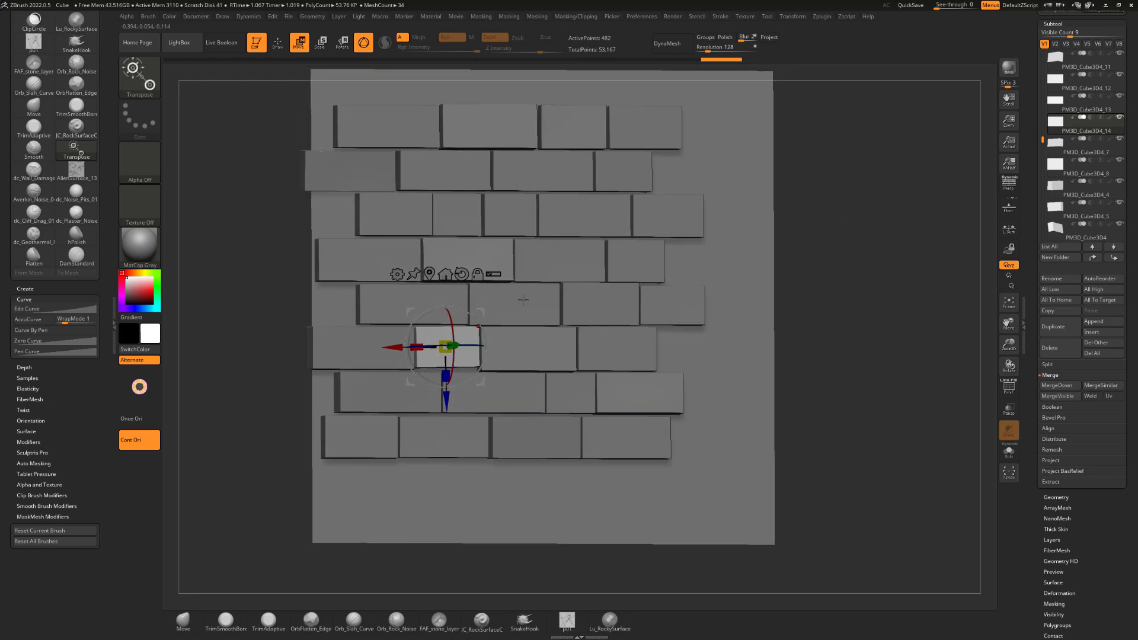
# Rotate the third brick of the fourth row and the second brick of the third row slightly within the wall plane.
pyautogui.keyDown('alt'); pyautogui.click(548, 261); pyautogui.keyUp('alt')
pyautogui.moveTo(581, 229); pyautogui.dragTo(579, 227)
pyautogui.keyDown('alt'); pyautogui.click(456, 213); pyautogui.keyUp('alt')
pyautogui.moveTo(473, 179); pyautogui.dragTo(475, 180)
# Push the second brick of the seventh row slightly into the wall along its Y axis.
pyautogui.keyDown('alt'); pyautogui.click(501, 388); pyautogui.keyUp('alt')
pyautogui.moveTo(813, 355); pyautogui.dragTo(756, 344)
pyautogui.moveTo(448, 390); pyautogui.dragTo(450, 391)
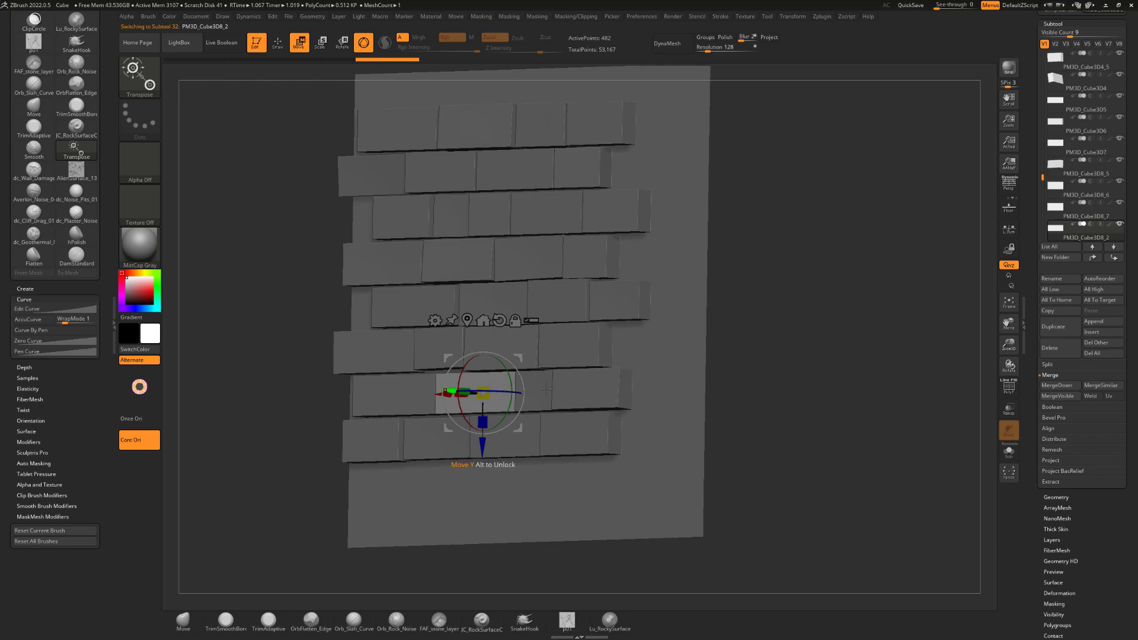
# Rotate the rightmost bricks of the sixth and third rows slightly within the wall plane.
pyautogui.keyDown('shift'); pyautogui.moveTo(815, 335); pyautogui.dragTo(793, 283); pyautogui.keyUp('shift')
pyautogui.keyDown('alt'); pyautogui.click(607, 330); pyautogui.keyUp('alt')
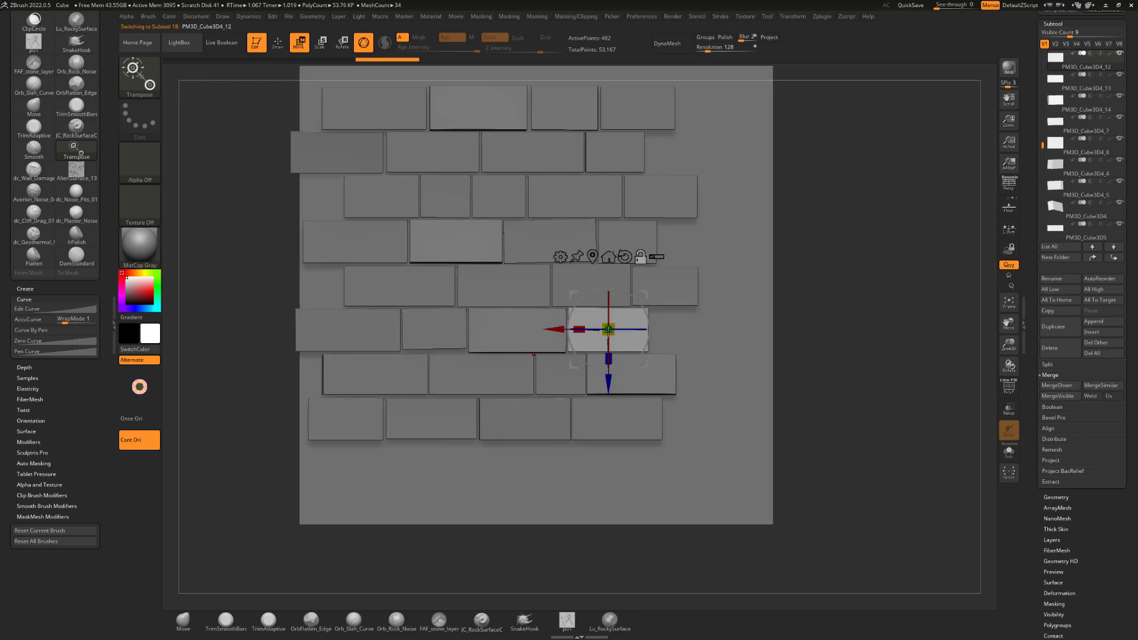
pyautogui.moveTo(616, 291); pyautogui.dragTo(617, 292)
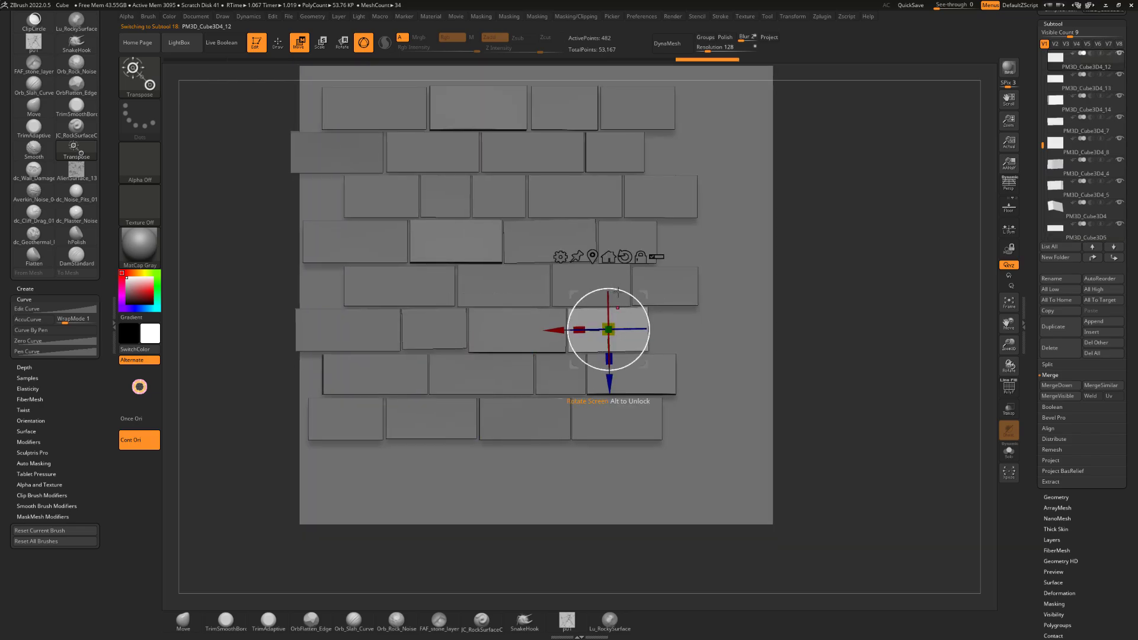
pyautogui.keyDown('alt'); pyautogui.moveTo(840, 220); pyautogui.dragTo(825, 238); pyautogui.keyUp('alt')
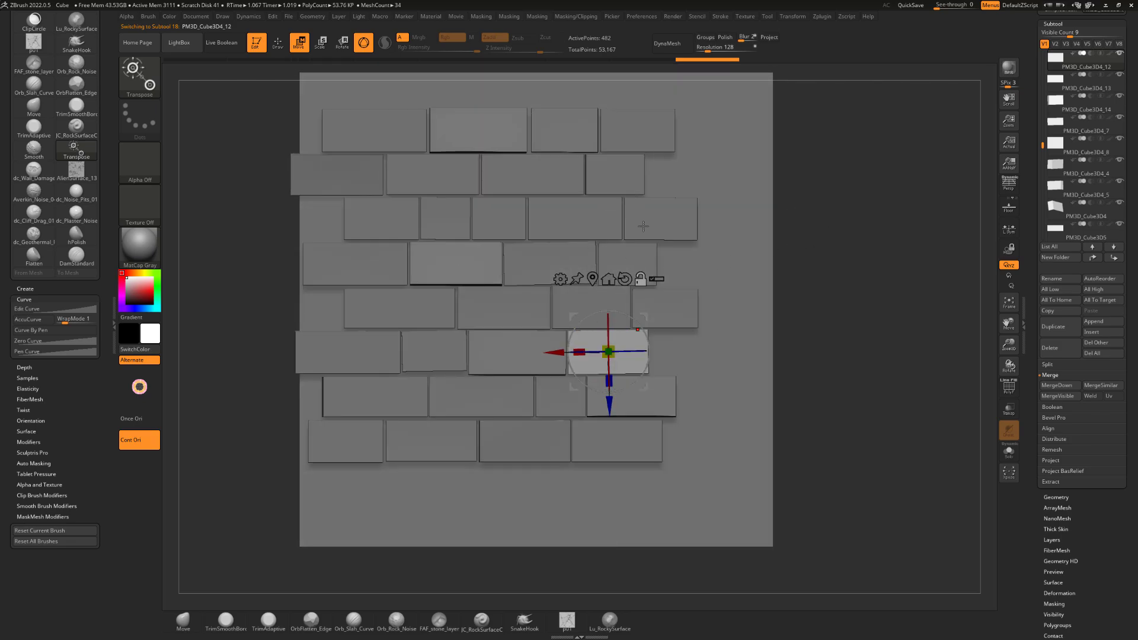
pyautogui.keyDown('alt'); pyautogui.click(658, 221); pyautogui.keyUp('alt')
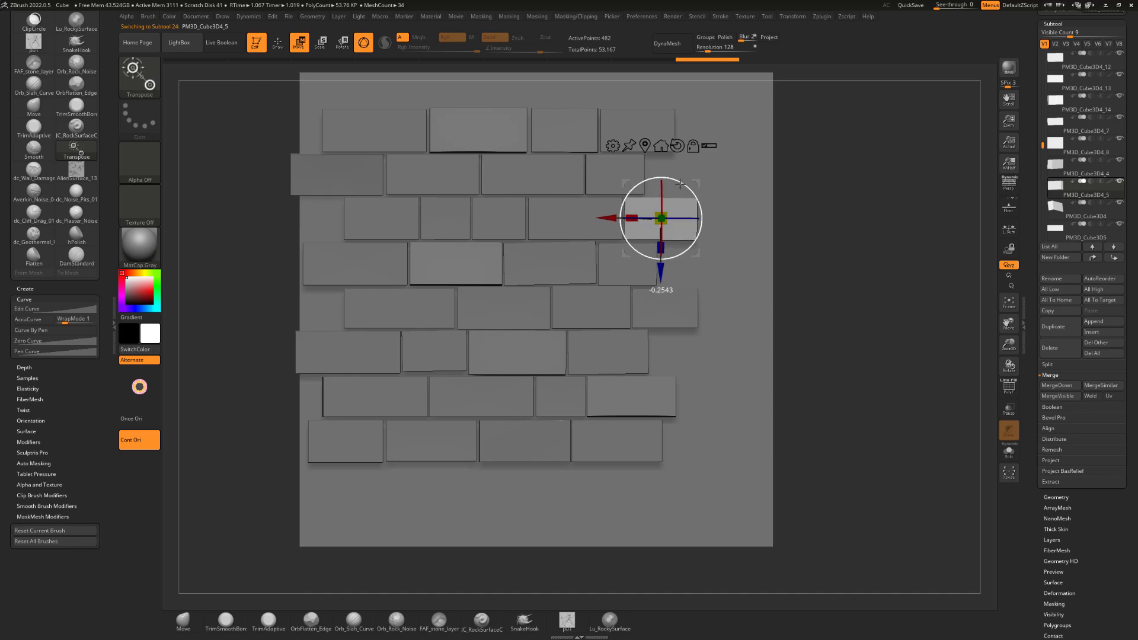
pyautogui.keyDown('alt'); pyautogui.moveTo(767, 188); pyautogui.dragTo(799, 199); pyautogui.keyUp('alt')
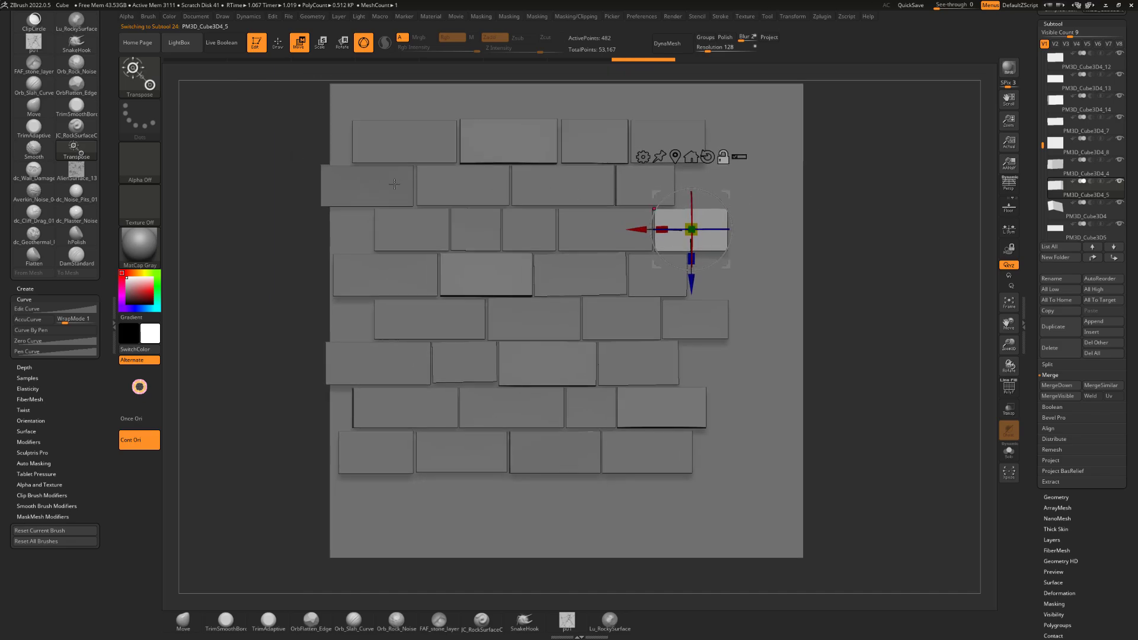
# Rotate the leftmost bricks of the second and sixth rows slightly within the wall plane.
pyautogui.keyDown('alt'); pyautogui.click(366, 186); pyautogui.keyUp('alt')
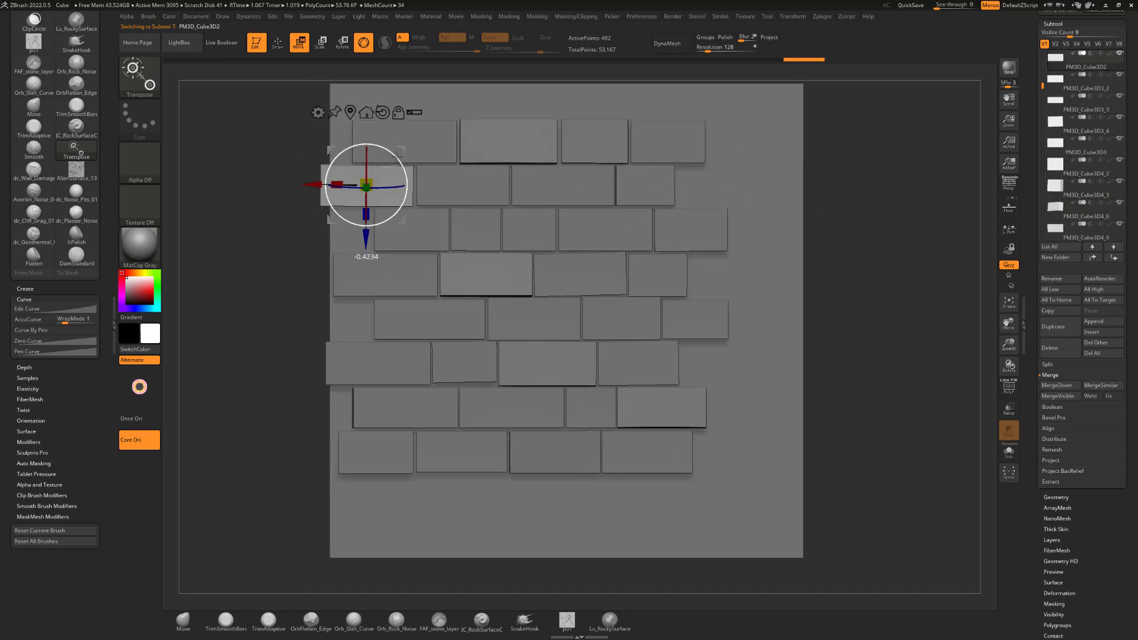
pyautogui.moveTo(396, 156)
pyautogui.mouseDown()
pyautogui.moveTo(405, 150)
pyautogui.moveTo(399, 158)
pyautogui.mouseUp()
pyautogui.keyDown('alt'); pyautogui.moveTo(213, 307); pyautogui.dragTo(223, 270); pyautogui.keyUp('alt')
pyautogui.keyDown('alt'); pyautogui.click(425, 318); pyautogui.keyUp('alt')
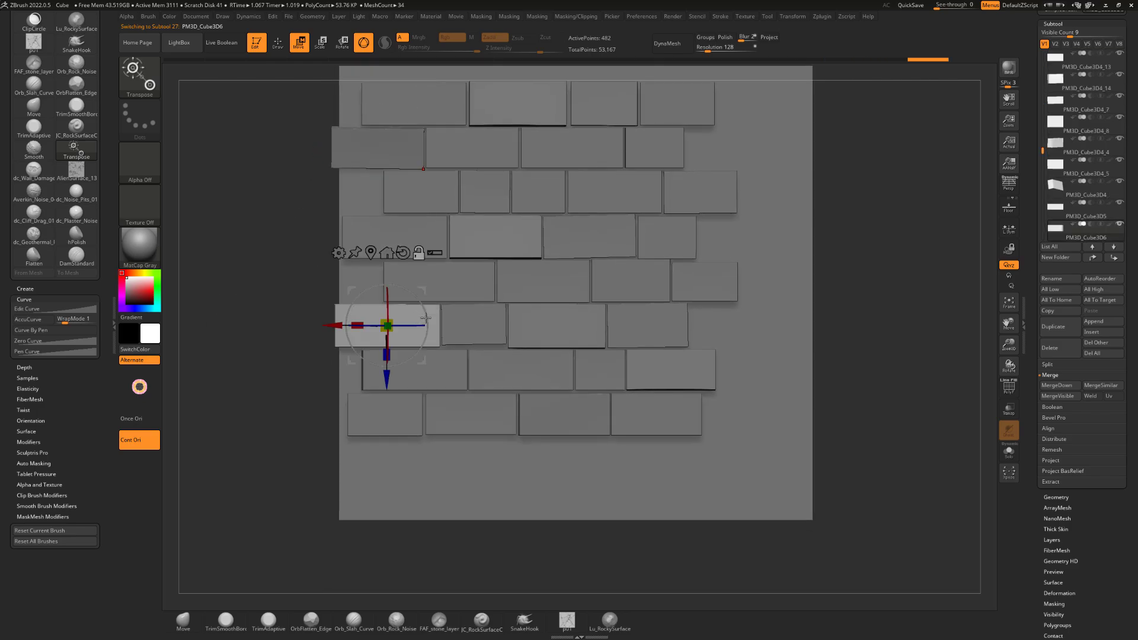
pyautogui.moveTo(414, 293); pyautogui.dragTo(414, 295)
pyautogui.keyDown('alt'); pyautogui.moveTo(419, 254); pyautogui.dragTo(377, 270, button='right'); pyautogui.keyUp('alt')
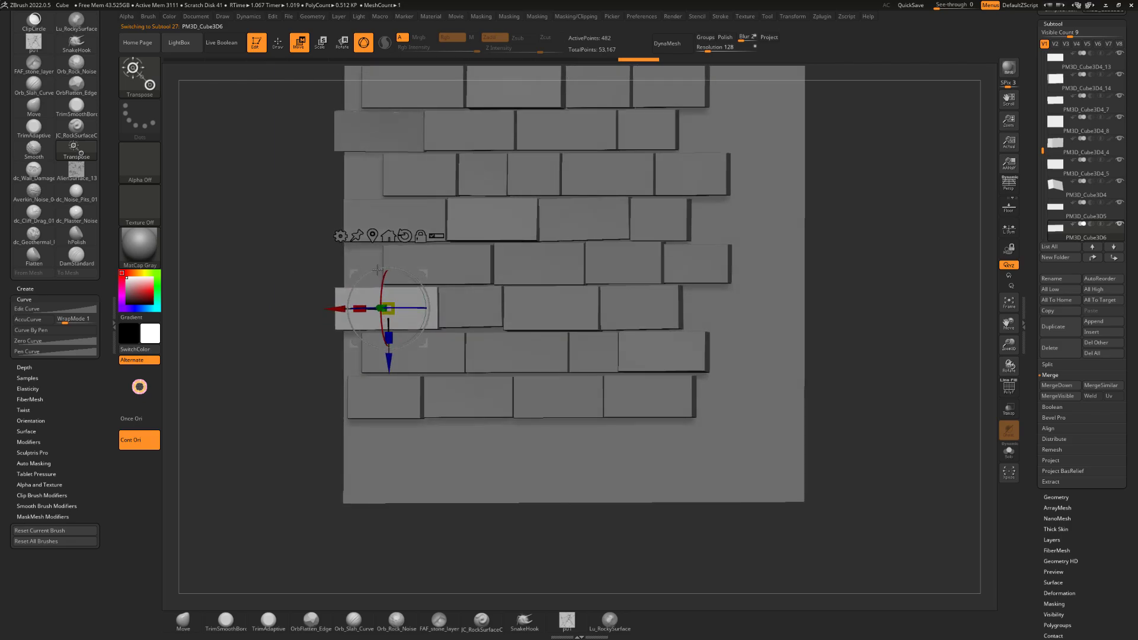
# Rotate the third brick of the bottom row and the second brick of the seventh row slightly within the wall plane.
pyautogui.moveTo(884, 245); pyautogui.dragTo(879, 245, button='right')
pyautogui.keyDown('alt'); pyautogui.click(584, 397); pyautogui.keyUp('alt')
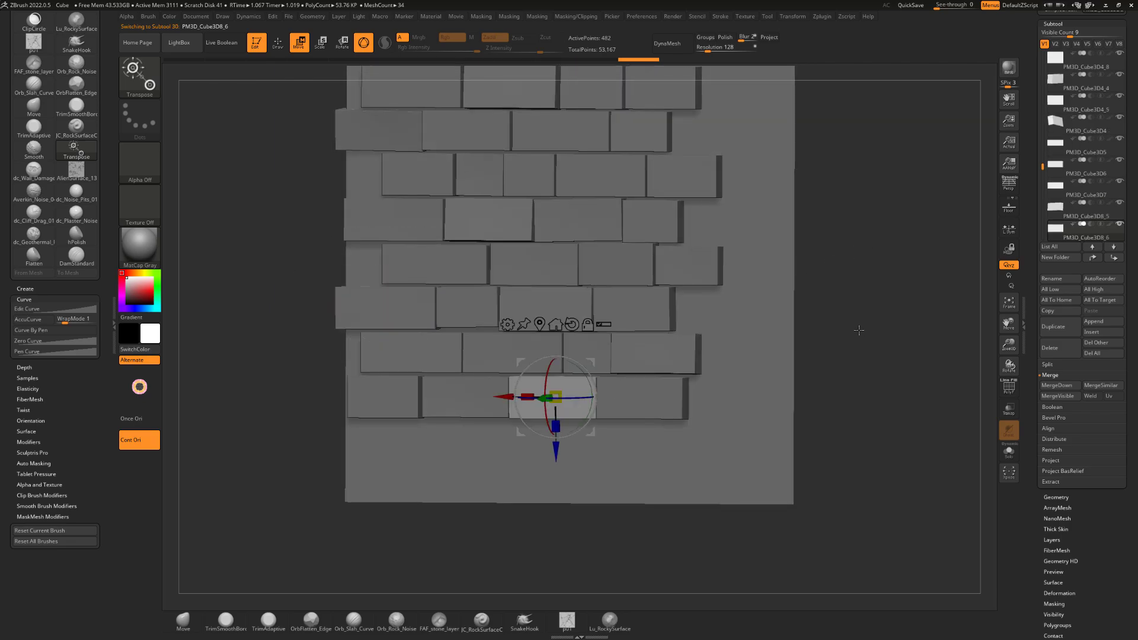
pyautogui.keyDown('shift'); pyautogui.moveTo(859, 330); pyautogui.dragTo(778, 342, button='right'); pyautogui.keyUp('shift')
pyautogui.moveTo(584, 364); pyautogui.dragTo(584, 369)
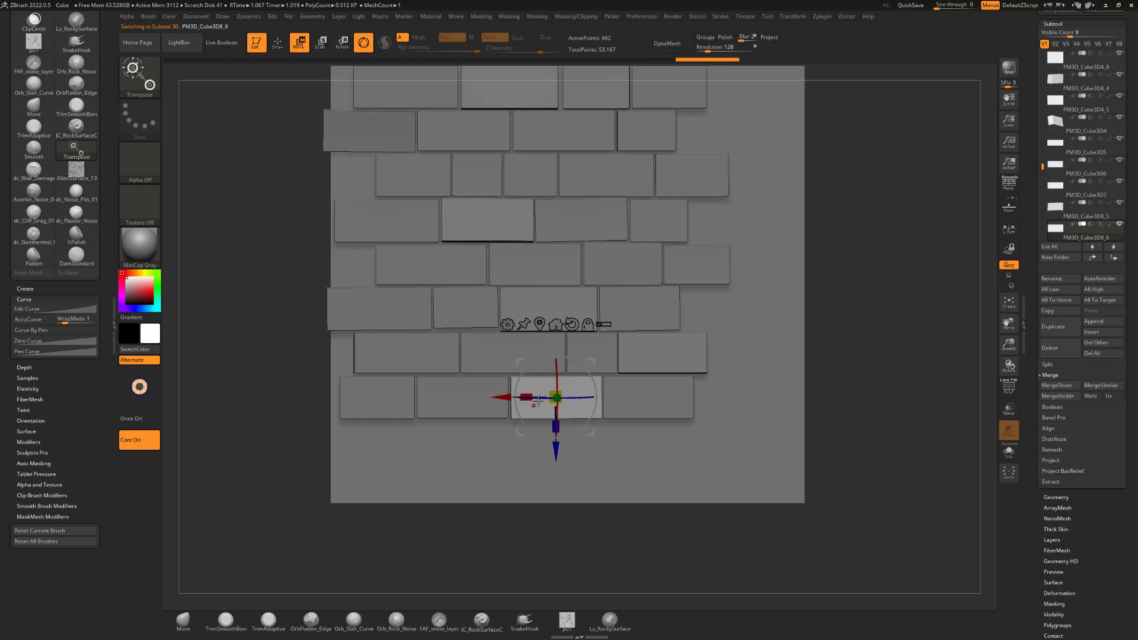
pyautogui.keyDown('alt'); pyautogui.click(513, 354); pyautogui.keyUp('alt')
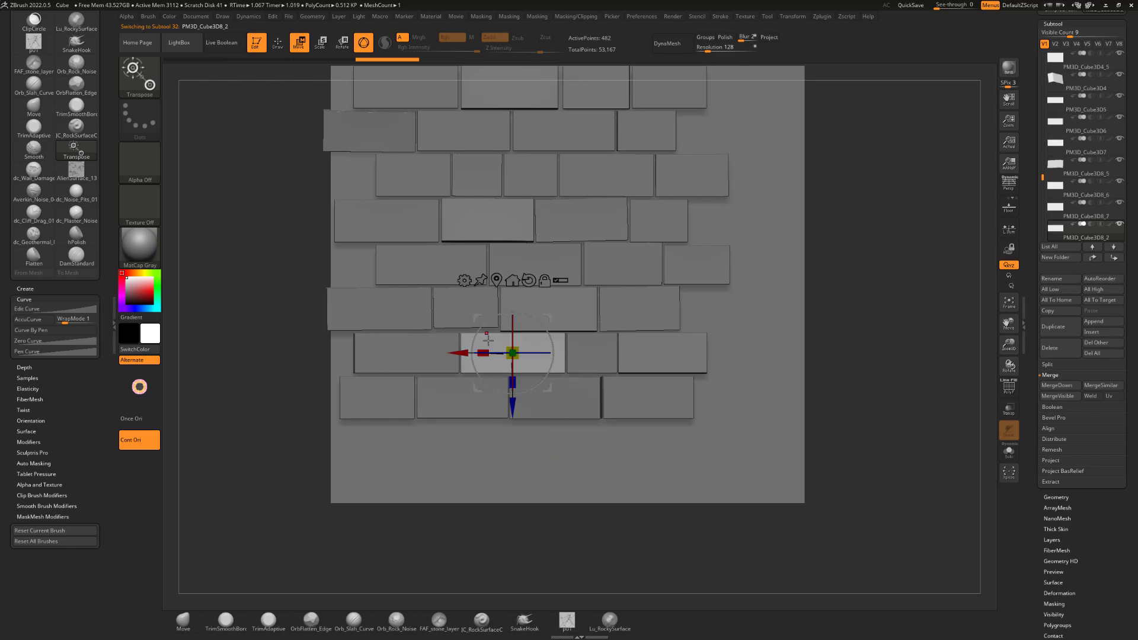
pyautogui.moveTo(502, 314); pyautogui.dragTo(505, 313)
# Leave the gizmo and render the whole wall with BPR to review the brick variation from the front and at an angle.
pyautogui.keyDown('alt'); pyautogui.moveTo(842, 249); pyautogui.dragTo(836, 314); pyautogui.keyUp('alt')
pyautogui.press('q')
pyautogui.click(1010, 69)
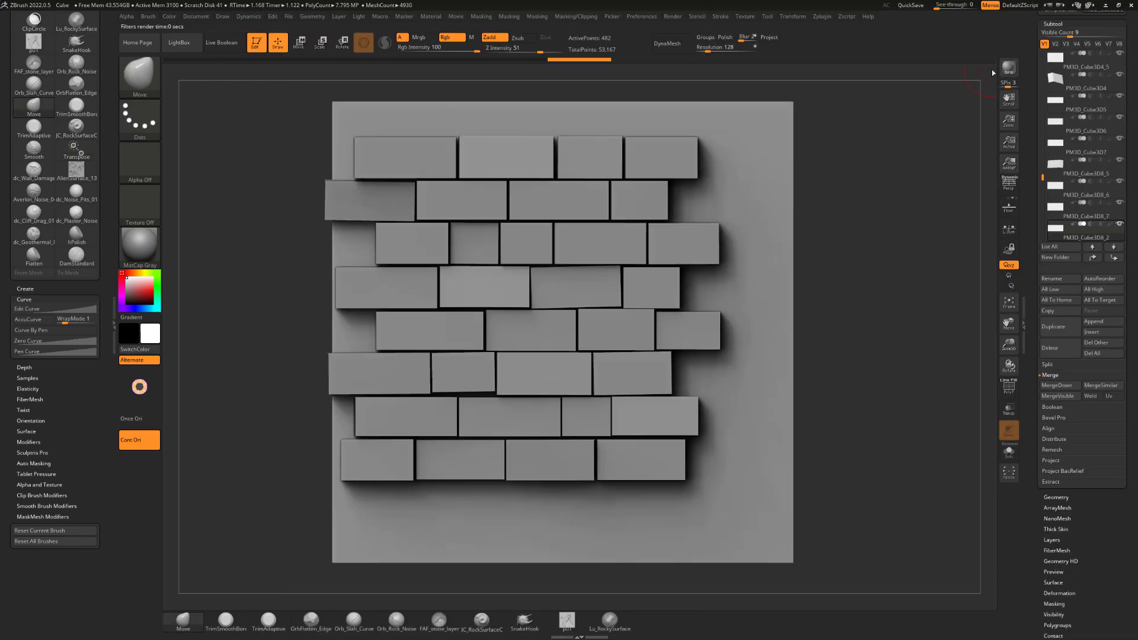
pyautogui.moveTo(972, 83); pyautogui.dragTo(937, 107)
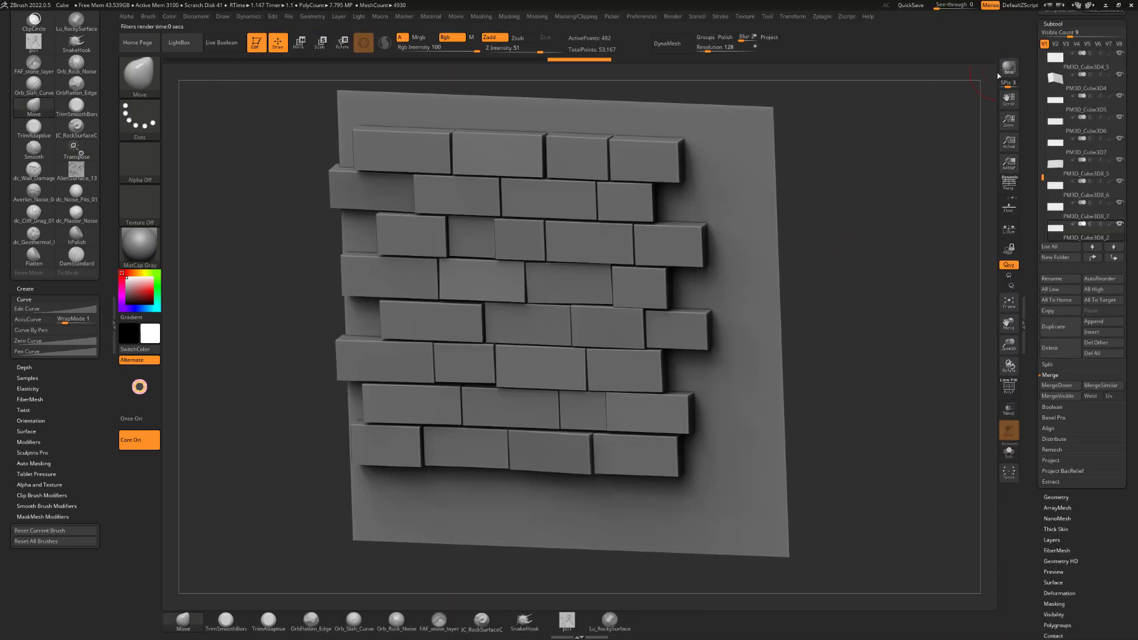
pyautogui.keyDown('shift'); pyautogui.moveTo(902, 195); pyautogui.dragTo(876, 265); pyautogui.keyUp('shift')
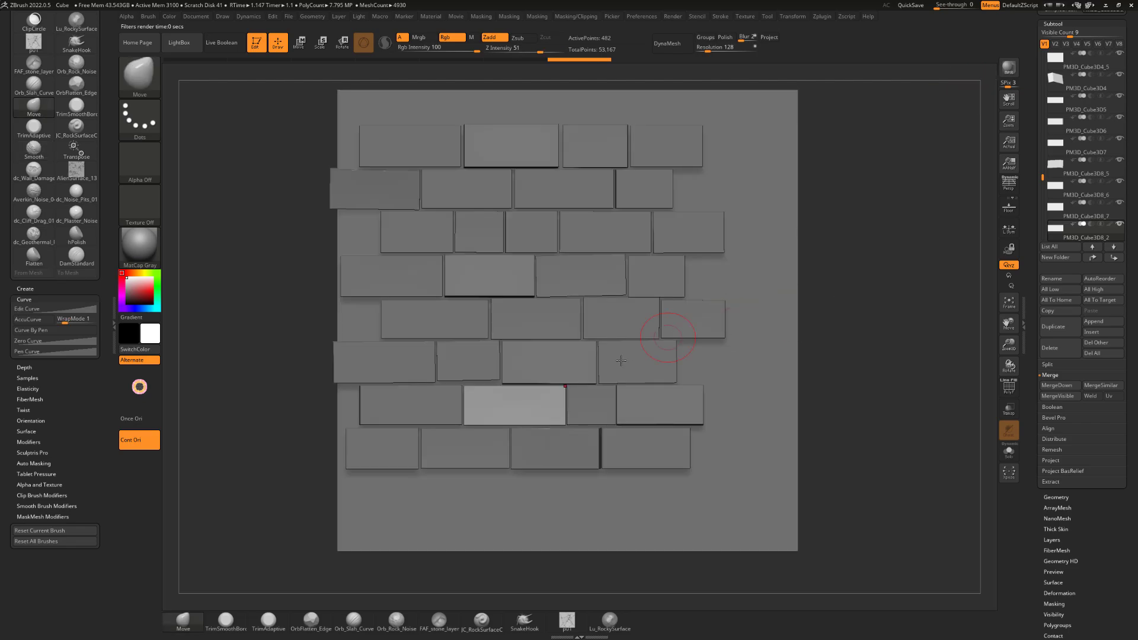
# Adjust the second brick of the sixth row, nudging it slightly within the wall plane.
pyautogui.keyDown('alt'); pyautogui.click(487, 372); pyautogui.keyUp('alt')
pyautogui.press('r')
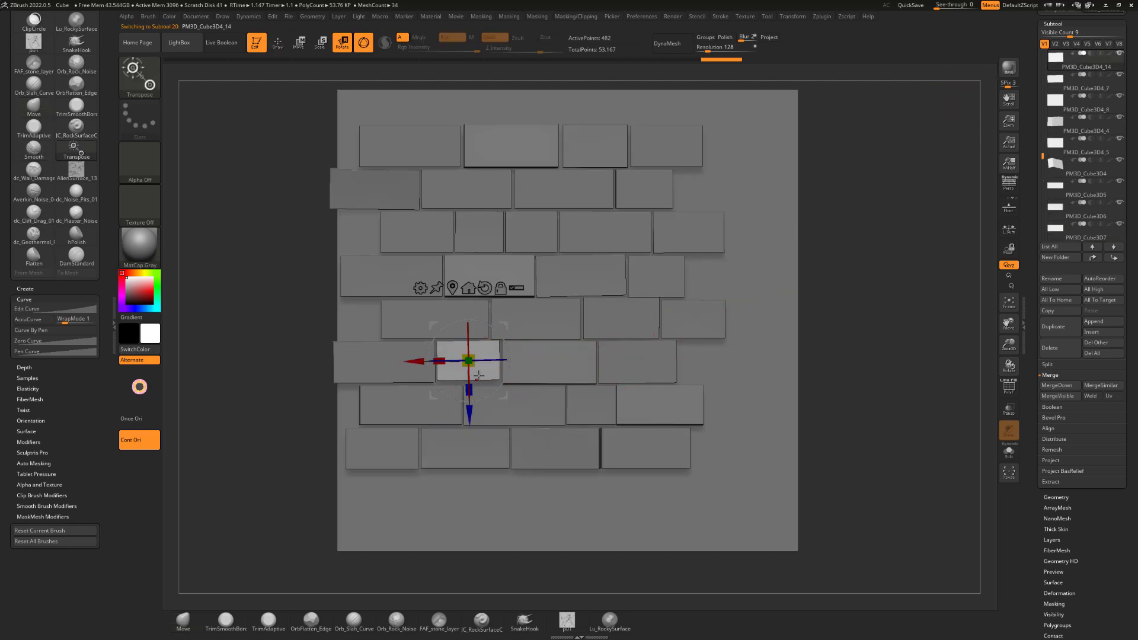
pyautogui.moveTo(469, 390); pyautogui.dragTo(478, 392)
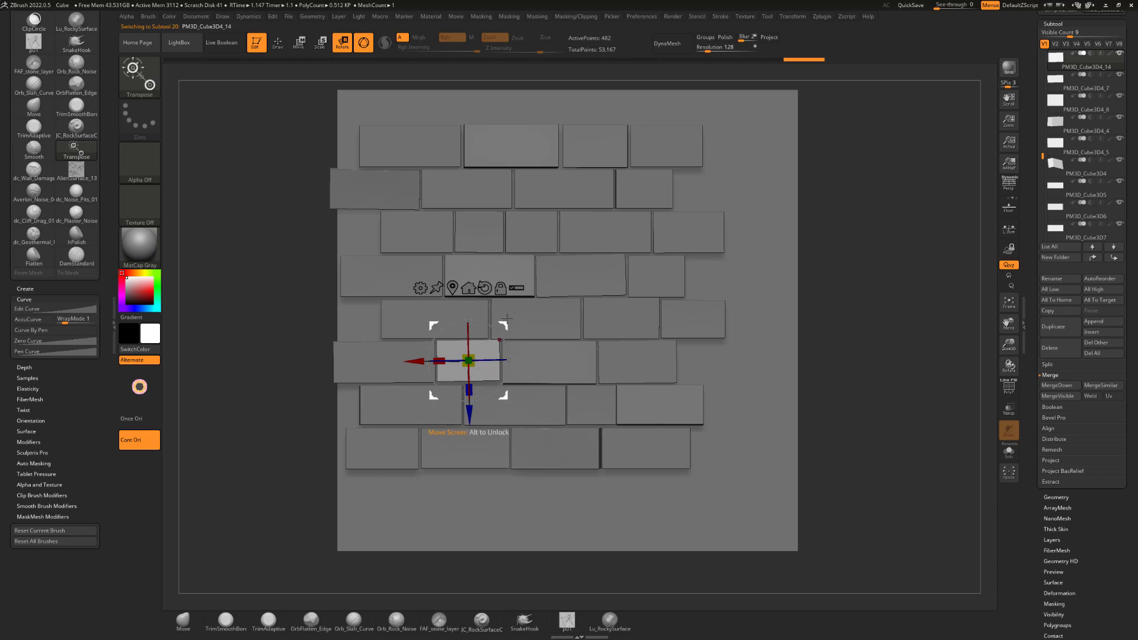
pyautogui.moveTo(506, 319); pyautogui.dragTo(507, 321)
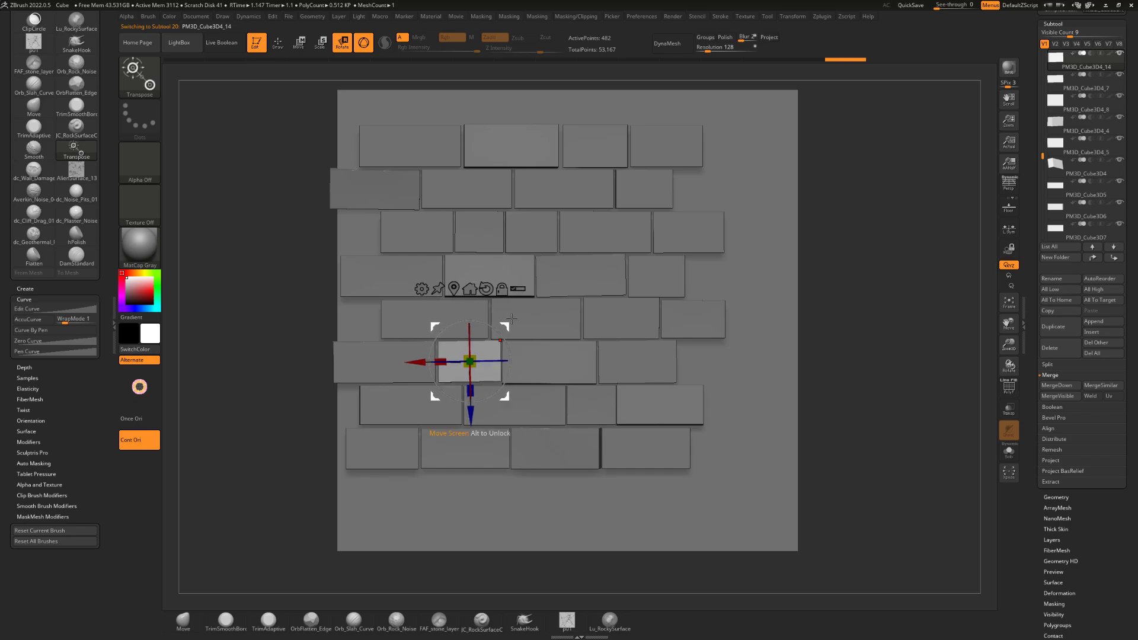
# Nudge the third brick of the second row and the leftmost brick of the fifth row slightly within the wall plane.
pyautogui.click(587, 198)
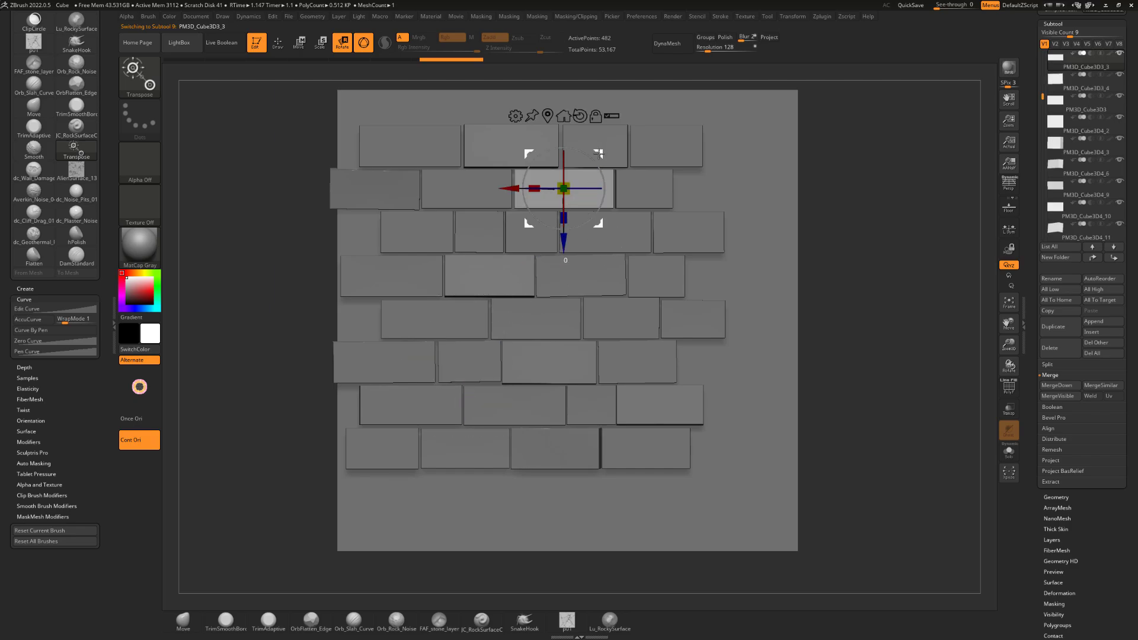
pyautogui.moveTo(598, 155); pyautogui.dragTo(597, 154)
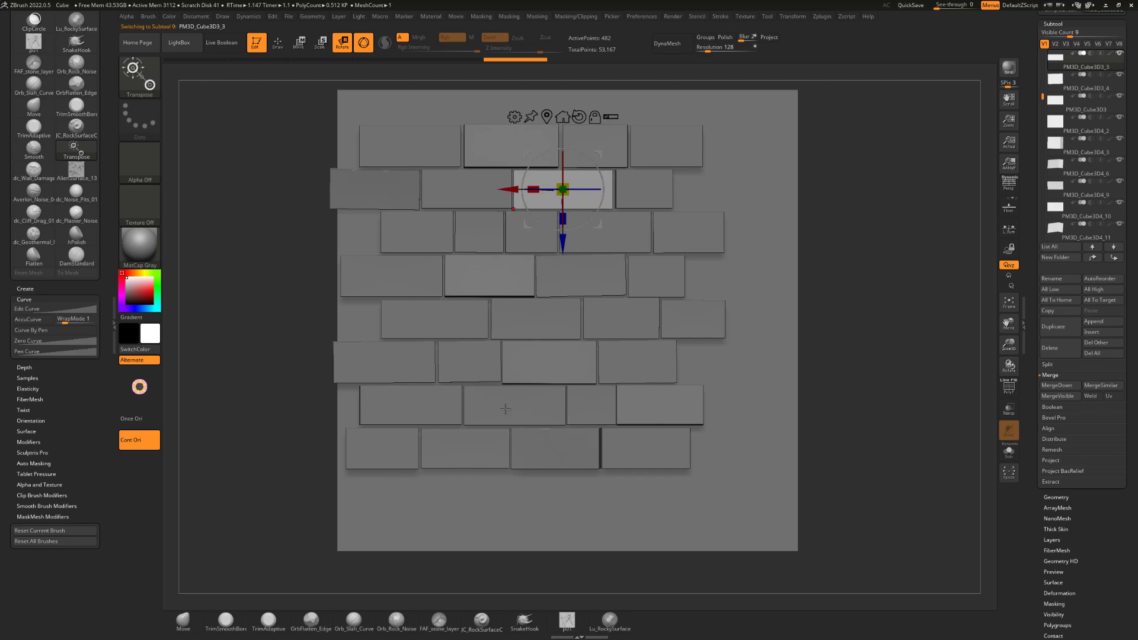
pyautogui.keyDown('alt'); pyautogui.click(461, 319); pyautogui.keyUp('alt')
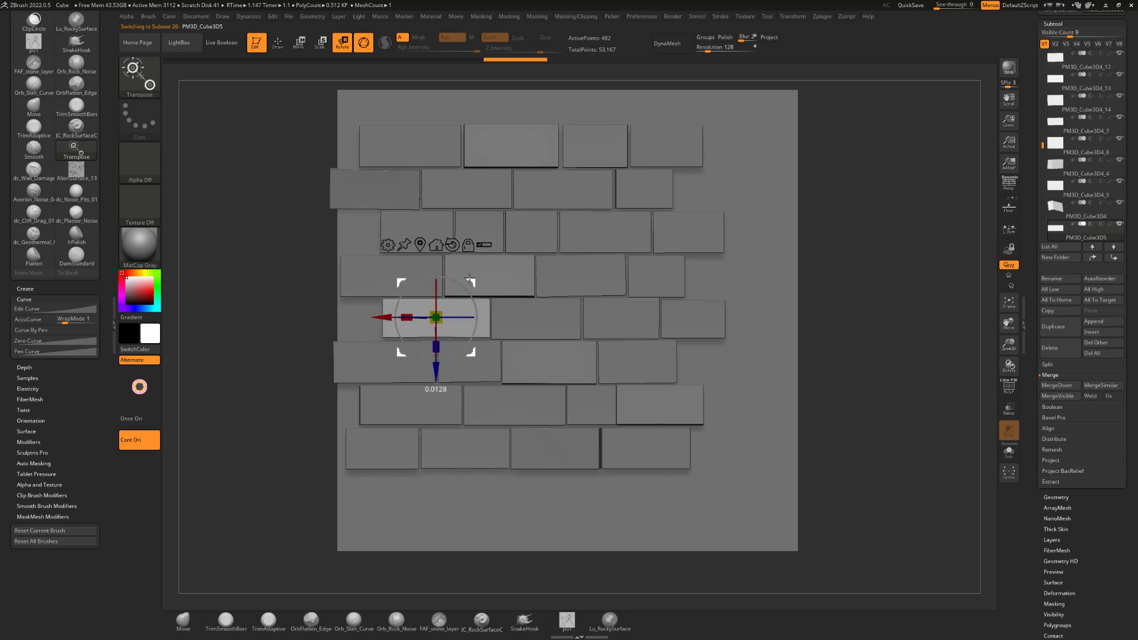
# Make slight placement adjustments to the third and second bricks of the bottom row.
pyautogui.keyDown('alt'); pyautogui.click(582, 434); pyautogui.keyUp('alt')
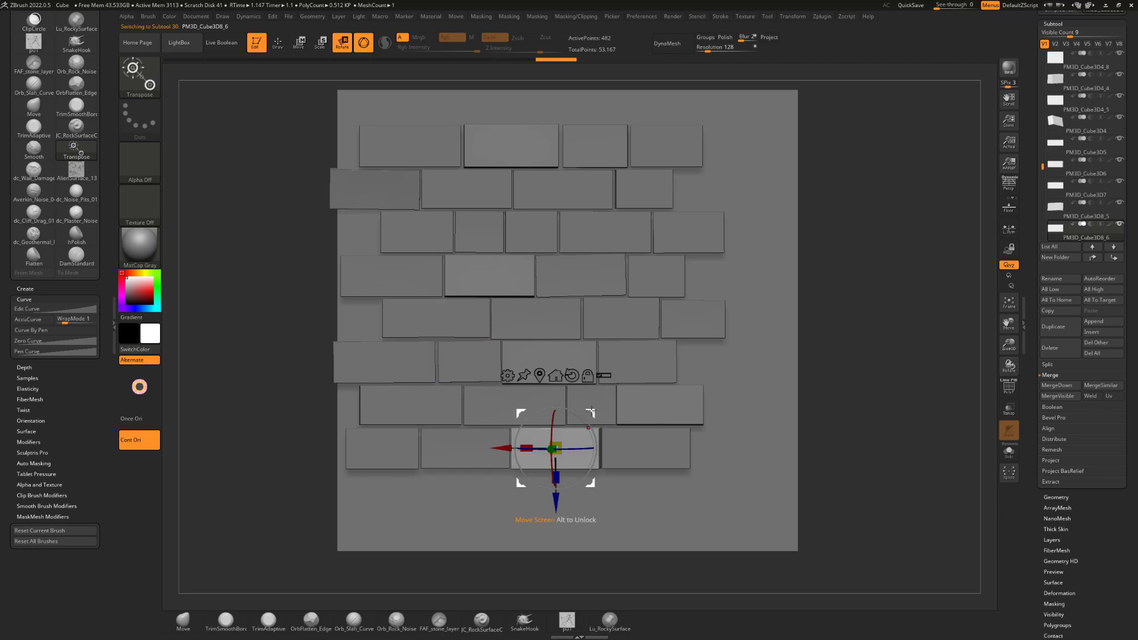
pyautogui.keyDown('alt'); pyautogui.click(466, 453); pyautogui.keyUp('alt')
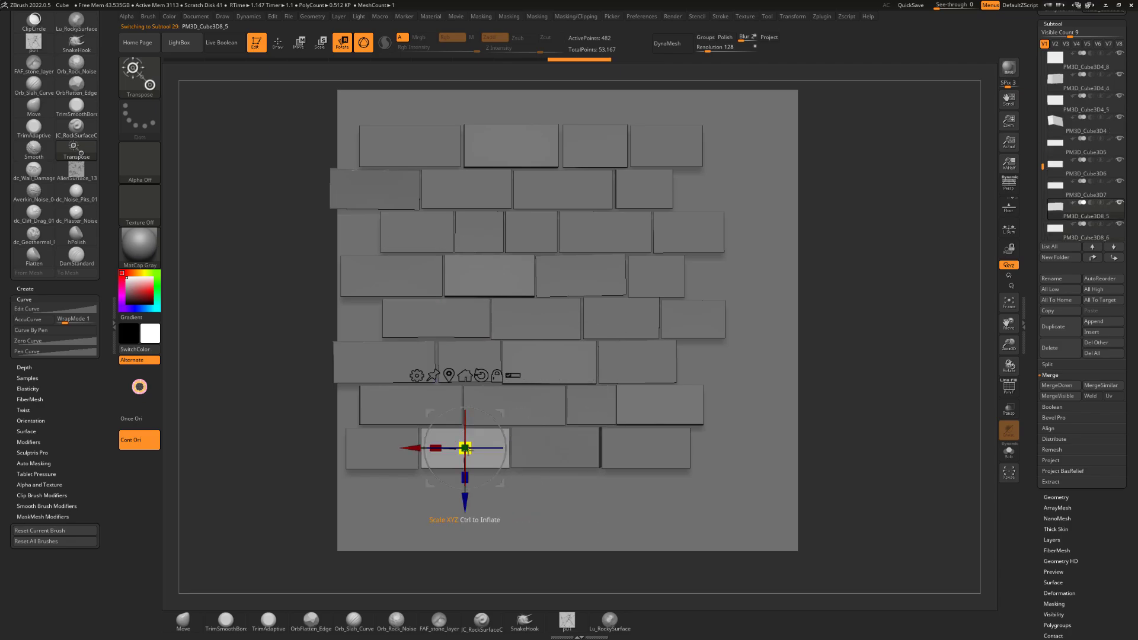
pyautogui.moveTo(471, 475); pyautogui.dragTo(428, 484)
# Examine the brick spacing and depth variation across the whole wall from slightly different angles.
pyautogui.moveTo(255, 422)
pyautogui.mouseDown()
pyautogui.moveTo(282, 436)
pyautogui.moveTo(198, 453)
pyautogui.mouseUp()
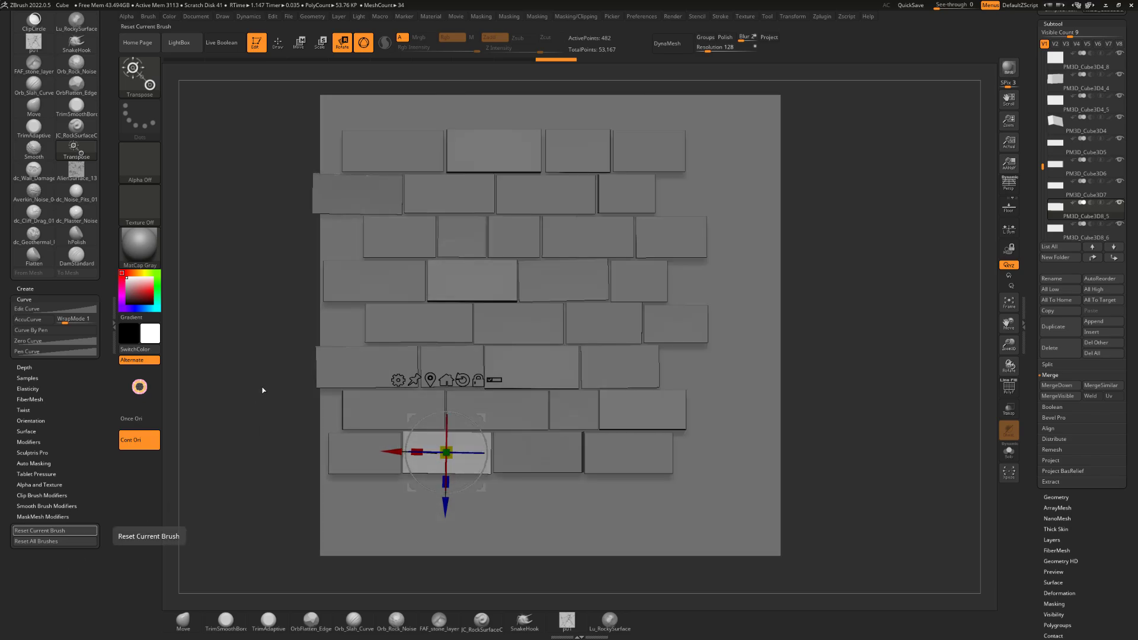
pyautogui.moveTo(263, 390); pyautogui.dragTo(265, 463)
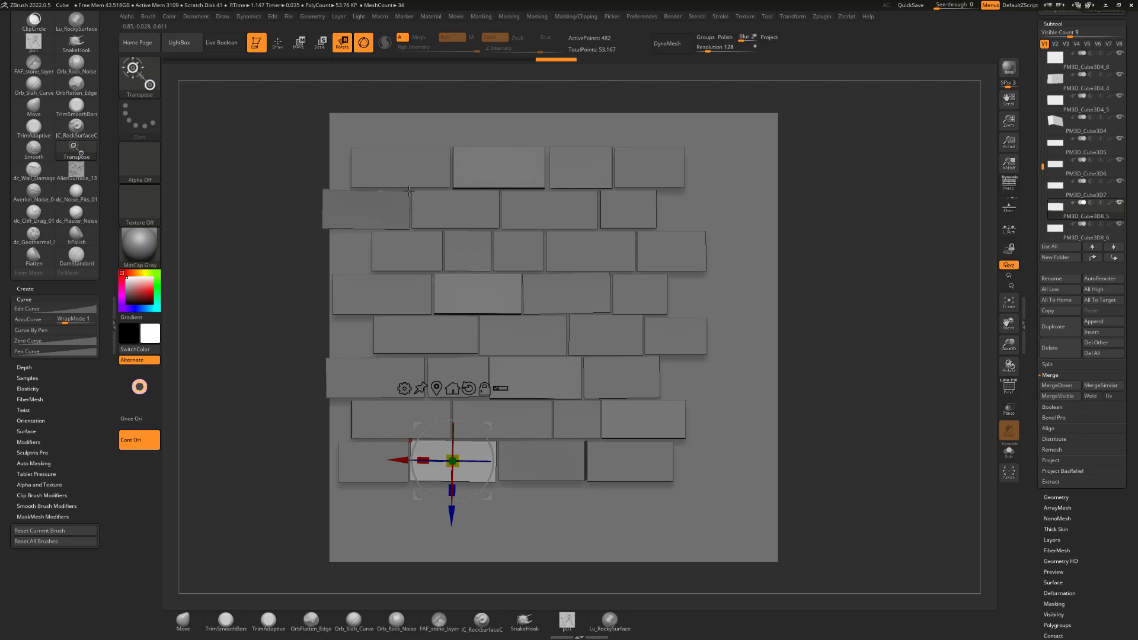
pyautogui.moveTo(843, 429); pyautogui.dragTo(741, 390)
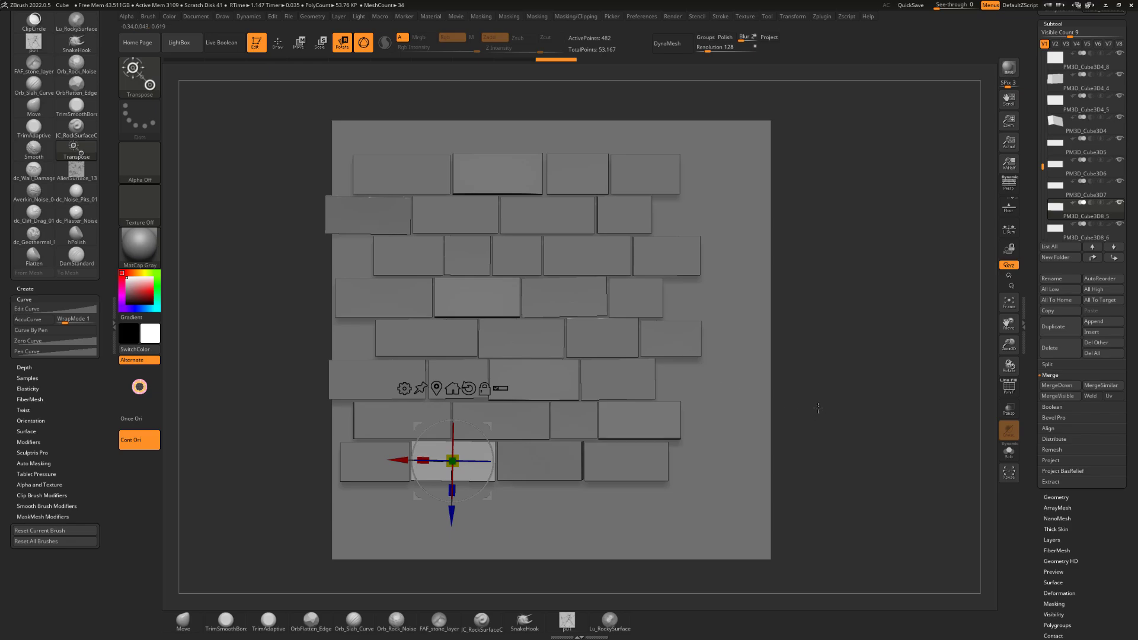
pyautogui.moveTo(818, 407); pyautogui.dragTo(736, 248)
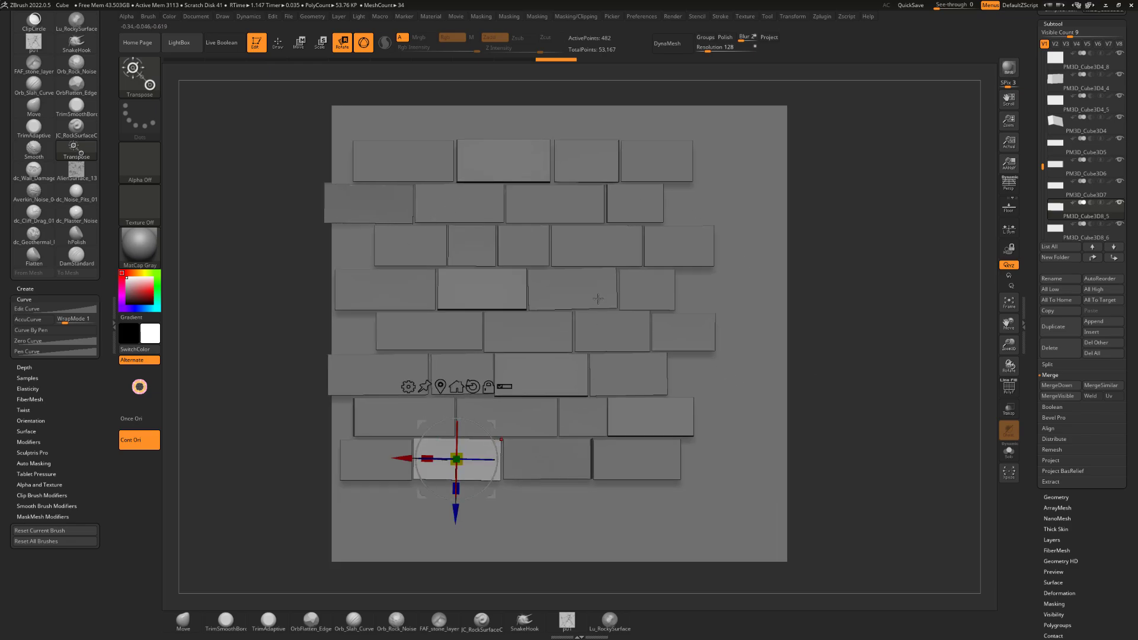